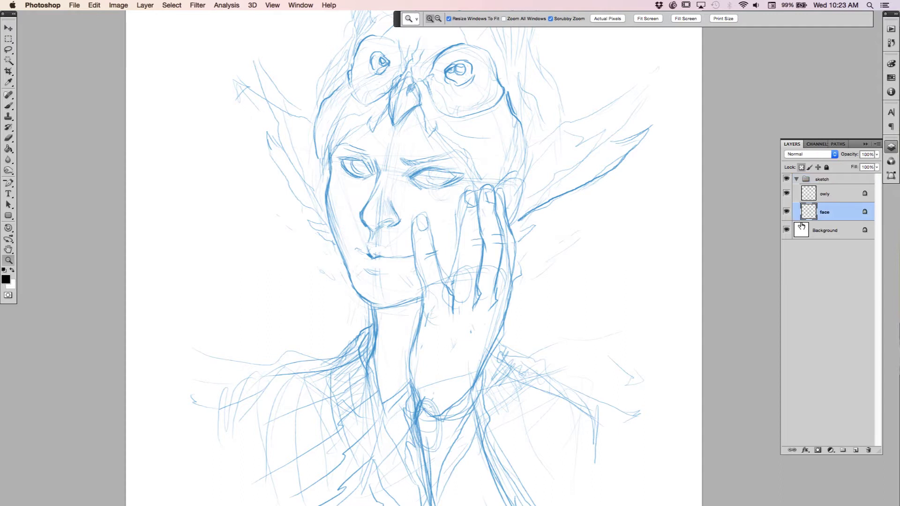
Step: Lasso the hand on the face layer, scale it down slightly with Free Transform, and deselect it
key("l")
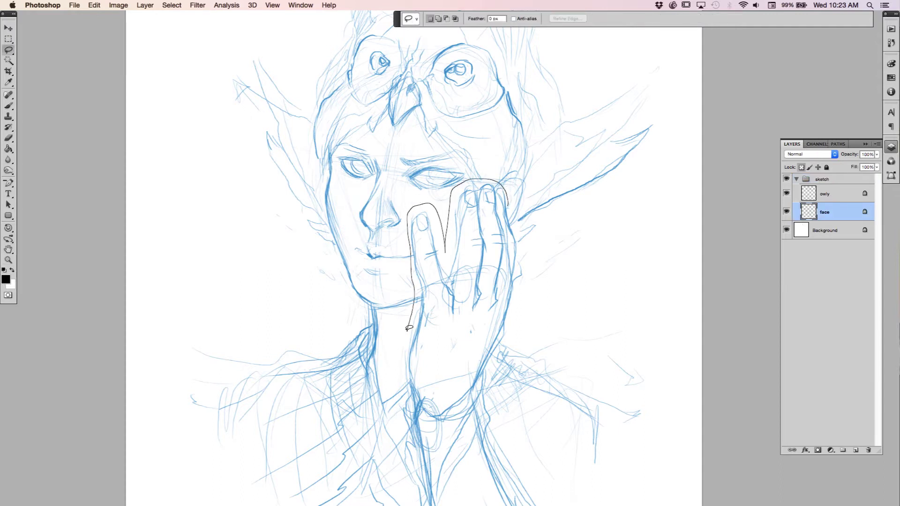
mouse_move(474, 391)
left_mouse_down()
mouse_move(516, 311)
mouse_move(524, 277)
mouse_move(519, 234)
left_mouse_up()
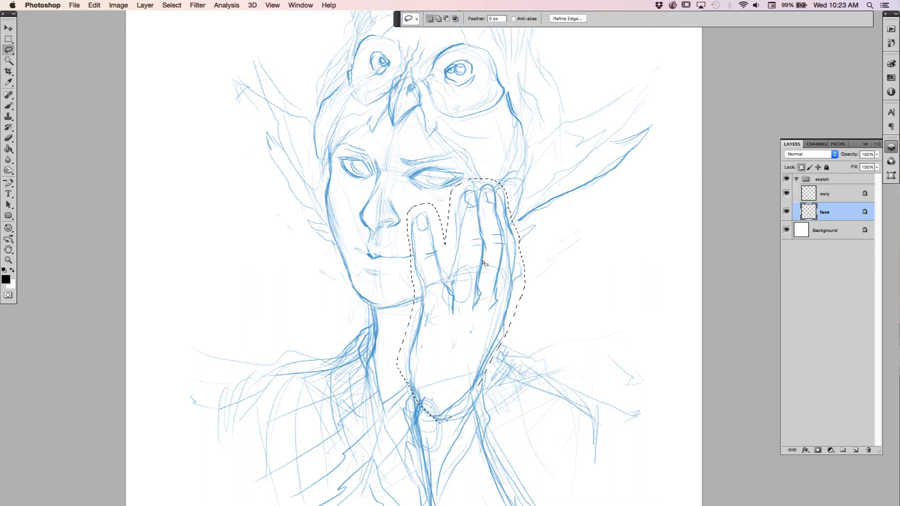
key("super+t")
left_click_drag(462, 304, 424, 220)
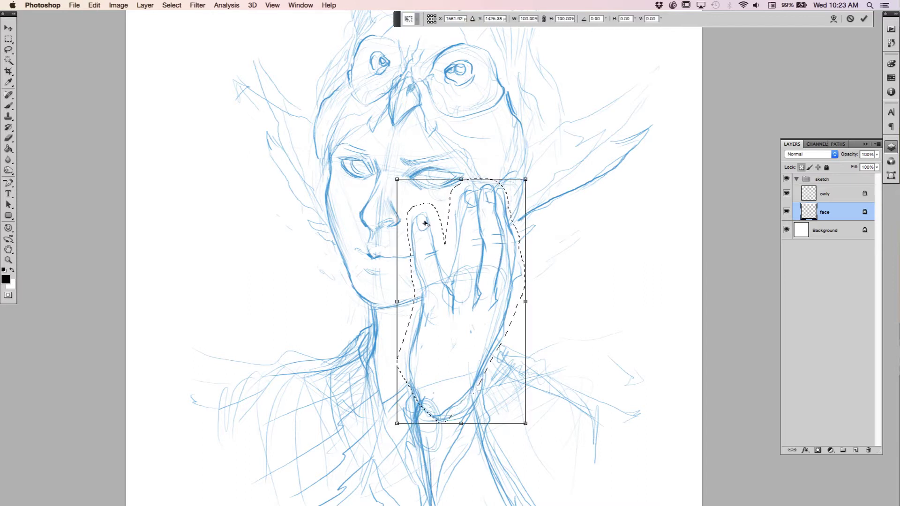
left_click_drag(525, 424, 511, 416)
key("Return")
key("ctrl+d")
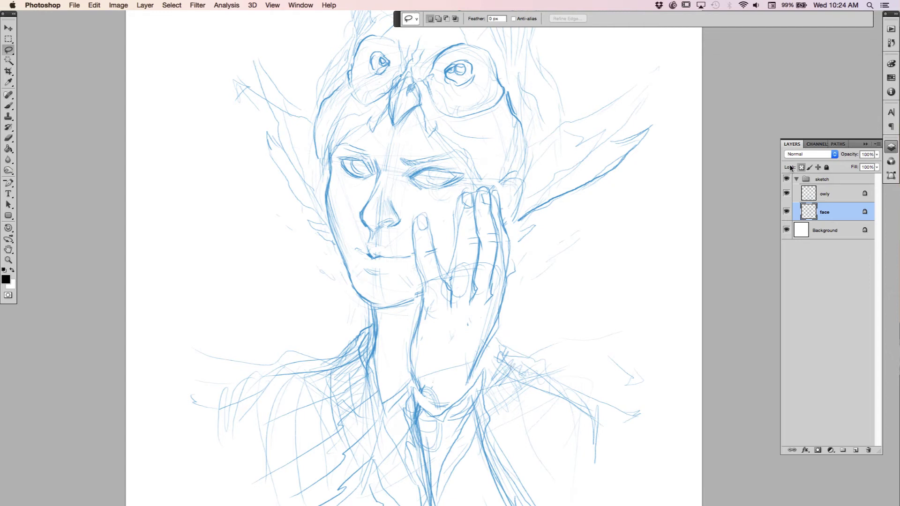
Step: Collapse the sketch group and create a new layer group above it named inks
left_click(797, 179)
mouse_move(595, 239)
left_mouse_down()
mouse_move(623, 386)
mouse_move(660, 241)
mouse_move(643, 309)
mouse_move(645, 299)
left_mouse_up()
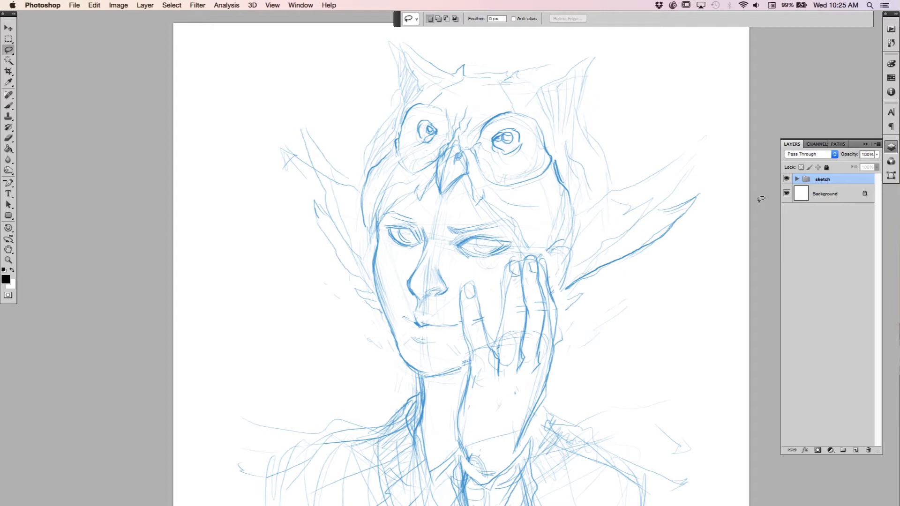
left_click_drag(650, 263, 627, 228)
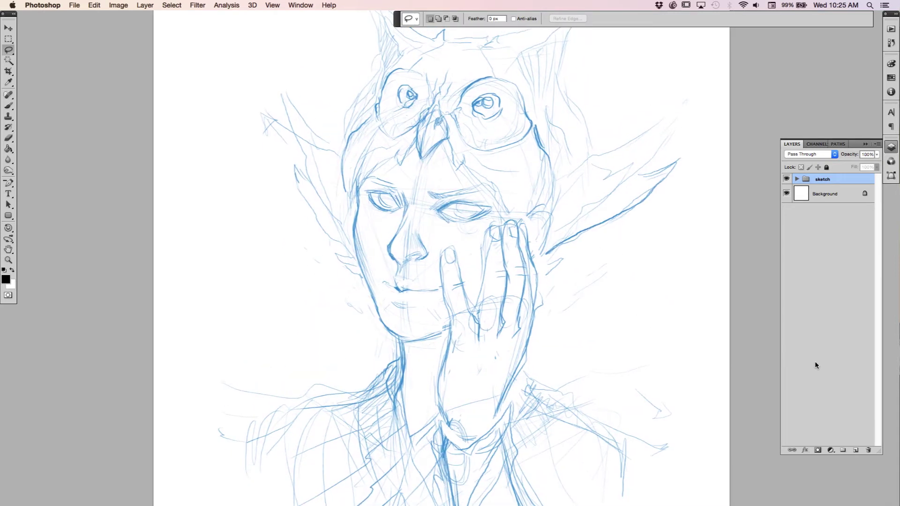
left_click(843, 450)
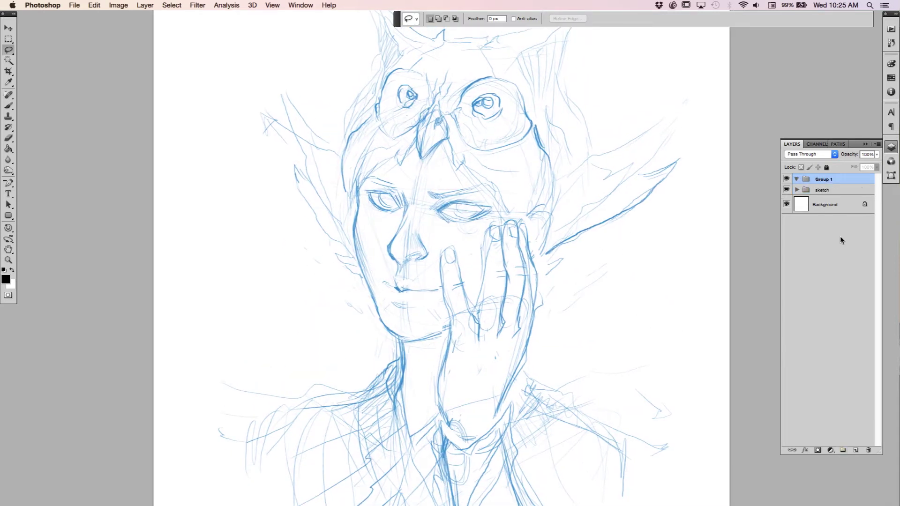
key("i")
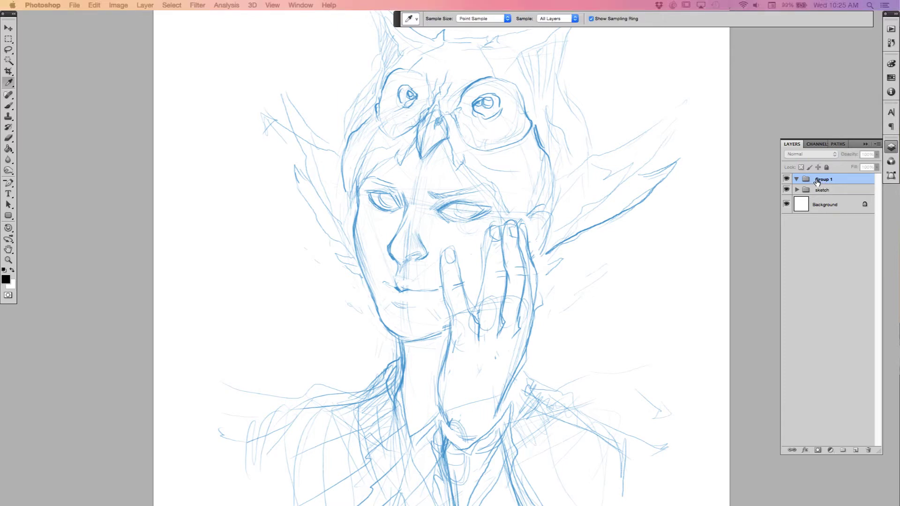
double_click(823, 180)
type("inks")
key("Return")
key("l")
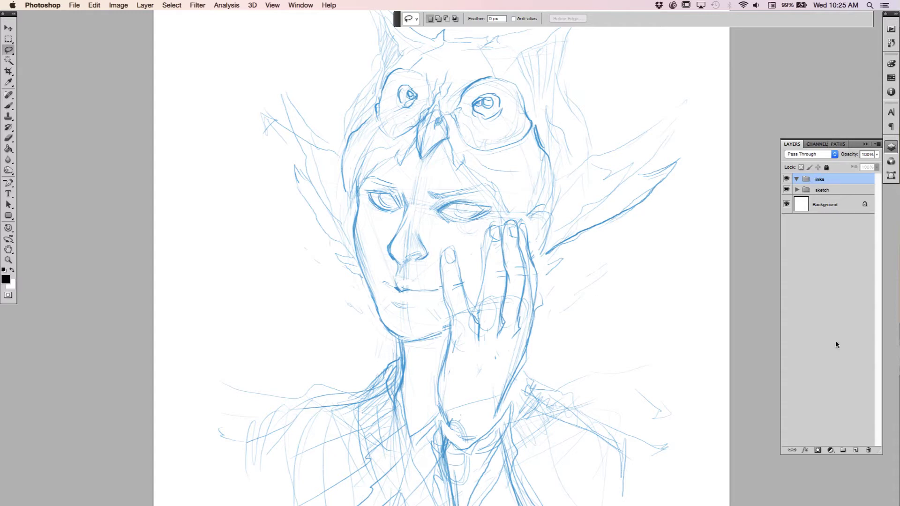
Step: Add an empty layer inside the inks group, keeping its default name
left_click(855, 450)
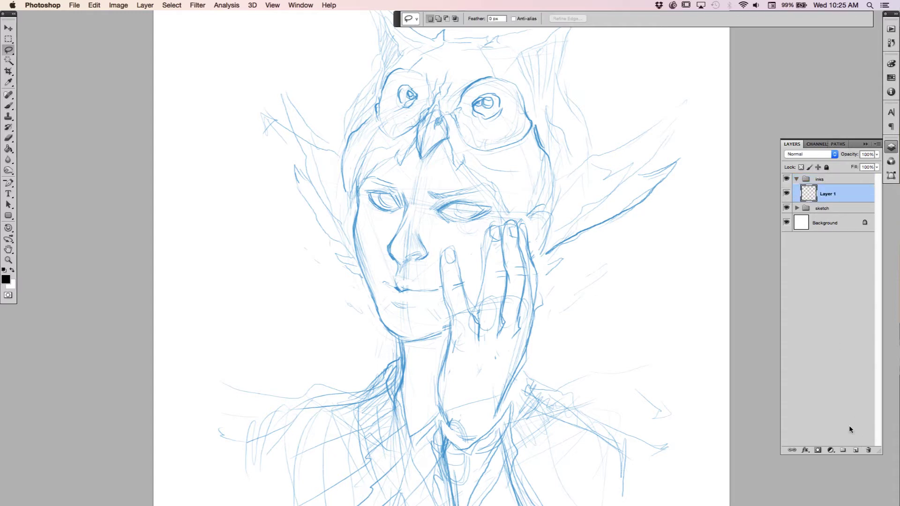
double_click(828, 195)
left_click(850, 196)
mouse_move(548, 298)
left_mouse_down()
mouse_move(558, 136)
mouse_move(546, 311)
mouse_move(556, 279)
left_mouse_up()
Step: Toggle the sketch group's visibility off and on to compare the canvas with and without the drawing
left_click(825, 210)
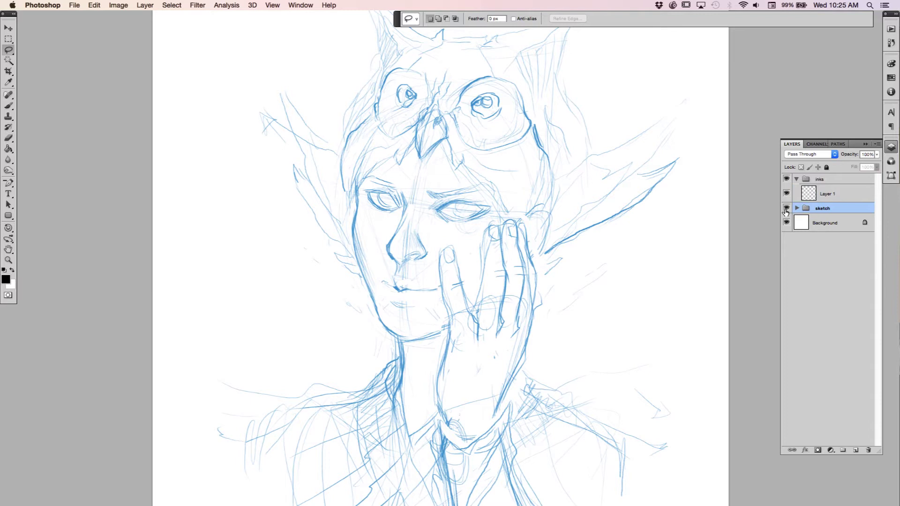
left_click(787, 209)
left_click(786, 209)
left_click(786, 209)
left_click(786, 210)
left_click(787, 209)
left_click(786, 209)
Step: Lower the sketch group's opacity to 30%
left_click(877, 155)
left_click_drag(873, 163, 843, 166)
left_click(835, 212)
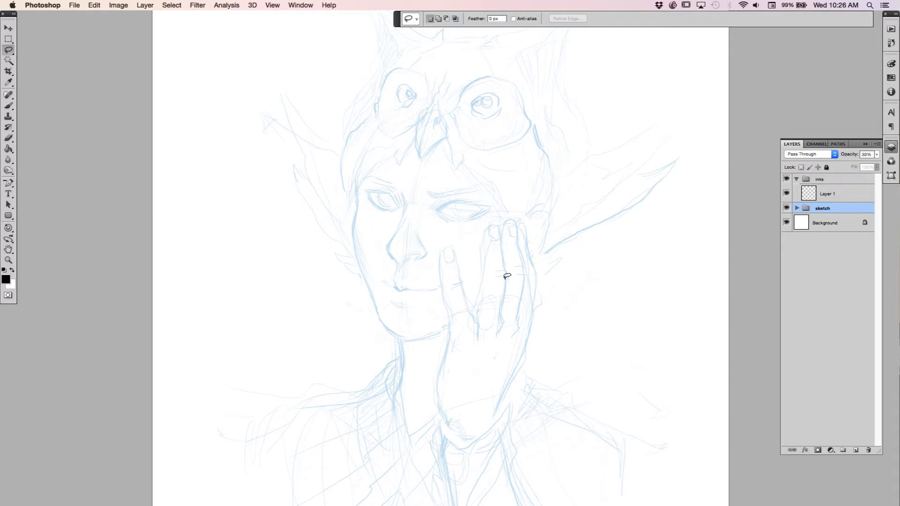
Step: Hide the sketch group and prepare to paint on Layer 1 with a 30 px hard round brush that tapers its strokes
left_click(826, 194)
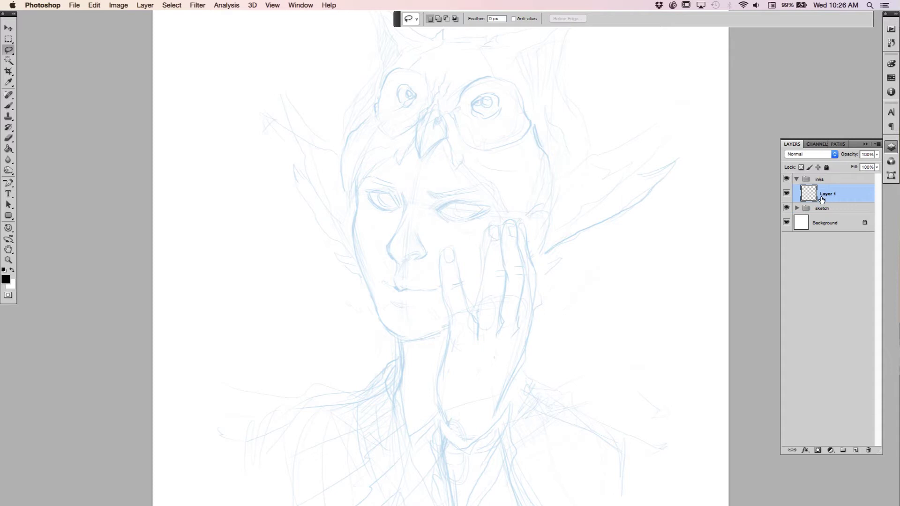
left_click(787, 208)
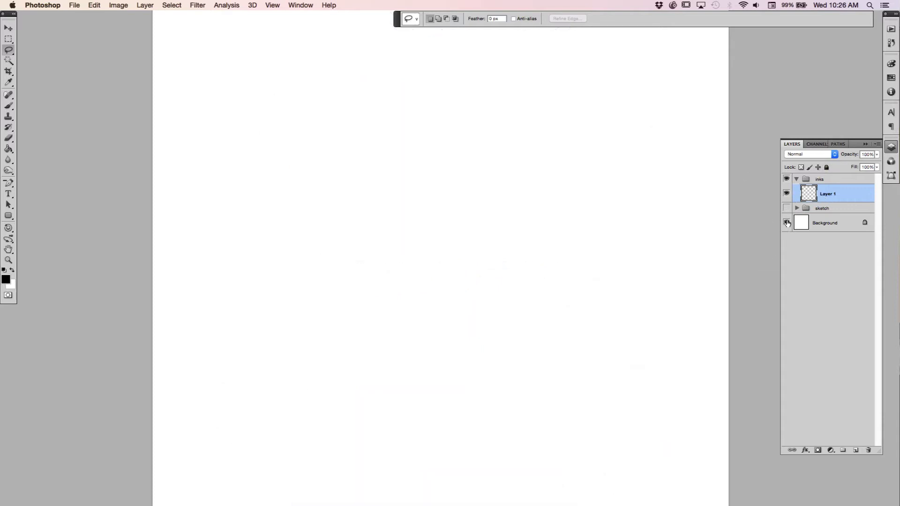
key("b")
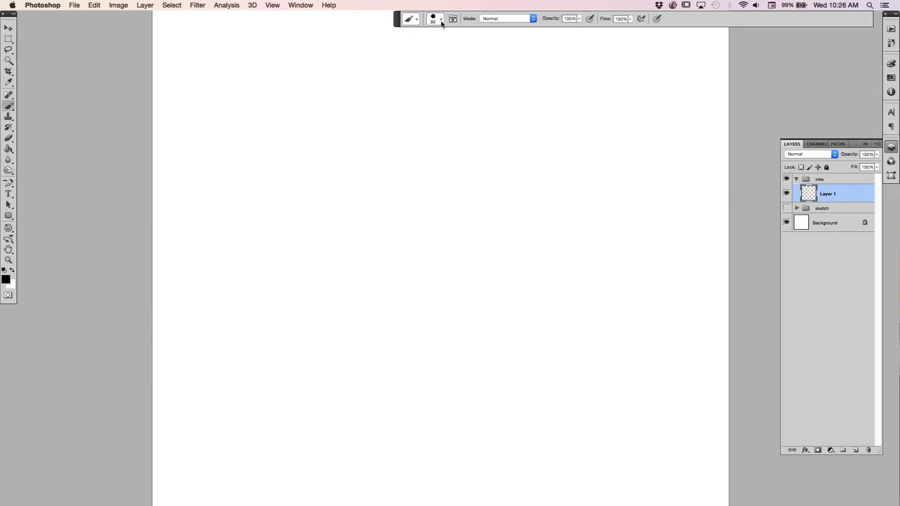
right_click(482, 267)
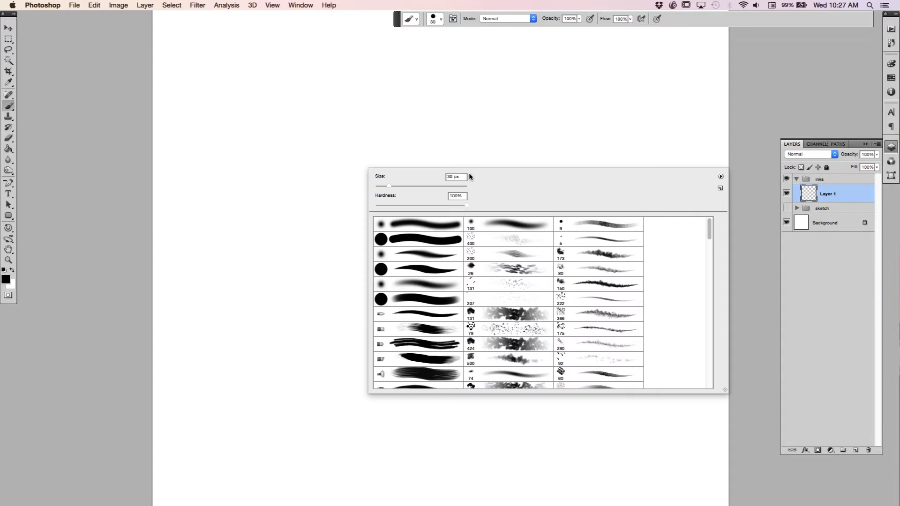
left_click(430, 271)
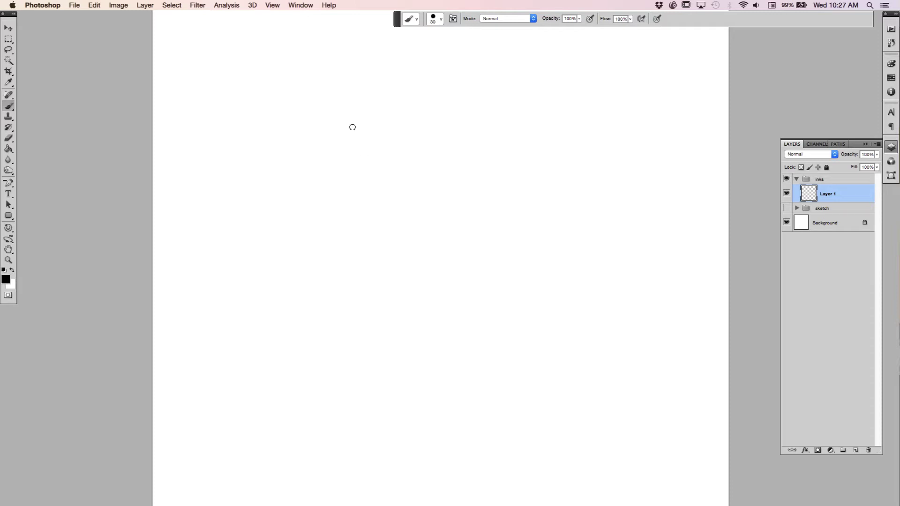
Step: Paint test strokes on Layer 1: two long vertical lines, three curved arcs and several short ticks beside them
left_click_drag(352, 120, 373, 383)
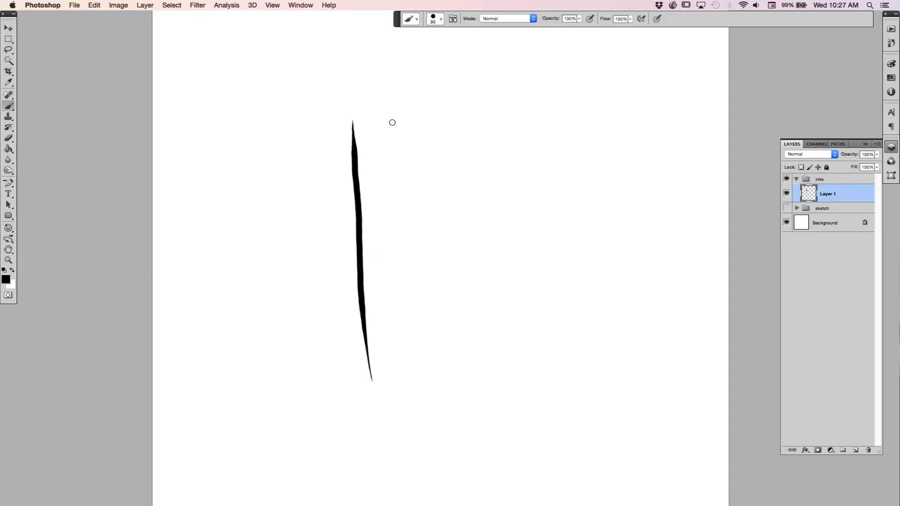
left_click_drag(393, 119, 416, 357)
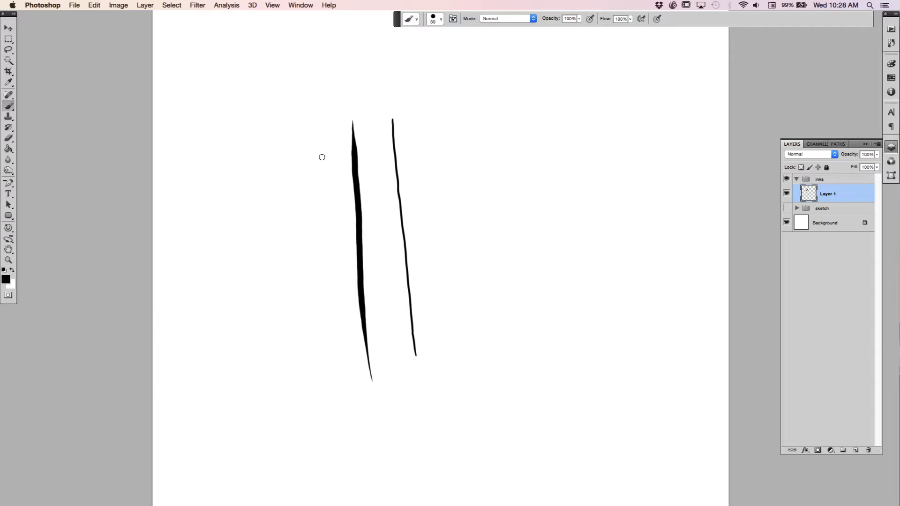
mouse_move(424, 146)
left_mouse_down()
mouse_move(460, 182)
mouse_move(589, 147)
left_mouse_up()
mouse_move(454, 205)
left_mouse_down()
mouse_move(548, 201)
mouse_move(573, 186)
left_mouse_up()
left_click_drag(536, 224, 551, 224)
left_click_drag(558, 219, 558, 223)
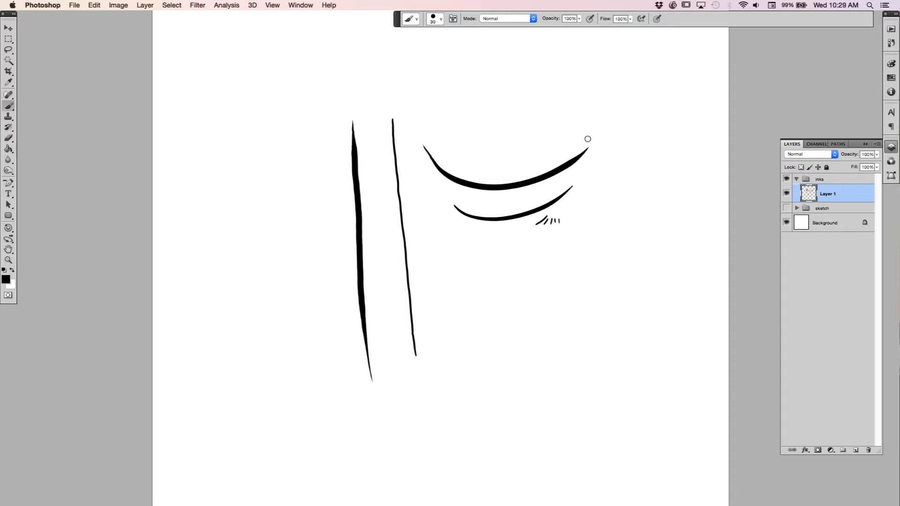
mouse_move(598, 101)
left_mouse_down()
mouse_move(550, 154)
mouse_move(446, 127)
left_mouse_up()
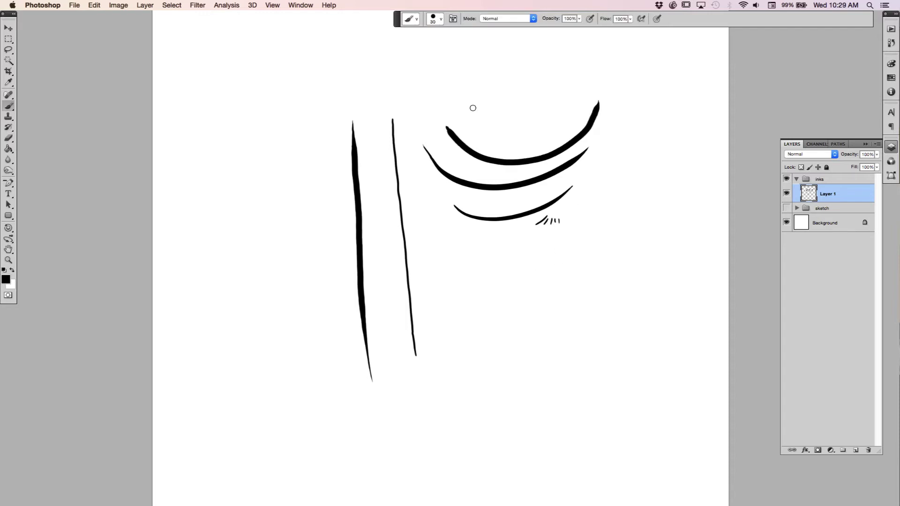
left_click_drag(577, 190, 577, 194)
left_click_drag(581, 190, 581, 192)
Step: Enlarge the brush to 125 px and paint a thick crescent with small squiggles inside it above the arcs
key("bracketright")
key("bracketright")
key("bracketright")
key("bracketright")
key("bracketright")
key("bracketright")
key("bracketright")
key("bracketright")
mouse_move(583, 77)
left_mouse_down()
mouse_move(565, 106)
mouse_move(484, 53)
left_mouse_up()
mouse_move(518, 87)
left_mouse_down()
mouse_move(544, 89)
mouse_move(524, 119)
left_mouse_up()
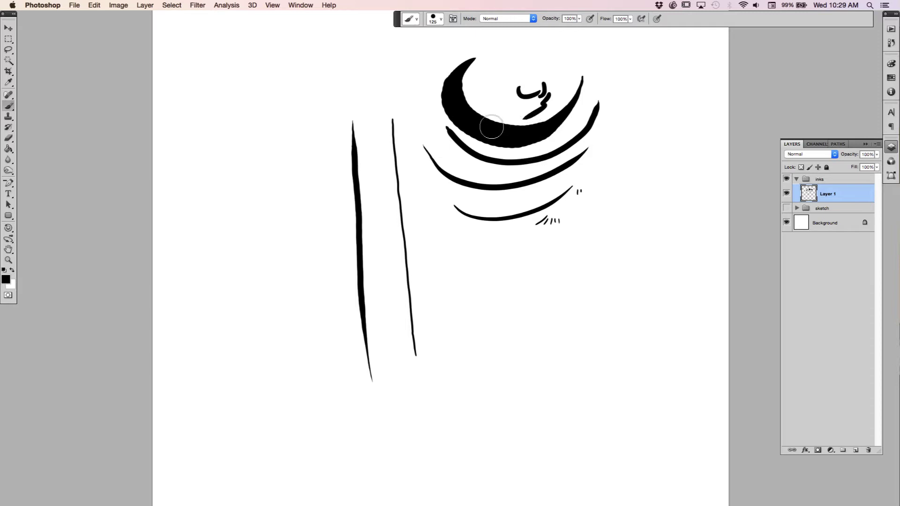
Step: Paint more long tapered strokes and another thick curve at 125 px across and around the existing crescent and arcs
key("z")
left_click_drag(506, 125, 508, 221)
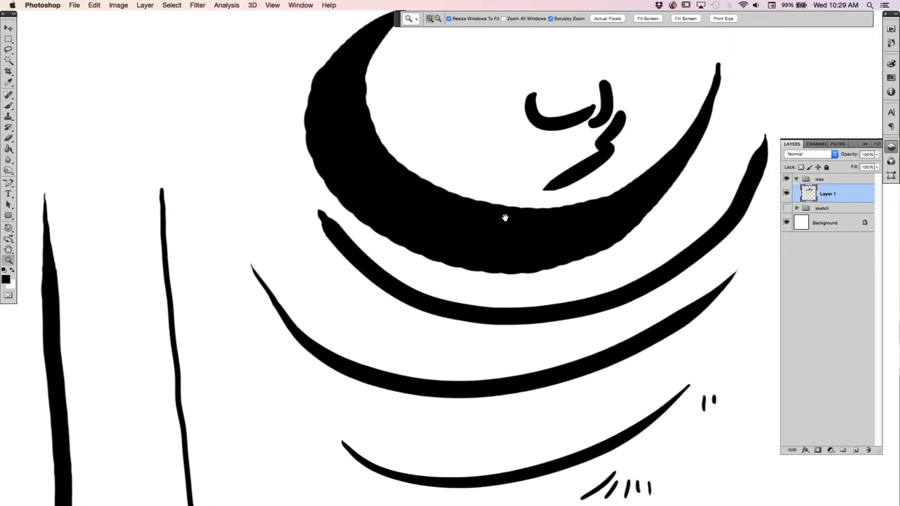
key("b")
mouse_move(261, 70)
left_mouse_down()
mouse_move(239, 190)
mouse_move(502, 311)
left_mouse_up()
mouse_move(187, 103)
left_mouse_down()
mouse_move(301, 377)
mouse_move(396, 359)
left_mouse_up()
mouse_move(265, 428)
left_mouse_down()
mouse_move(324, 410)
mouse_move(520, 323)
left_mouse_up()
mouse_move(385, 435)
left_mouse_down()
mouse_move(593, 317)
mouse_move(647, 262)
left_mouse_up()
mouse_move(637, 263)
left_mouse_down()
mouse_move(381, 377)
mouse_move(397, 372)
left_mouse_up()
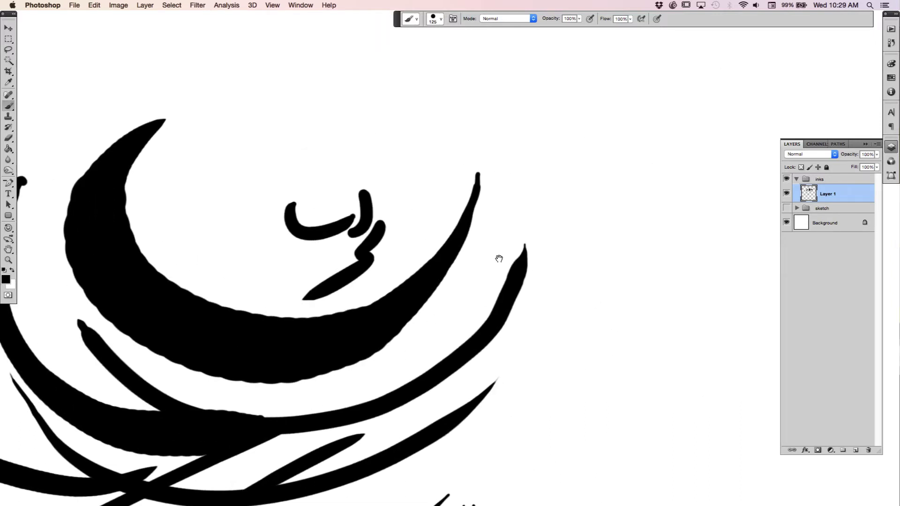
left_click_drag(643, 139, 447, 371)
left_click_drag(675, 164, 483, 424)
mouse_move(490, 80)
left_mouse_down()
mouse_move(446, 132)
mouse_move(325, 36)
left_mouse_up()
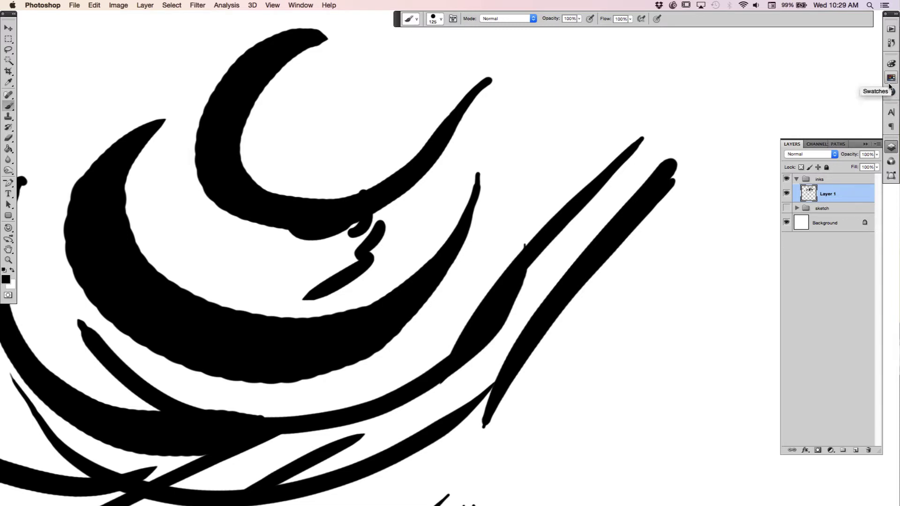
Step: Display the detailed brush tip settings and paint a short diagonal test stroke beside the long ones
left_click(300, 5)
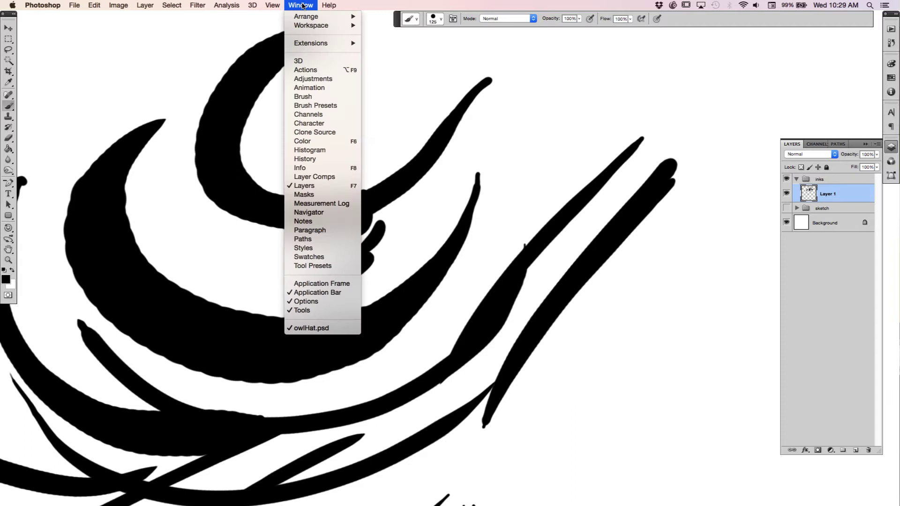
left_click(341, 106)
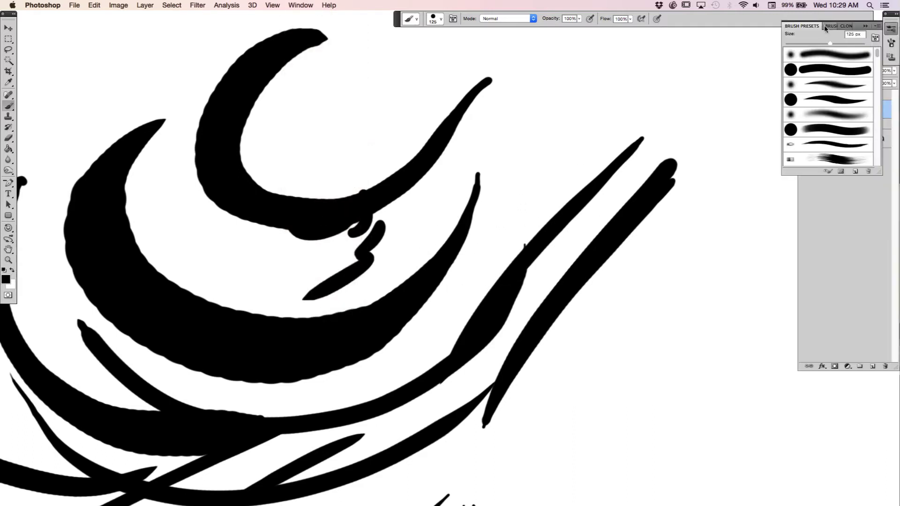
left_click(827, 26)
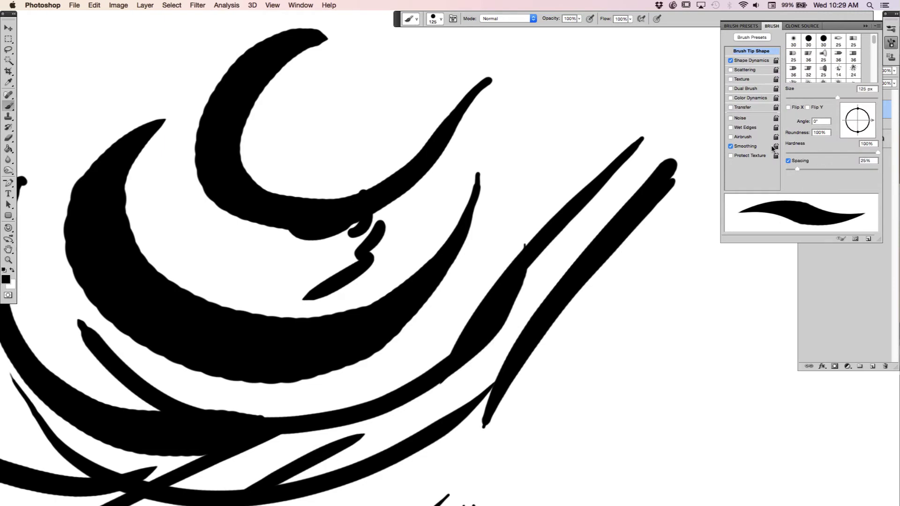
left_click_drag(592, 158, 520, 215)
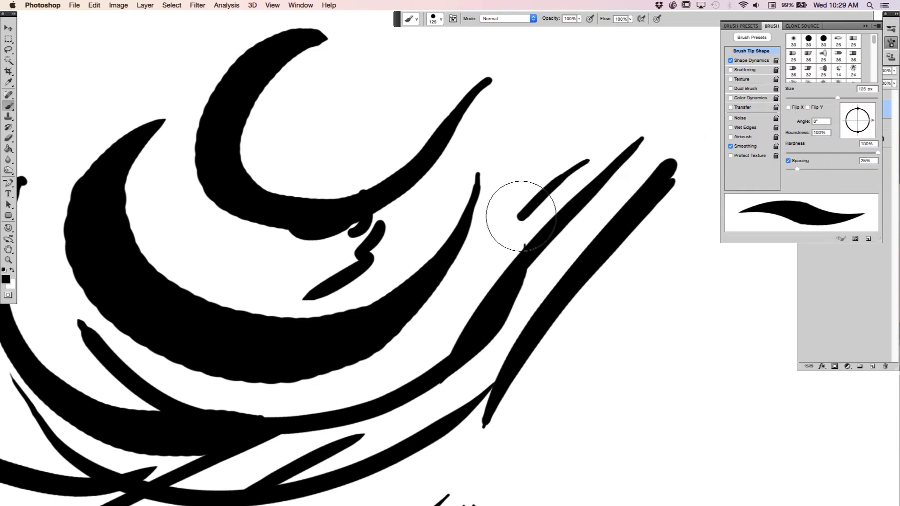
Step: Try out Scattering for the brush and switch it off again
left_click(746, 70)
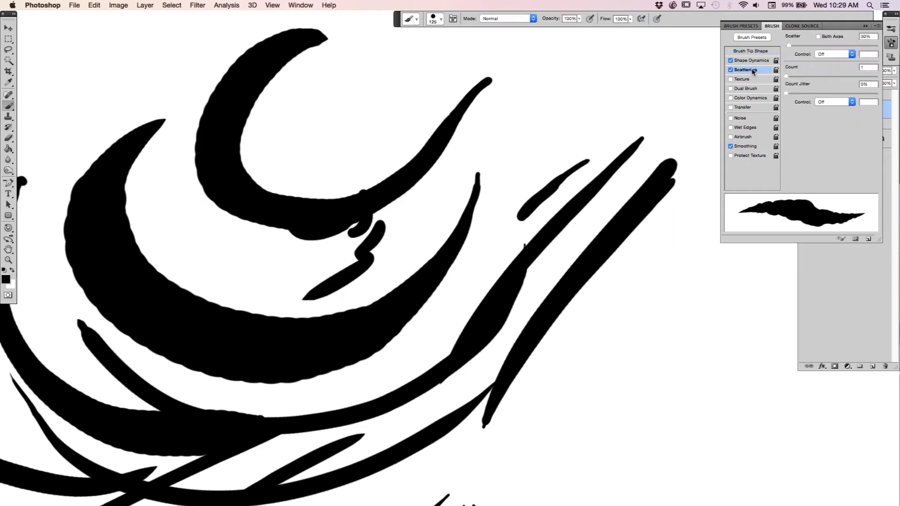
mouse_move(796, 43)
left_mouse_down()
mouse_move(807, 45)
mouse_move(777, 54)
left_mouse_up()
left_click(731, 70)
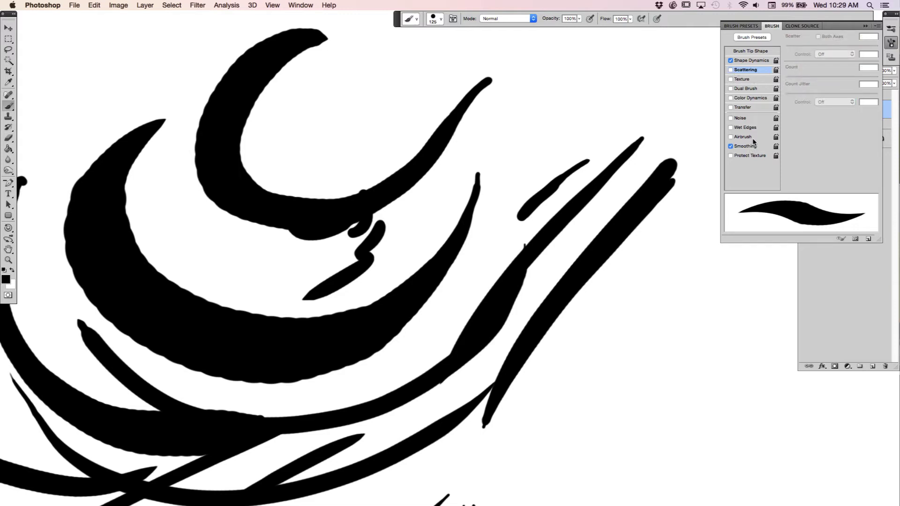
Step: Try Pen Pressure control for the brush's roundness in Shape Dynamics with one test stroke, and set the control back to Off
left_click(764, 61)
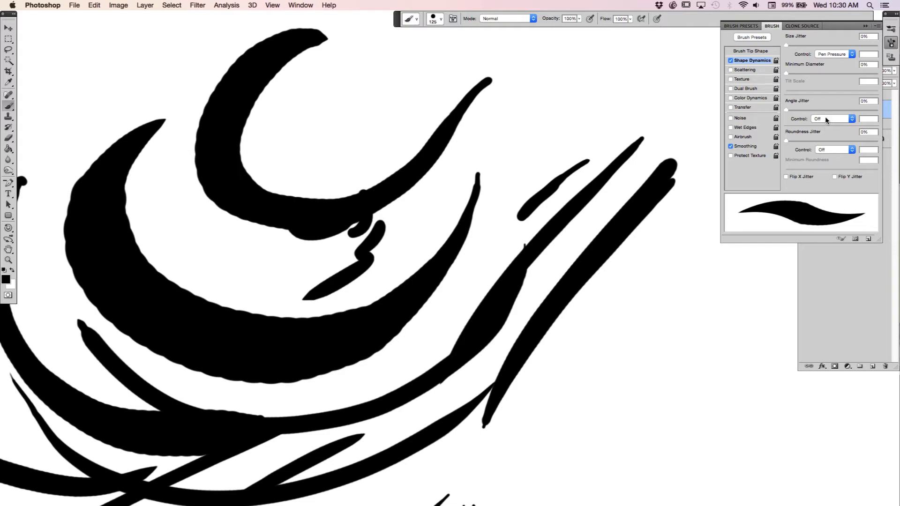
left_click(833, 150)
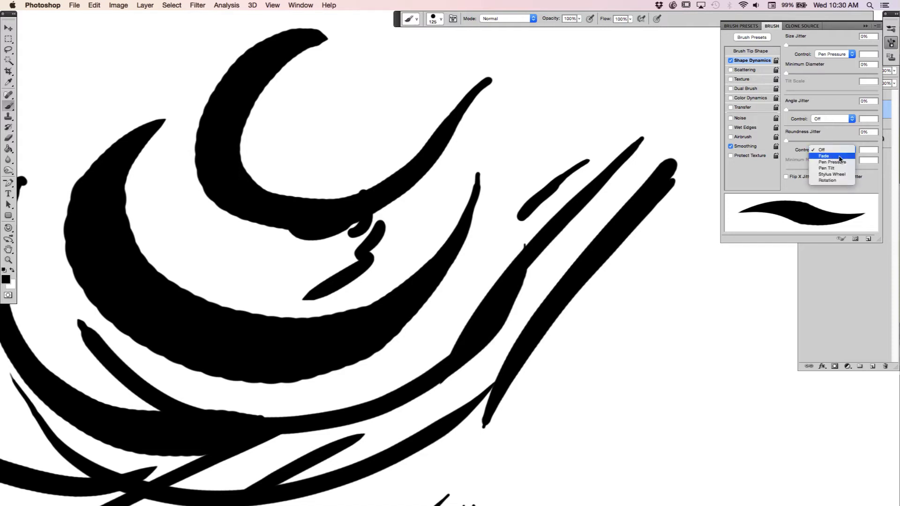
left_click(850, 162)
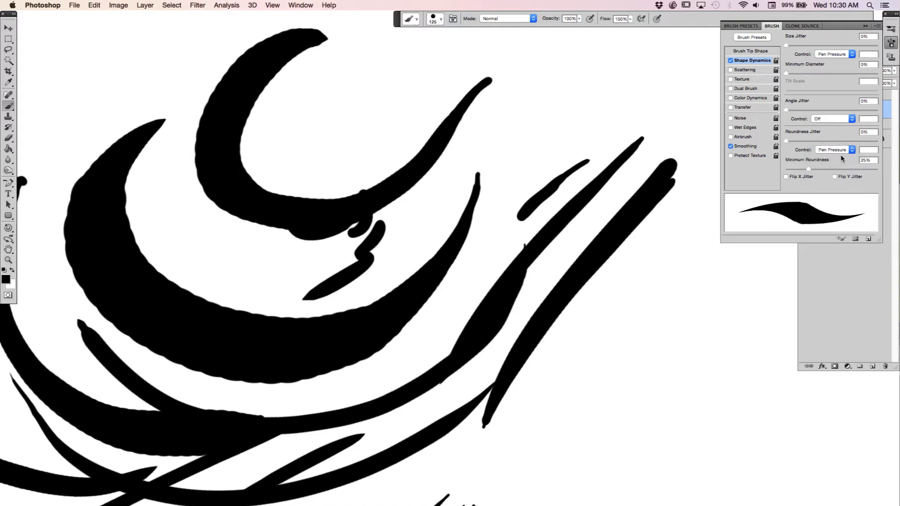
mouse_move(786, 141)
left_mouse_down()
mouse_move(862, 143)
mouse_move(771, 146)
left_mouse_up()
mouse_move(584, 114)
left_mouse_down()
mouse_move(462, 165)
mouse_move(390, 253)
left_mouse_up()
left_click(833, 150)
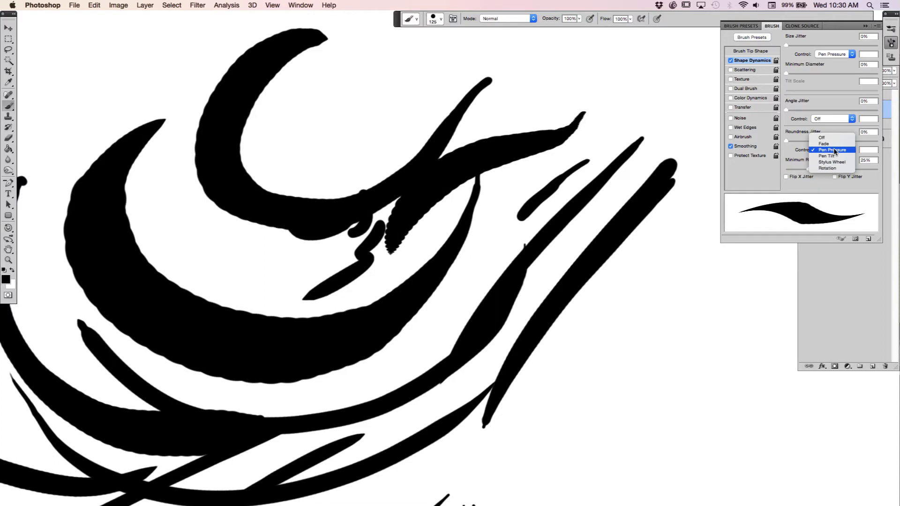
left_click(833, 139)
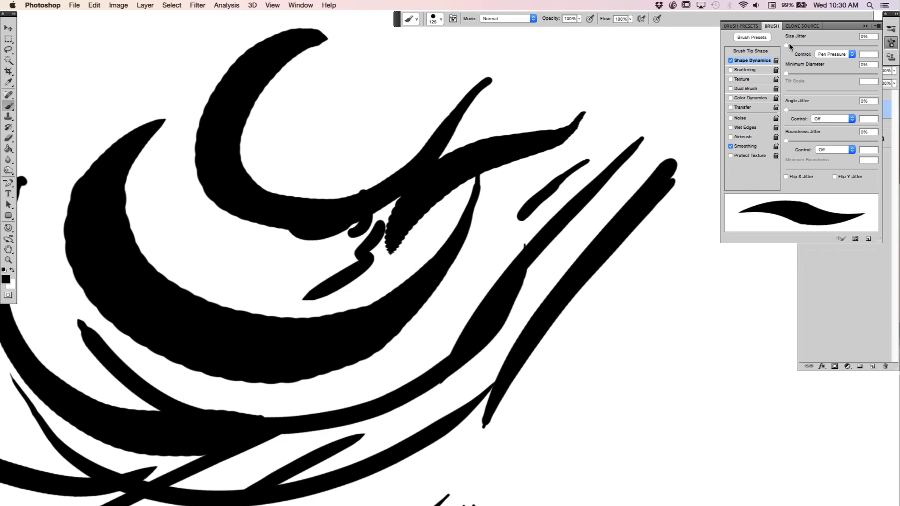
Step: Paint heavy blobs across the upper curves and several tapered test strokes beside the long diagonals with the 125 px brush
mouse_move(608, 87)
left_mouse_down()
mouse_move(532, 144)
mouse_move(267, 159)
mouse_move(345, 117)
mouse_move(525, 83)
left_mouse_up()
mouse_move(656, 289)
left_mouse_down()
mouse_move(613, 336)
mouse_move(587, 440)
left_mouse_up()
mouse_move(574, 404)
left_mouse_down()
mouse_move(677, 273)
mouse_move(605, 418)
left_mouse_up()
mouse_move(573, 369)
left_mouse_down()
mouse_move(551, 344)
mouse_move(539, 351)
left_mouse_up()
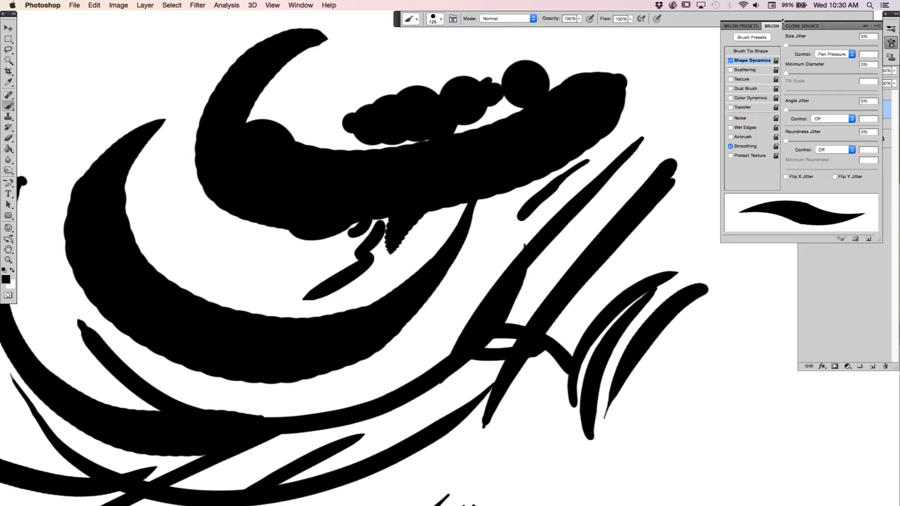
Step: Collapse the brush settings and hide the Layers and docked panel groups to free the canvas
left_click(892, 42)
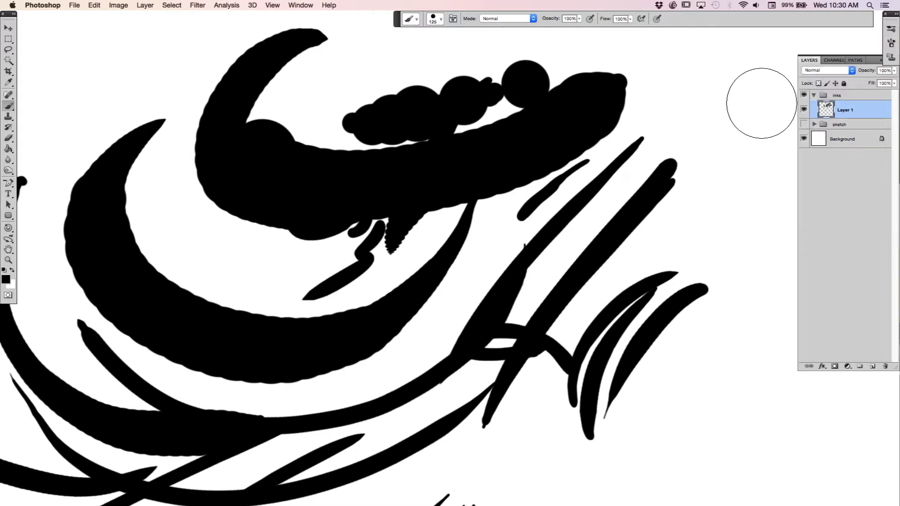
left_click(888, 17)
left_click(300, 5)
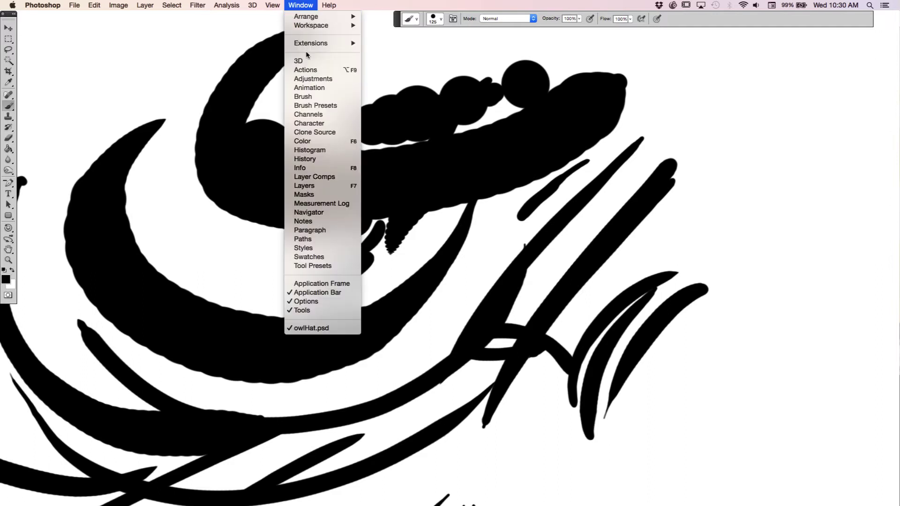
left_click(305, 186)
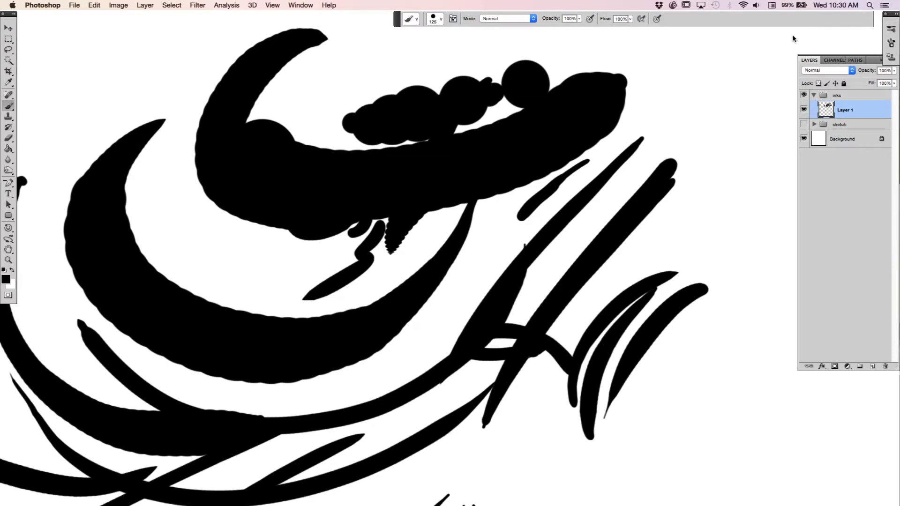
left_click(894, 17)
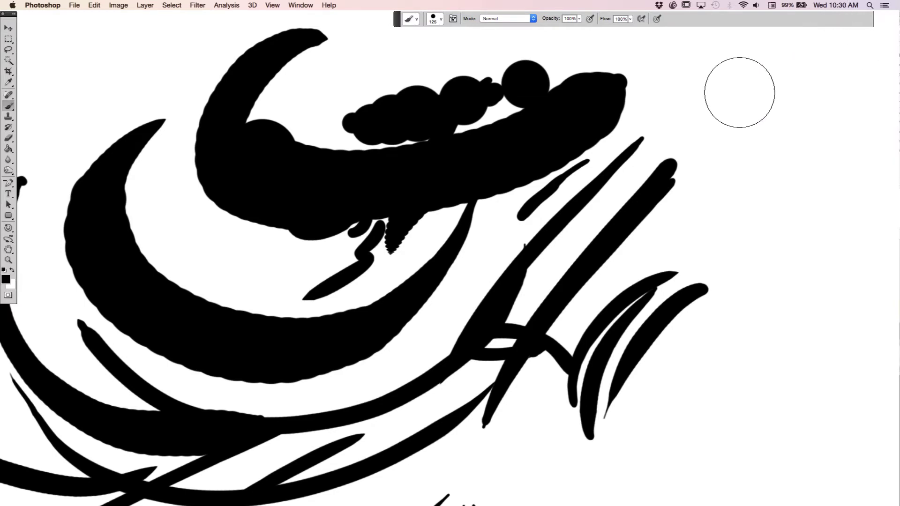
Step: Reduce the brush size to 35 px
key("bracketleft")
key("bracketleft")
key("bracketleft")
key("bracketleft")
key("bracketleft")
key("bracketleft")
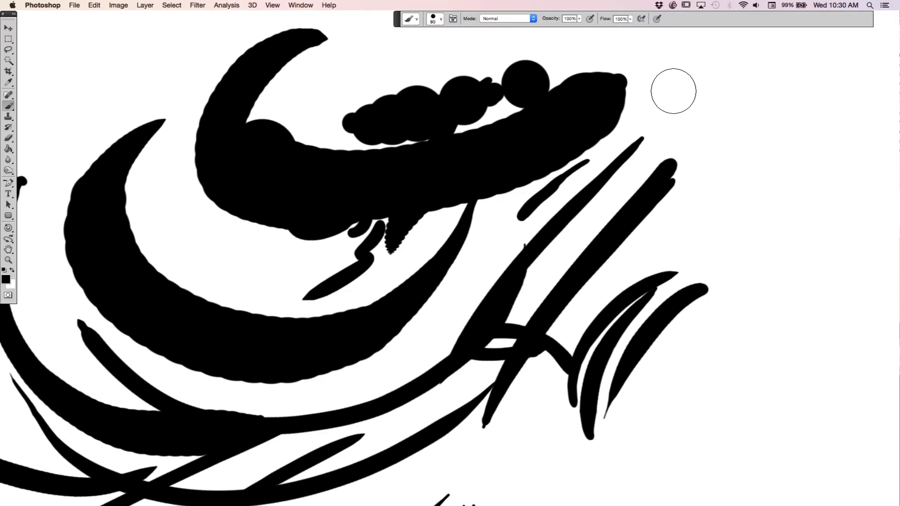
key("bracketleft")
key("bracketleft")
left_click(300, 6)
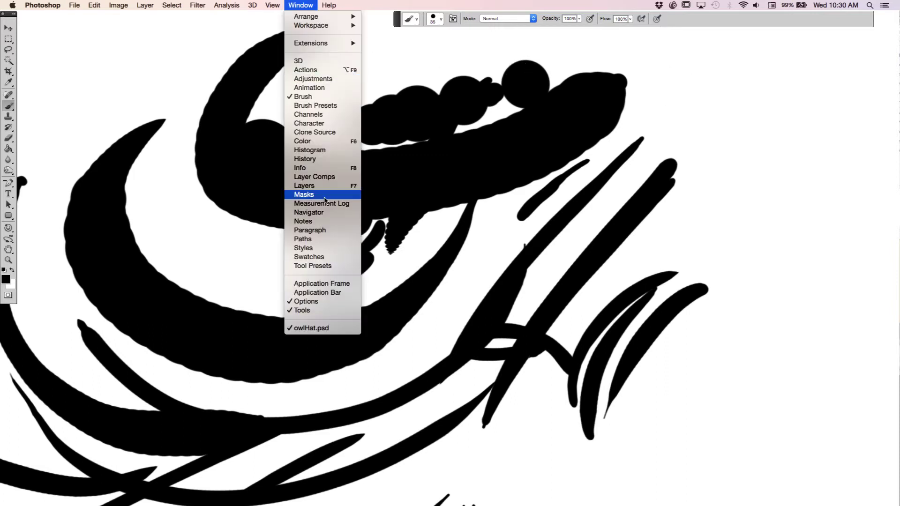
left_click(326, 187)
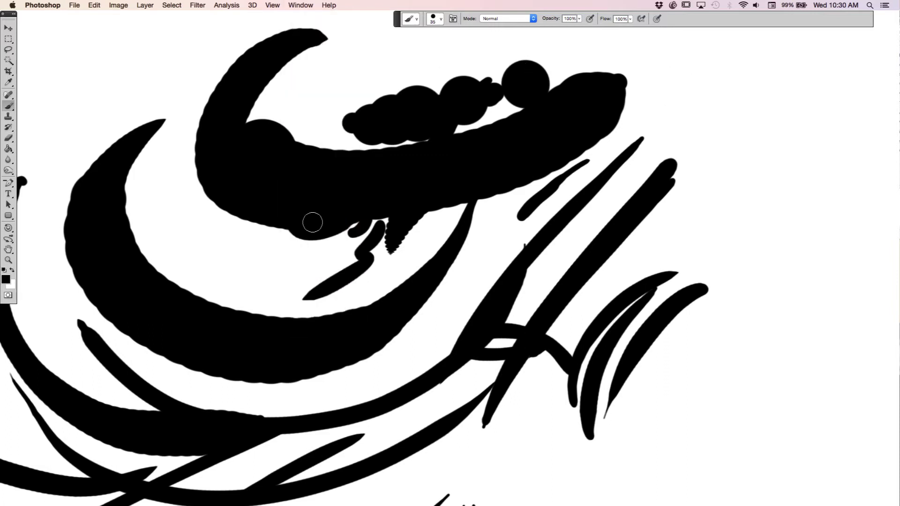
left_click(300, 5)
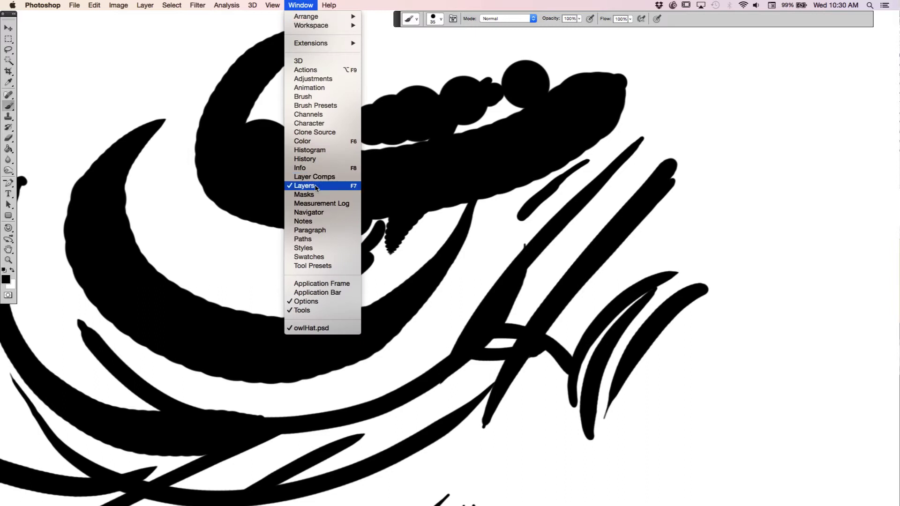
left_click(605, 178)
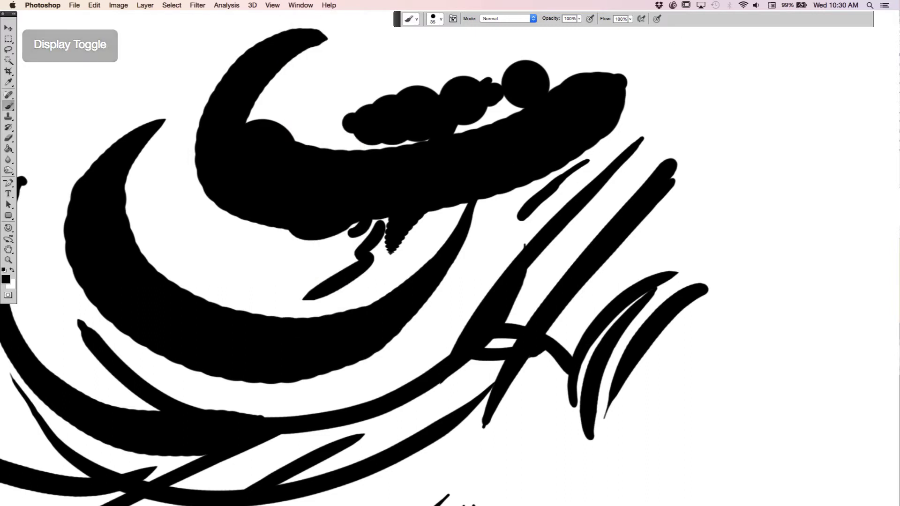
key("F5")
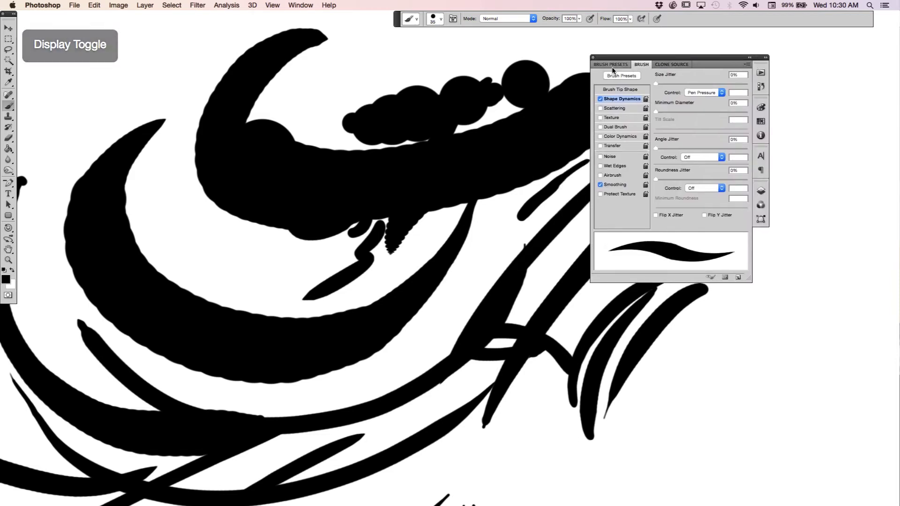
left_click(593, 57)
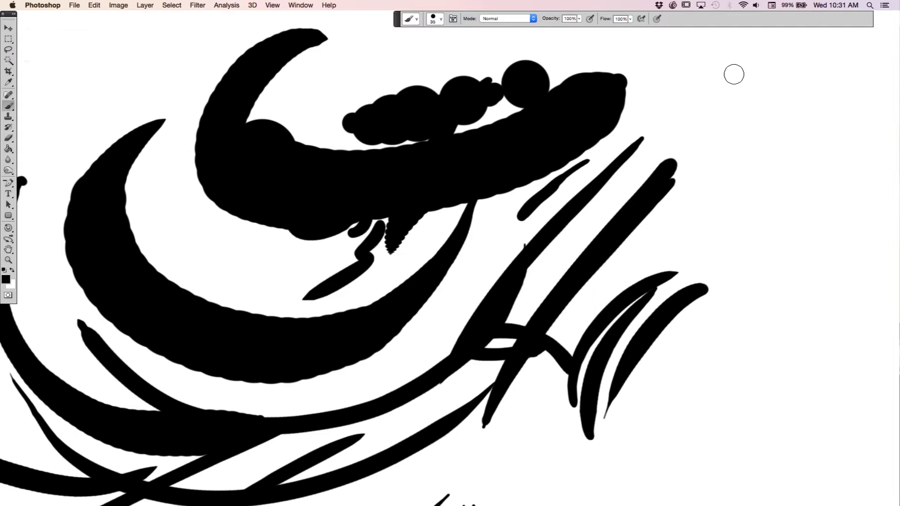
Step: Display the Layers panel again, close the brush panel group, and dock the remaining collapsed panels clear of the canvas
left_click(302, 8)
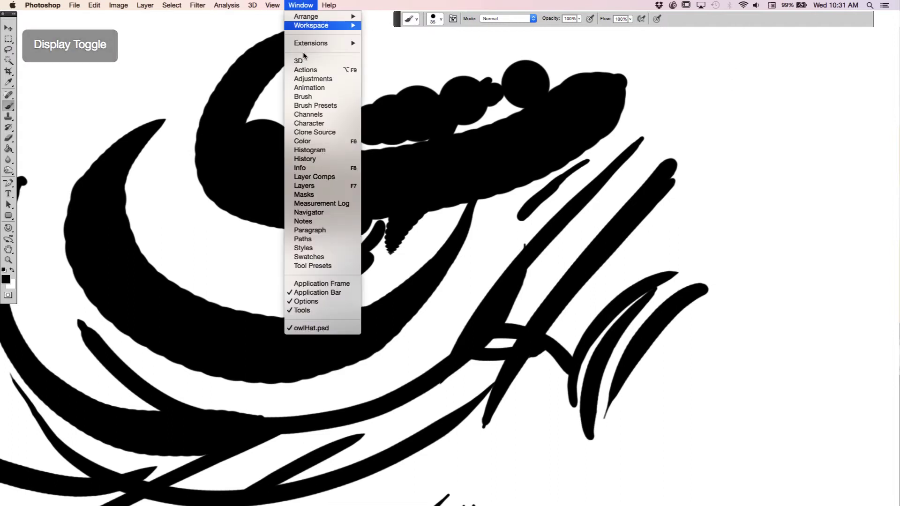
left_click(336, 186)
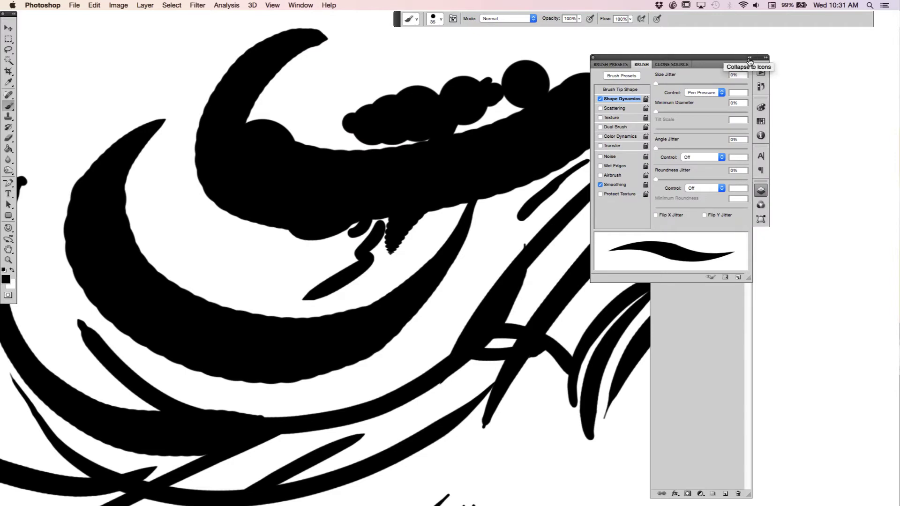
left_click(749, 59)
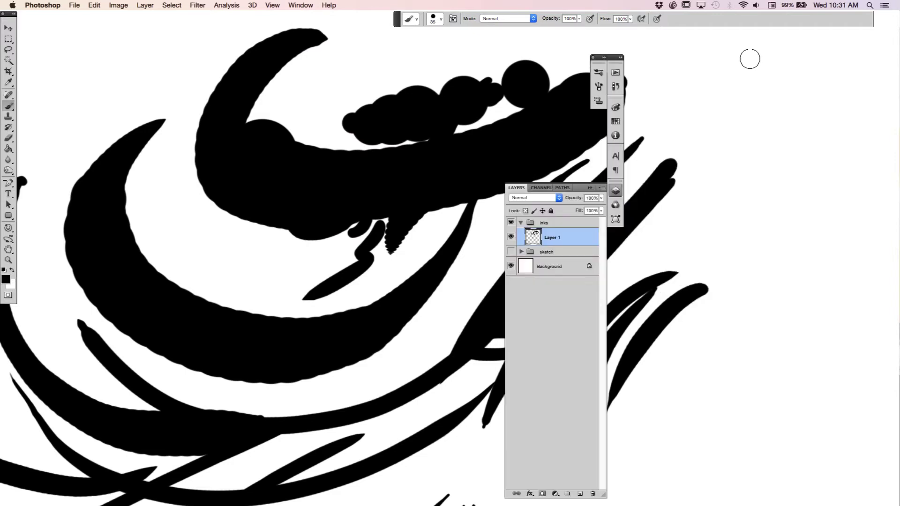
left_click_drag(600, 64, 520, 55)
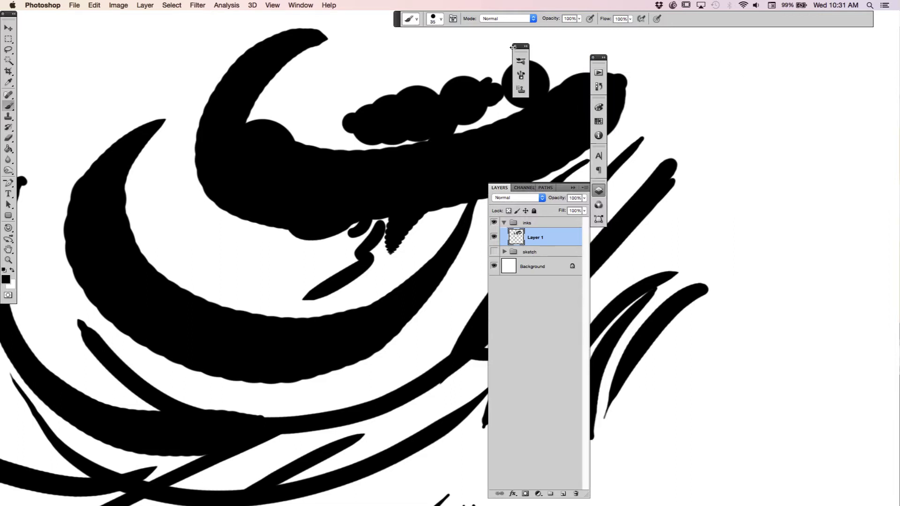
left_click(514, 47)
left_click_drag(599, 59, 891, 14)
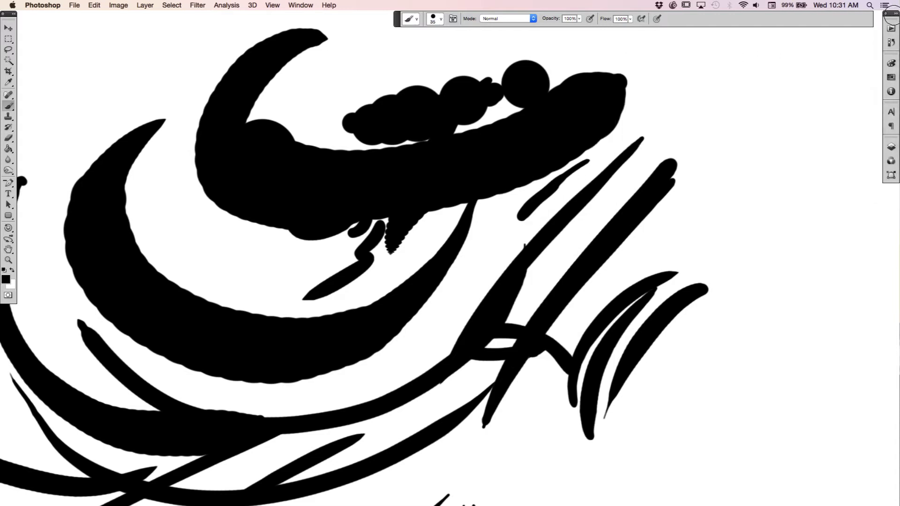
Step: Clear all test strokes from Layer 1 in the inks group and make the sketch group visible, leaving nothing selected
left_click(891, 147)
key("super+a")
key("Delete")
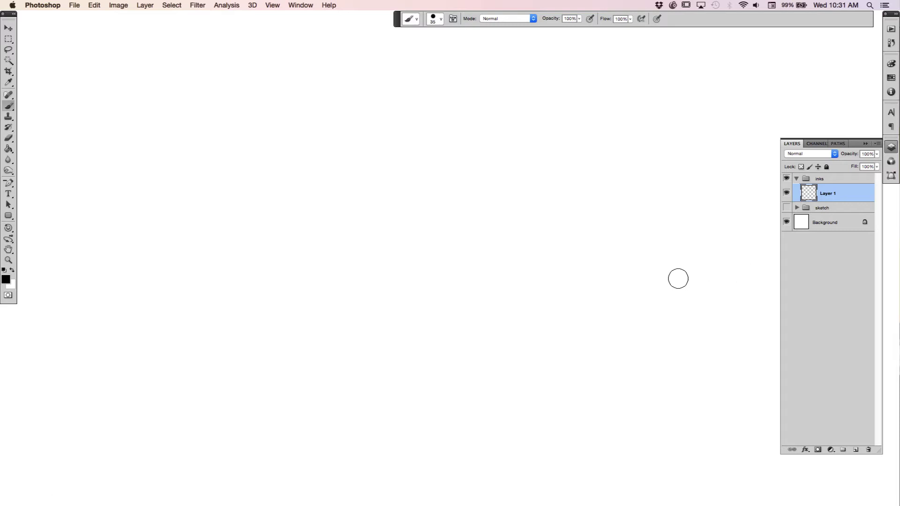
key("z")
mouse_move(618, 291)
left_mouse_down()
mouse_move(529, 309)
mouse_move(566, 315)
left_mouse_up()
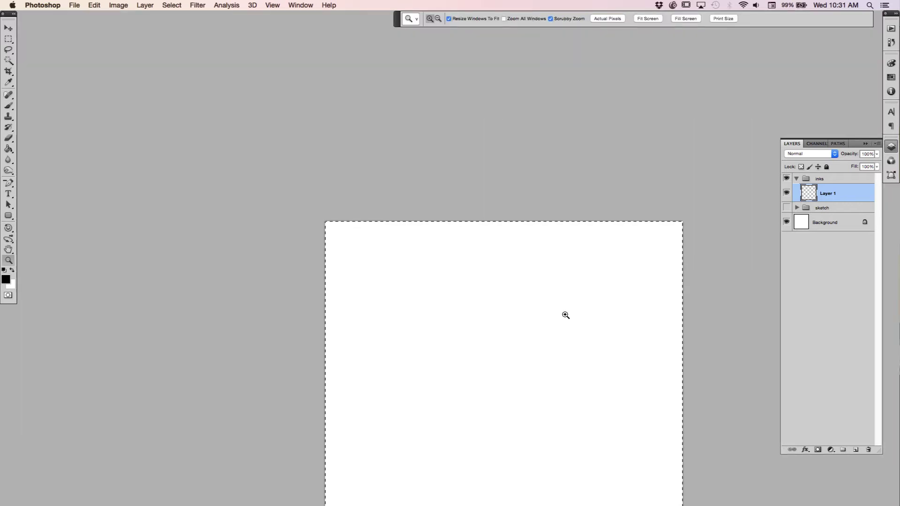
key("b")
left_click(786, 207)
key("super+d")
Step: Ink the bridge of the nose from the inner brow to the tip in one tapered stroke with a 20 px brush
mouse_move(645, 325)
left_mouse_down()
mouse_move(629, 162)
mouse_move(631, 171)
left_mouse_up()
key("z")
mouse_move(514, 257)
left_mouse_down()
mouse_move(563, 315)
mouse_move(535, 241)
mouse_move(519, 259)
mouse_move(506, 233)
mouse_move(559, 295)
mouse_move(562, 280)
left_mouse_up()
key("b")
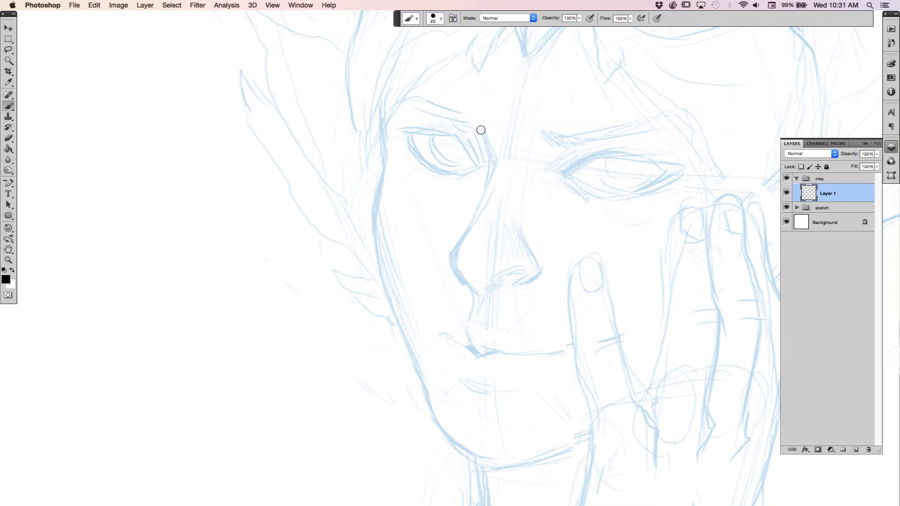
mouse_move(483, 133)
left_mouse_down()
mouse_move(489, 179)
mouse_move(453, 270)
left_mouse_up()
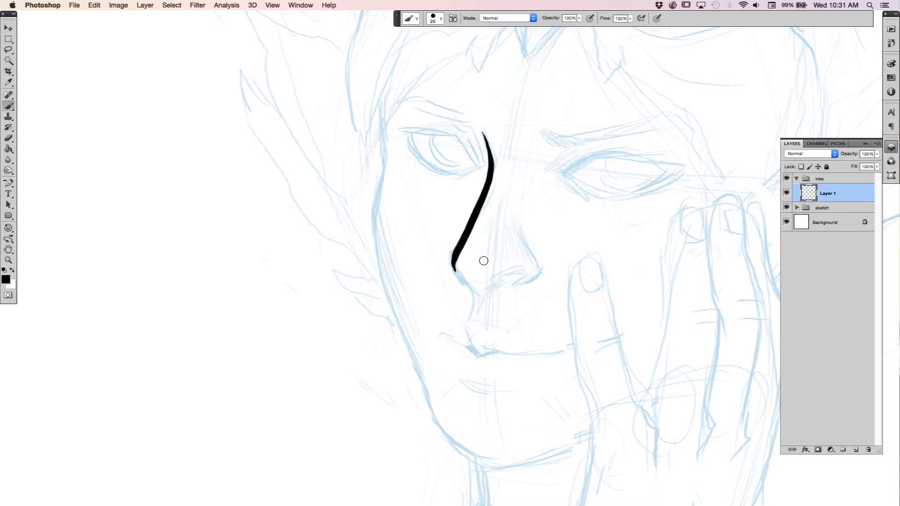
Step: Ink the dark nostril and the curved wing of the nose, cleaning up the wing's lower edge with the Eraser
left_click_drag(565, 239, 540, 142)
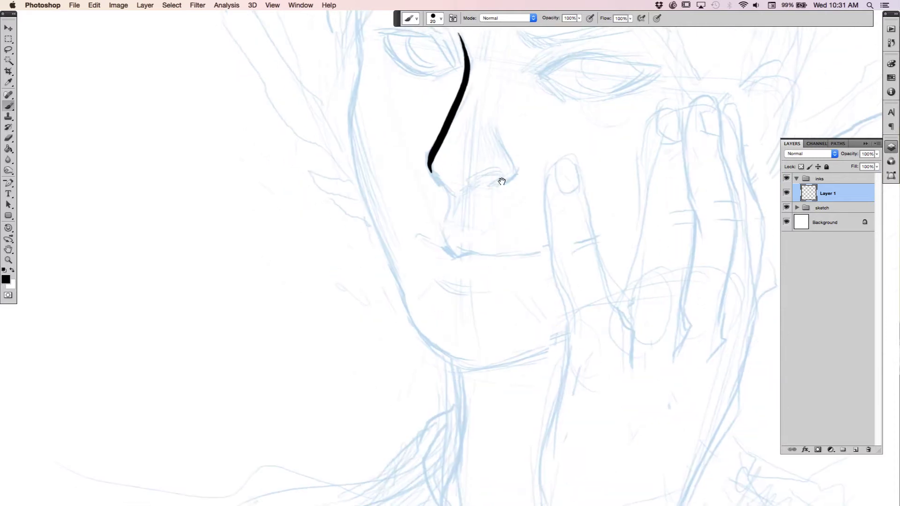
left_click_drag(476, 182, 499, 180)
left_click_drag(492, 179, 486, 181)
left_click_drag(504, 142, 514, 180)
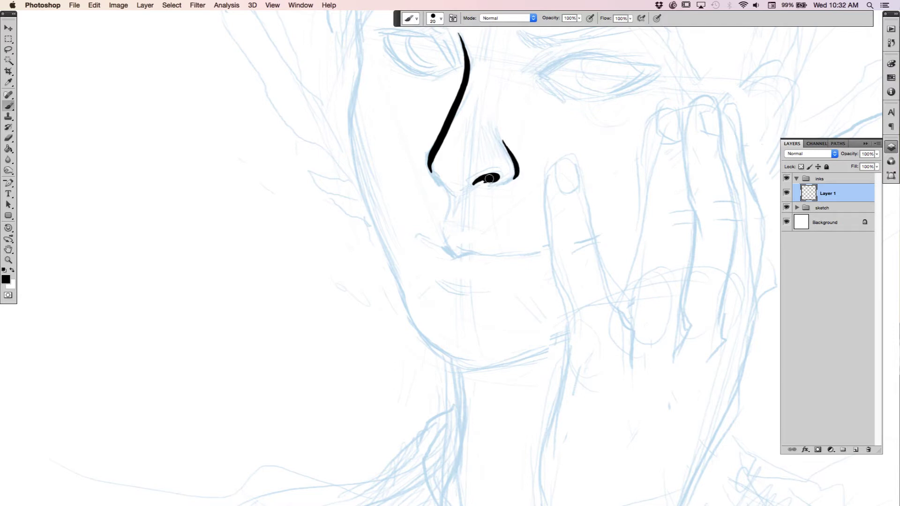
left_click_drag(500, 187, 510, 184)
key("e")
mouse_move(511, 179)
left_mouse_down()
mouse_move(512, 166)
mouse_move(522, 175)
left_mouse_up()
key("b")
Step: Try inking the outer cheek outline down to the jaw in one long stroke, and undo it
left_click_drag(592, 124, 581, 166)
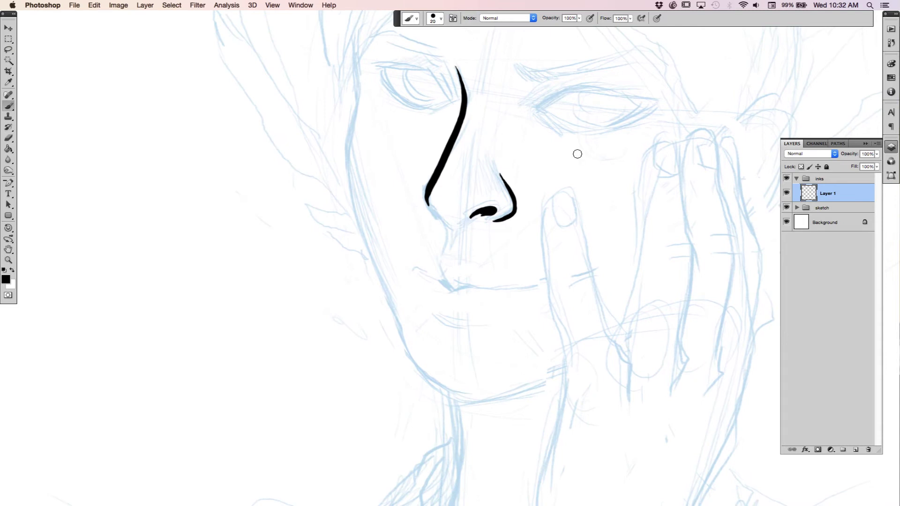
key("r")
mouse_move(593, 121)
left_mouse_down()
mouse_move(458, 374)
mouse_move(356, 366)
mouse_move(468, 396)
mouse_move(615, 279)
mouse_move(603, 149)
mouse_move(579, 117)
mouse_move(590, 136)
left_mouse_up()
key("b")
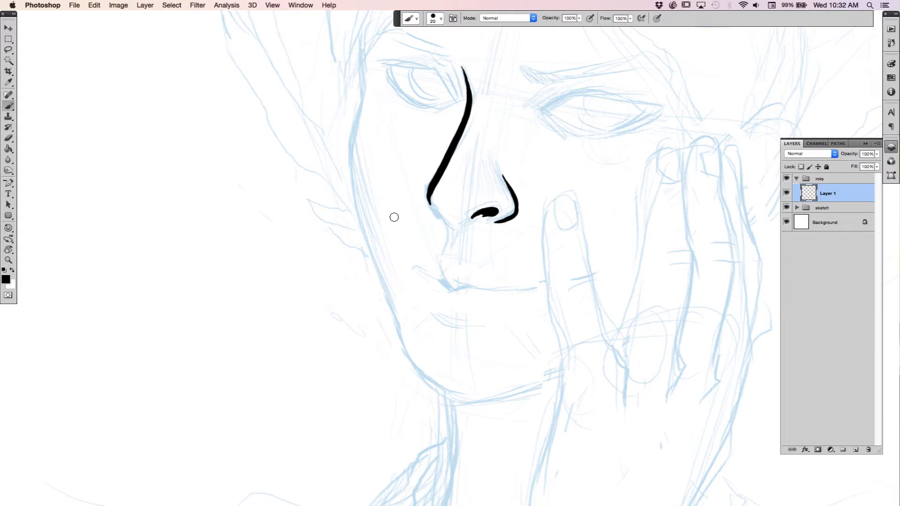
mouse_move(358, 127)
left_mouse_down()
mouse_move(359, 197)
mouse_move(412, 377)
left_mouse_up()
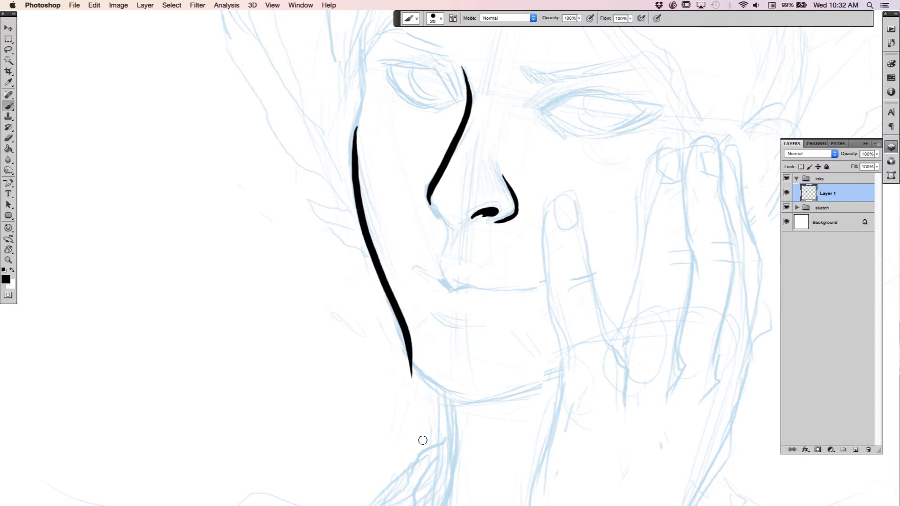
key("super+z")
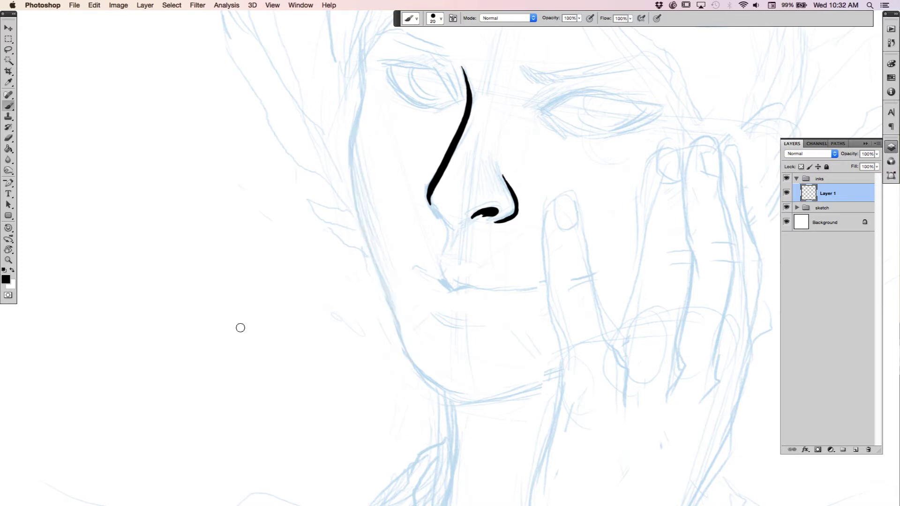
Step: Try two long sweeping strokes in the empty area beside the face, undoing each one
mouse_move(266, 306)
left_mouse_down()
mouse_move(242, 260)
mouse_move(233, 141)
left_mouse_up()
key("super+z")
left_click_drag(264, 281, 331, 87)
key("super+z")
Step: Rotate the canvas to about 13° and ink the short underside of the nose tip, continuing from the bridge line
key("r")
mouse_move(578, 131)
left_mouse_down()
mouse_move(655, 274)
mouse_move(418, 374)
mouse_move(396, 364)
mouse_move(547, 330)
mouse_move(592, 161)
mouse_move(547, 369)
mouse_move(548, 114)
mouse_move(470, 76)
mouse_move(561, 109)
mouse_move(542, 170)
left_mouse_up()
key("b")
key("r")
scroll(529, 160, "down", 4)
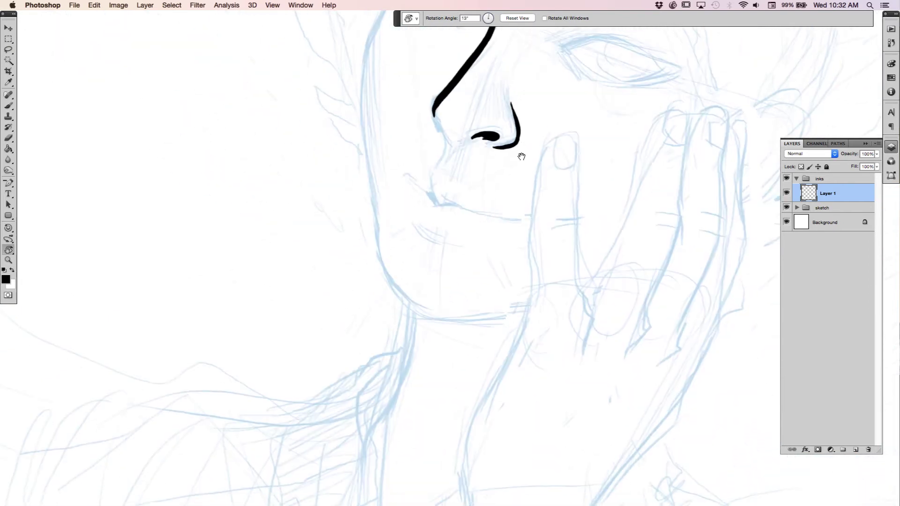
key("b")
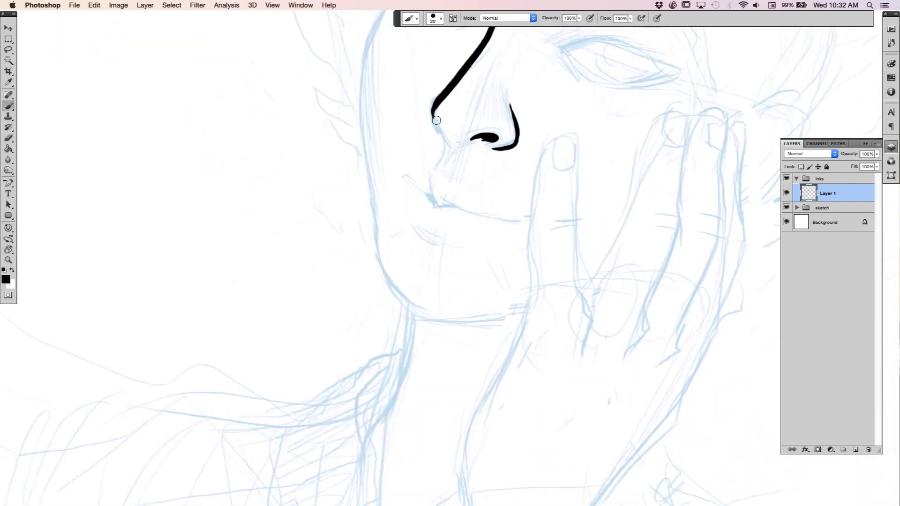
left_click_drag(434, 111, 450, 146)
Step: Rotate the canvas sideways and ink the mouth: the line between the lips, the thin upper-lip edge and the lower-lip shadow
key("r")
left_click_drag(593, 181, 595, 364)
key("b")
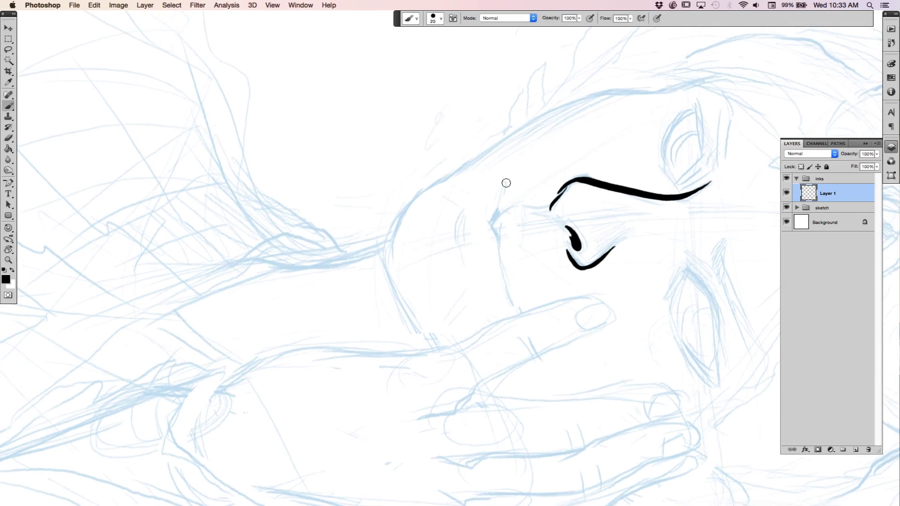
mouse_move(499, 200)
left_mouse_down()
mouse_move(491, 226)
mouse_move(514, 302)
left_mouse_up()
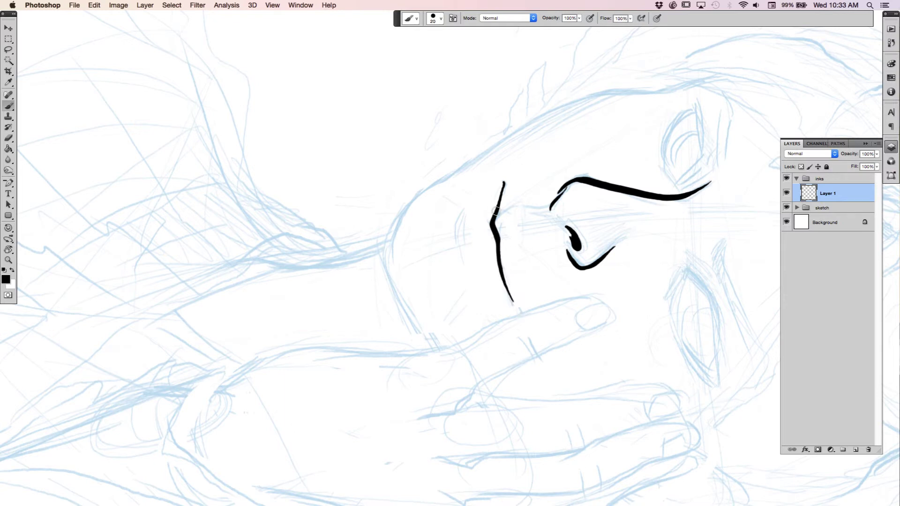
left_click_drag(493, 217, 494, 232)
left_click_drag(510, 182, 517, 291)
mouse_move(464, 213)
left_mouse_down()
mouse_move(455, 239)
mouse_move(470, 269)
left_mouse_up()
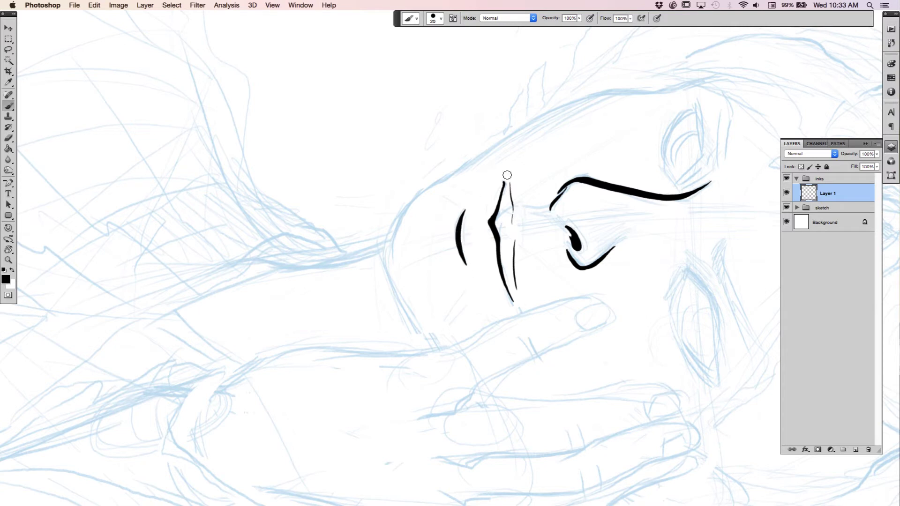
Step: Ink the upper and lower lids of the eye nearest the outer cheek, thickening both lines, with the canvas rotated sideways
key("r")
left_click_drag(645, 305, 539, 74)
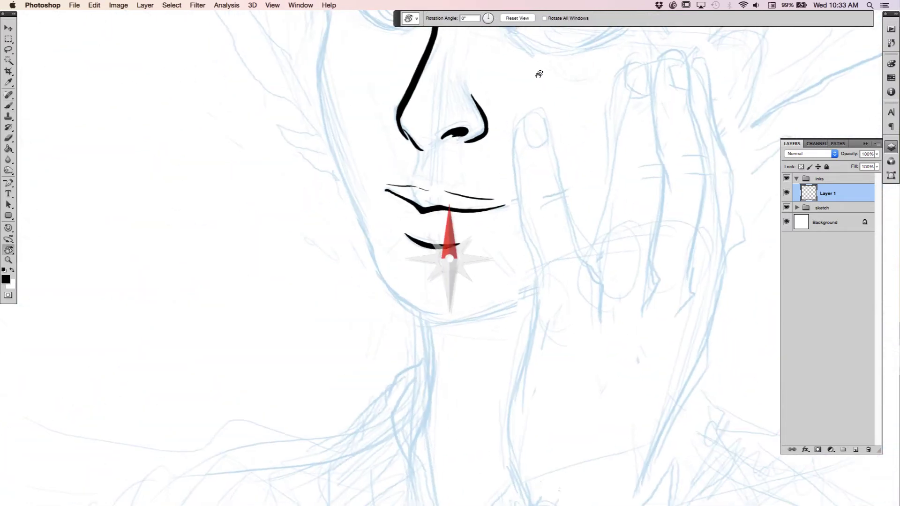
key("b")
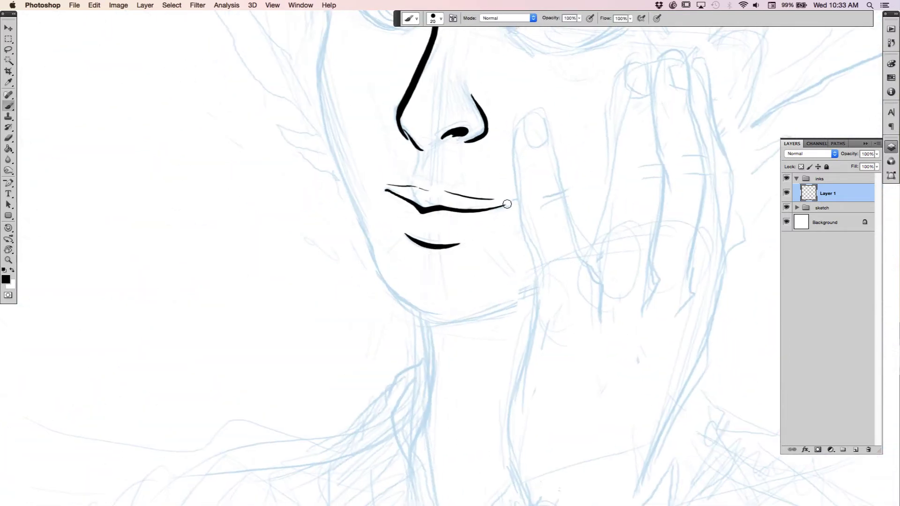
mouse_move(547, 165)
left_mouse_down()
mouse_move(548, 266)
mouse_move(581, 184)
mouse_move(619, 363)
mouse_move(565, 403)
left_mouse_up()
key("r")
key("b")
left_click_drag(557, 119, 555, 189)
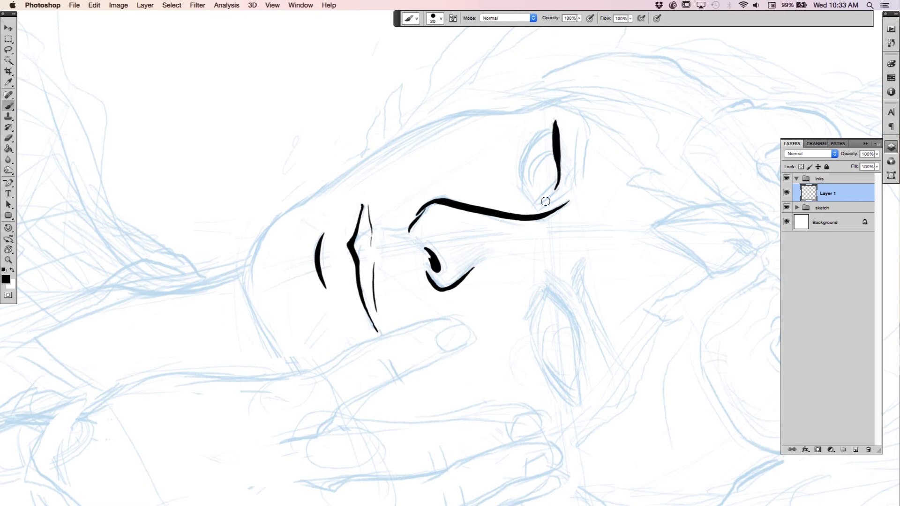
mouse_move(549, 129)
left_mouse_down()
mouse_move(518, 164)
mouse_move(524, 182)
left_mouse_up()
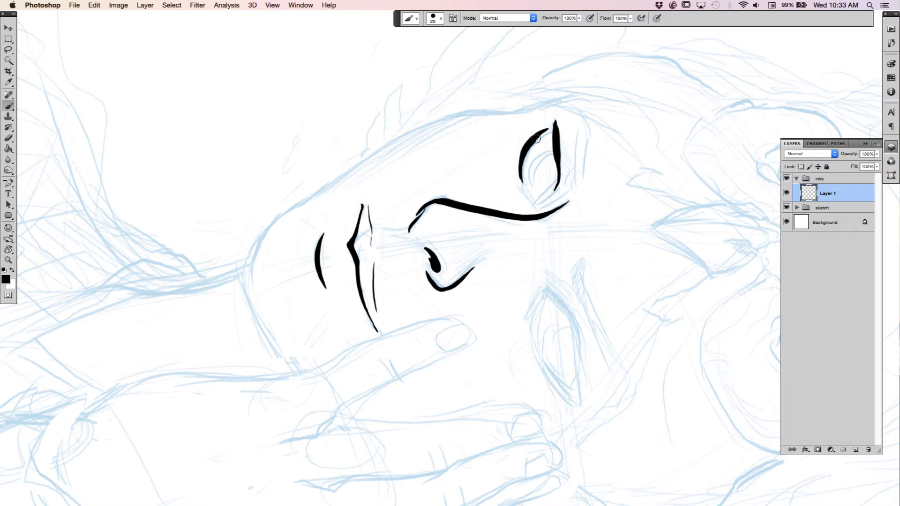
mouse_move(528, 141)
left_mouse_down()
mouse_move(557, 120)
mouse_move(560, 187)
left_mouse_up()
mouse_move(545, 203)
left_mouse_down()
mouse_move(562, 166)
mouse_move(560, 124)
left_mouse_up()
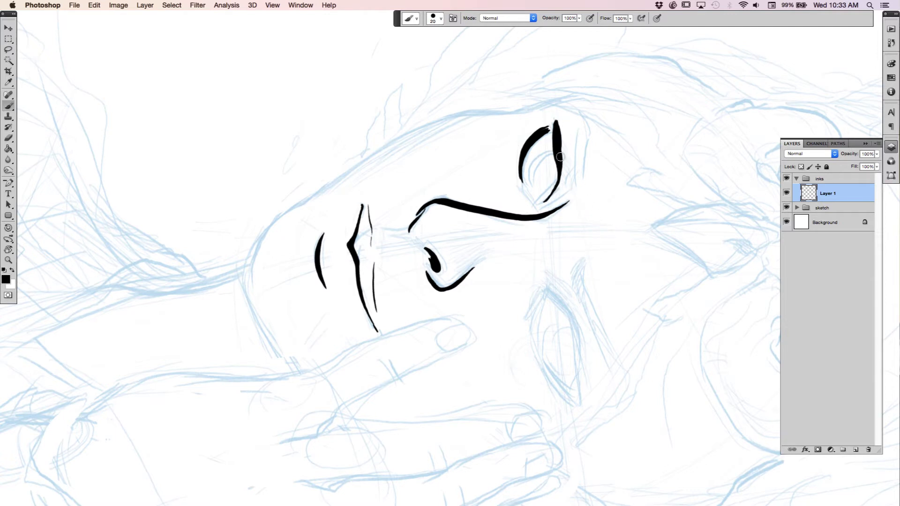
Step: Turn the canvas back upright and thicken the nose bridge line where it bends into the nose tip
key("r")
mouse_move(578, 238)
left_mouse_down()
mouse_move(642, 158)
mouse_move(504, 54)
mouse_move(488, 90)
left_mouse_up()
key("b")
key("r")
mouse_move(630, 192)
left_mouse_down()
mouse_move(649, 228)
mouse_move(640, 214)
left_mouse_up()
key("b")
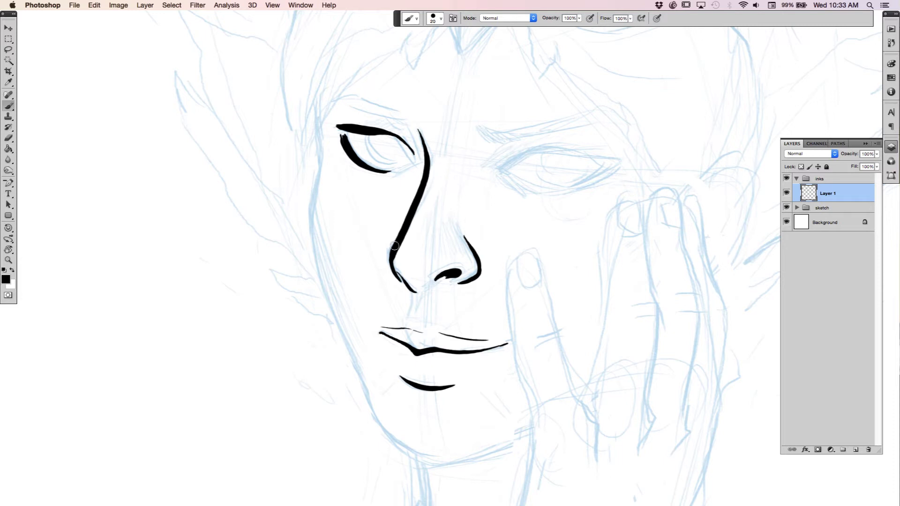
mouse_move(402, 233)
left_mouse_down()
mouse_move(390, 264)
mouse_move(398, 274)
left_mouse_up()
left_click_drag(400, 240, 396, 265)
Step: Rotate the canvas sideways the other way and ink the upper lid of the eye beside the raised hand
left_click_drag(529, 191, 512, 291)
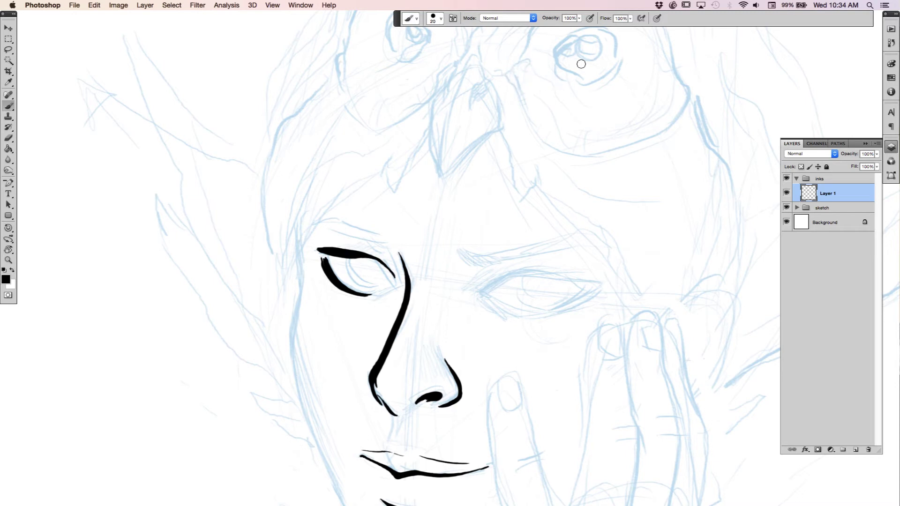
key("space")
left_click_drag(564, 261, 565, 131)
key("r")
mouse_move(630, 188)
left_mouse_down()
mouse_move(489, 74)
mouse_move(429, 77)
left_mouse_up()
key("b")
key("space")
left_click_drag(416, 173, 561, 184)
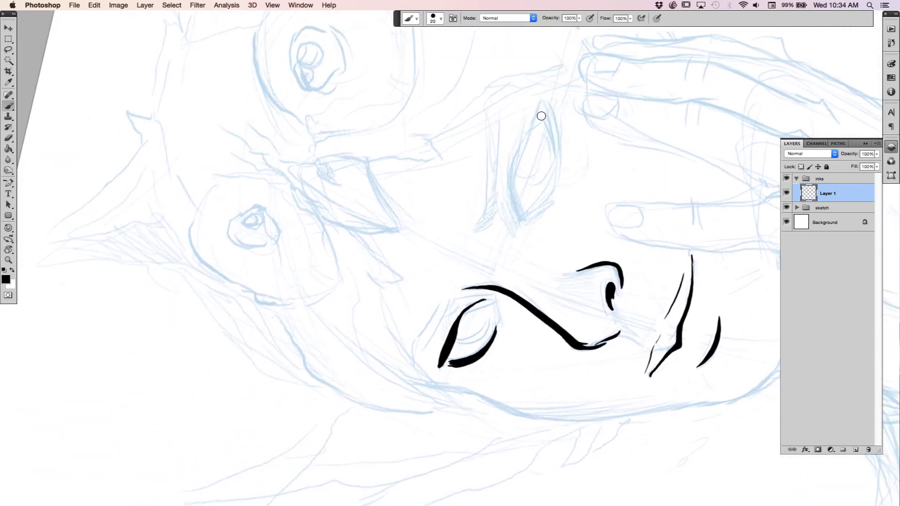
mouse_move(543, 116)
left_mouse_down()
mouse_move(513, 175)
mouse_move(519, 217)
left_mouse_up()
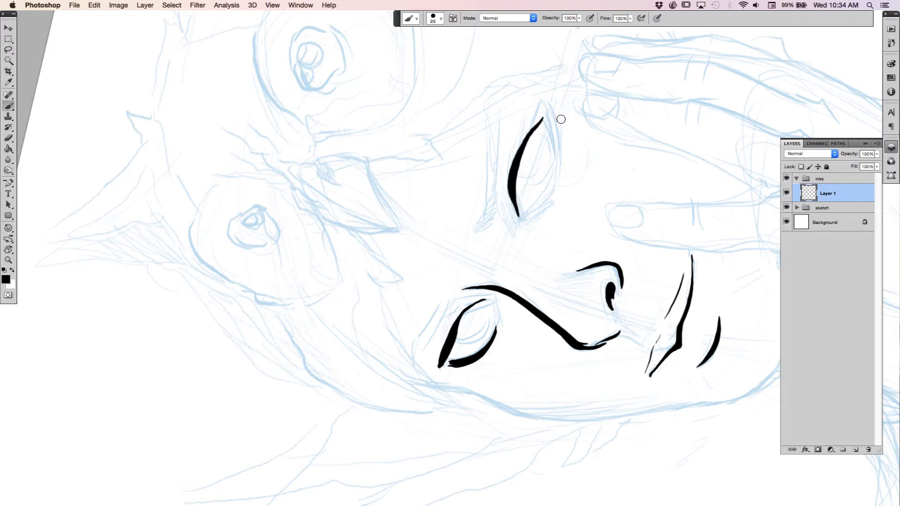
Step: Ink the lower lid and inner corner of the eye beside the hand, and thicken its upper lid and outer corner
key("Tab")
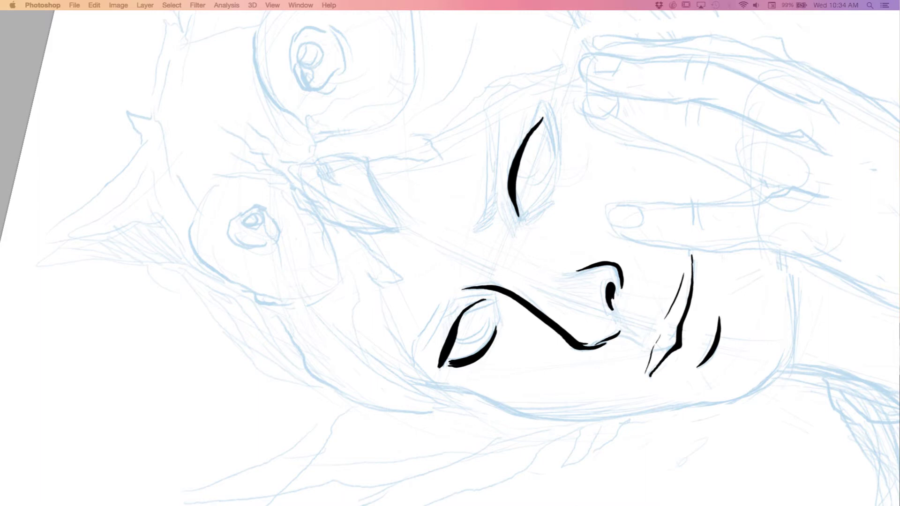
key("Tab")
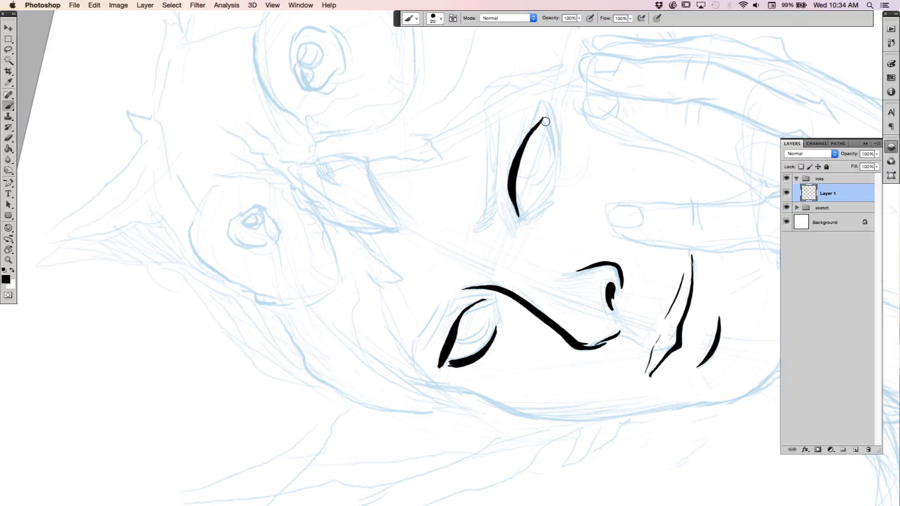
left_click_drag(547, 119, 558, 183)
left_click_drag(524, 218, 534, 210)
mouse_move(546, 111)
left_mouse_down()
mouse_move(517, 150)
mouse_move(513, 206)
left_mouse_up()
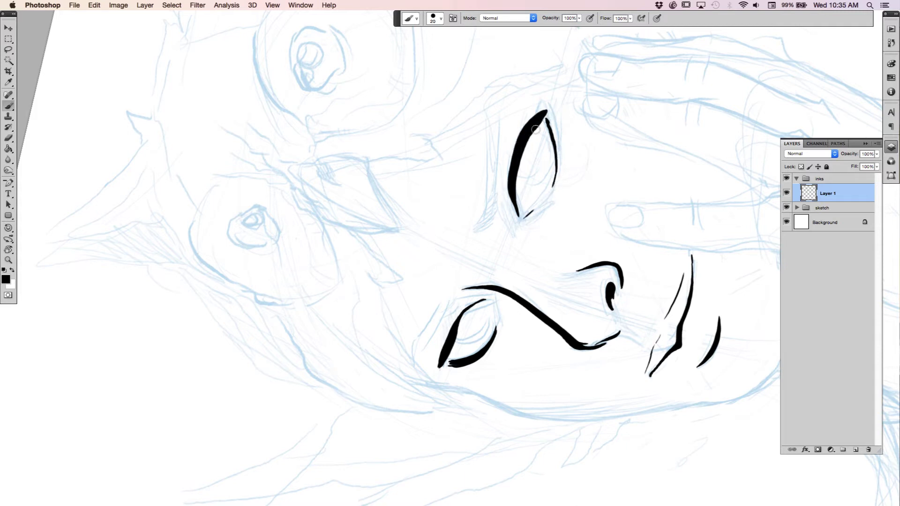
mouse_move(548, 106)
left_mouse_down()
mouse_move(536, 118)
mouse_move(560, 150)
mouse_move(548, 125)
mouse_move(553, 143)
left_mouse_up()
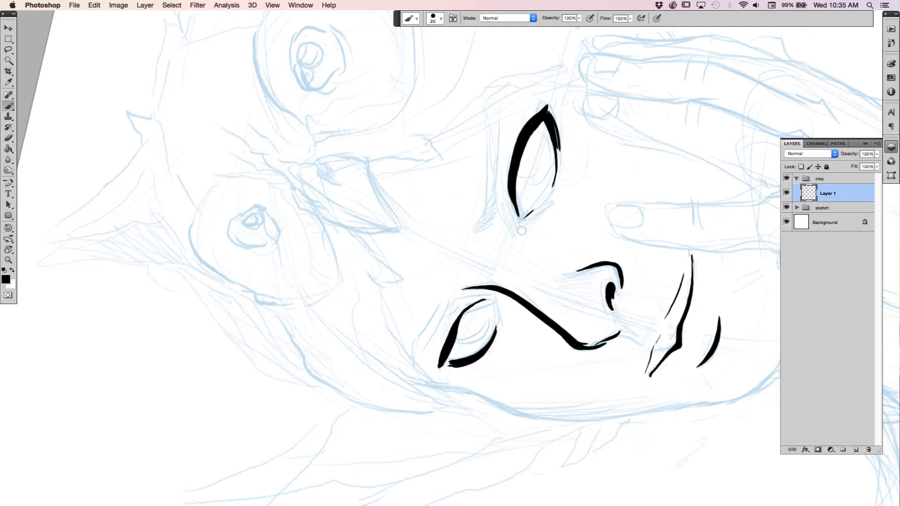
Step: Try inking the iris curve in the eye nearest the outer cheek with the canvas upright, and undo it
key("r")
mouse_move(597, 117)
left_mouse_down()
mouse_move(633, 304)
mouse_move(574, 388)
left_mouse_up()
key("b")
scroll(450, 253, "down", 8)
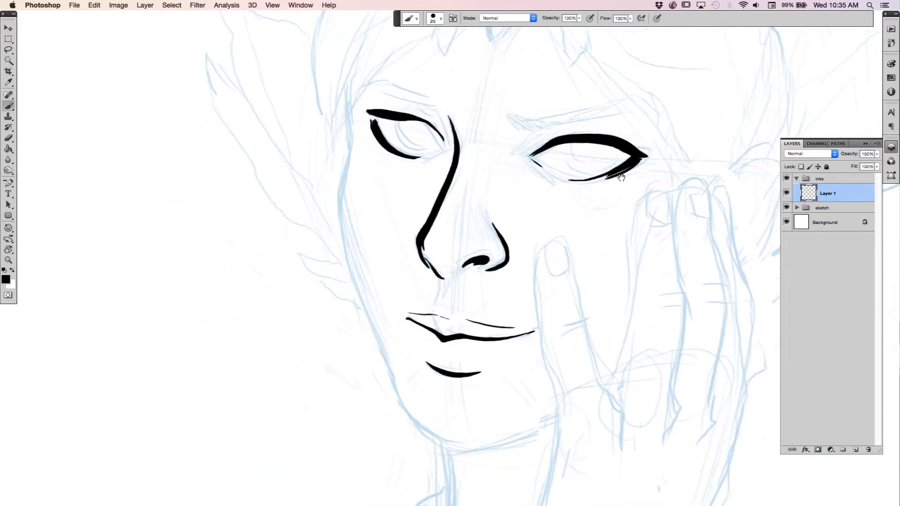
mouse_move(402, 120)
left_mouse_down()
mouse_move(409, 146)
mouse_move(428, 150)
left_mouse_up()
key("super+z")
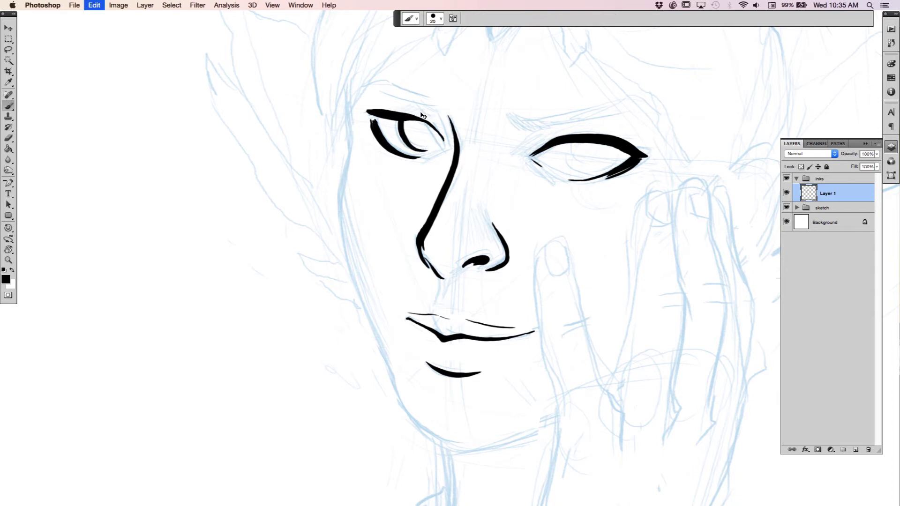
Step: Ink the curved iris outlines in both eyes on a rotated canvas, and return the rotation to 0°
key("r")
mouse_move(656, 162)
left_mouse_down()
mouse_move(674, 221)
mouse_move(518, 397)
left_mouse_up()
left_click_drag(670, 202, 586, 45)
key("b")
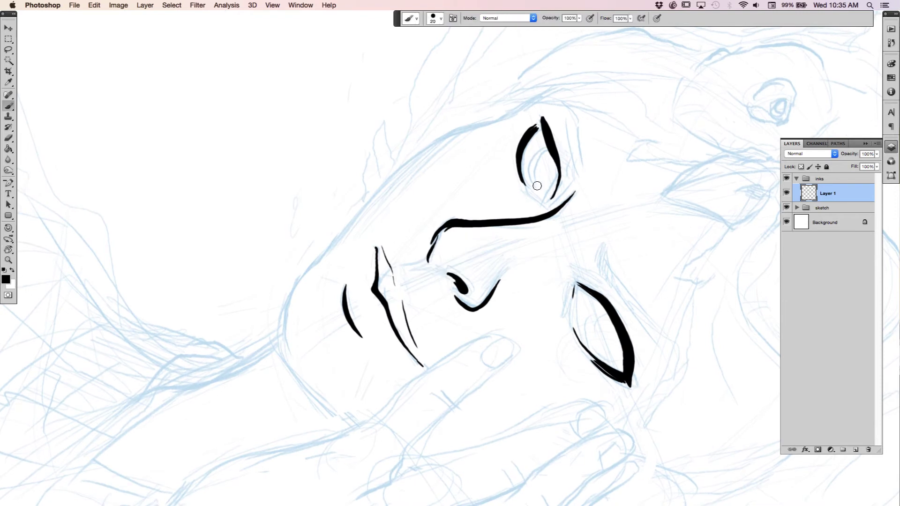
mouse_move(533, 184)
left_mouse_down()
mouse_move(528, 171)
mouse_move(541, 152)
mouse_move(553, 161)
left_mouse_up()
left_click_drag(633, 299, 558, 120)
mouse_move(518, 164)
left_mouse_down()
mouse_move(523, 140)
mouse_move(535, 134)
mouse_move(521, 143)
mouse_move(523, 166)
left_mouse_up()
key("e")
key("r")
mouse_move(591, 233)
left_mouse_down()
mouse_move(533, 64)
mouse_move(450, 53)
mouse_move(474, 48)
left_mouse_up()
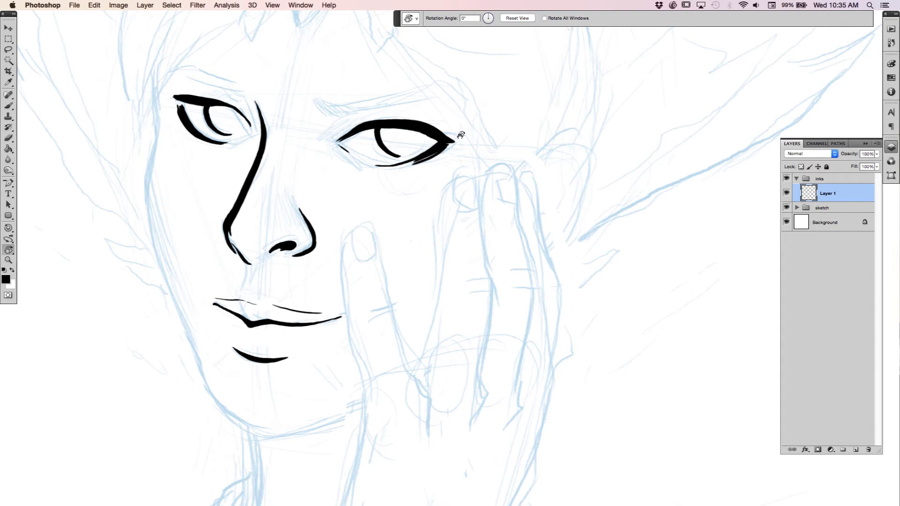
Step: Ink the outer face outline in one thick stroke from the temple down the cheek to the jaw
left_click_drag(464, 181, 642, 176)
key("b")
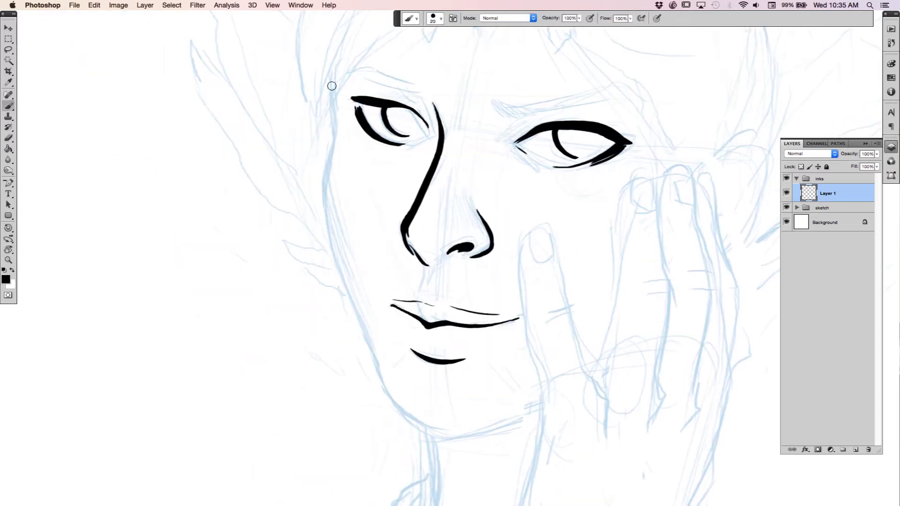
mouse_move(334, 72)
left_mouse_down()
mouse_move(331, 253)
mouse_move(386, 386)
left_mouse_up()
left_click_drag(562, 316, 528, 157)
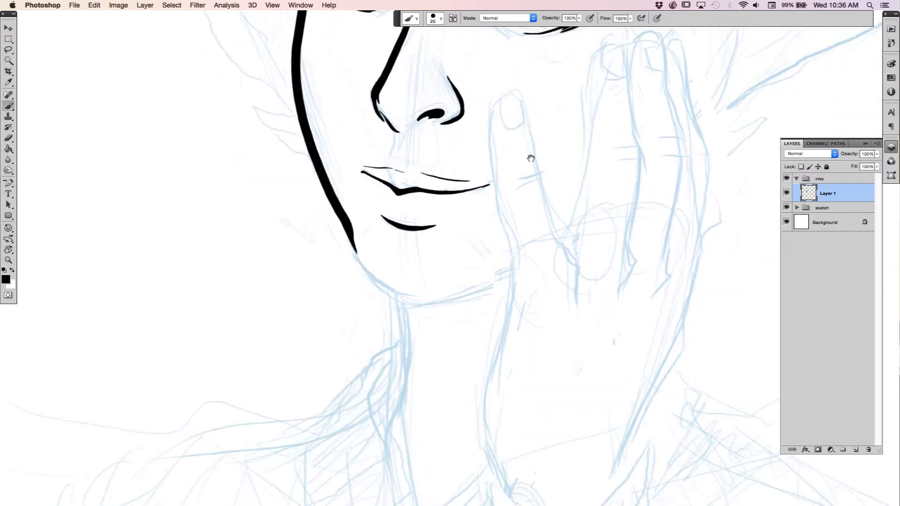
key("e")
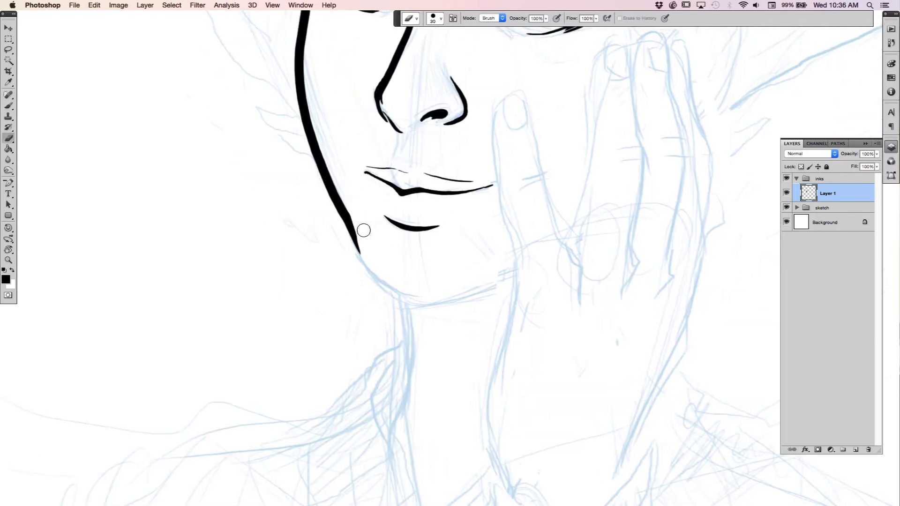
Step: Rotate the canvas to 90° and ink the chin curve and jawline up to the edge of the hand
key("r")
mouse_move(573, 161)
left_mouse_down()
mouse_move(649, 368)
mouse_move(537, 436)
mouse_move(491, 443)
mouse_move(527, 427)
left_mouse_up()
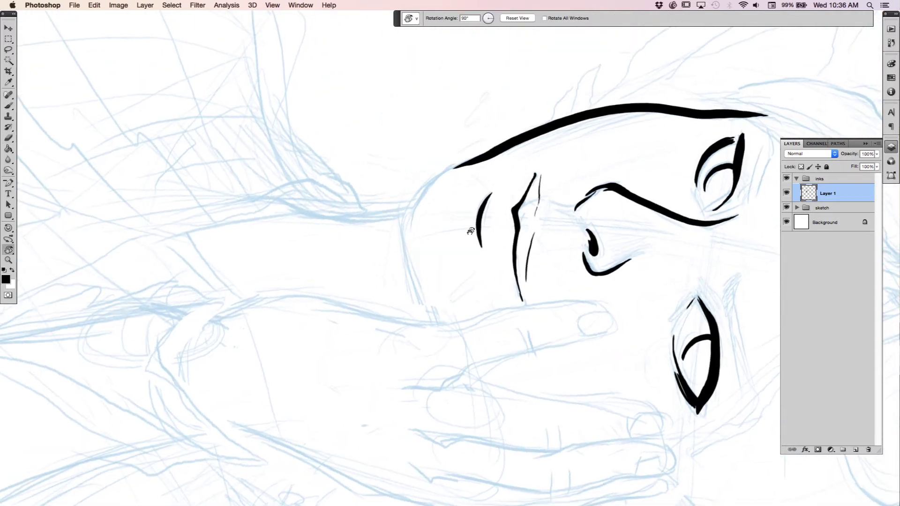
key("b")
left_click_drag(473, 228, 470, 176)
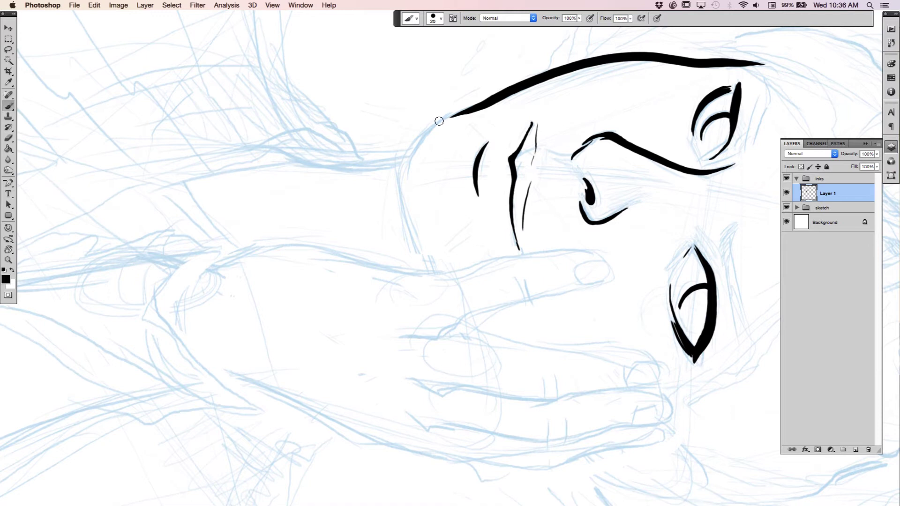
mouse_move(431, 125)
left_mouse_down()
mouse_move(401, 172)
mouse_move(428, 270)
left_mouse_up()
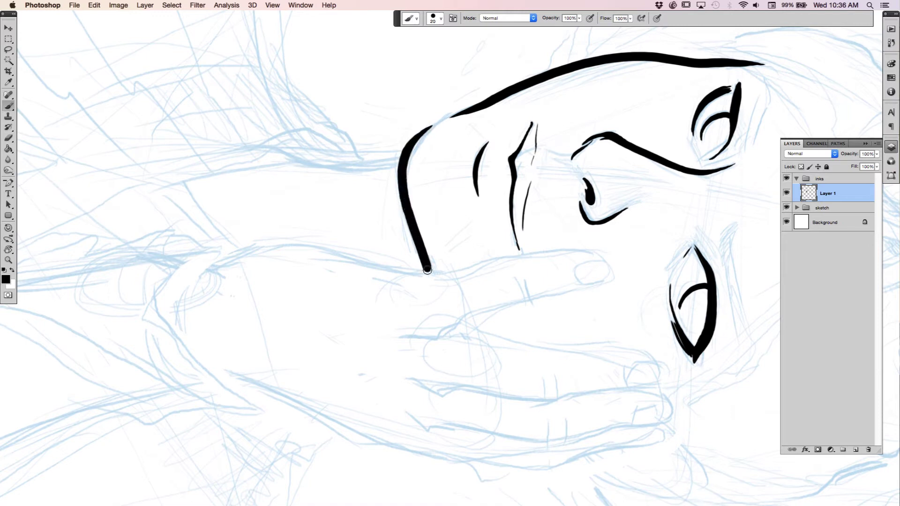
Step: Join the cheek outline to the chin curve with overlapping strokes, thickening the connection, and turn the canvas back upright
key("r")
left_click_drag(575, 141, 363, 73)
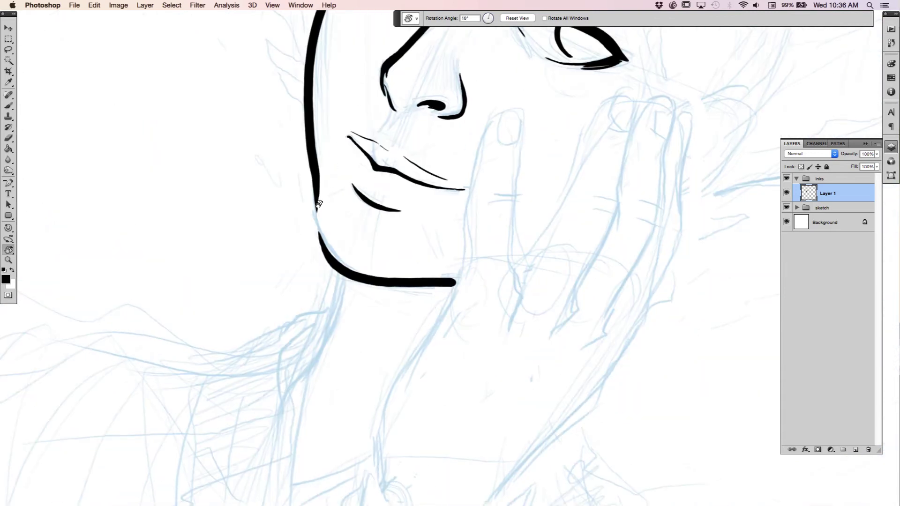
key("b")
left_click_drag(316, 204, 321, 235)
left_click_drag(318, 175, 321, 241)
left_click_drag(318, 193, 321, 238)
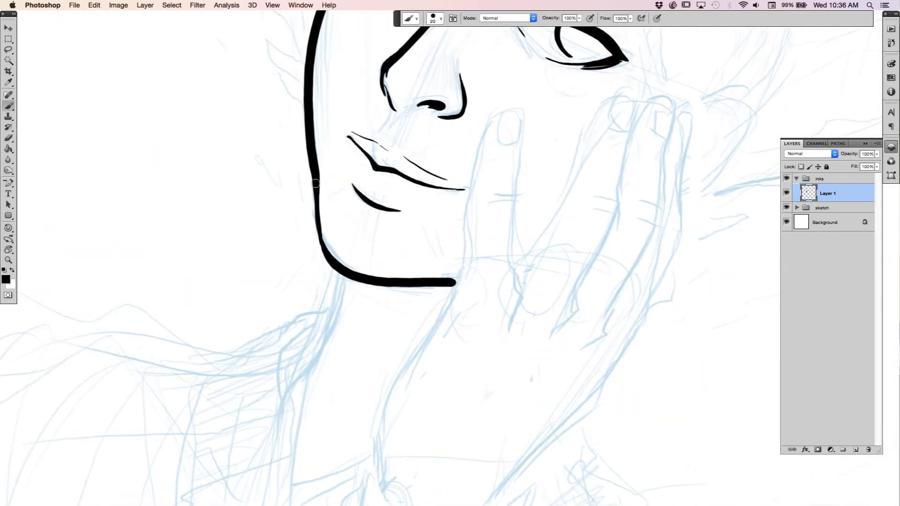
left_click_drag(316, 168, 325, 253)
left_click_drag(318, 227, 326, 258)
key("r")
mouse_move(525, 196)
left_mouse_down()
mouse_move(609, 157)
mouse_move(570, 100)
mouse_move(592, 110)
mouse_move(556, 236)
left_mouse_up()
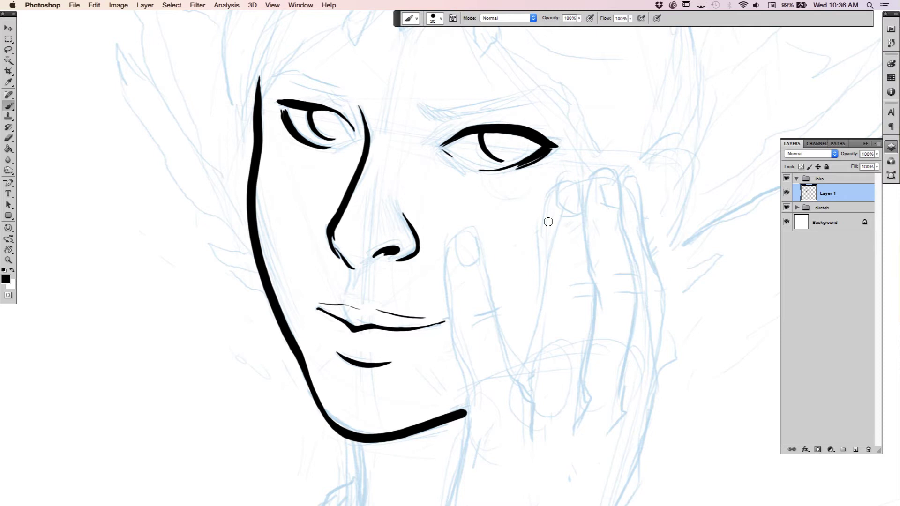
Step: Try a short stroke in the area beyond the raised fingertips, and undo it
left_click(715, 202)
mouse_move(709, 179)
left_mouse_down()
mouse_move(732, 193)
mouse_move(692, 234)
left_mouse_up()
key("ctrl+z")
key("e")
key("b")
Step: Rotate the canvas to about 66° and ink the eyebrow above the hand-side eye, with short hair strokes at its inner end
mouse_move(697, 271)
left_mouse_down()
mouse_move(609, 378)
mouse_move(696, 195)
mouse_move(654, 227)
mouse_move(618, 364)
mouse_move(646, 229)
mouse_move(623, 361)
mouse_move(635, 298)
mouse_move(626, 251)
left_mouse_up()
key("r")
mouse_move(641, 192)
left_mouse_down()
mouse_move(623, 373)
mouse_move(556, 397)
left_mouse_up()
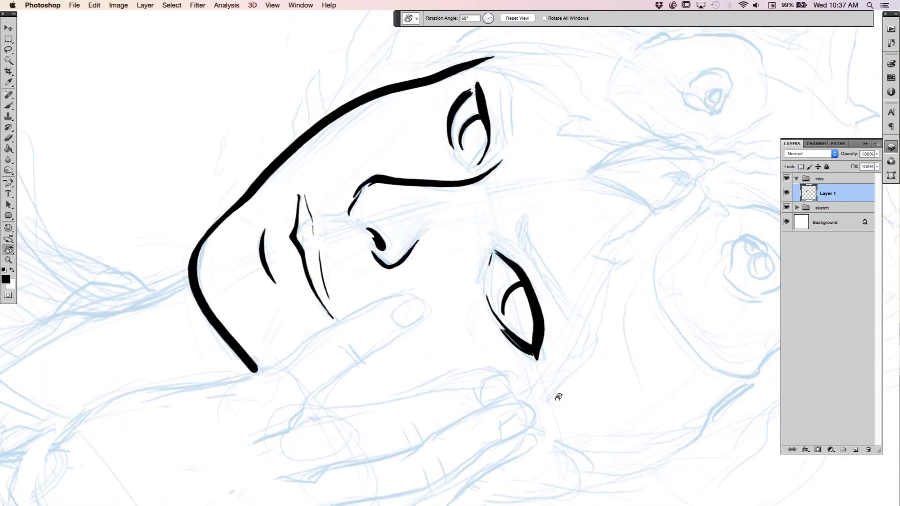
key("b")
mouse_move(576, 298)
left_mouse_down()
mouse_move(517, 249)
mouse_move(520, 256)
left_mouse_up()
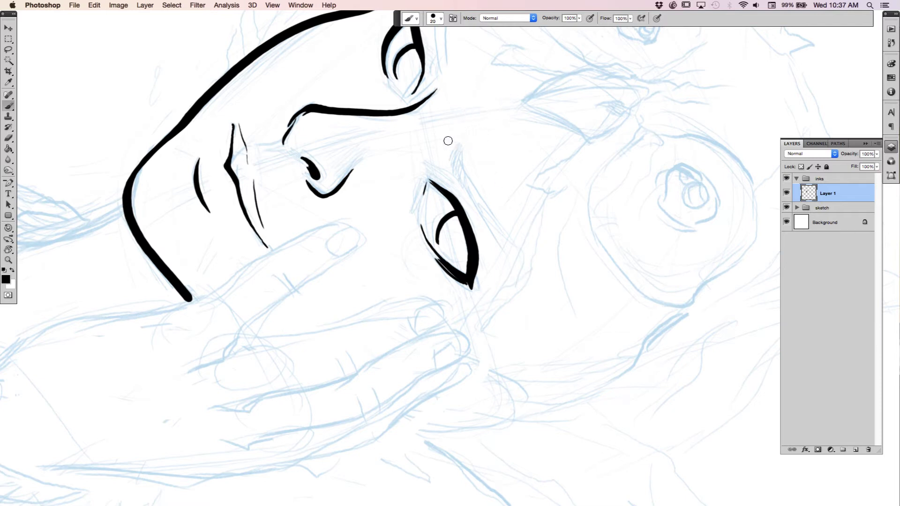
mouse_move(460, 140)
left_mouse_down()
mouse_move(451, 160)
mouse_move(459, 170)
mouse_move(463, 151)
mouse_move(462, 188)
left_mouse_up()
left_click_drag(461, 154, 455, 180)
mouse_move(467, 145)
left_mouse_down()
mouse_move(466, 177)
mouse_move(517, 262)
mouse_move(515, 278)
left_mouse_up()
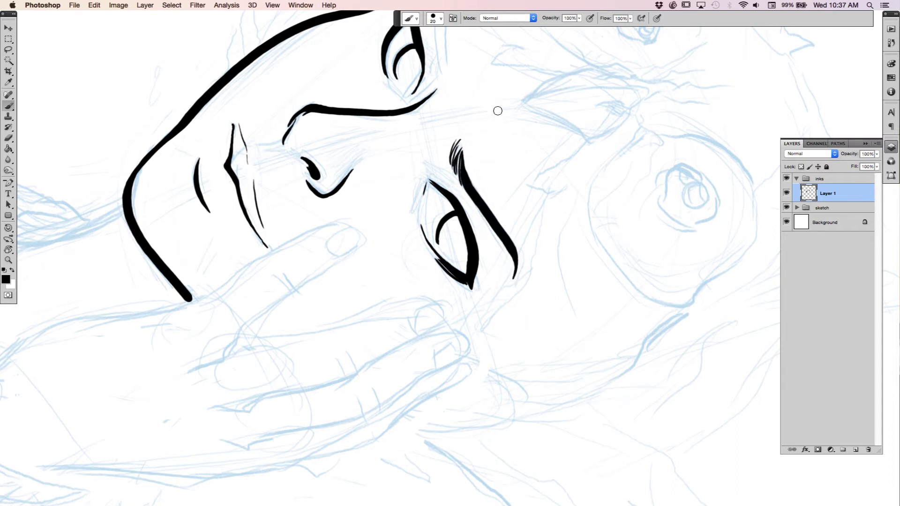
Step: Ink the eyebrow above the eye nearest the outer cheek, thickening it and adding short hair strokes at its inner end
scroll(482, 168, "up", 5)
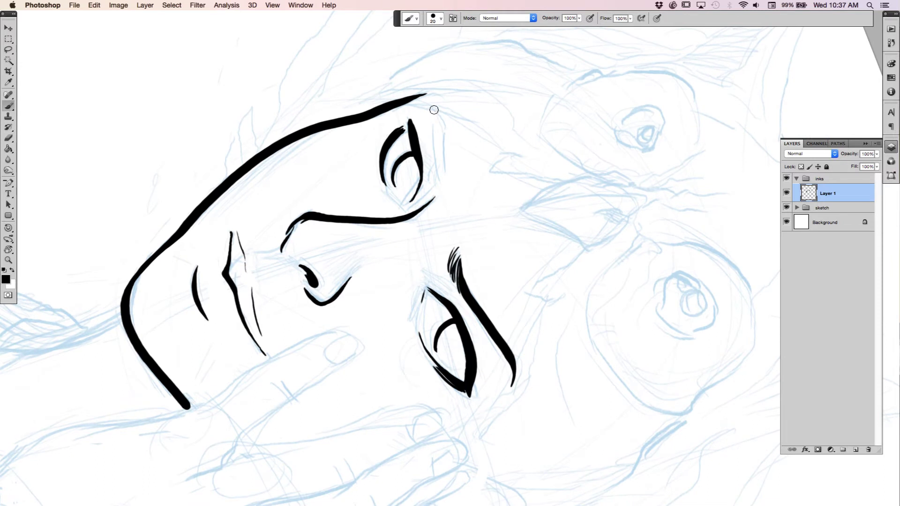
left_click_drag(433, 110, 438, 171)
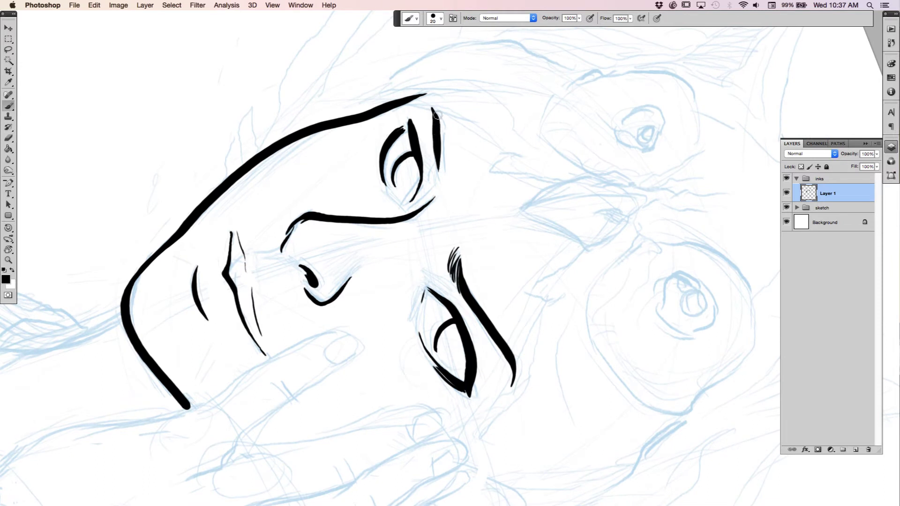
left_click_drag(440, 123, 439, 172)
mouse_move(441, 126)
left_mouse_down()
mouse_move(440, 185)
mouse_move(444, 178)
left_mouse_up()
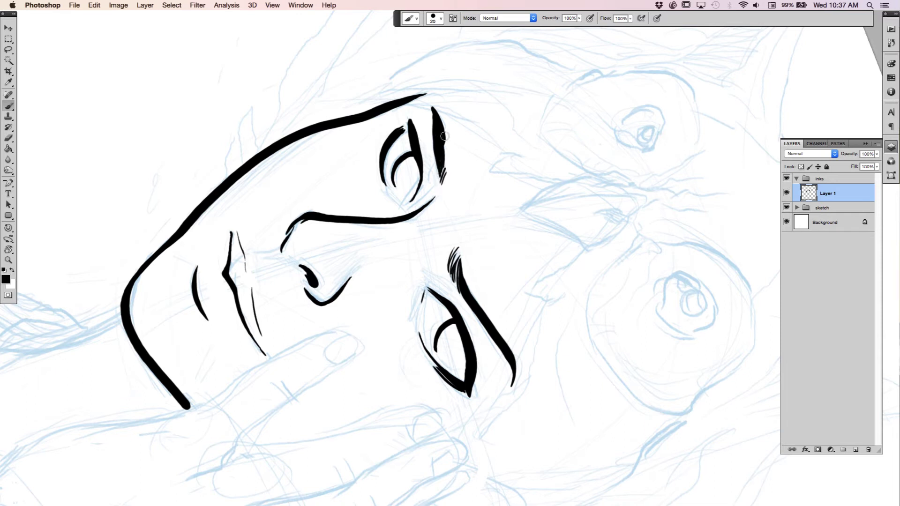
Step: Trim the edge of the eyebrow nearest the outer cheek with the eraser, and turn the canvas back to 0°
key("e")
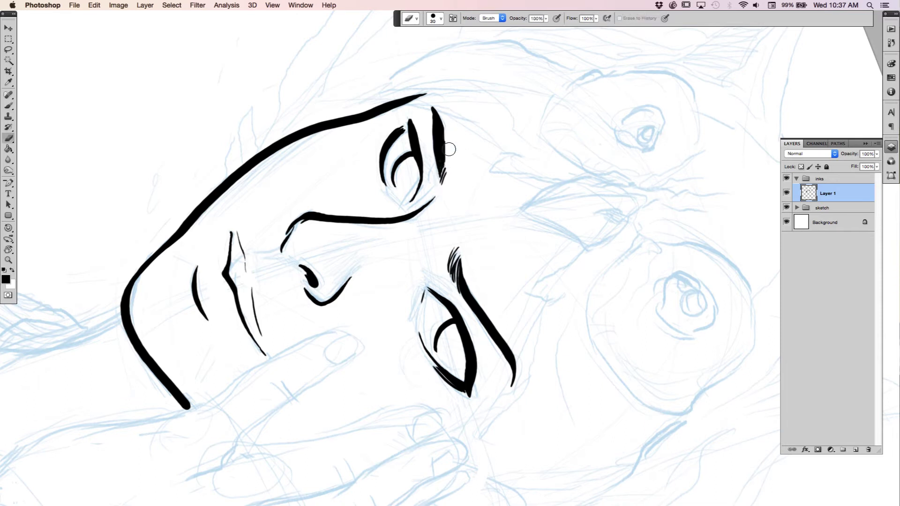
key("b")
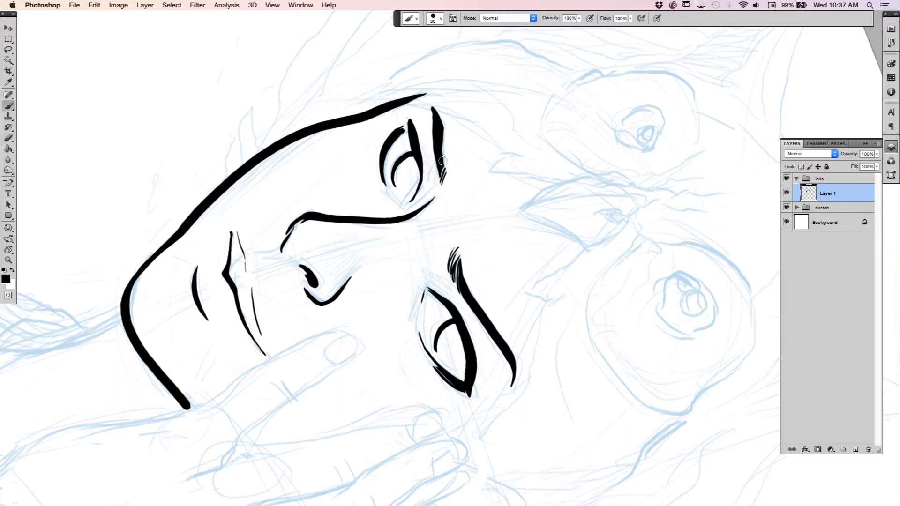
key("r")
left_click_drag(601, 242, 519, 111)
scroll(563, 122, "down", 3)
scroll(577, 117, "down", 2)
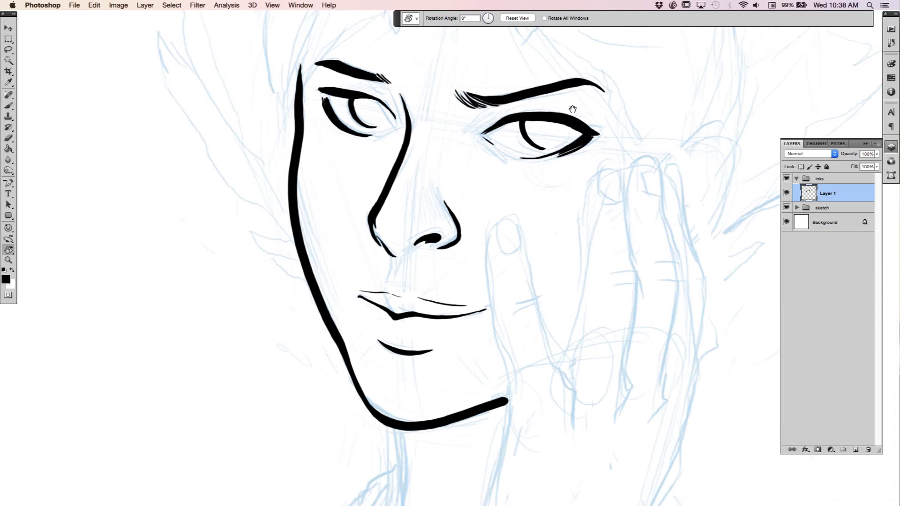
Step: Examine the inked face both within the whole drawing and up close around the eyes and nose
key("z")
left_click_drag(579, 287, 563, 306)
left_click_drag(614, 286, 558, 229)
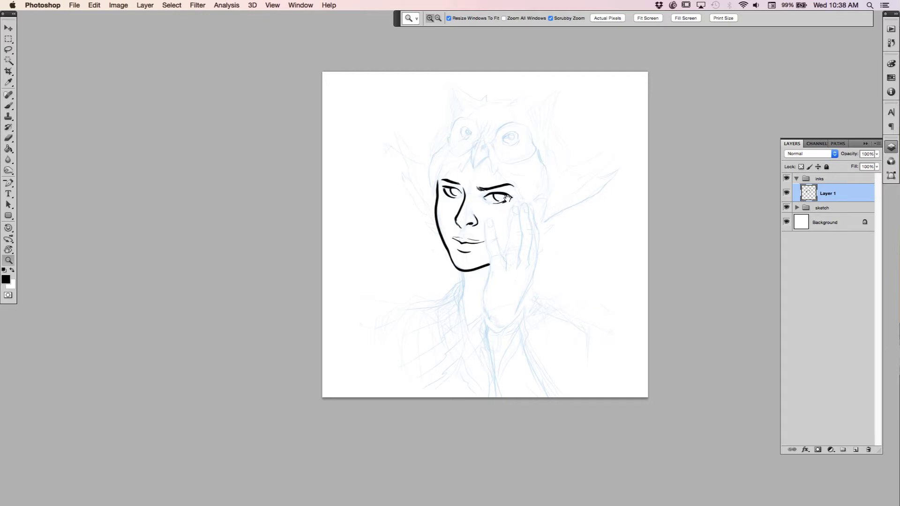
left_click_drag(484, 211, 550, 261)
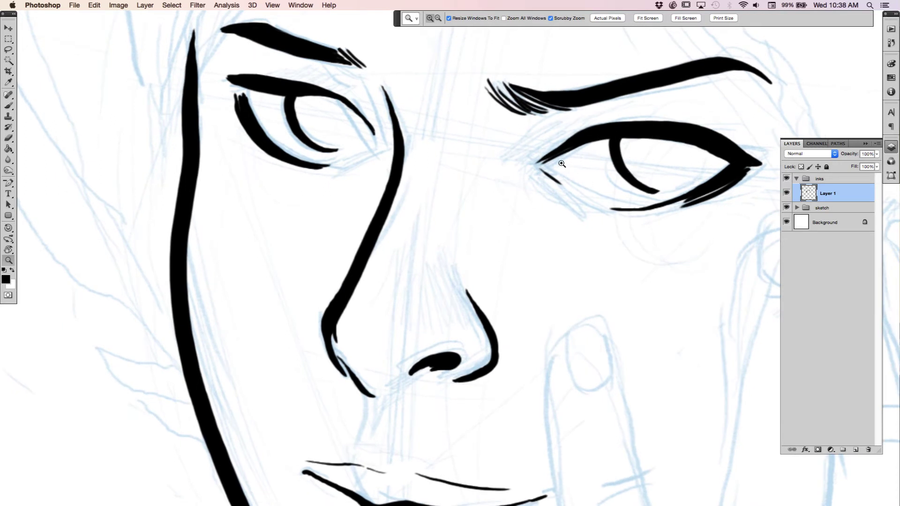
left_click_drag(579, 309, 529, 293)
left_click_drag(625, 361, 557, 236)
left_click_drag(575, 267, 564, 298)
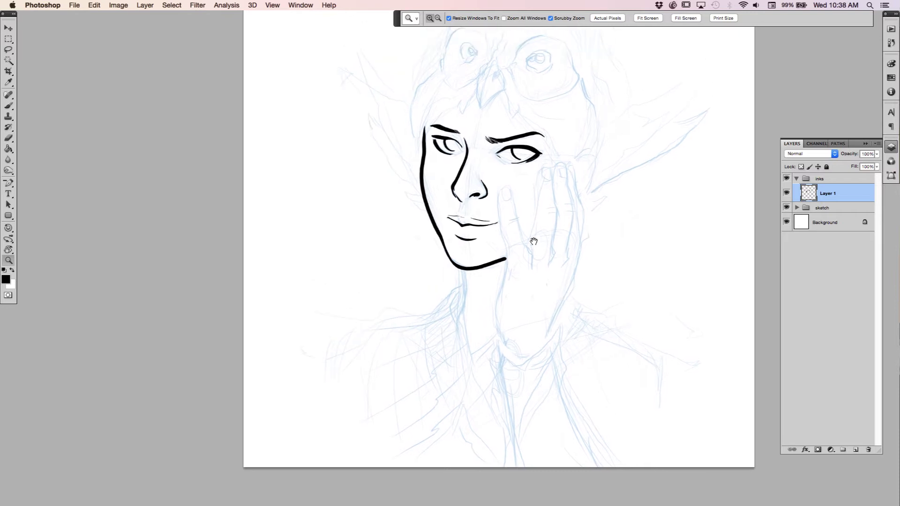
left_click_drag(559, 231, 450, 305)
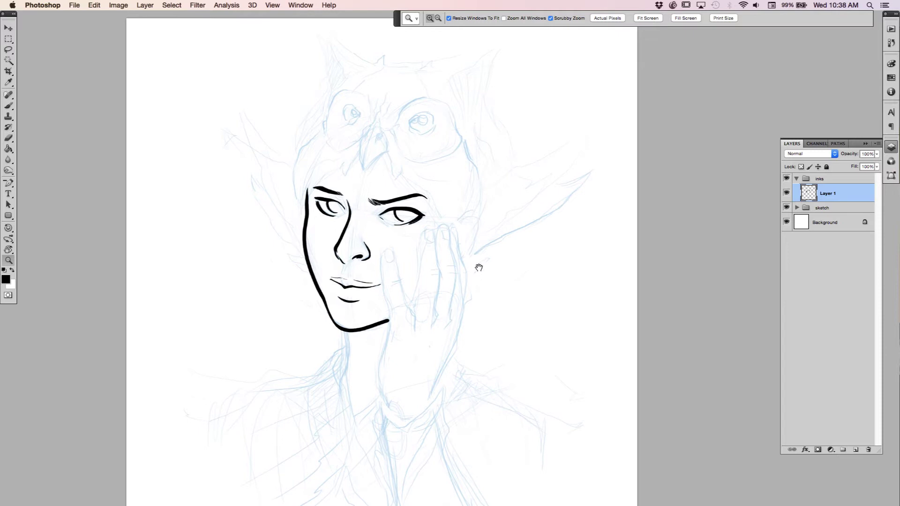
Step: Switch to the windowed view, show the Navigator, detach and enlarge it beside the artwork, and zoom in on the nose and cheek
key("f")
key("f")
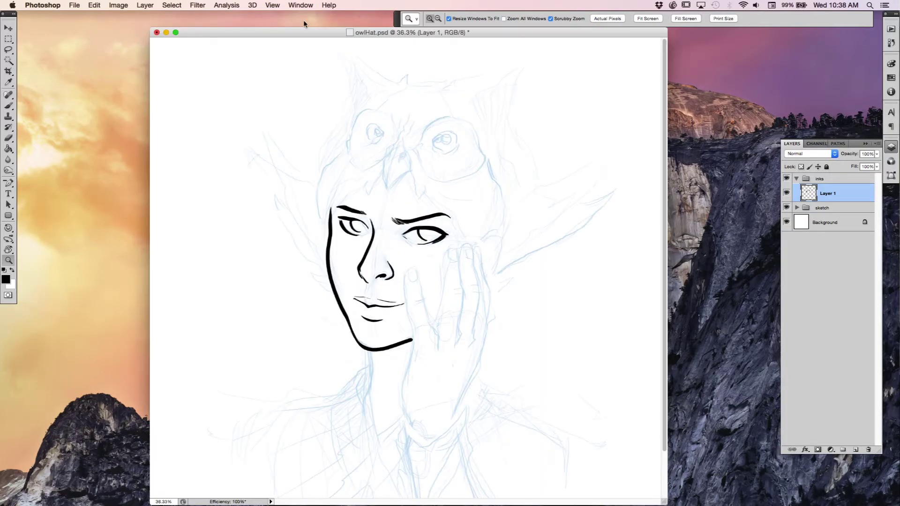
left_click(301, 5)
left_click(337, 213)
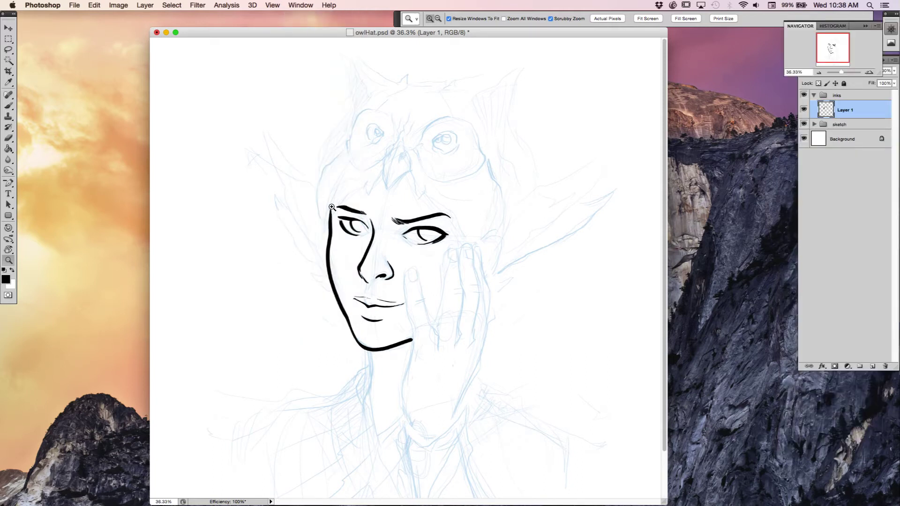
left_click_drag(806, 29, 612, 77)
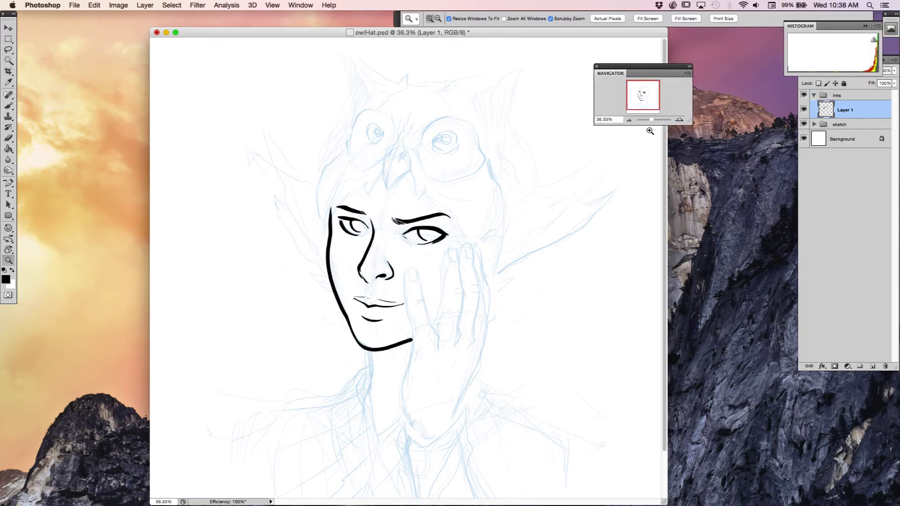
left_click_drag(689, 124, 800, 273)
left_click_drag(757, 70, 181, 34)
left_click_drag(427, 255, 529, 205)
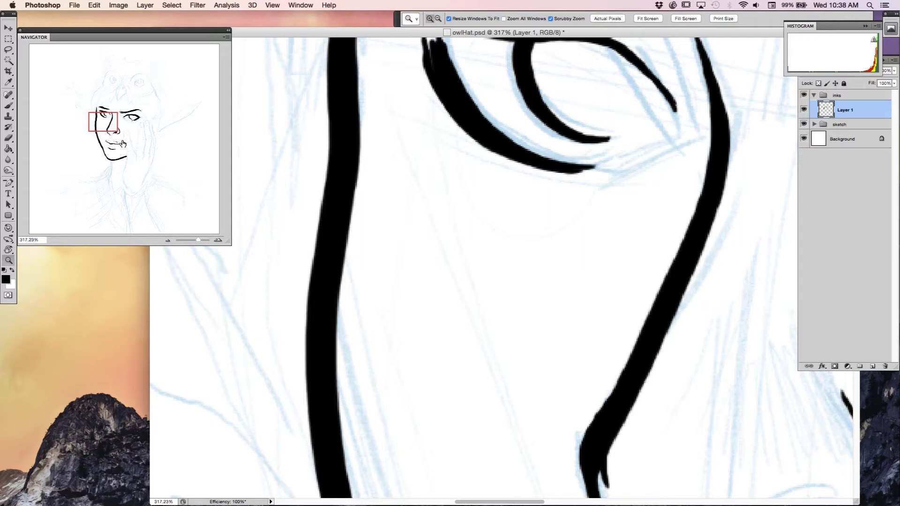
Step: Close the Navigator and the Histogram panel group, and return the document to full-screen view
left_click(21, 32)
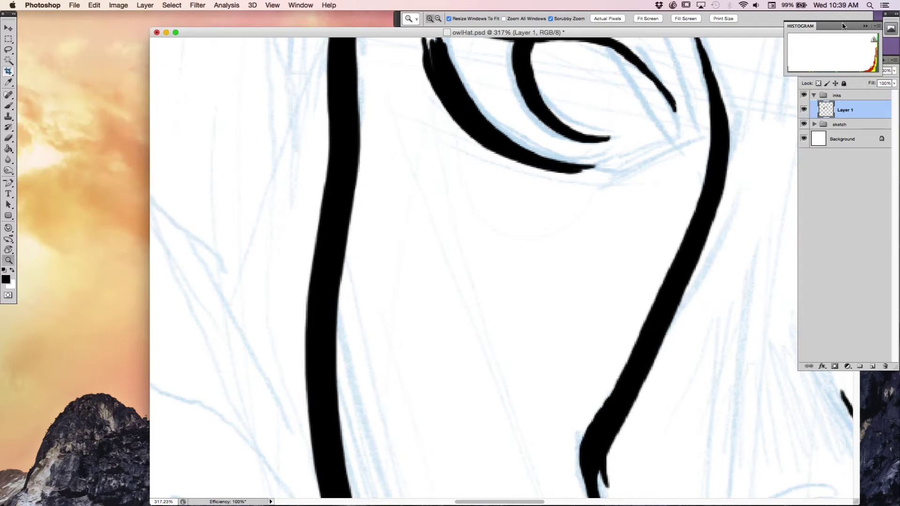
left_click_drag(890, 28, 733, 56)
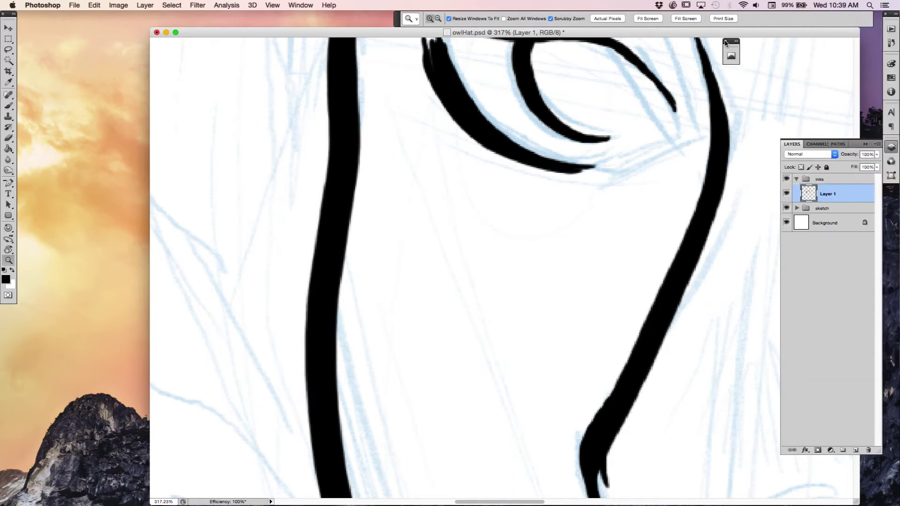
left_click(725, 42)
key("f")
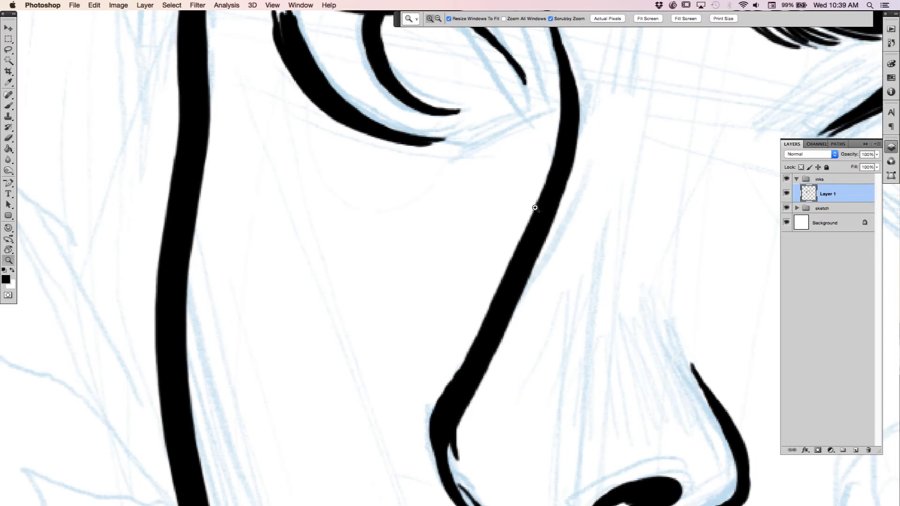
Step: Try inking the neck line from beneath the chin toward the collar, and undo the strokes
left_click_drag(533, 228, 442, 258)
left_click_drag(523, 248, 591, 260)
left_click_drag(604, 306, 300, 85)
left_click_drag(750, 386, 753, 113)
mouse_move(629, 202)
left_mouse_down()
mouse_move(663, 202)
mouse_move(716, 155)
left_mouse_up()
key("b")
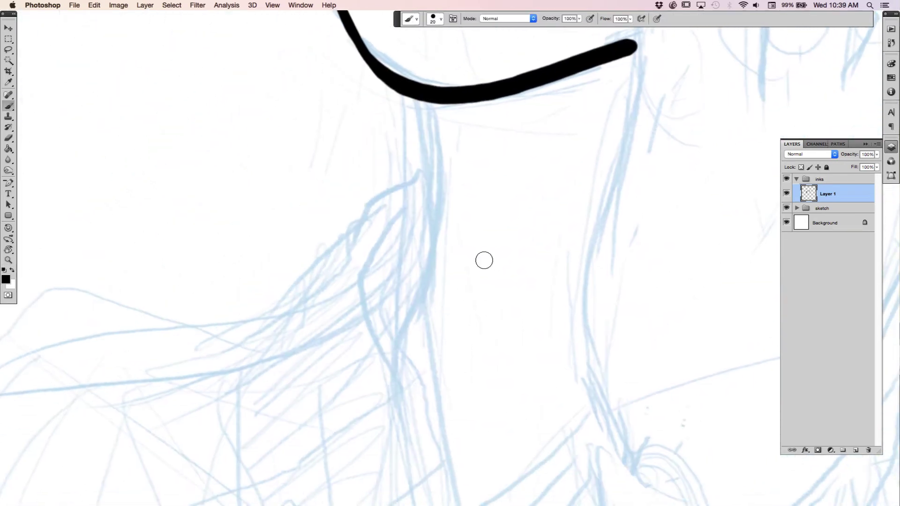
mouse_move(436, 96)
left_mouse_down()
mouse_move(439, 203)
mouse_move(392, 362)
left_mouse_up()
key("super+z")
mouse_move(429, 97)
left_mouse_down()
mouse_move(436, 251)
mouse_move(378, 367)
left_mouse_up()
mouse_move(621, 193)
left_mouse_down()
mouse_move(538, 323)
mouse_move(539, 382)
left_mouse_up()
key("z")
mouse_move(546, 227)
left_mouse_down()
mouse_move(498, 242)
mouse_move(506, 243)
left_mouse_up()
key("b")
key("super+z")
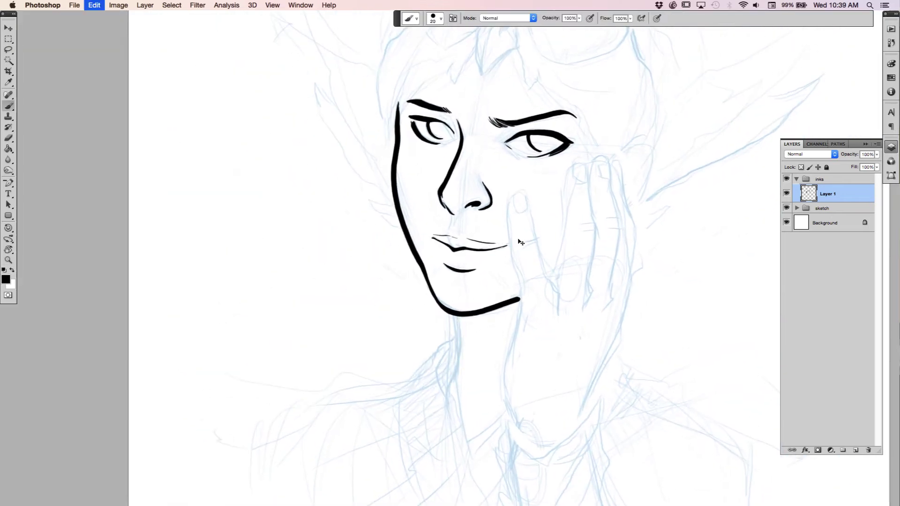
Step: Ink the front neck line from beneath the chin down toward the collar, tapering it at the lower end
left_click_drag(492, 310, 555, 195)
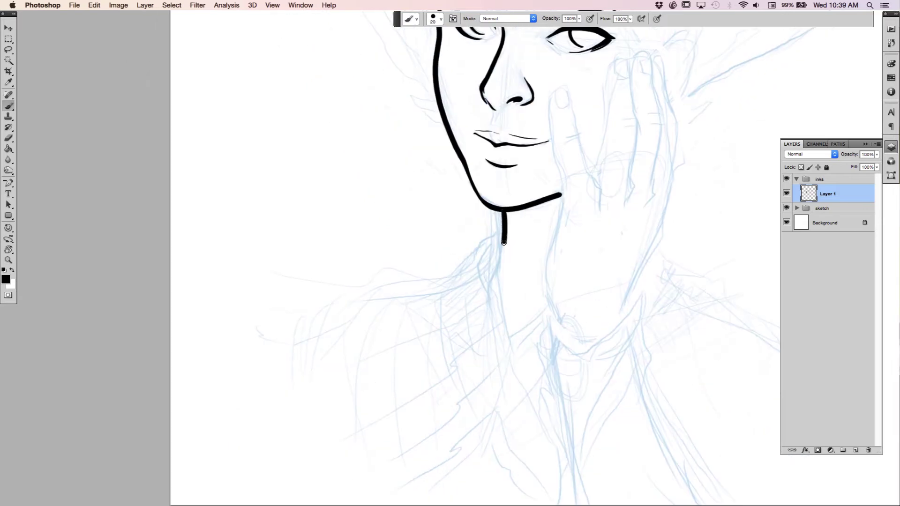
left_click_drag(501, 257, 497, 271)
mouse_move(583, 378)
left_mouse_down()
mouse_move(462, 342)
mouse_move(464, 415)
left_mouse_up()
mouse_move(467, 333)
left_mouse_down()
mouse_move(468, 361)
mouse_move(471, 340)
left_mouse_up()
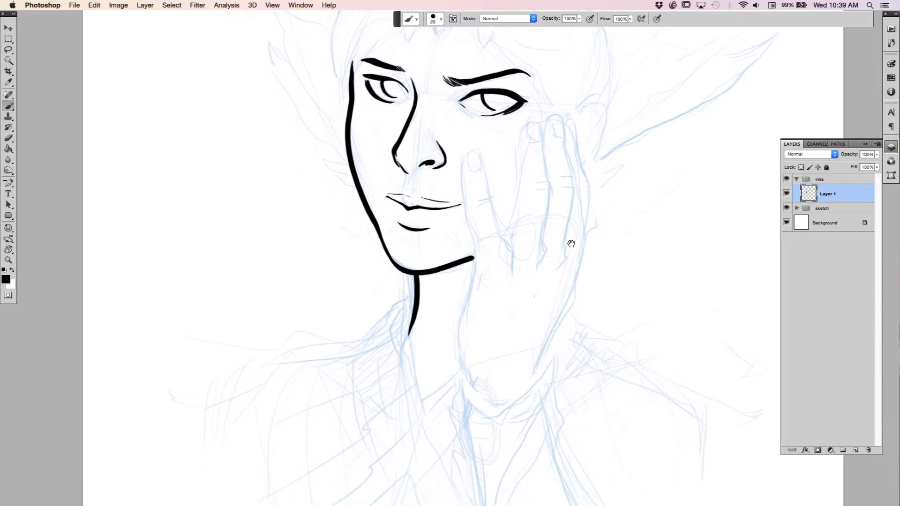
Step: Ink both sides of the finger beside the mouth and of the neighbouring finger, joining them at the gap between
left_click(493, 193, "super")
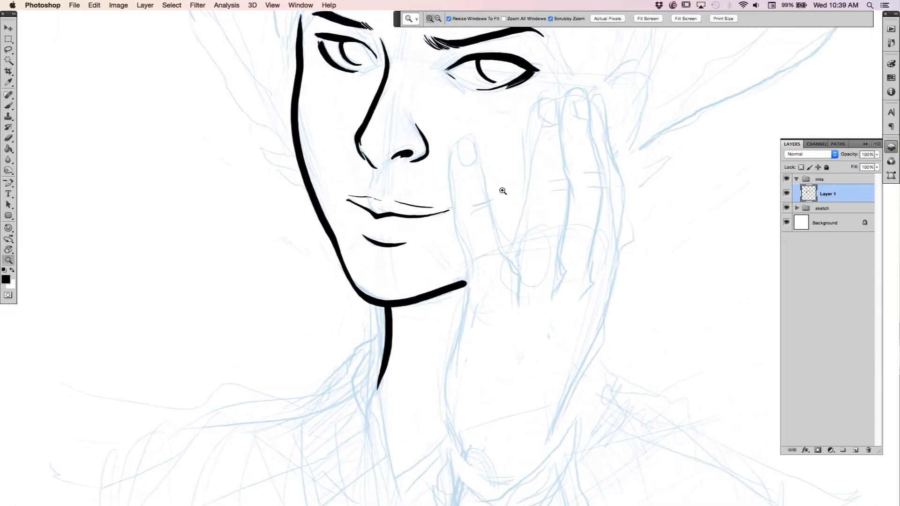
left_click_drag(454, 147, 468, 284)
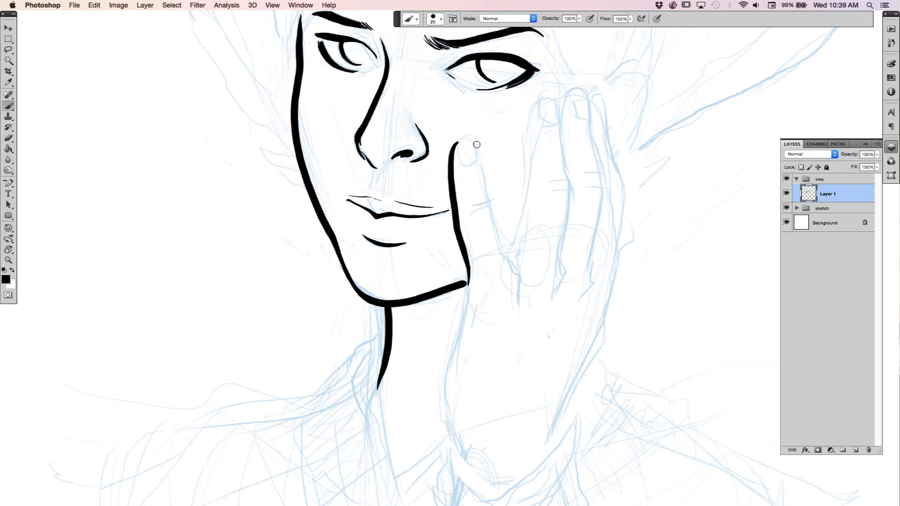
left_click_drag(475, 143, 521, 286)
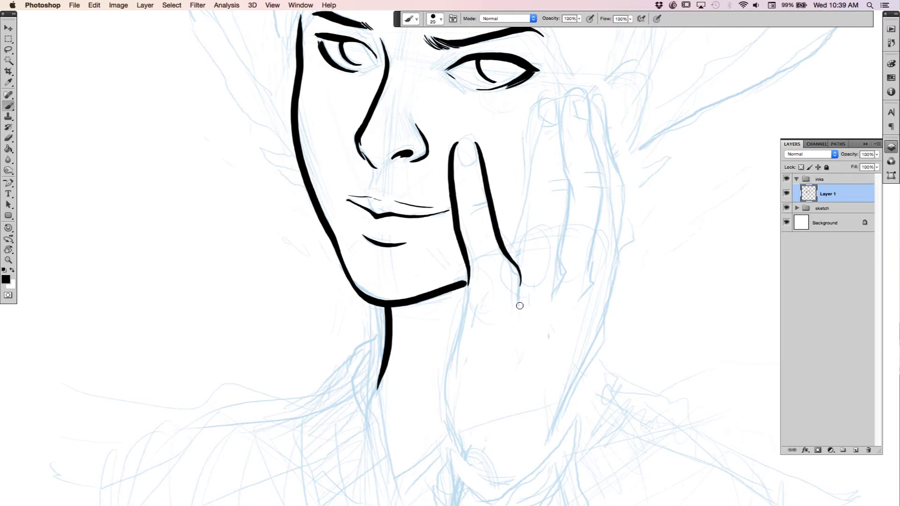
mouse_move(541, 99)
left_mouse_down()
mouse_move(524, 145)
mouse_move(518, 264)
left_mouse_up()
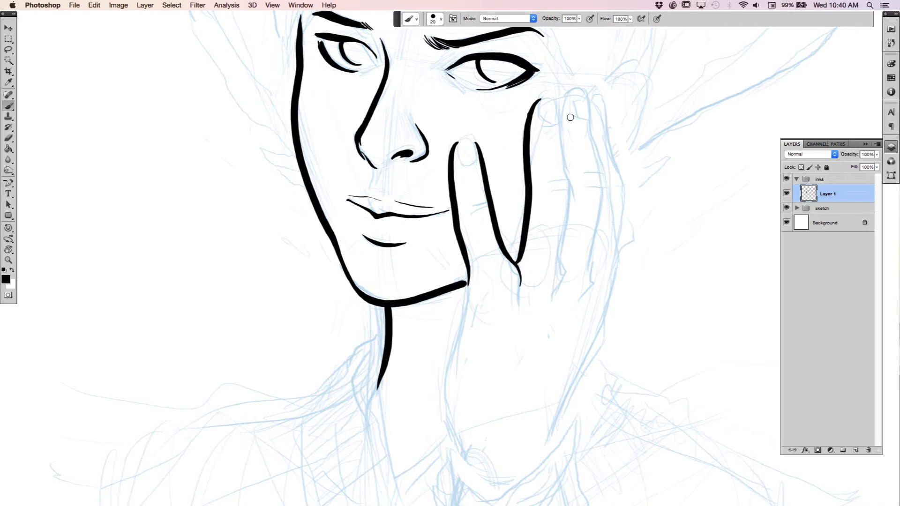
mouse_move(558, 104)
left_mouse_down()
mouse_move(571, 196)
mouse_move(565, 283)
left_mouse_up()
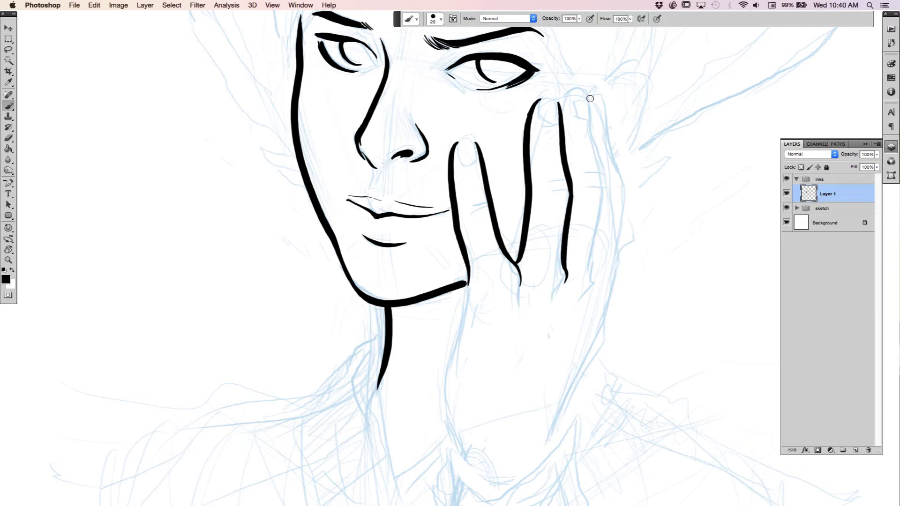
Step: Ink the line separating the last two fingers, redoing the first attempt, and the outer edge of the little finger
left_click_drag(591, 99, 606, 186)
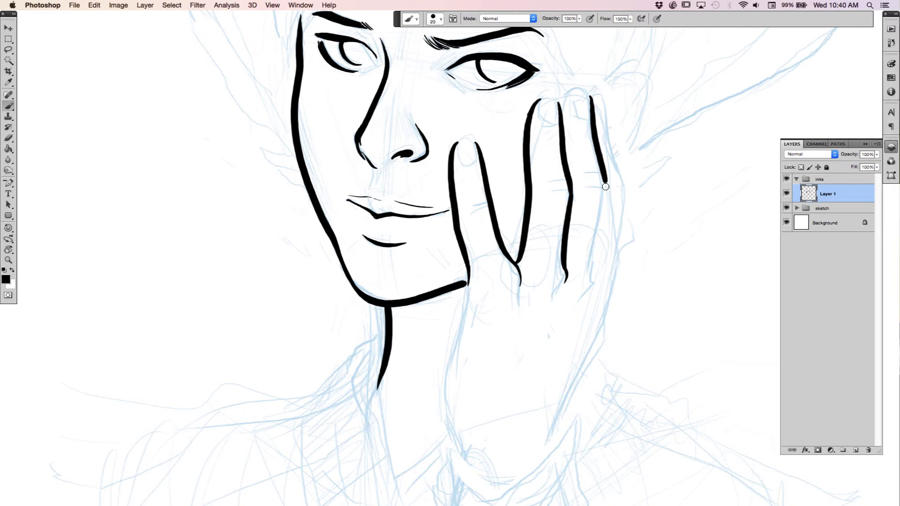
key("super+z")
mouse_move(591, 102)
left_mouse_down()
mouse_move(605, 187)
mouse_move(590, 293)
left_mouse_up()
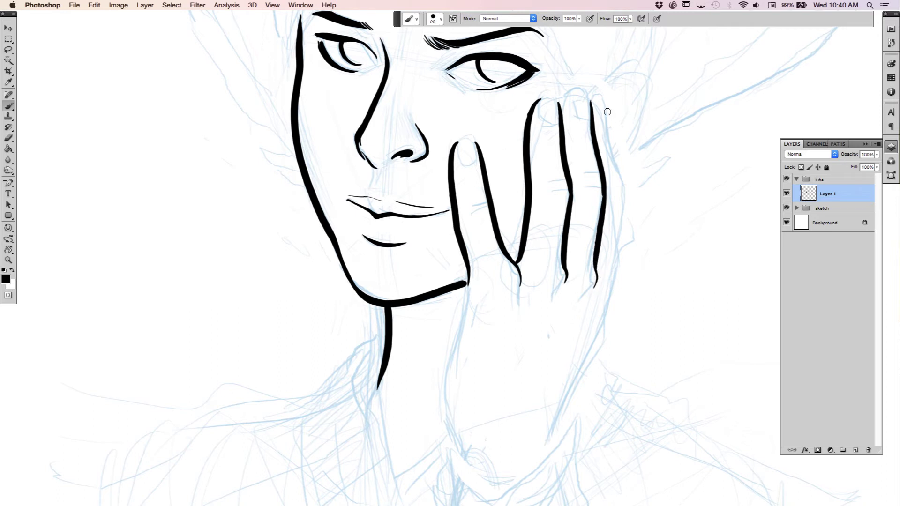
left_click_drag(606, 112, 629, 212)
left_click_drag(626, 249, 549, 207)
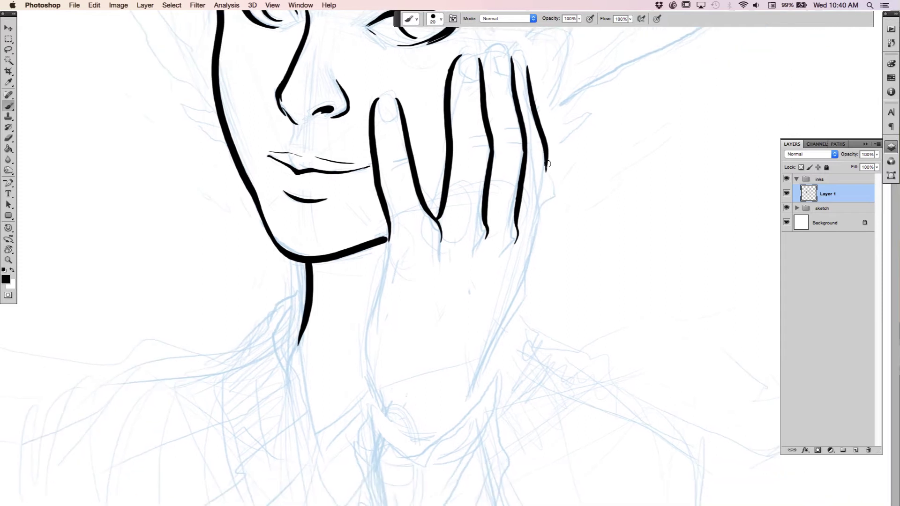
left_click_drag(547, 154, 534, 251)
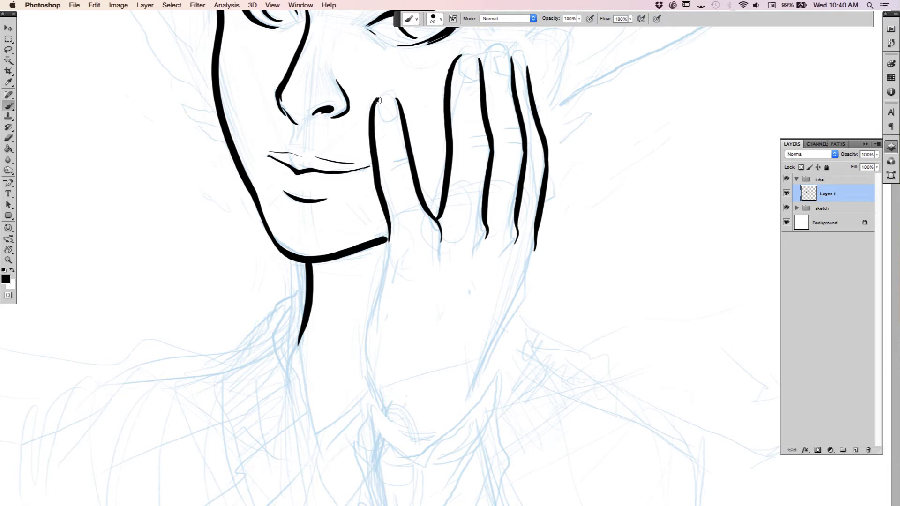
Step: Close the tips of all four fingers with rounded strokes, cleaning up the second fingertip with the eraser
key("super+z")
left_click_drag(379, 98, 385, 93)
key("super+z")
left_click_drag(380, 98, 388, 92)
mouse_move(471, 60)
left_mouse_down()
mouse_move(462, 86)
mouse_move(462, 77)
mouse_move(471, 87)
left_mouse_up()
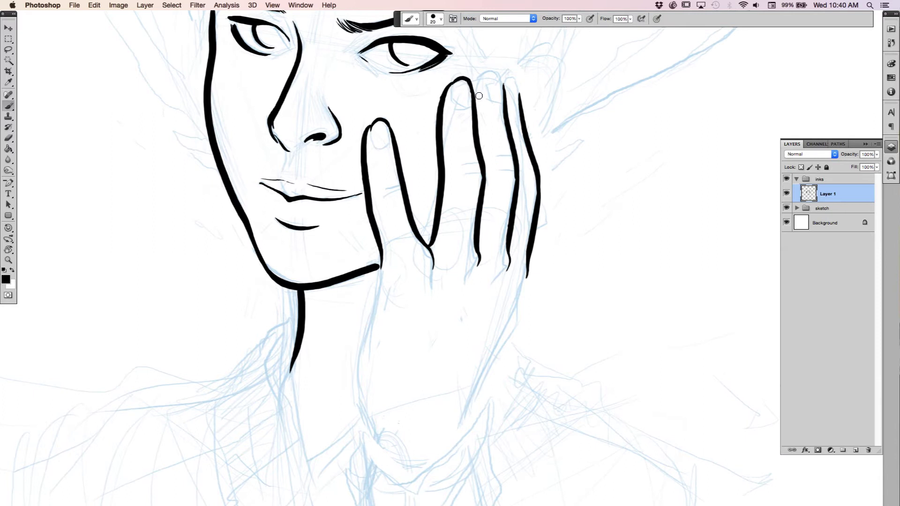
key("e")
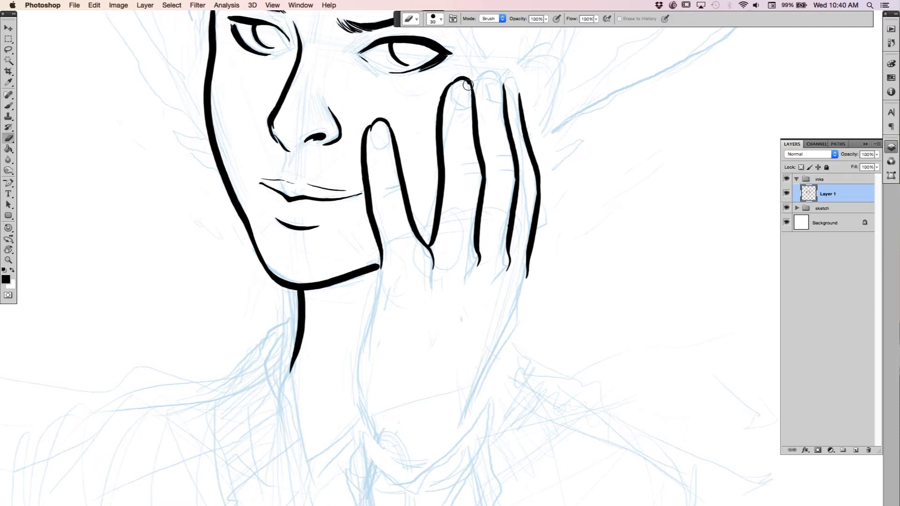
key("b")
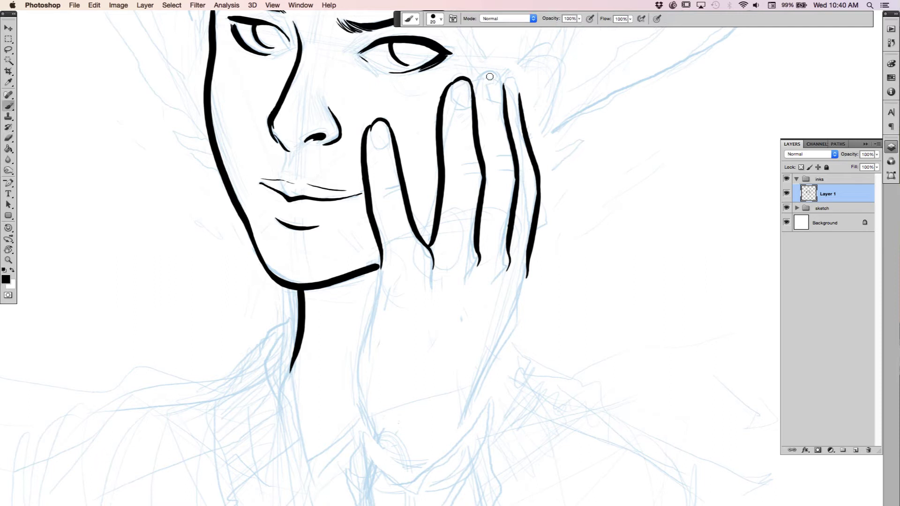
mouse_move(474, 93)
left_mouse_down()
mouse_move(493, 74)
mouse_move(508, 92)
mouse_move(511, 78)
mouse_move(521, 96)
left_mouse_up()
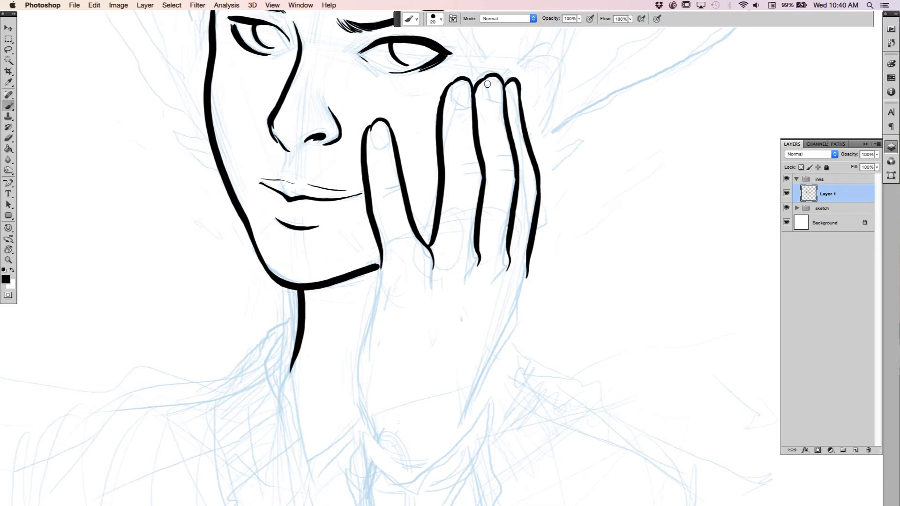
Step: Ink the fingernails on the three fingers nearest the mouth with thin curved strokes, touching up with the eraser
key("z")
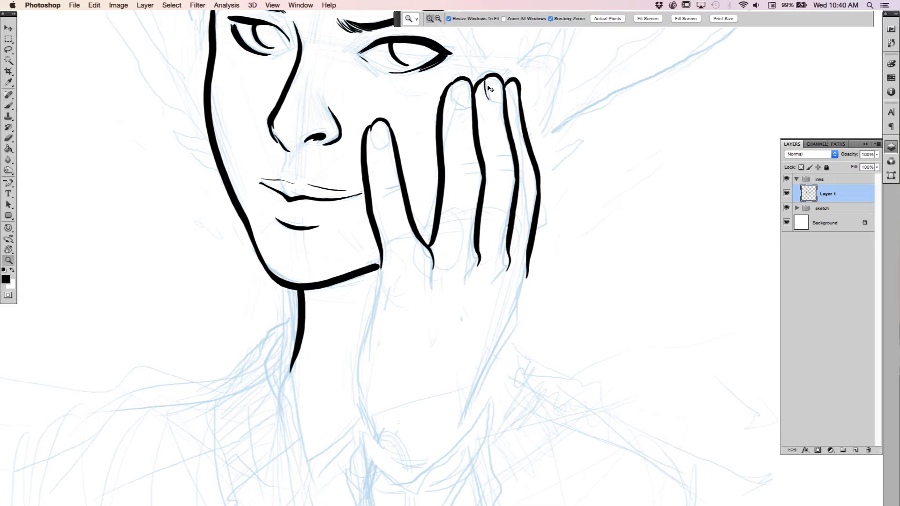
key("b")
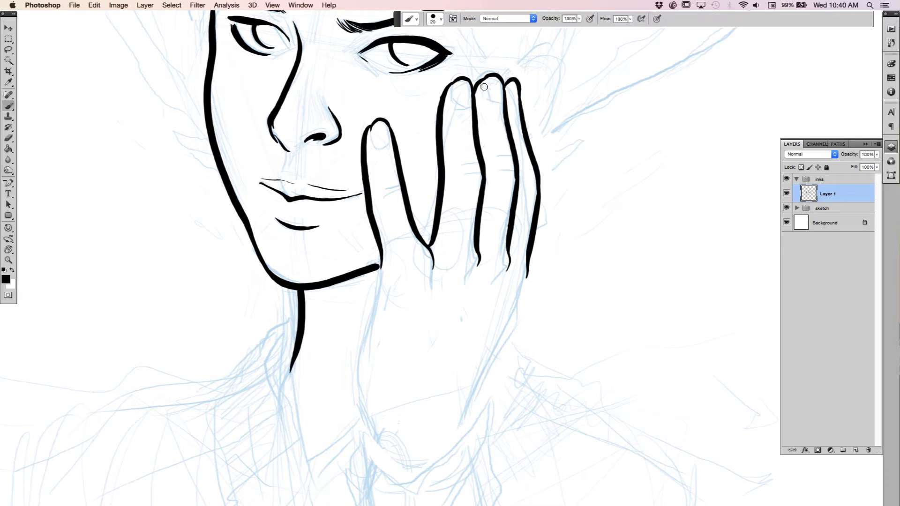
mouse_move(372, 138)
left_mouse_down()
mouse_move(378, 146)
mouse_move(389, 133)
left_mouse_up()
key("e")
key("b")
mouse_move(454, 86)
left_mouse_down()
mouse_move(456, 107)
mouse_move(471, 109)
left_mouse_up()
mouse_move(486, 82)
left_mouse_down()
mouse_move(492, 104)
mouse_move(503, 104)
left_mouse_up()
Step: Ink the little finger's nail with a thin curved stroke, redoing the first attempt and cleaning up the fingertip with the eraser
left_click_drag(509, 102, 522, 102)
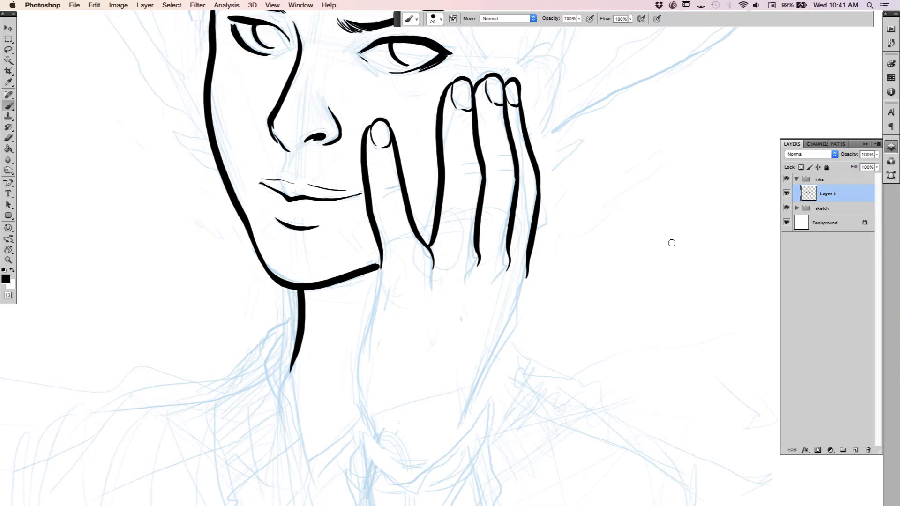
key("ctrl+z")
key("e")
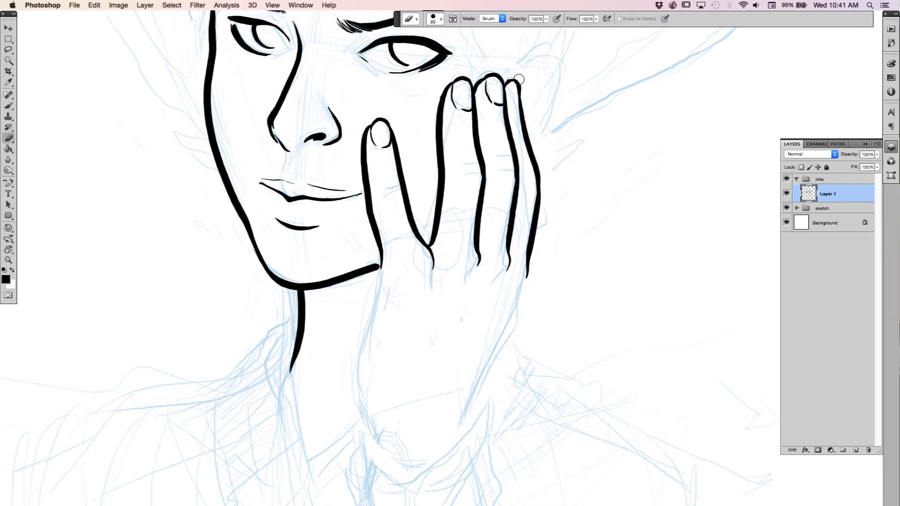
key("b")
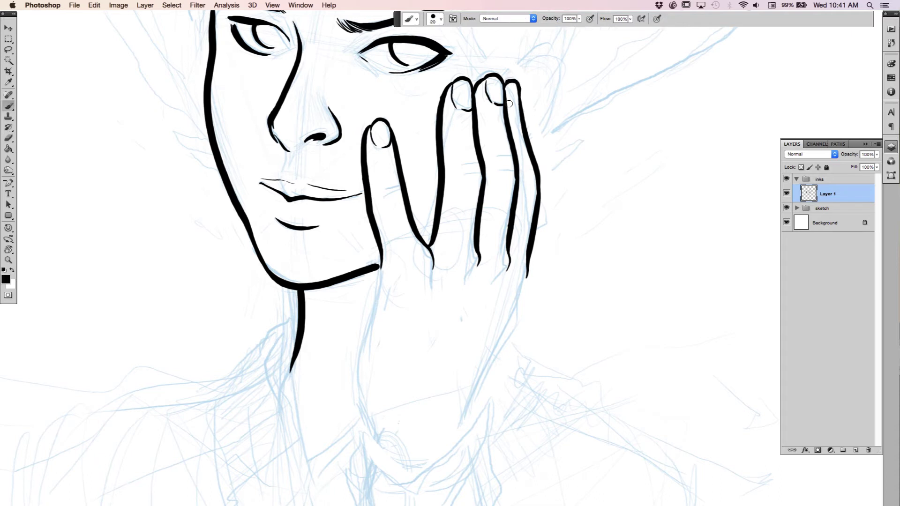
left_click_drag(509, 108, 520, 104)
key("super+z")
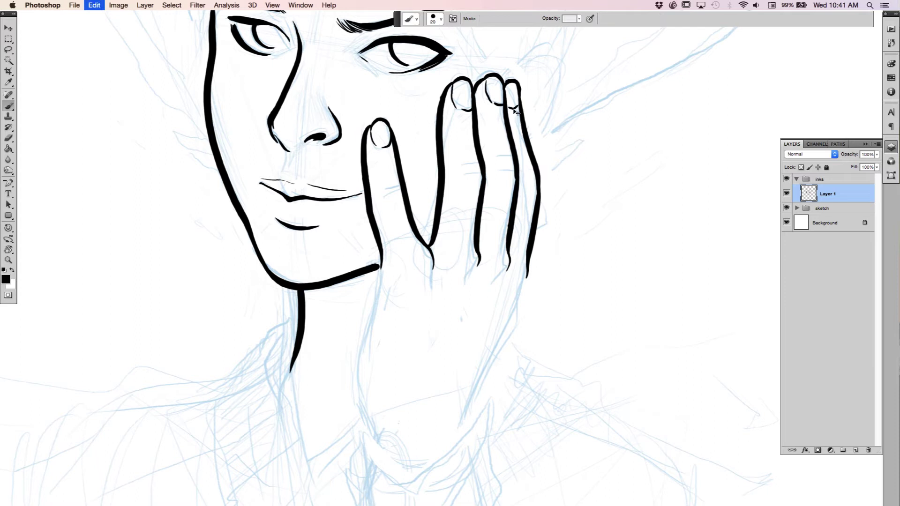
key("e")
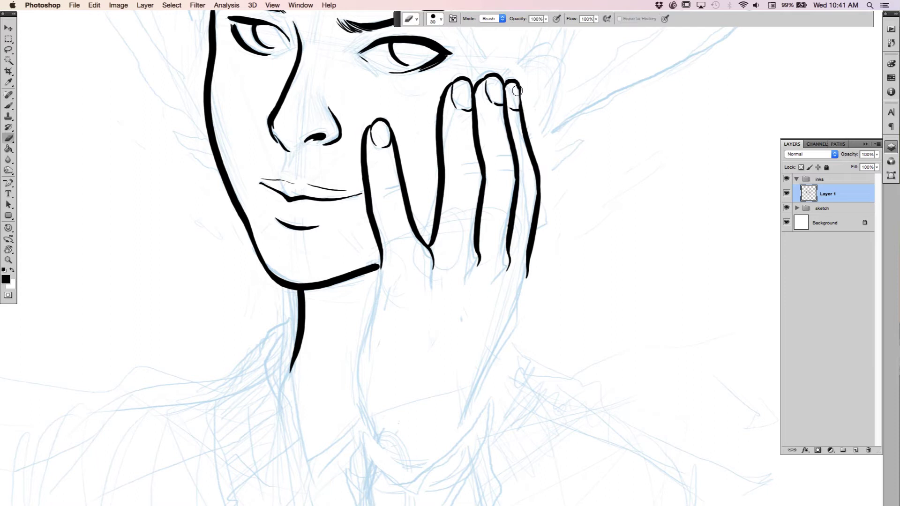
key("b")
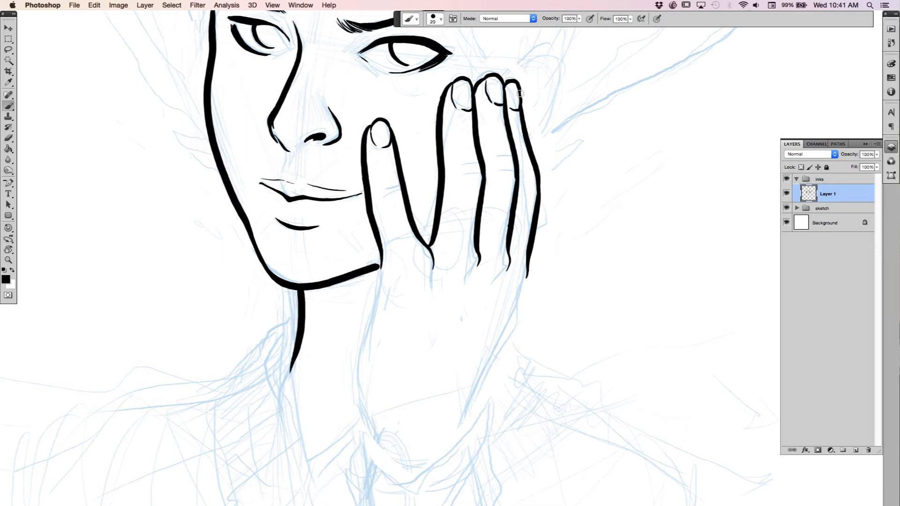
Step: Ink the outer edge of the hand from the base of the little finger to the wrist, redoing the stroke and tidying it with the eraser
key("space")
left_click_drag(623, 247, 653, 103)
key("r")
left_click_drag(617, 162, 567, 119)
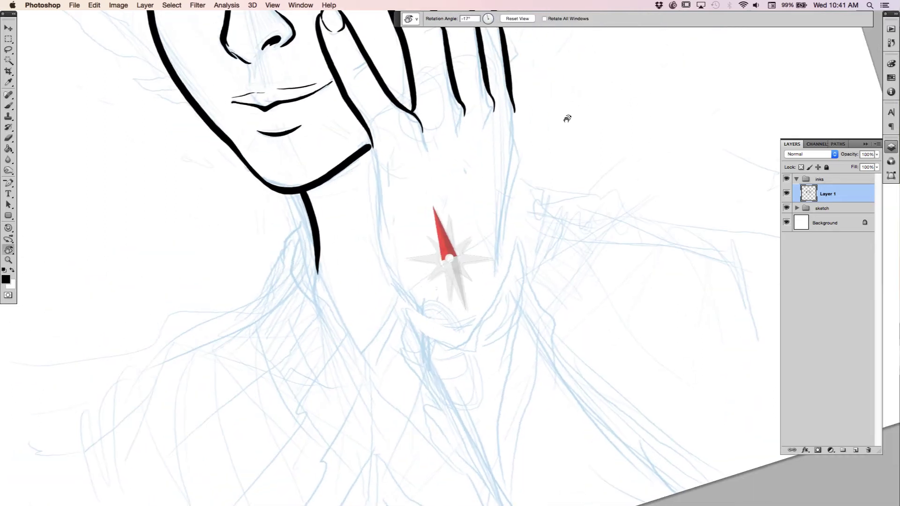
key("b")
left_click_drag(516, 109, 500, 264)
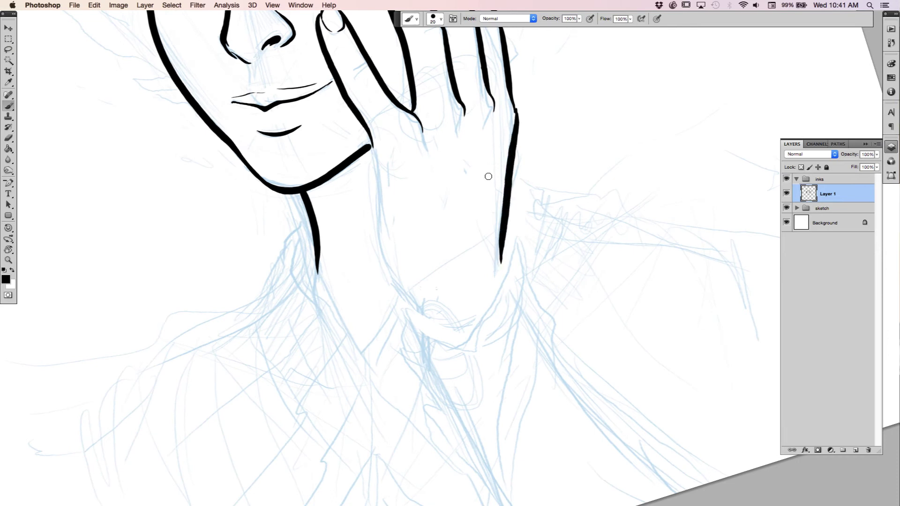
key("ctrl+z")
left_click_drag(515, 101, 499, 264)
key("e")
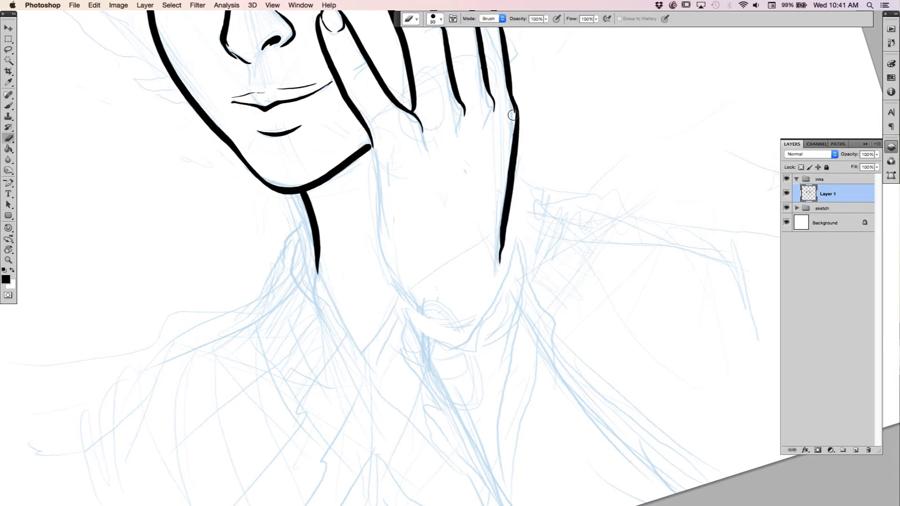
mouse_move(496, 224)
left_mouse_down()
mouse_move(502, 272)
mouse_move(499, 258)
left_mouse_up()
key("b")
Step: Ink the inner edge of the hand in one curved stroke from the jawline down to the wrist, redoing the first attempt
key("r")
mouse_move(599, 149)
left_mouse_down()
mouse_move(625, 217)
mouse_move(619, 269)
mouse_move(619, 243)
left_mouse_up()
key("b")
left_click_drag(621, 177, 593, 284)
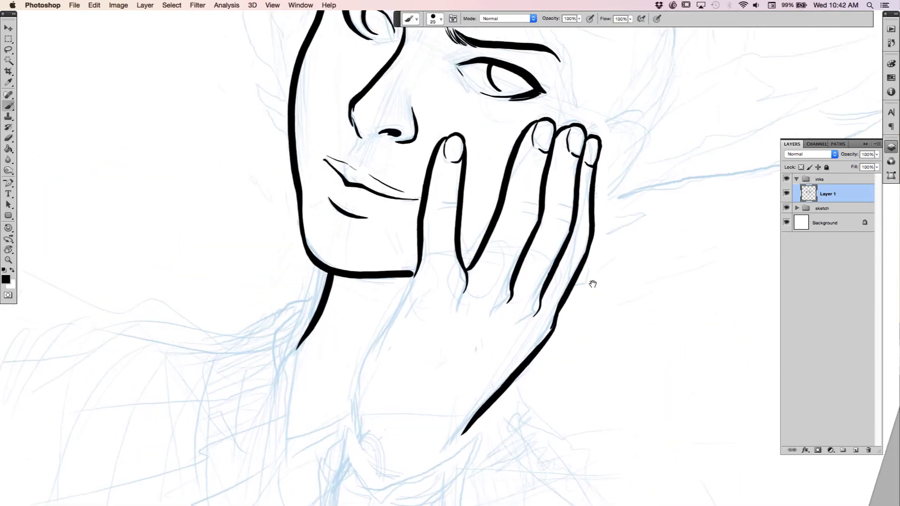
left_click_drag(621, 237, 420, 304)
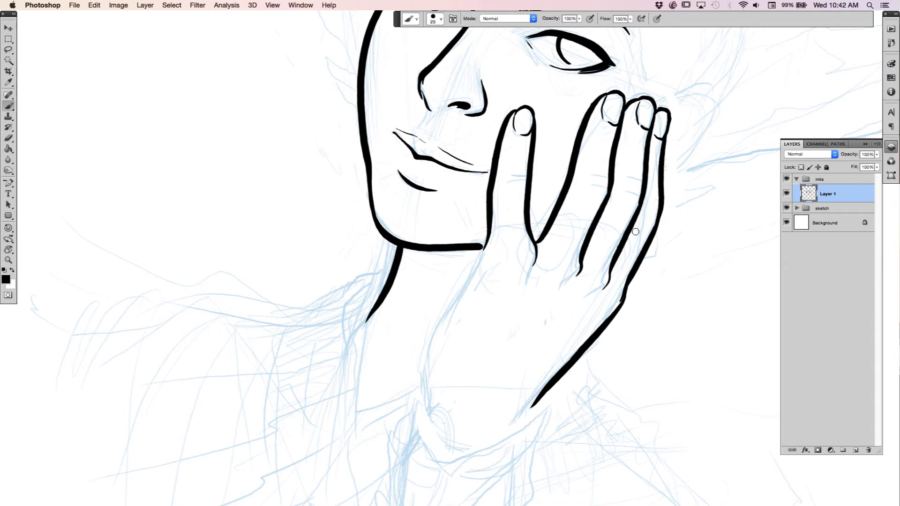
left_click_drag(639, 265, 687, 176)
key("r")
left_click_drag(687, 230, 680, 164)
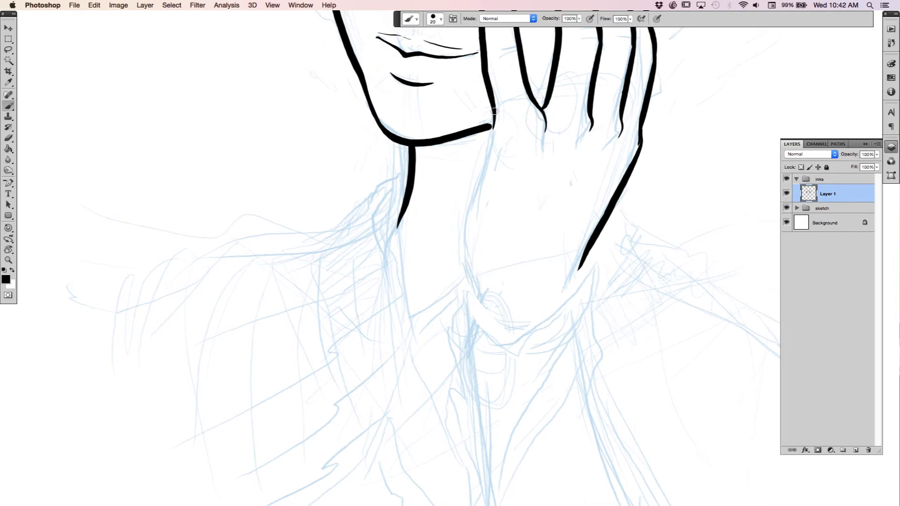
left_click_drag(494, 109, 466, 272)
key("super+z")
mouse_move(494, 113)
left_mouse_down()
mouse_move(466, 227)
mouse_move(480, 290)
left_mouse_up()
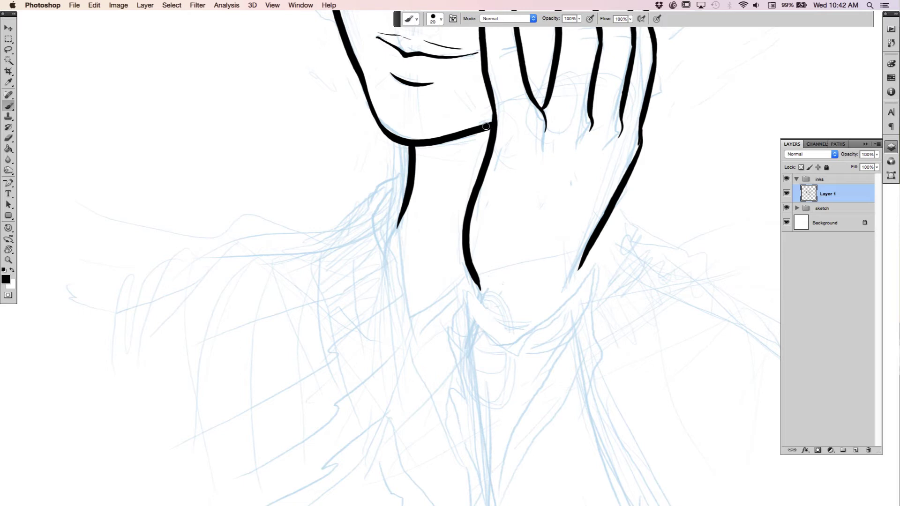
Step: Extend the lines between the fingers with short tapered strokes onto the back of the hand, smoothing the joins with the eraser
key("r")
left_click_drag(633, 174, 629, 164)
key("space")
left_click_drag(571, 130, 542, 284)
key("r")
left_click_drag(562, 243, 575, 202)
key("b")
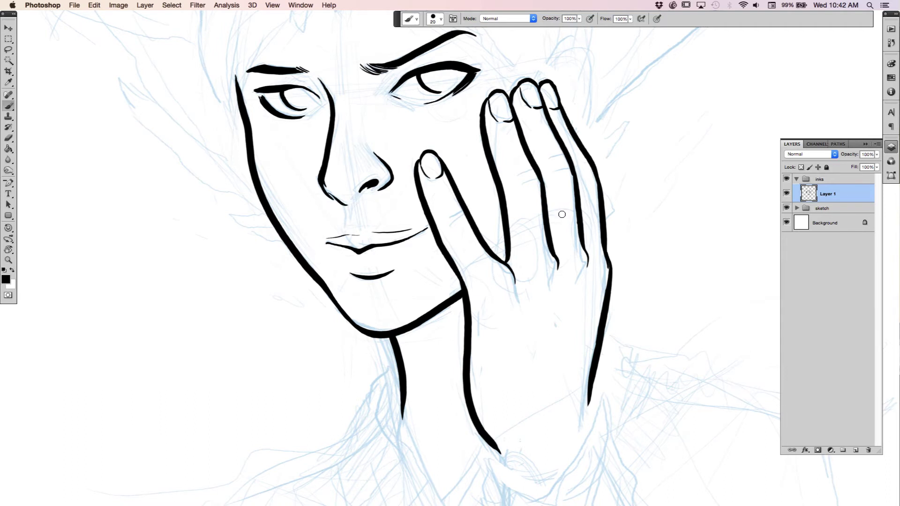
left_click_drag(576, 322, 562, 207)
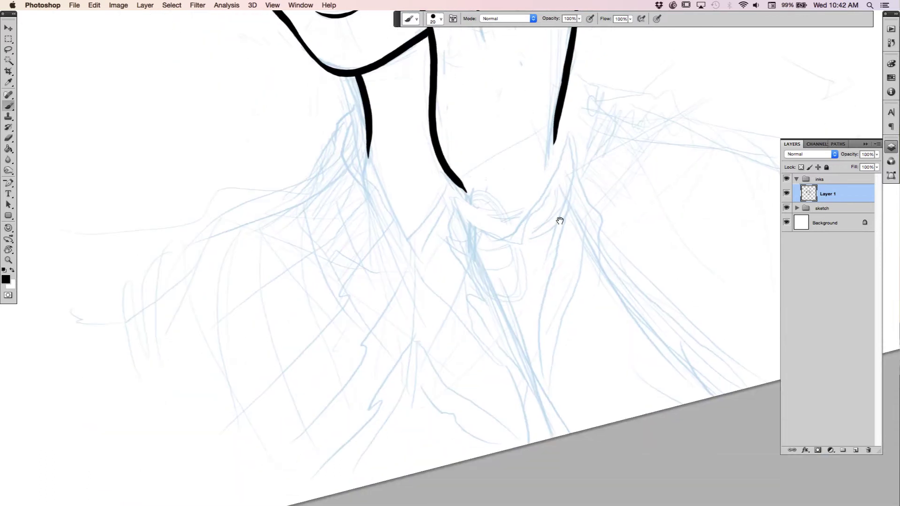
left_click_drag(563, 237, 554, 304)
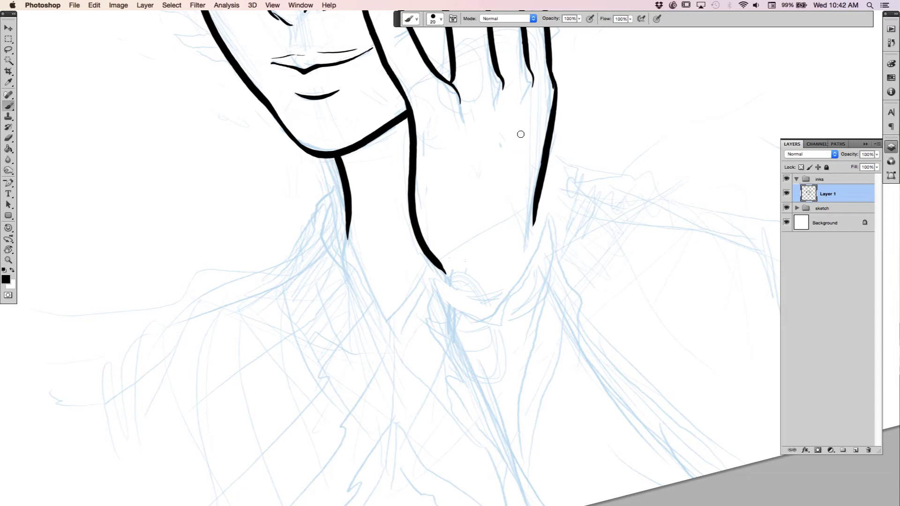
left_click_drag(526, 149, 527, 191)
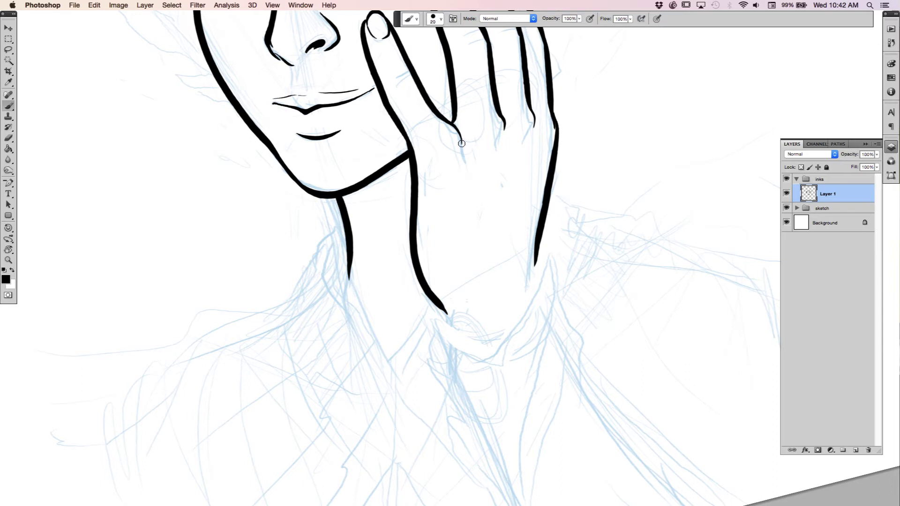
mouse_move(461, 139)
left_mouse_down()
mouse_move(466, 171)
mouse_move(463, 160)
left_mouse_up()
key("ctrl+z")
left_click_drag(505, 127, 502, 144)
key("e")
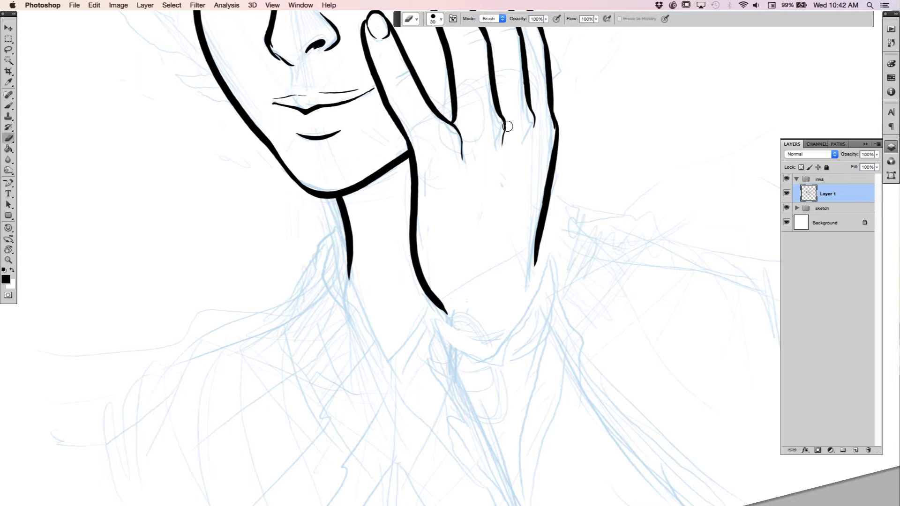
key("b")
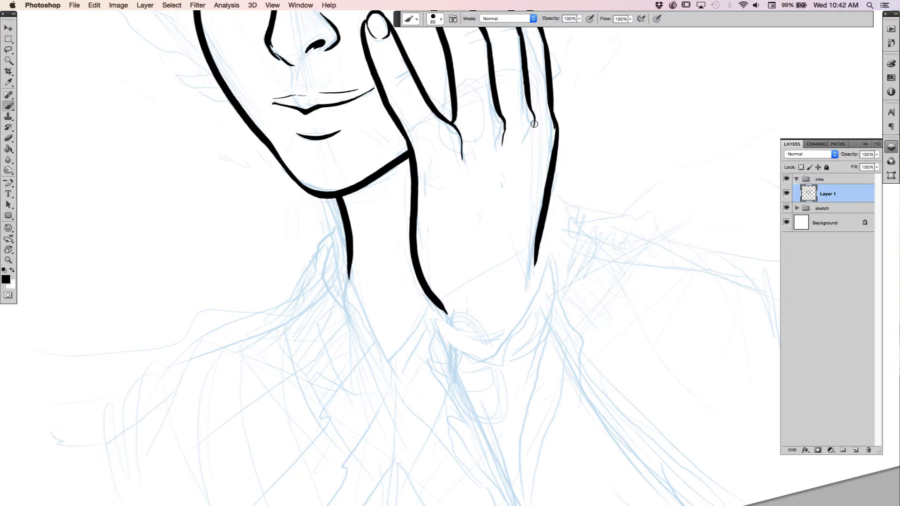
left_click_drag(533, 130, 528, 140)
Step: Ink thin crease lines across the middle joints of all four fingers and short knuckle marks on the back of the hand
scroll(520, 159, "up", 5)
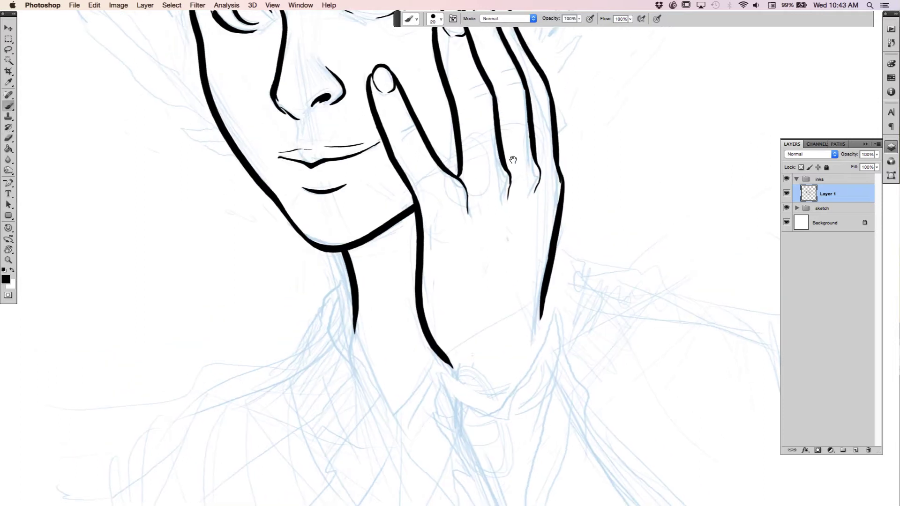
left_click_drag(400, 130, 413, 128)
key("super+alt+z")
left_click_drag(400, 132, 416, 130)
mouse_move(468, 94)
left_mouse_down()
mouse_move(492, 96)
mouse_move(519, 70)
left_mouse_up()
left_click_drag(507, 79, 524, 83)
mouse_move(510, 87)
left_mouse_down()
mouse_move(533, 81)
mouse_move(535, 89)
left_mouse_up()
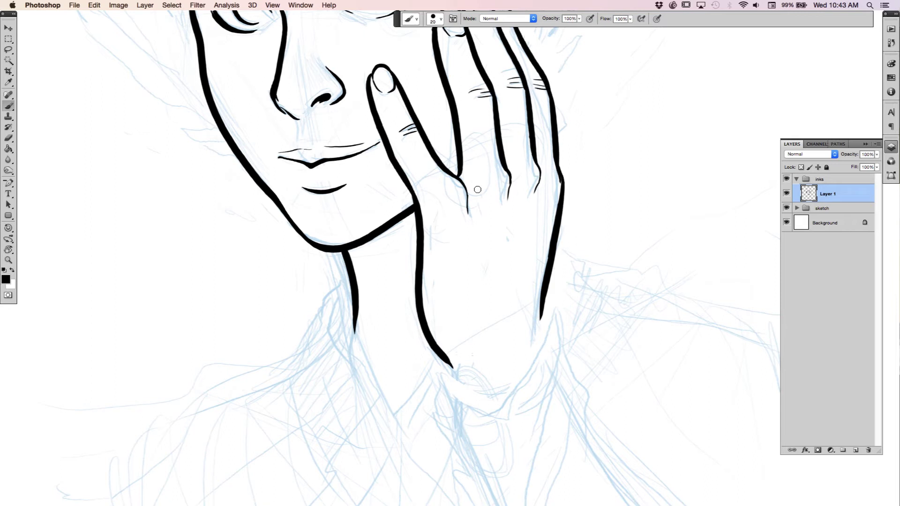
mouse_move(480, 187)
left_mouse_down()
mouse_move(485, 167)
mouse_move(521, 159)
left_mouse_up()
left_click_drag(439, 204, 436, 190)
Step: Refine the lower ends of both wrist lines toward the sleeve with tapered strokes, undoing the unsatisfactory attempts
mouse_move(607, 285)
left_mouse_down()
mouse_move(593, 191)
mouse_move(617, 263)
mouse_move(609, 273)
mouse_move(629, 257)
mouse_move(643, 305)
left_mouse_up()
key("r")
left_click_drag(581, 156, 555, 227)
key("ctrl+z")
left_click_drag(581, 160, 559, 216)
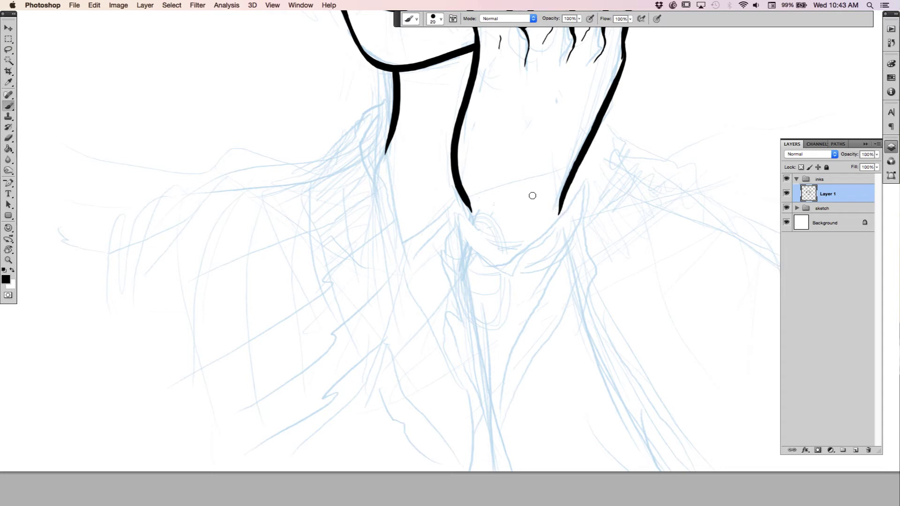
left_click_drag(468, 202, 510, 253)
key("super+z")
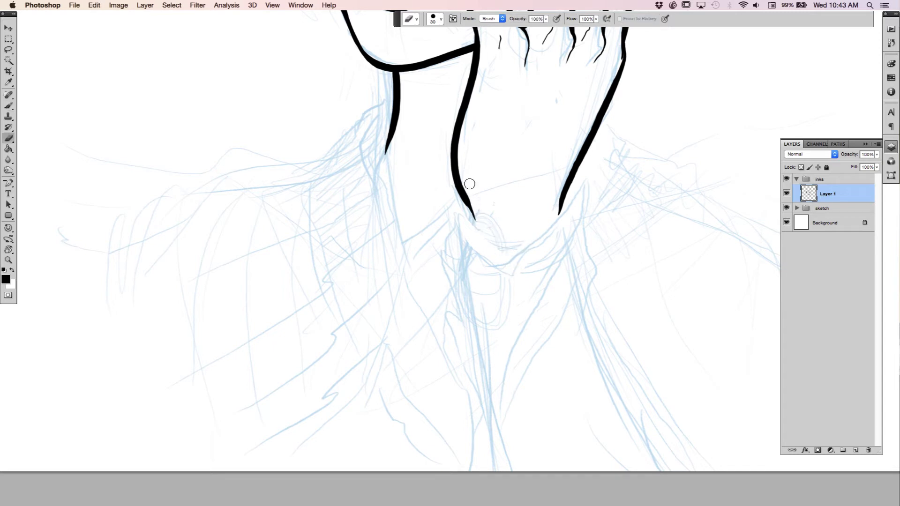
Step: Check the inks on the whole canvas by hiding the sketch group and showing it again
left_click_drag(587, 110, 556, 352)
left_click_drag(582, 234, 536, 241)
key("super+alt+space")
left_click(575, 286)
left_click(576, 286)
left_click(786, 208)
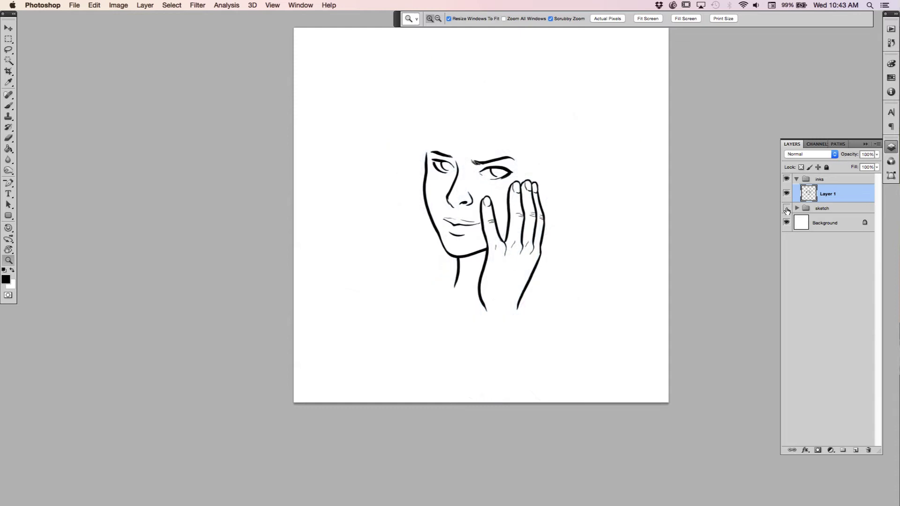
left_click(786, 208)
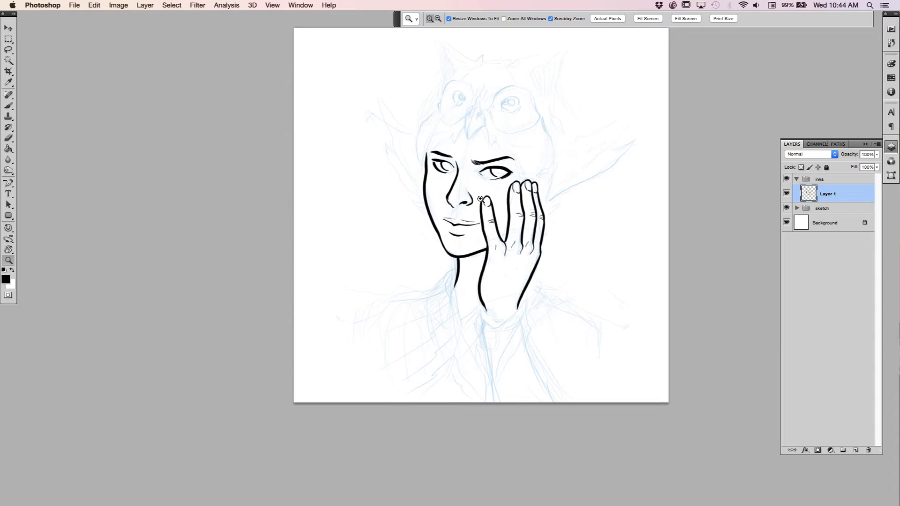
Step: Expand the sketch group, raise its opacity, and add a new layer above the owly layer
left_click(797, 208)
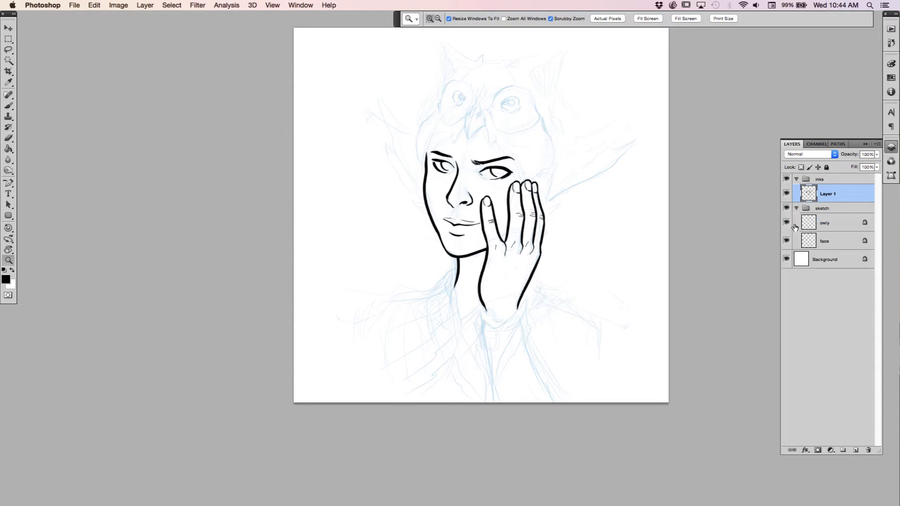
left_click(830, 226)
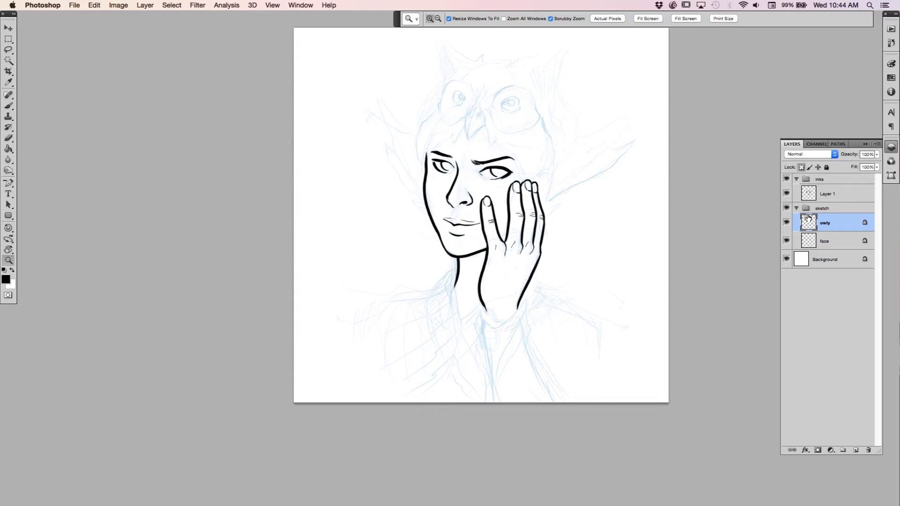
left_click(835, 210)
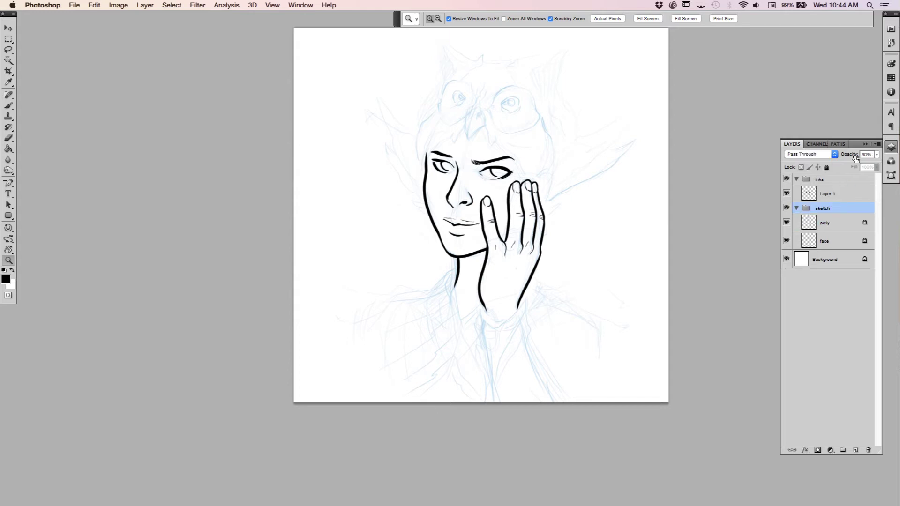
left_click_drag(856, 158, 863, 157)
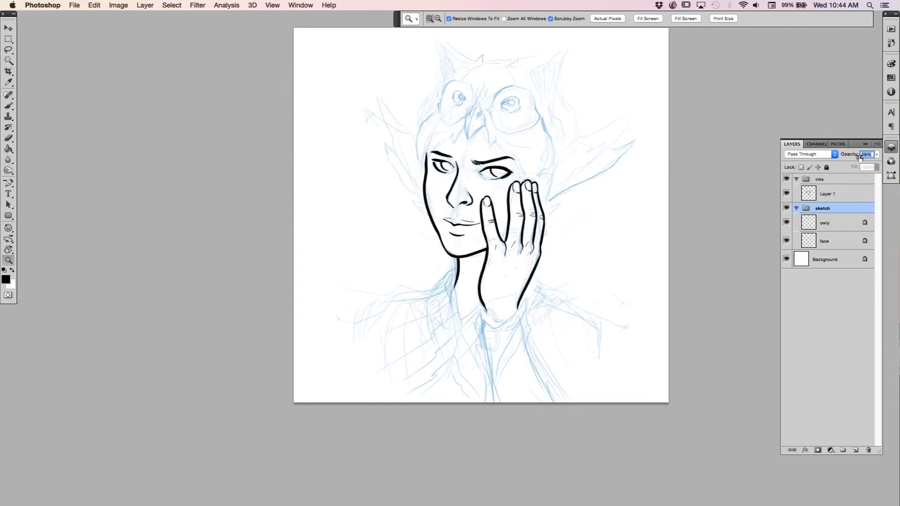
left_click(832, 223)
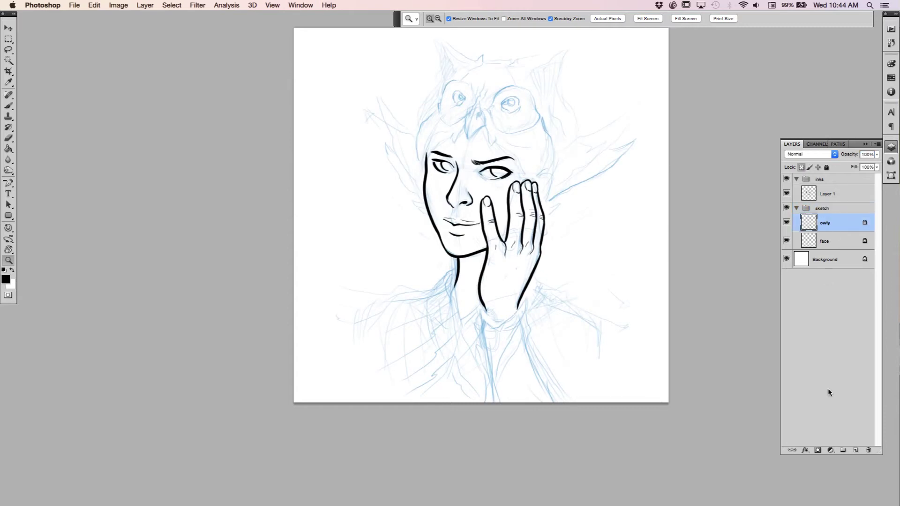
left_click(853, 451)
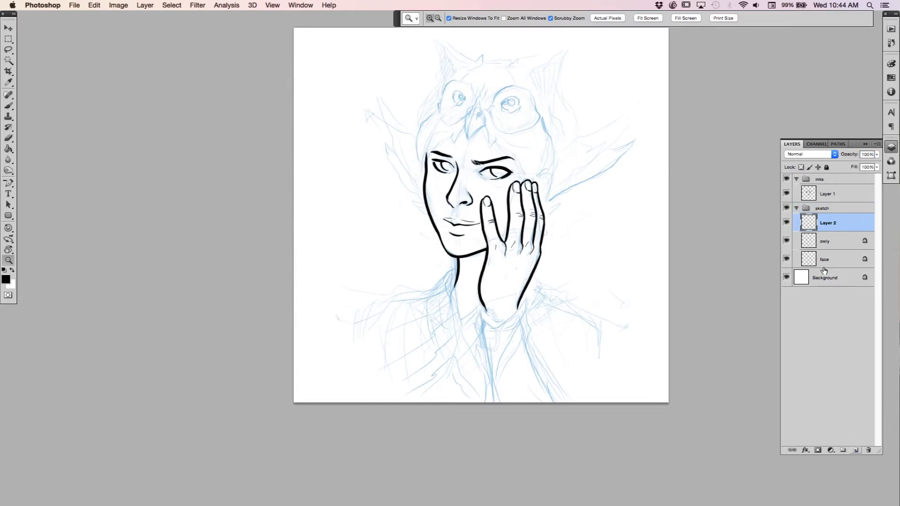
Step: Swap the foreground and background colors and change the white foreground color to bright red
key("x")
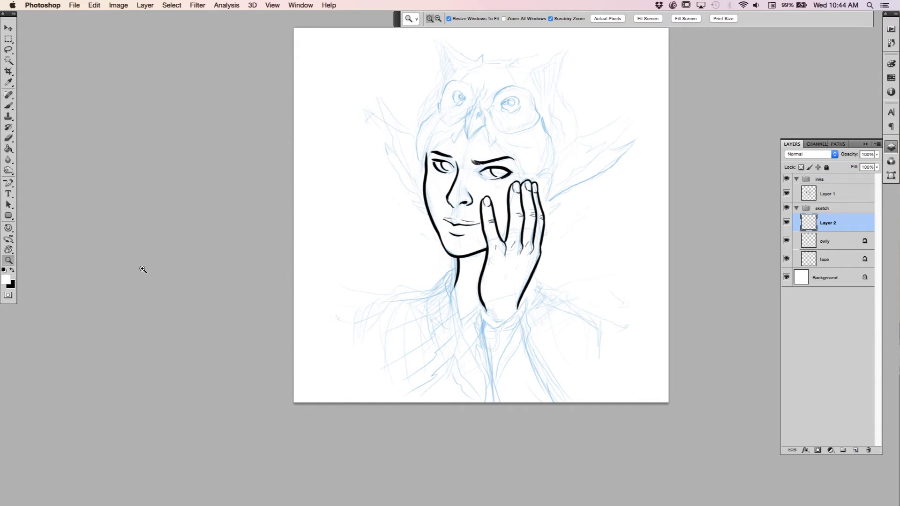
key("x")
key("x")
key("x")
key("x")
key("x")
key("x")
key("x")
key("x")
key("x")
key("x")
key("x")
key("x")
key("x")
key("x")
key("x")
key("x")
left_click(7, 280)
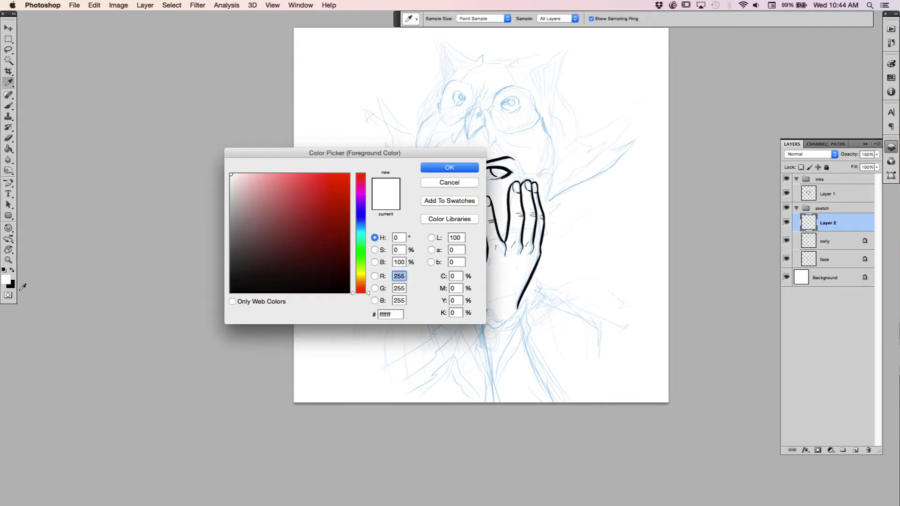
left_click(334, 182)
left_click(449, 167)
key("z")
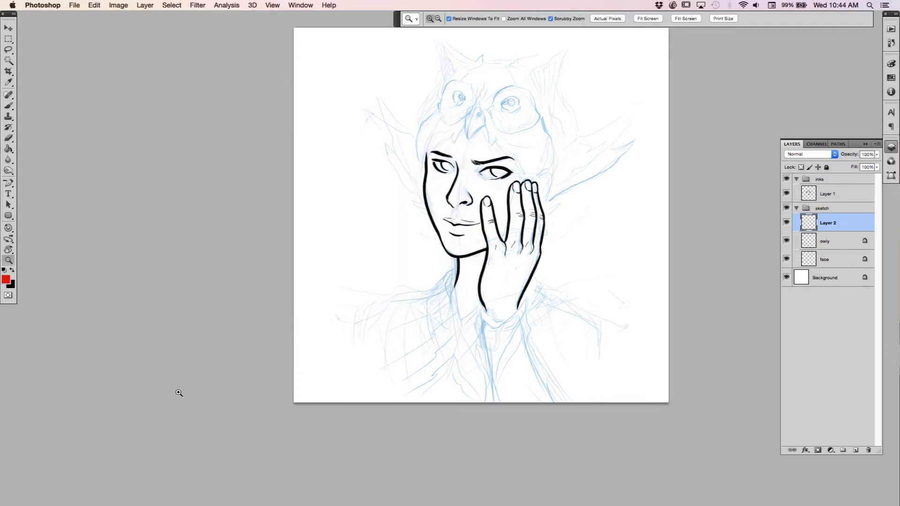
key("x")
key("x")
Step: Sketch the two outer sides of the owl hat in red brush strokes, widening the hood beside the face and hand
key("b")
key("super+space")
mouse_move(479, 127)
left_mouse_down()
mouse_move(516, 154)
mouse_move(496, 137)
mouse_move(476, 225)
left_mouse_up()
key("space")
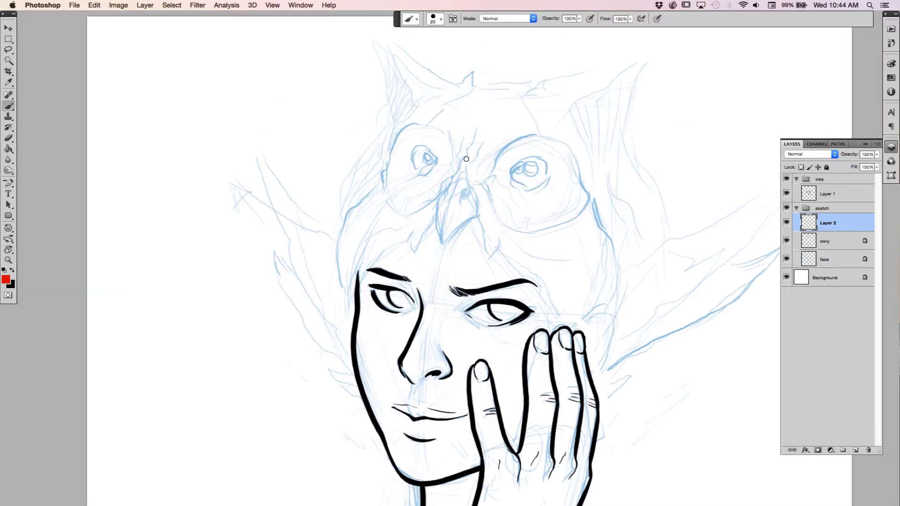
mouse_move(392, 124)
left_mouse_down()
mouse_move(360, 164)
mouse_move(345, 217)
left_mouse_up()
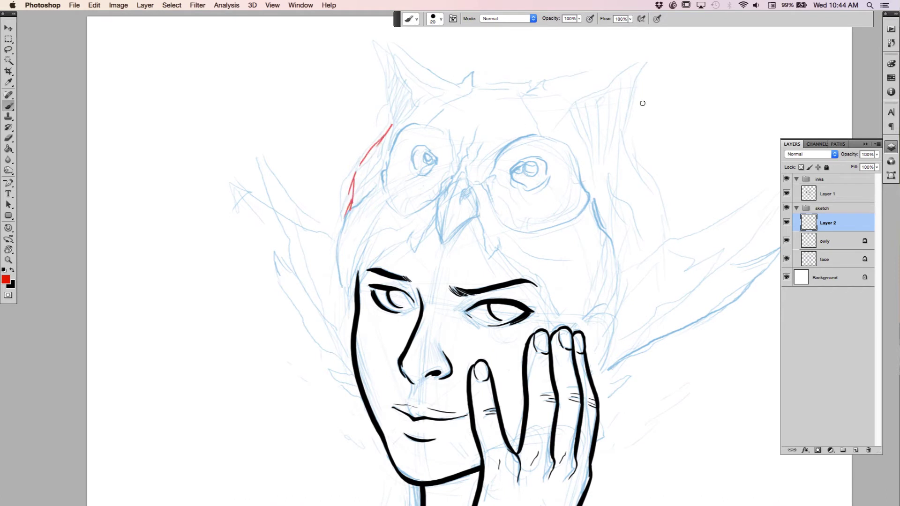
mouse_move(623, 134)
left_mouse_down()
mouse_move(642, 182)
mouse_move(655, 293)
left_mouse_up()
mouse_move(646, 334)
left_mouse_down()
mouse_move(610, 404)
mouse_move(632, 358)
left_mouse_up()
left_click_drag(612, 389, 674, 254)
left_click_drag(653, 310, 641, 162)
left_click_drag(613, 121, 645, 255)
Step: Add red strokes for the owl hat's top edge, the ear bases and the hood's lower edge near the fingers
mouse_move(401, 117)
left_mouse_down()
mouse_move(361, 164)
mouse_move(399, 119)
left_mouse_up()
left_click_drag(462, 83, 511, 81)
left_click_drag(579, 103, 596, 120)
mouse_move(618, 356)
left_mouse_down()
mouse_move(580, 241)
mouse_move(591, 311)
left_mouse_up()
Step: Rough in the cape's shoulder lines, its flared outer edges on both sides and the pointed front corner in red
left_click_drag(473, 176, 413, 240)
mouse_move(436, 201)
left_mouse_down()
mouse_move(414, 229)
mouse_move(392, 209)
mouse_move(342, 228)
mouse_move(241, 208)
left_mouse_up()
left_click_drag(600, 310, 428, 340)
mouse_move(497, 205)
left_mouse_down()
mouse_move(542, 256)
mouse_move(578, 268)
mouse_move(737, 265)
mouse_move(570, 419)
left_mouse_up()
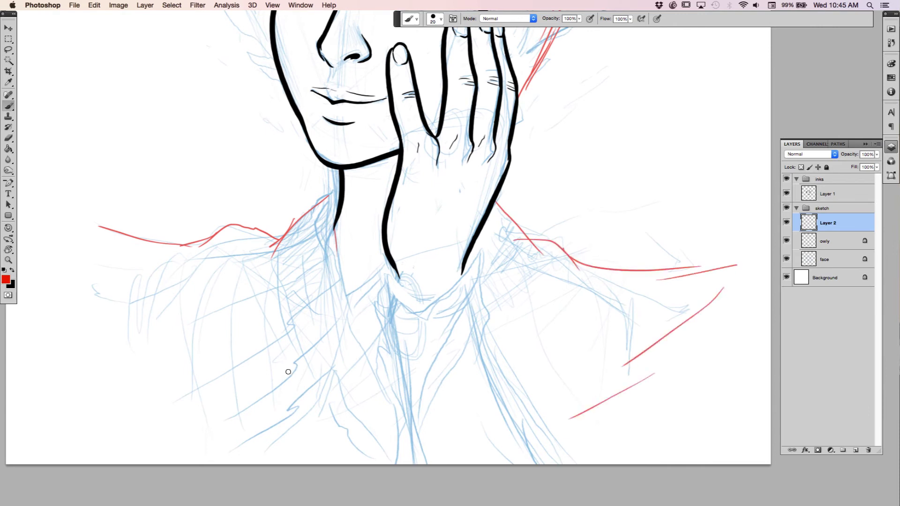
mouse_move(87, 231)
left_mouse_down()
mouse_move(156, 379)
mouse_move(221, 444)
left_mouse_up()
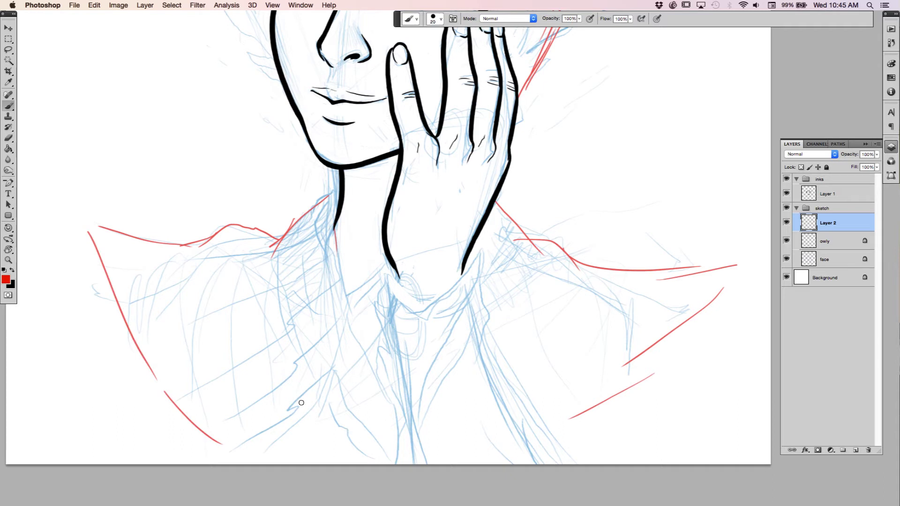
mouse_move(325, 398)
left_mouse_down()
mouse_move(229, 453)
mouse_move(379, 461)
left_mouse_up()
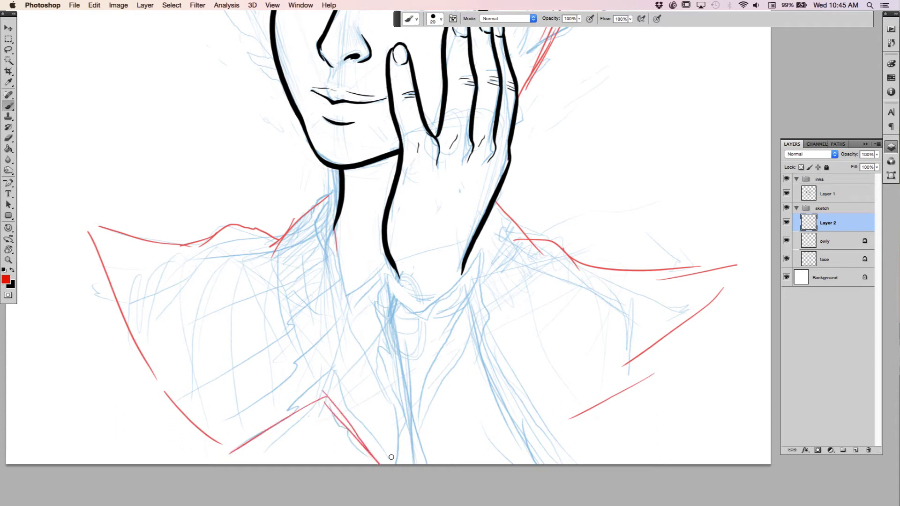
Step: Sketch the collar opening beside the neck and the rows of feather bands across the left half of the cape
left_click_drag(348, 299, 316, 419)
mouse_move(329, 233)
left_mouse_down()
mouse_move(347, 296)
mouse_move(381, 267)
left_mouse_up()
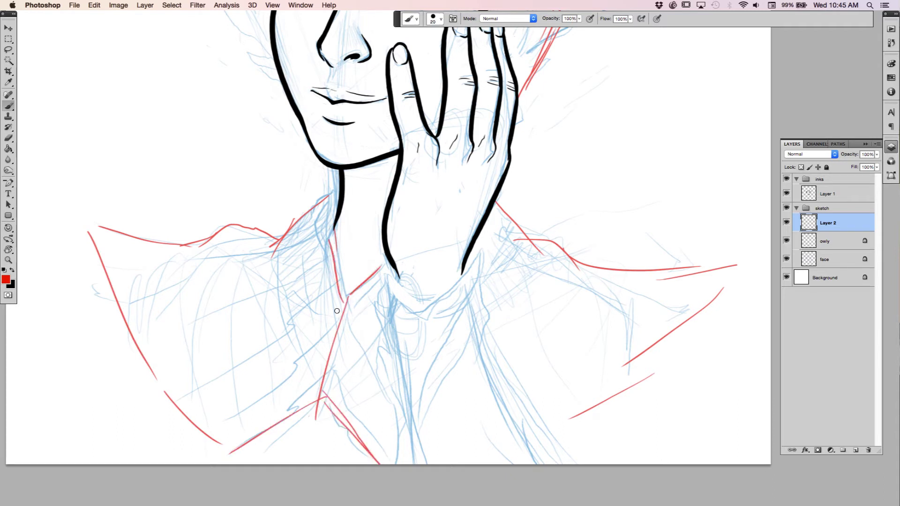
mouse_move(286, 252)
left_mouse_down()
mouse_move(296, 306)
mouse_move(228, 365)
left_mouse_up()
mouse_move(165, 395)
left_mouse_down()
mouse_move(275, 341)
mouse_move(280, 315)
mouse_move(366, 277)
mouse_move(382, 318)
left_mouse_up()
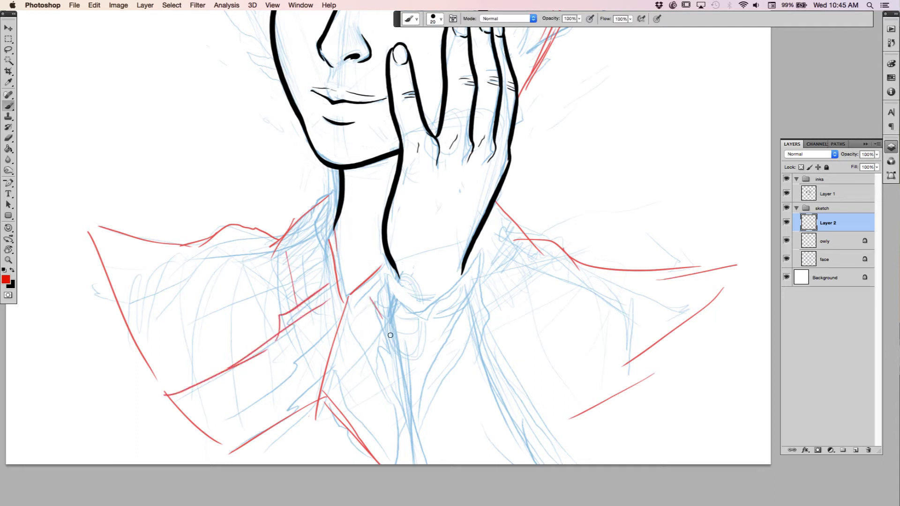
mouse_move(197, 424)
left_mouse_down()
mouse_move(290, 366)
mouse_move(332, 325)
left_mouse_up()
mouse_move(138, 334)
left_mouse_down()
mouse_move(283, 287)
mouse_move(327, 255)
left_mouse_up()
left_click_drag(137, 268, 251, 271)
left_click_drag(267, 263, 299, 243)
Step: Sketch the front panel curve below the collar and the long curved feather bands on the right half of the cape
left_click_drag(516, 356, 528, 366)
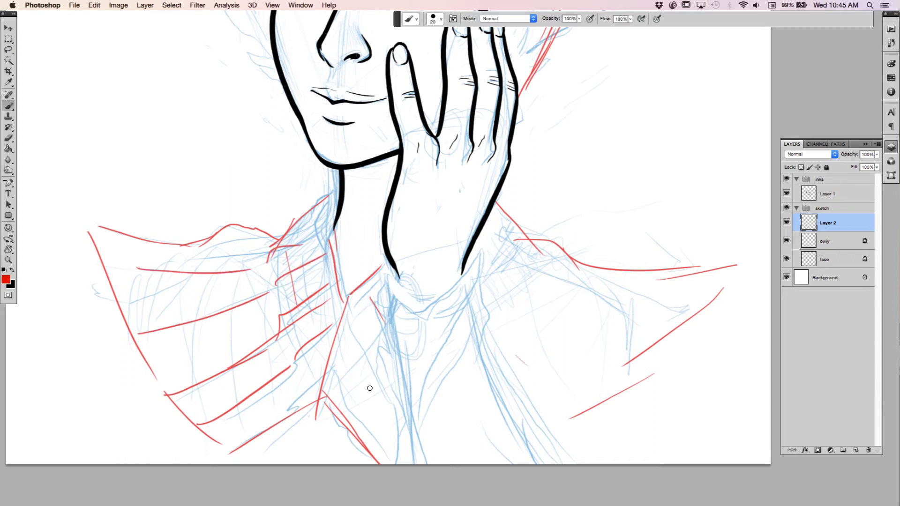
left_click_drag(341, 341, 441, 443)
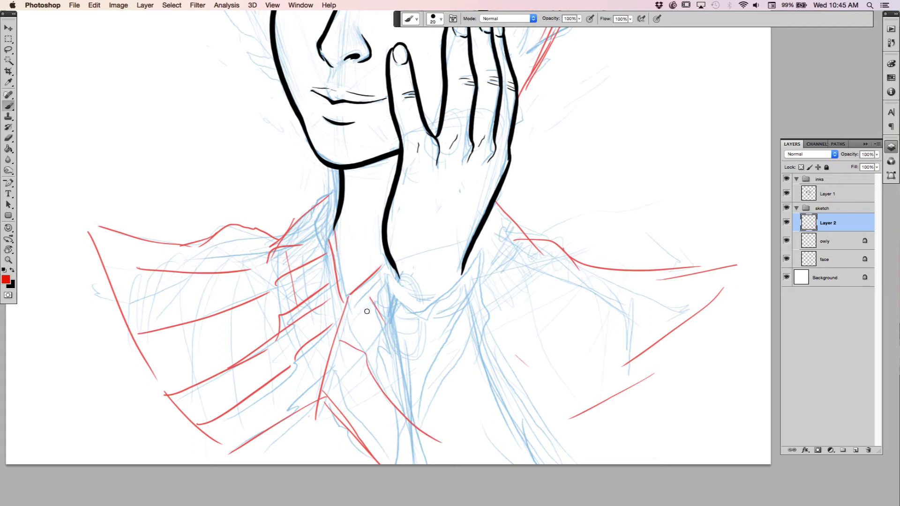
left_click_drag(503, 360, 604, 403)
left_click_drag(485, 271, 598, 352)
left_click_drag(649, 363, 682, 362)
Step: Redraw the collar in red around the neck and behind the wrist, joining it to both shoulders
left_click_drag(489, 237, 520, 236)
left_click_drag(346, 295, 396, 273)
mouse_move(459, 239)
left_mouse_down()
mouse_move(479, 209)
mouse_move(454, 239)
left_mouse_up()
left_click_drag(453, 239, 478, 188)
mouse_move(482, 156)
left_mouse_down()
mouse_move(478, 206)
mouse_move(544, 257)
left_mouse_up()
left_click_drag(493, 230, 546, 263)
mouse_move(338, 193)
left_mouse_down()
mouse_move(284, 236)
mouse_move(339, 196)
left_mouse_up()
left_click_drag(499, 202, 521, 244)
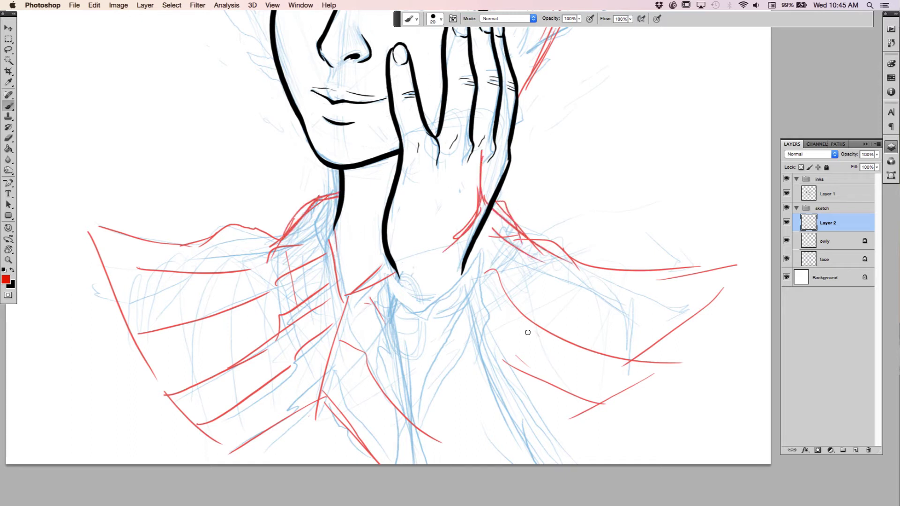
Step: Sketch the sleeve edge below the wrist, the forearm lines and the cape's right front edges down to the canvas bottom
mouse_move(392, 265)
left_mouse_down()
mouse_move(406, 290)
mouse_move(438, 310)
mouse_move(472, 263)
mouse_move(463, 260)
mouse_move(481, 283)
left_mouse_up()
left_click_drag(475, 243, 479, 296)
left_click_drag(474, 258, 479, 396)
left_click_drag(487, 324, 509, 465)
left_click_drag(384, 249, 381, 315)
left_click_drag(377, 271, 408, 408)
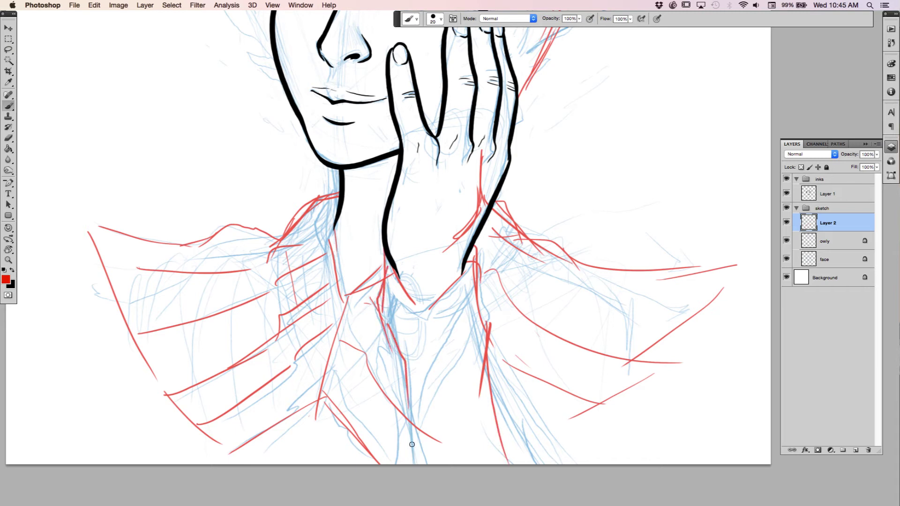
left_click_drag(399, 364, 405, 464)
left_click_drag(488, 323, 530, 456)
left_click_drag(492, 358, 557, 464)
left_click_drag(638, 453, 645, 409)
left_click_drag(637, 362, 591, 466)
Step: Refine the owl hat's lower edges in red beside the fingers and at the left temple, including the small wing feathers
mouse_move(548, 117)
left_mouse_down()
mouse_move(539, 396)
mouse_move(548, 375)
mouse_move(532, 342)
left_mouse_up()
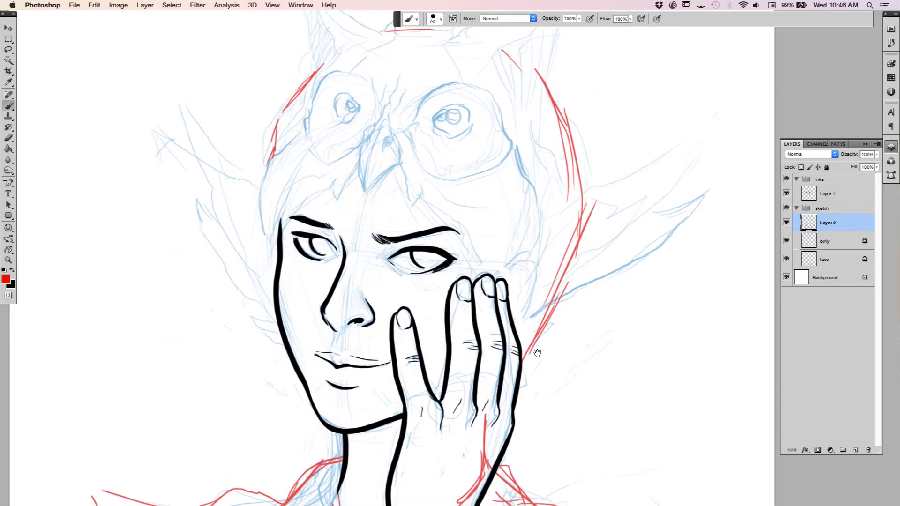
mouse_move(522, 374)
left_mouse_down()
mouse_move(580, 351)
mouse_move(522, 351)
mouse_move(522, 317)
left_mouse_up()
left_click_drag(497, 236, 557, 303)
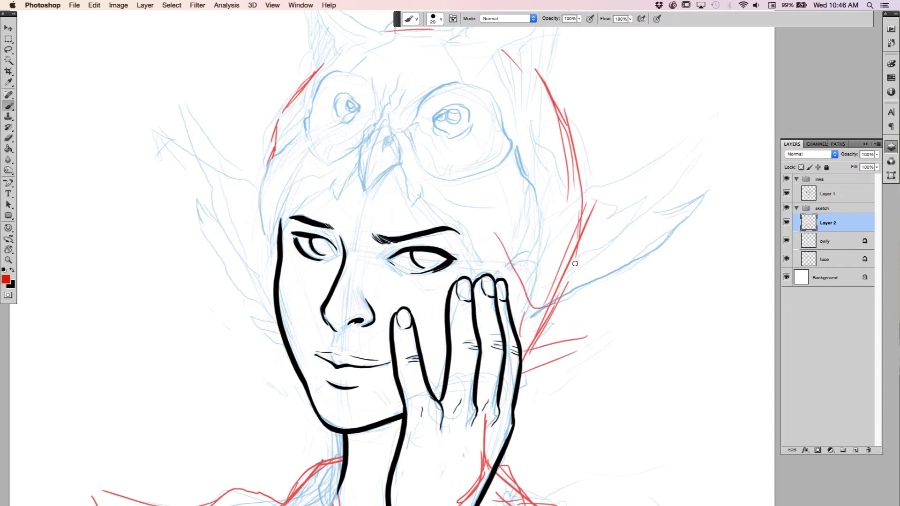
left_click_drag(554, 198, 563, 208)
mouse_move(271, 226)
left_mouse_down()
mouse_move(235, 254)
mouse_move(204, 214)
left_mouse_up()
mouse_move(279, 164)
left_mouse_down()
mouse_move(261, 220)
mouse_move(270, 245)
mouse_move(259, 195)
mouse_move(297, 144)
mouse_move(276, 172)
left_mouse_up()
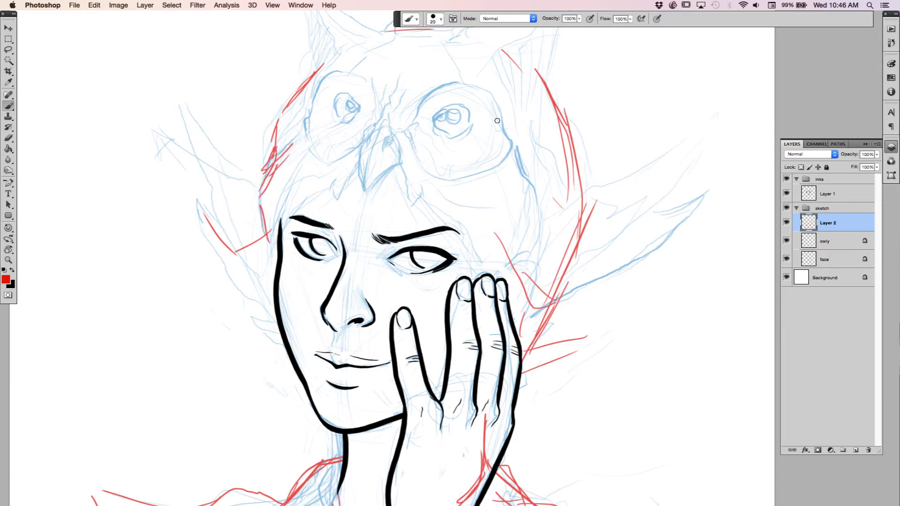
left_click_drag(540, 200, 550, 229)
mouse_move(523, 168)
left_mouse_down()
mouse_move(537, 202)
mouse_move(538, 257)
left_mouse_up()
Step: Lower the opacity of the red sketch layer and of the whole sketch group, and collapse the group
left_click_drag(850, 159, 818, 167)
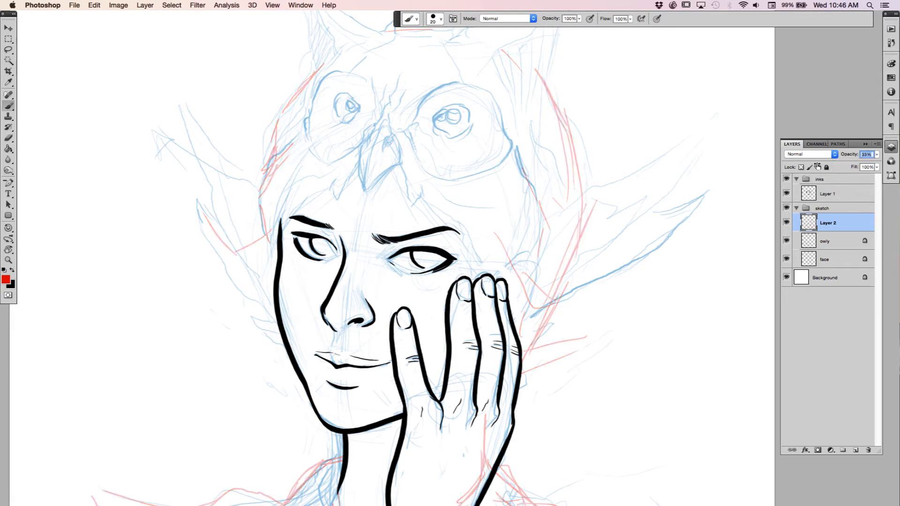
left_click(822, 209)
left_click_drag(840, 160, 837, 162)
left_click(797, 208)
Step: Add a new layer above Layer 1 in the inks group and swap the foreground color back to black
left_click(828, 194)
left_click(856, 450)
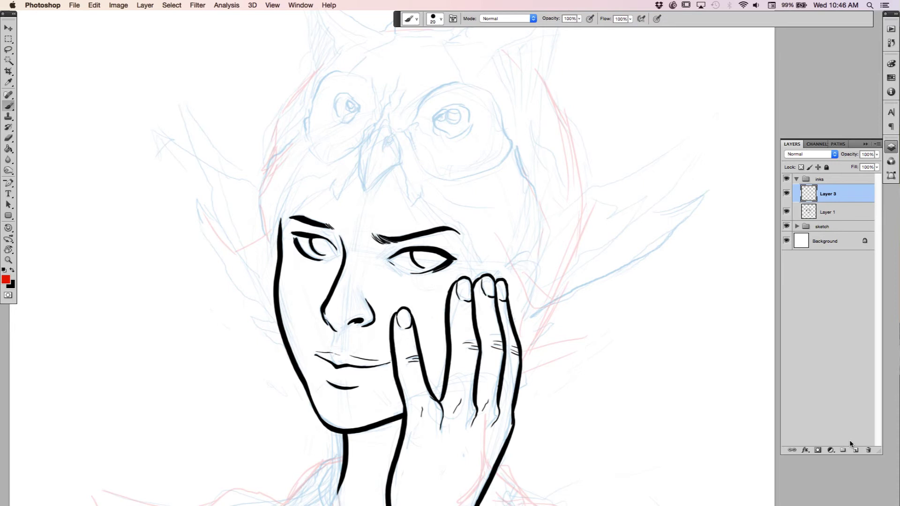
key("x")
Step: Ink the owl's beak outline with tapered black strokes, from both upper sides down to the pointed tip
key("z")
mouse_move(426, 147)
left_mouse_down()
mouse_move(473, 195)
mouse_move(540, 212)
mouse_move(532, 108)
mouse_move(519, 92)
mouse_move(464, 289)
left_mouse_up()
key("b")
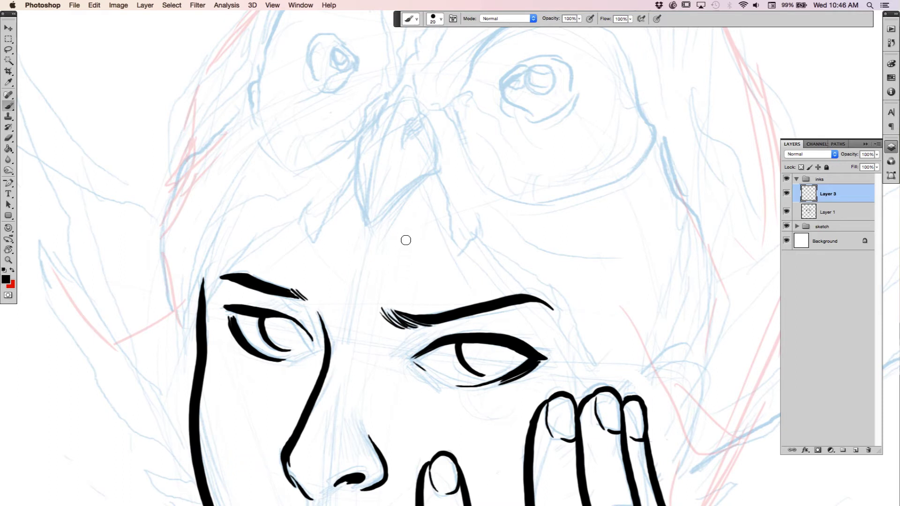
mouse_move(362, 135)
left_mouse_down()
mouse_move(354, 161)
mouse_move(364, 225)
mouse_move(434, 173)
left_mouse_up()
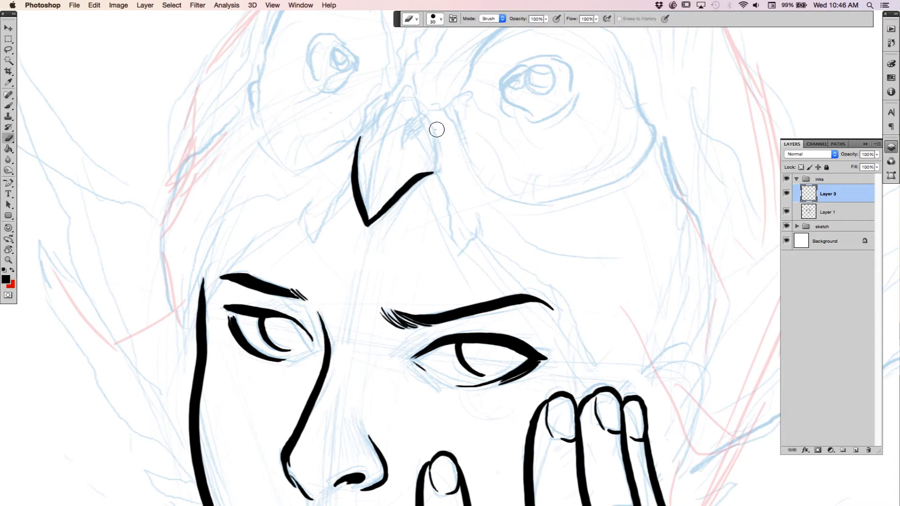
left_click_drag(434, 137, 430, 174)
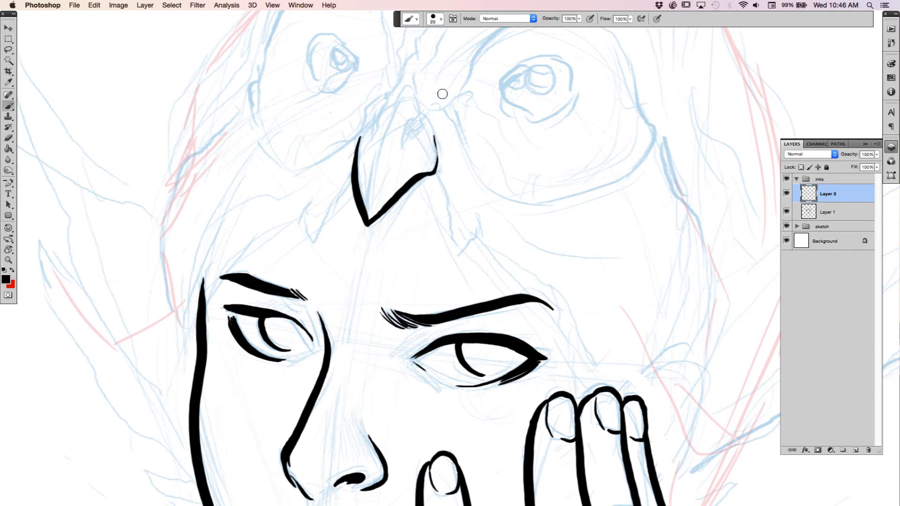
left_click_drag(360, 138, 370, 123)
left_click_drag(436, 129, 416, 160)
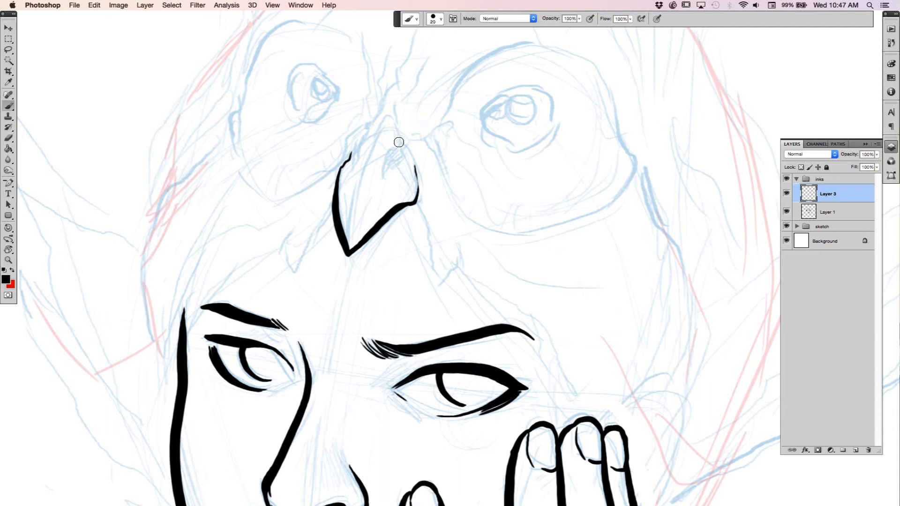
Step: Ink the nostrils on the owl's beak and the jagged ridge lines rising from its top
mouse_move(401, 139)
left_mouse_down()
mouse_move(385, 157)
mouse_move(387, 183)
left_mouse_up()
mouse_move(360, 144)
left_mouse_down()
mouse_move(353, 176)
mouse_move(383, 170)
mouse_move(403, 153)
mouse_move(401, 141)
mouse_move(398, 149)
left_mouse_up()
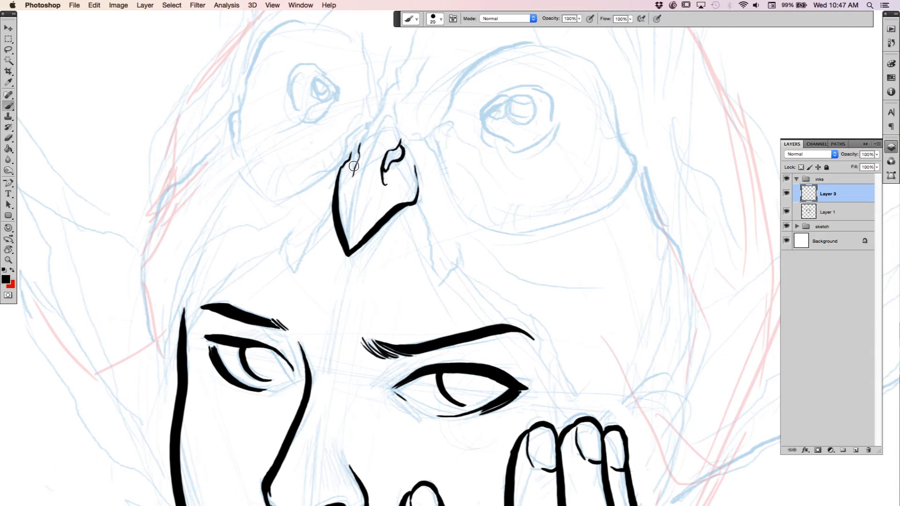
mouse_move(355, 168)
left_mouse_down()
mouse_move(360, 142)
mouse_move(356, 162)
left_mouse_up()
left_click_drag(402, 141, 390, 153)
left_click_drag(364, 175, 387, 106)
mouse_move(402, 139)
left_mouse_down()
mouse_move(396, 101)
mouse_move(364, 134)
mouse_move(379, 112)
left_mouse_up()
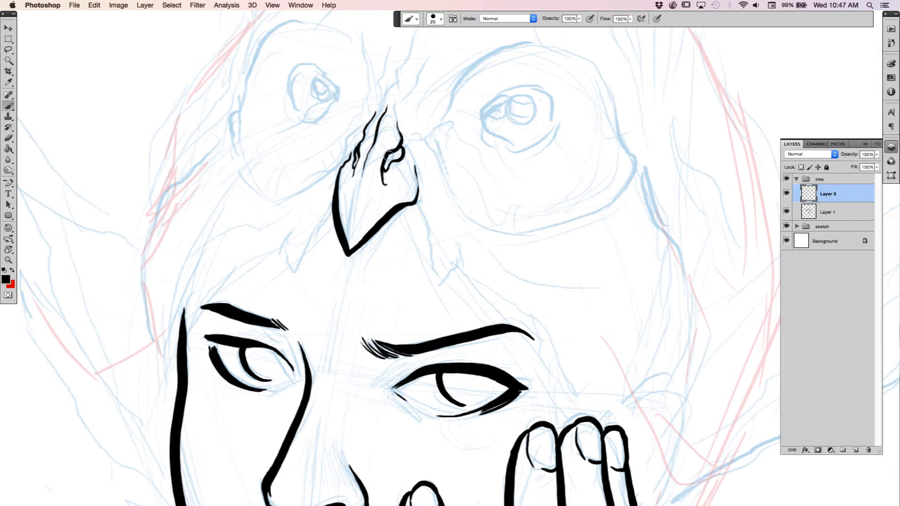
Step: Thicken the nostril lines and add fine texture strokes along both sides and the top ridge of the beak
left_click_drag(392, 158, 398, 153)
left_click_drag(357, 156, 354, 170)
left_click_drag(399, 152, 403, 155)
mouse_move(410, 149)
left_mouse_down()
mouse_move(422, 200)
mouse_move(405, 181)
mouse_move(407, 192)
left_mouse_up()
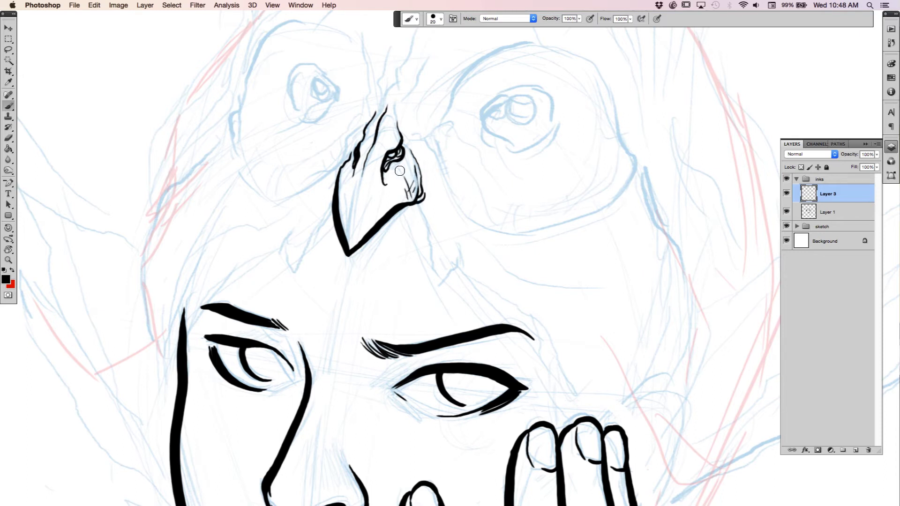
left_click_drag(349, 170, 336, 205)
left_click_drag(341, 174, 339, 190)
mouse_move(398, 124)
left_mouse_down()
mouse_move(395, 101)
mouse_move(378, 111)
mouse_move(385, 92)
mouse_move(355, 132)
left_mouse_up()
Step: Ink the upper contours of both owl eyes, undoing and redrawing the right one
left_click_drag(531, 146, 499, 201)
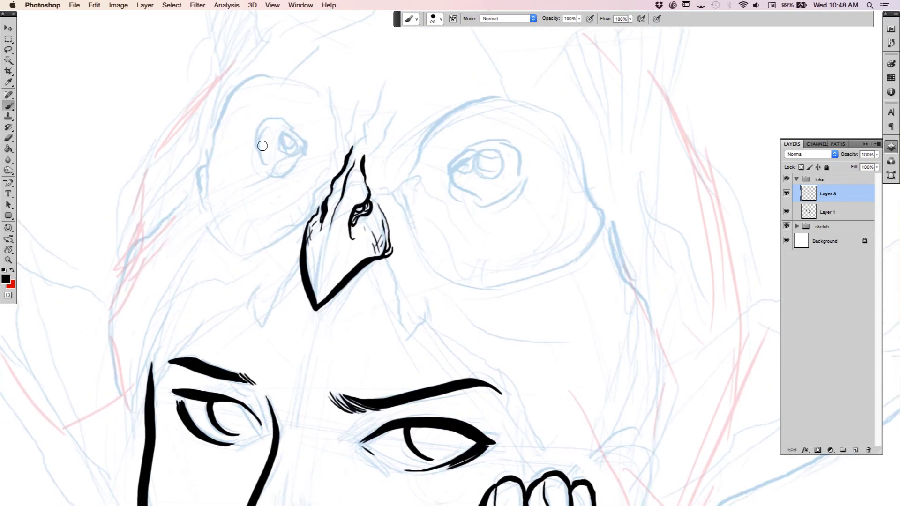
mouse_move(259, 148)
left_mouse_down()
mouse_move(262, 119)
mouse_move(275, 116)
mouse_move(306, 153)
left_mouse_up()
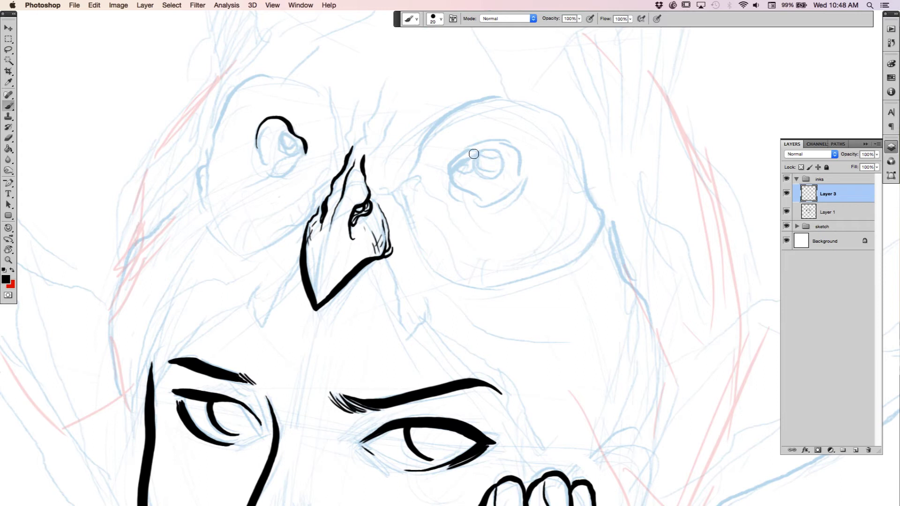
mouse_move(446, 181)
left_mouse_down()
mouse_move(472, 150)
mouse_move(517, 147)
left_mouse_up()
key("super+z")
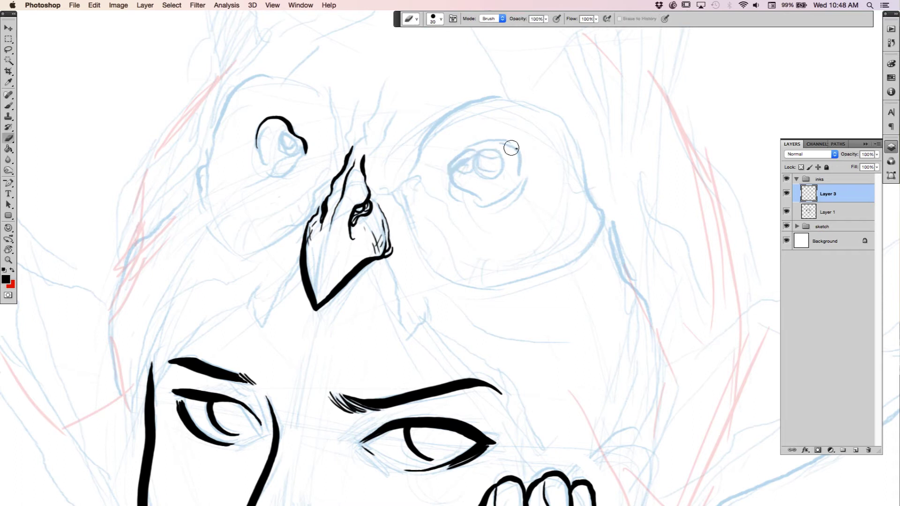
mouse_move(506, 143)
left_mouse_down()
mouse_move(459, 166)
mouse_move(464, 193)
left_mouse_up()
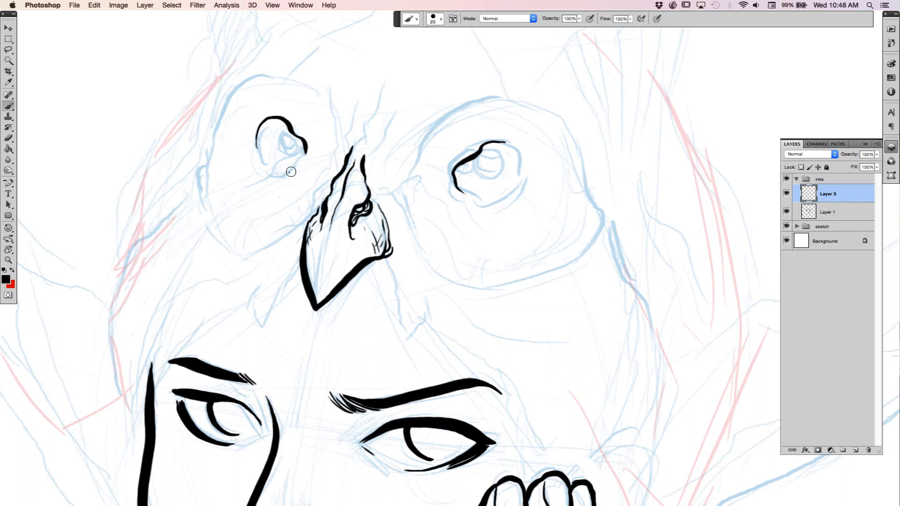
Step: Thicken the upper lids of both owl eyes and ink their inner corners and the start of the lower lids
left_click_drag(291, 172, 305, 152)
left_click_drag(466, 153, 485, 140)
left_click_drag(283, 117, 296, 124)
mouse_move(453, 180)
left_mouse_down()
mouse_move(457, 207)
mouse_move(466, 210)
left_mouse_up()
left_click_drag(295, 176, 306, 160)
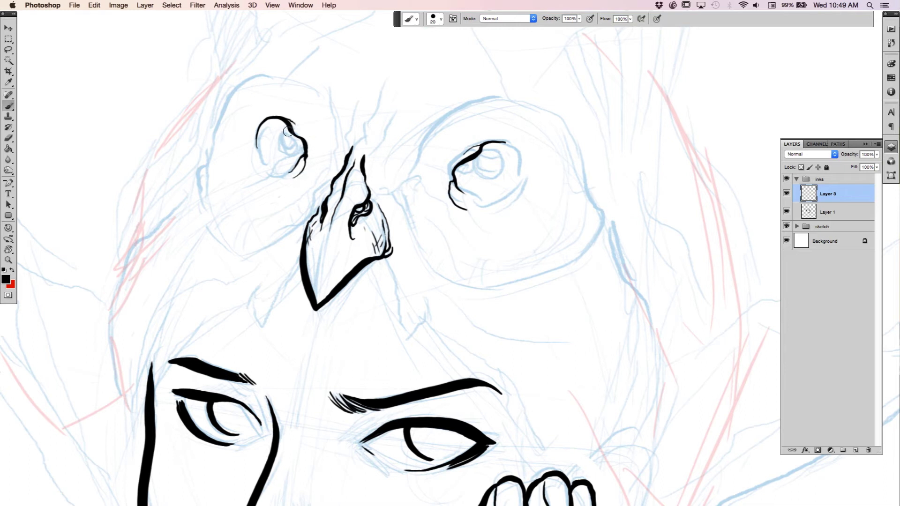
Step: Ink the round pupils of both owl eyes with an outer ring, undoing and redrawing the right eye's ring stroke
mouse_move(287, 128)
left_mouse_down()
mouse_move(283, 137)
mouse_move(298, 142)
left_mouse_up()
mouse_move(474, 160)
left_mouse_down()
mouse_move(482, 173)
mouse_move(497, 165)
mouse_move(498, 154)
mouse_move(484, 150)
left_mouse_up()
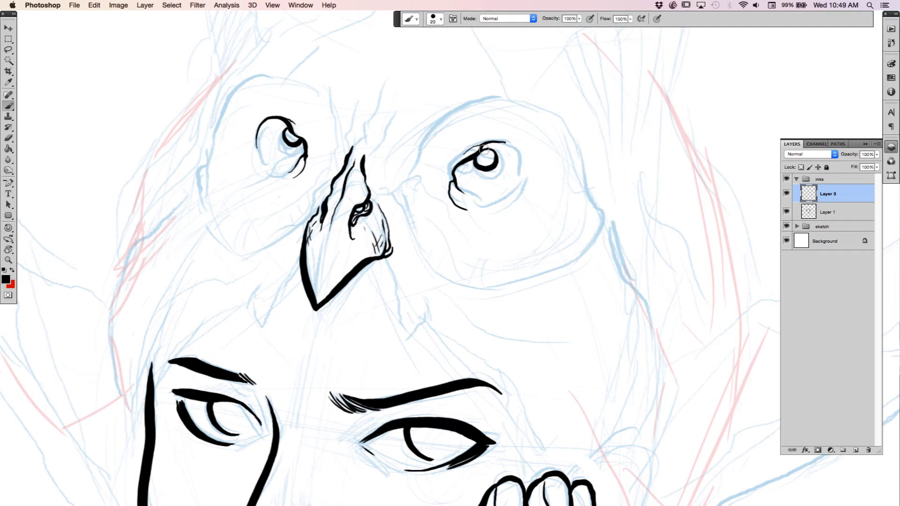
mouse_move(475, 161)
left_mouse_down()
mouse_move(492, 169)
mouse_move(483, 175)
mouse_move(498, 172)
left_mouse_up()
key("super+z")
mouse_move(478, 172)
left_mouse_down()
mouse_move(502, 175)
mouse_move(513, 157)
left_mouse_up()
left_click_drag(277, 134, 287, 148)
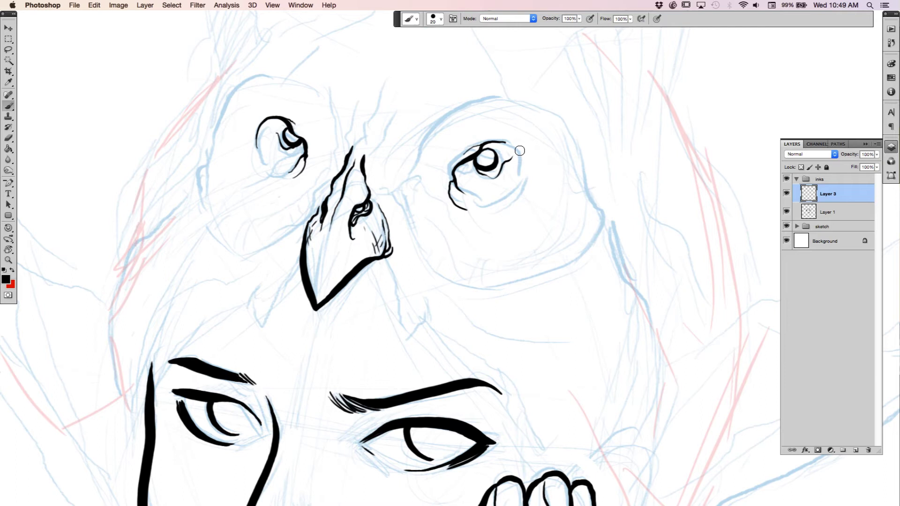
left_click(676, 215)
left_click_drag(497, 167, 500, 149)
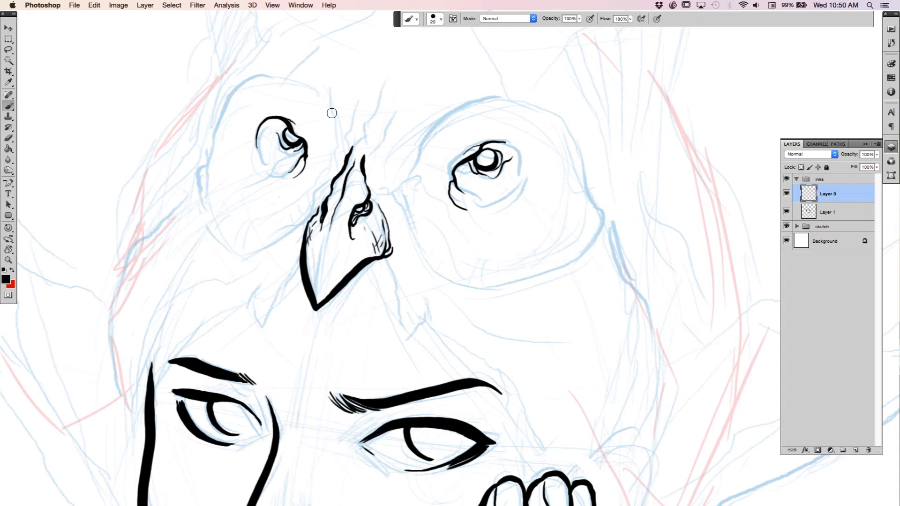
Step: Fill the area around both owl pupils with fine wavy iris lines reaching the eye contours
left_click_drag(284, 139, 281, 128)
left_click_drag(509, 147, 521, 162)
left_click_drag(466, 163, 491, 181)
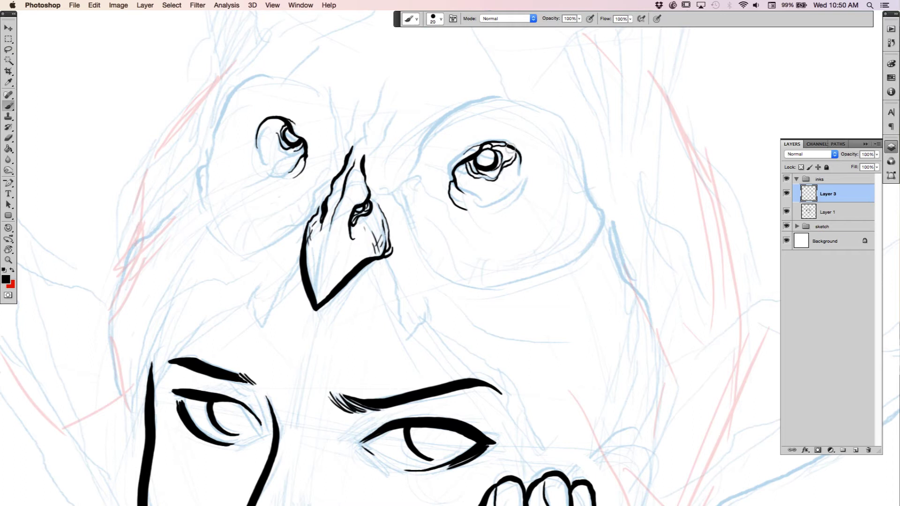
key("e")
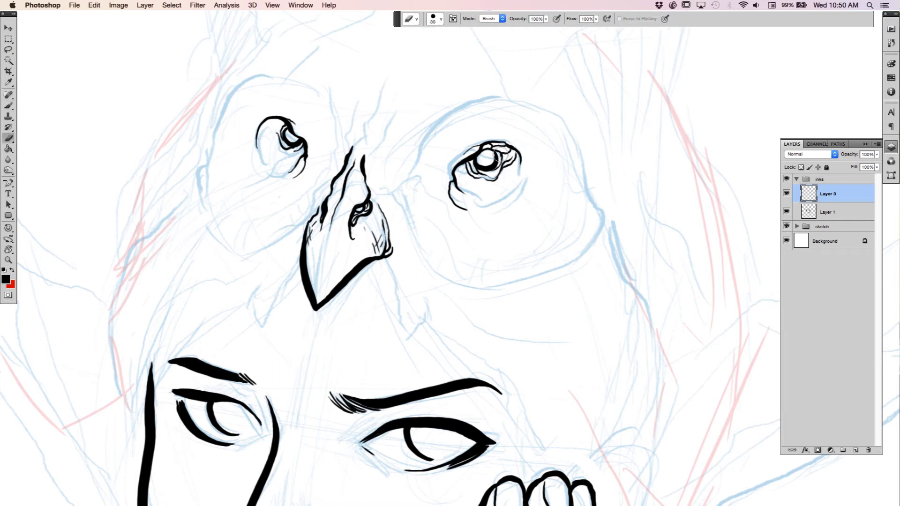
key("b")
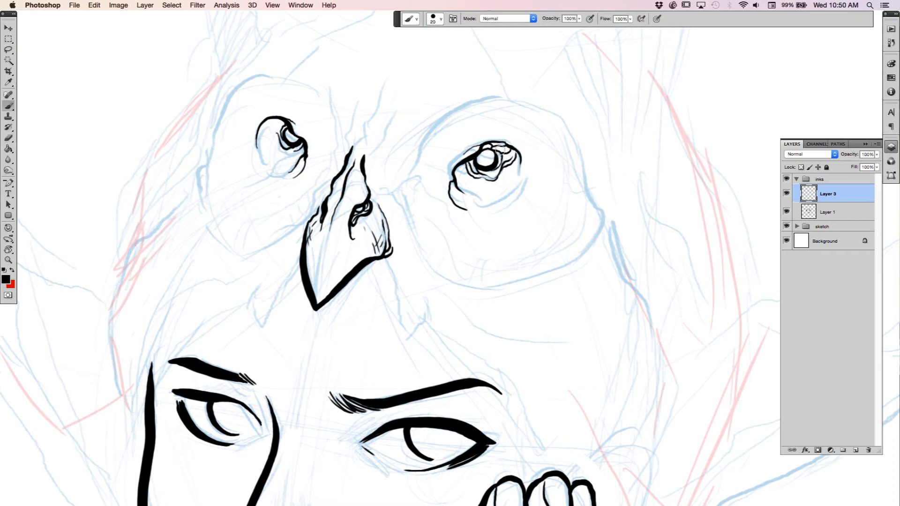
left_click_drag(500, 149, 510, 147)
left_click_drag(502, 160, 514, 149)
left_click_drag(274, 128, 283, 140)
left_click_drag(272, 138, 295, 152)
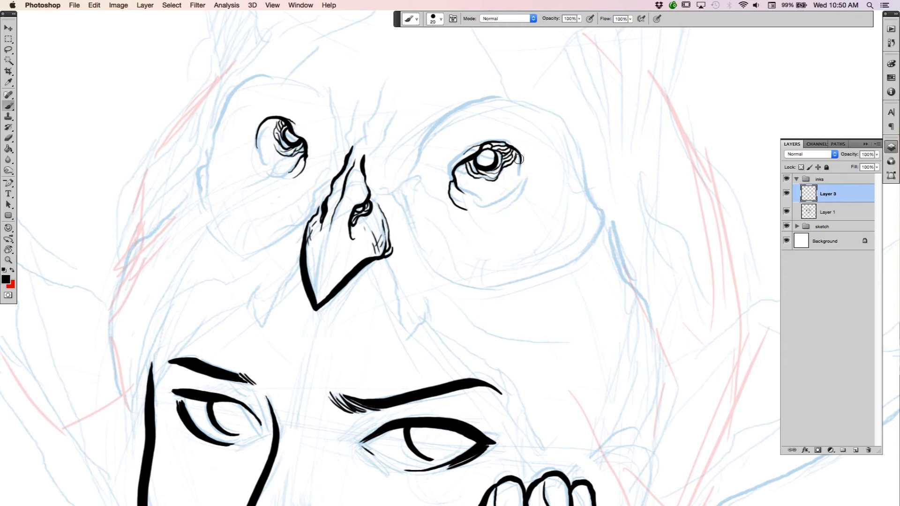
Step: Add more fine wavy lines inside both owl eyes, extending them to the outer and lower eye contours
left_click_drag(459, 167, 488, 182)
mouse_move(275, 125)
left_mouse_down()
mouse_move(280, 137)
mouse_move(273, 133)
left_mouse_up()
left_click_drag(506, 171, 519, 164)
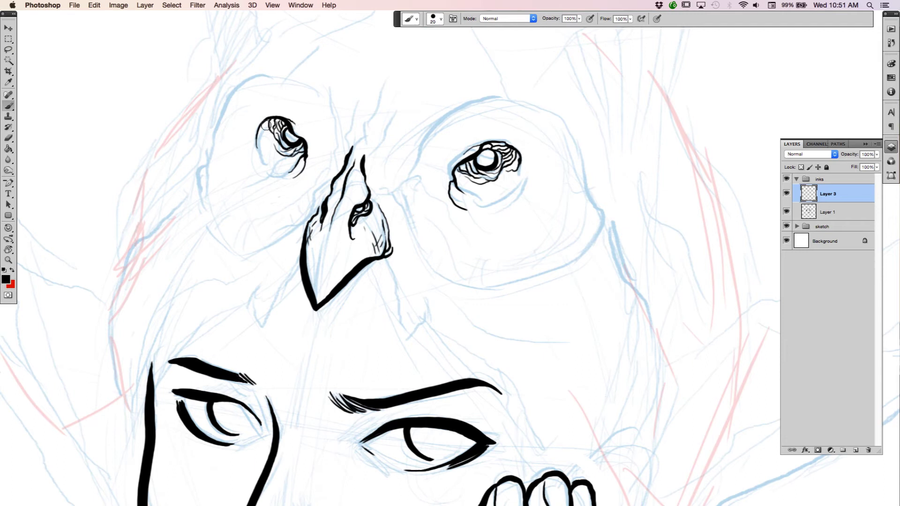
left_click_drag(267, 119, 273, 138)
mouse_move(264, 123)
left_mouse_down()
mouse_move(256, 137)
mouse_move(301, 156)
mouse_move(284, 167)
left_mouse_up()
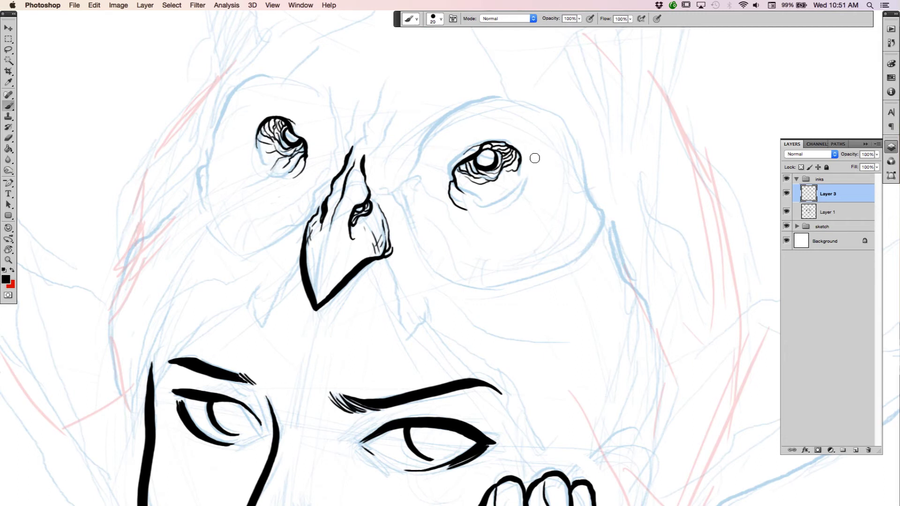
Step: Ink branching wrinkle lines beneath the right owl eye and extend the lower lid lines of both eyes
mouse_move(478, 184)
left_mouse_down()
mouse_move(507, 193)
mouse_move(497, 176)
mouse_move(508, 185)
mouse_move(520, 158)
left_mouse_up()
mouse_move(458, 179)
left_mouse_down()
mouse_move(492, 201)
mouse_move(508, 194)
left_mouse_up()
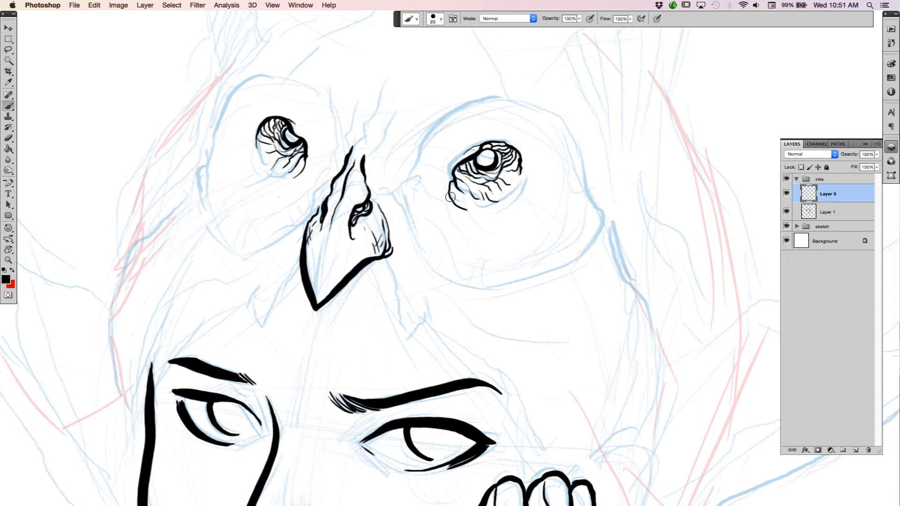
left_click_drag(450, 190, 487, 214)
left_click_drag(304, 163, 298, 174)
Step: Ink heavy brow contours rising from the beak over both owl eyes, and add short flicks at the inner eye corners
mouse_move(329, 90)
left_mouse_down()
mouse_move(338, 172)
mouse_move(334, 161)
mouse_move(331, 188)
left_mouse_up()
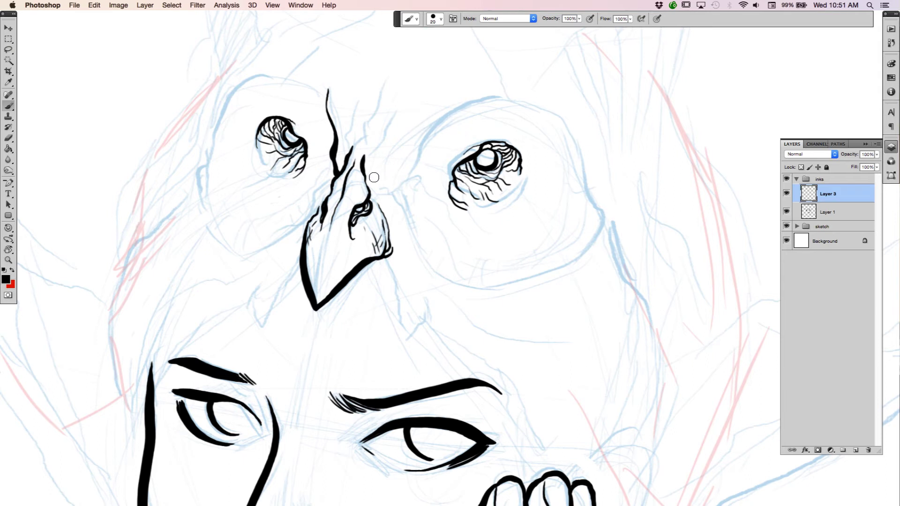
mouse_move(381, 187)
left_mouse_down()
mouse_move(405, 183)
mouse_move(438, 124)
mouse_move(470, 101)
mouse_move(505, 99)
left_mouse_up()
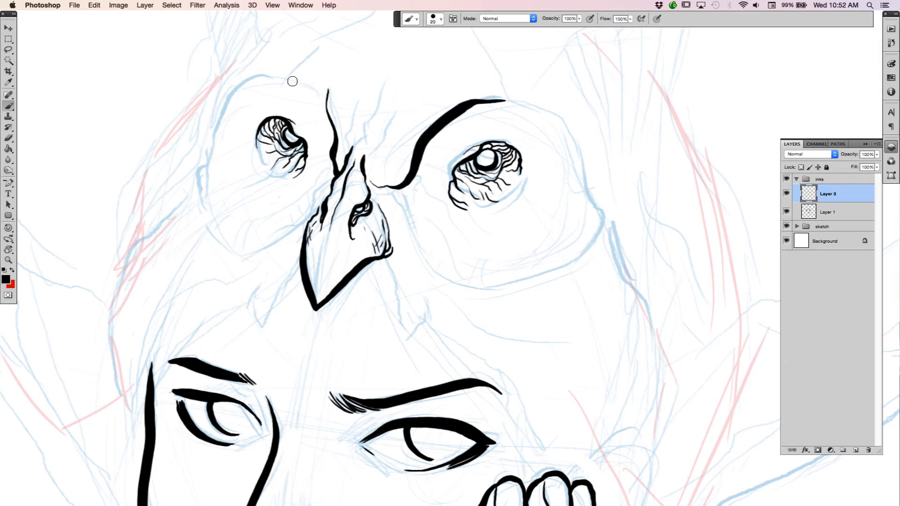
mouse_move(280, 80)
left_mouse_down()
mouse_move(312, 86)
mouse_move(326, 101)
left_mouse_up()
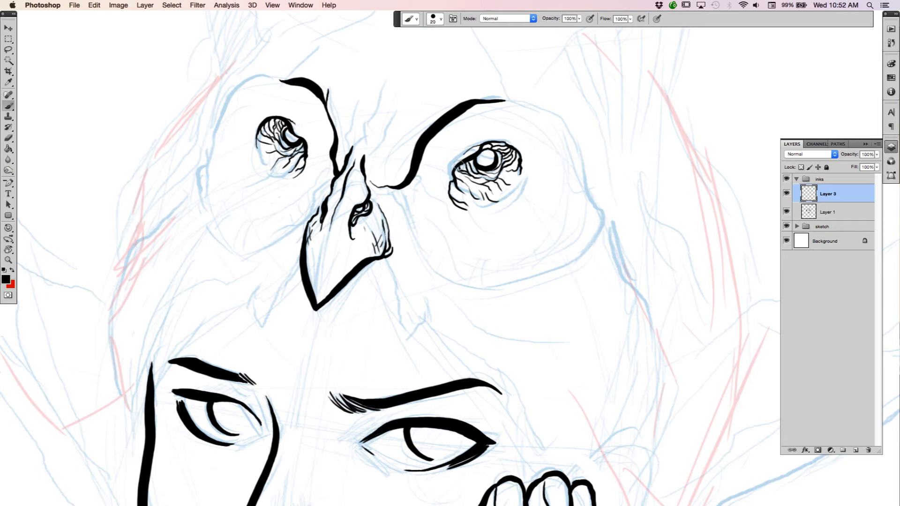
left_click_drag(465, 161, 434, 176)
left_click_drag(305, 151, 316, 162)
Step: Ink the outer contour of the left eye disc from the brow down to the notch at its lower side
left_click_drag(480, 203, 571, 214)
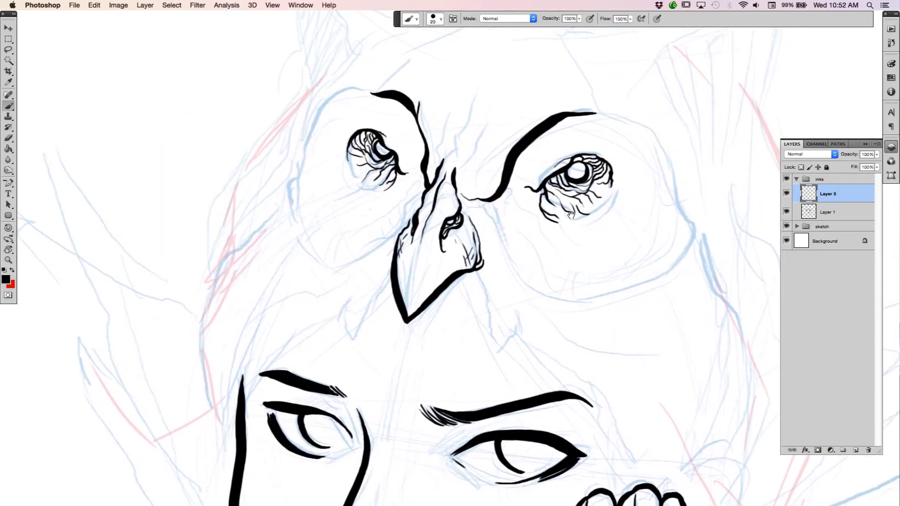
mouse_move(320, 113)
left_mouse_down()
mouse_move(287, 199)
mouse_move(297, 221)
left_mouse_up()
mouse_move(293, 183)
left_mouse_down()
mouse_move(305, 167)
mouse_move(303, 184)
mouse_move(315, 125)
mouse_move(334, 96)
mouse_move(351, 88)
mouse_move(400, 95)
mouse_move(373, 91)
mouse_move(388, 86)
mouse_move(372, 96)
left_mouse_up()
key("e")
key("b")
Step: Ink the right eye disc's contour from the brow across the top and around its outer side
left_click_drag(595, 266, 406, 265)
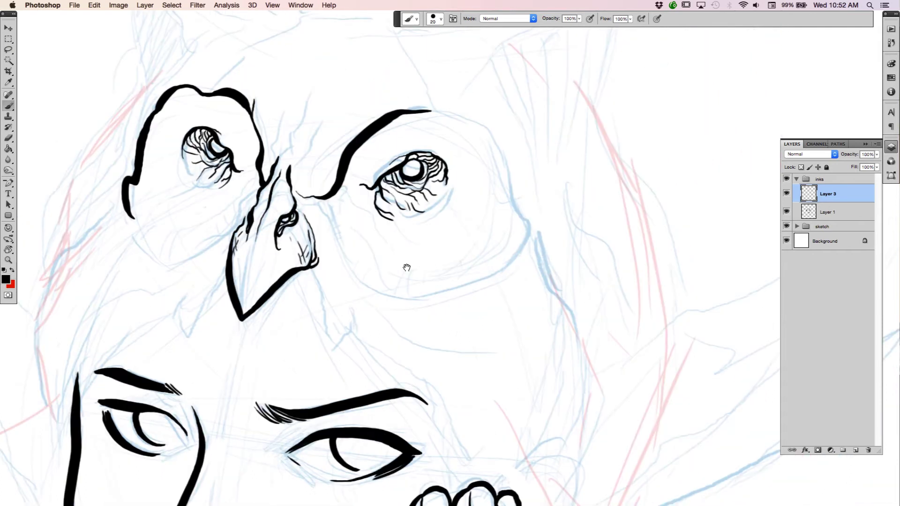
key("r")
mouse_move(524, 93)
left_mouse_down()
mouse_move(594, 238)
mouse_move(588, 309)
mouse_move(575, 179)
mouse_move(576, 253)
mouse_move(511, 321)
left_mouse_up()
key("b")
key("r")
left_click_drag(607, 296, 485, 382)
key("b")
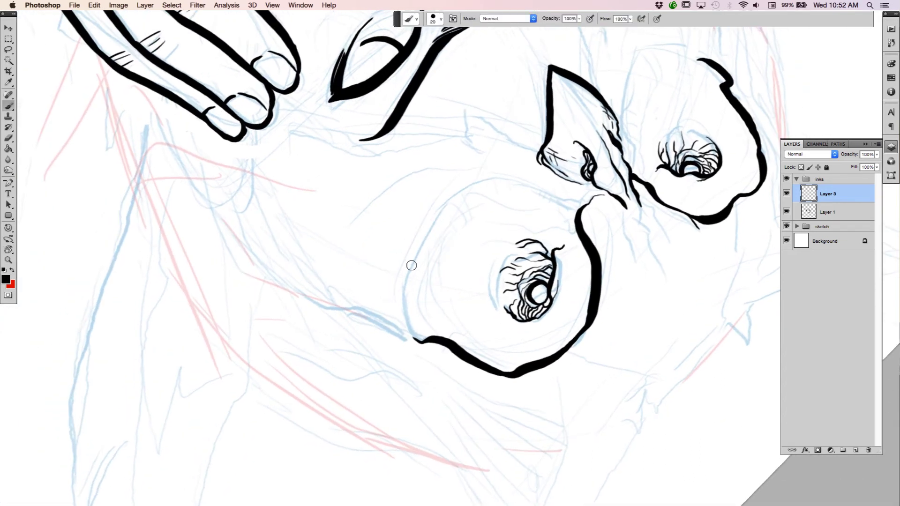
mouse_move(421, 241)
left_mouse_down()
mouse_move(406, 281)
mouse_move(417, 343)
left_mouse_up()
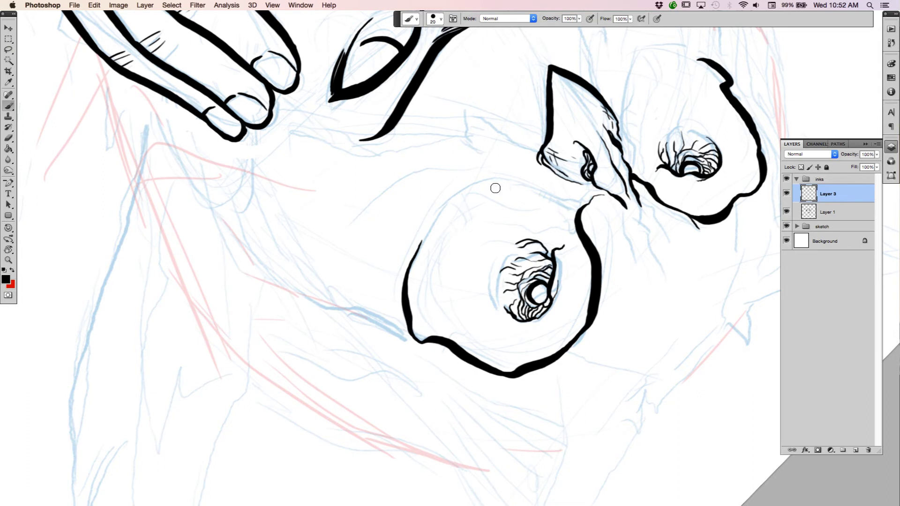
Step: Try to ink the lower contour of the left eye disc
key("r")
mouse_move(599, 208)
left_mouse_down()
mouse_move(558, 150)
mouse_move(509, 107)
left_mouse_up()
key("b")
left_click_drag(483, 43, 493, 236)
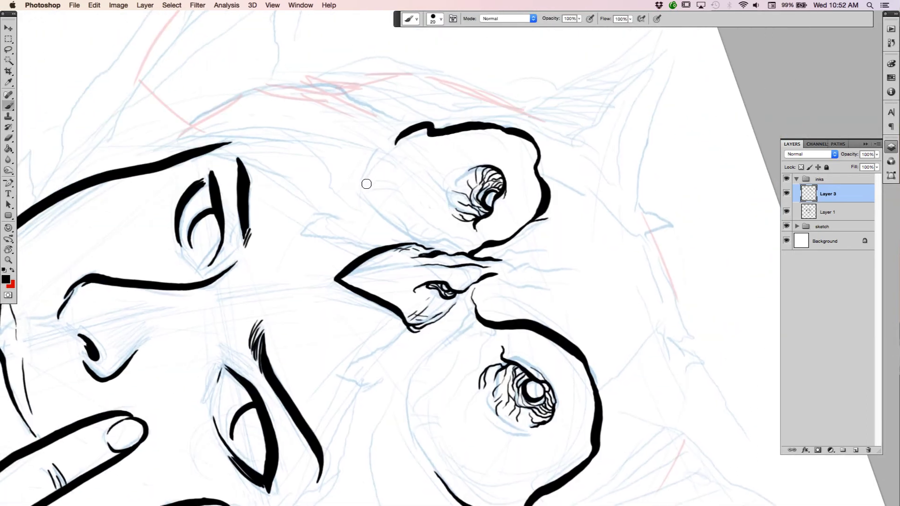
left_click_drag(368, 178, 402, 132)
key("super+z")
Step: Thicken the left eye disc's upper contour and trim its inner edge with the eraser
key("r")
left_click_drag(554, 287, 482, 80)
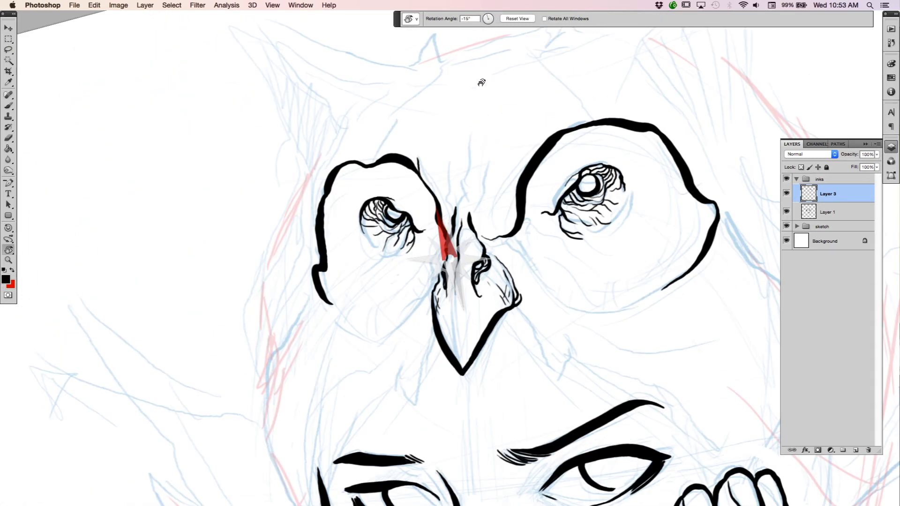
key("b")
left_click_drag(331, 178, 377, 161)
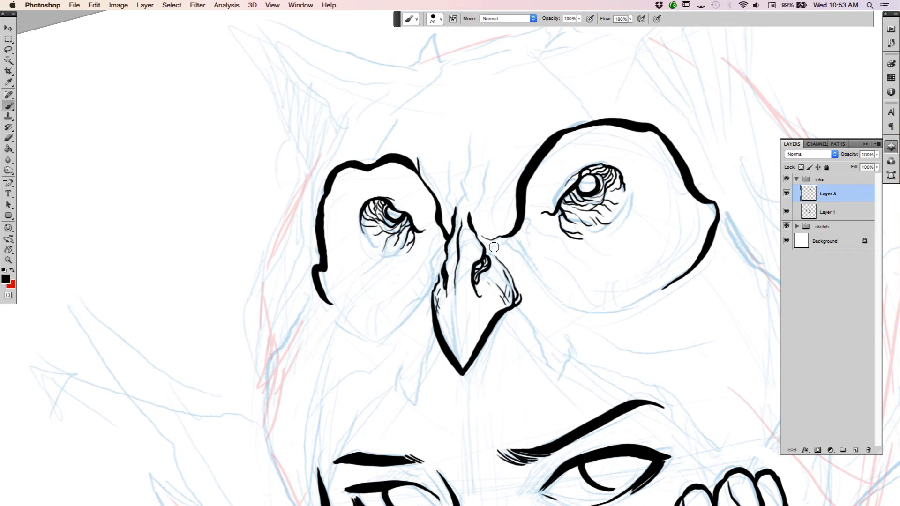
key("r")
left_click_drag(605, 240, 580, 208)
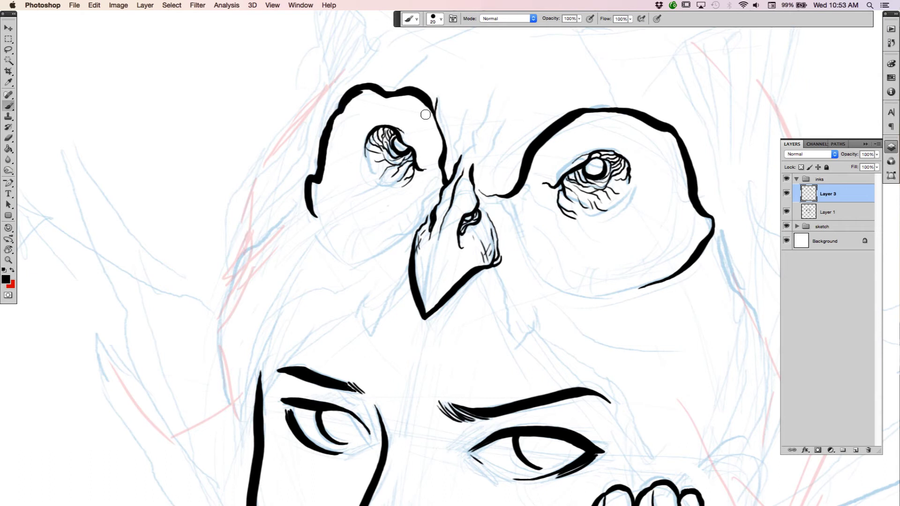
key("e")
mouse_move(364, 95)
left_mouse_down()
mouse_move(352, 105)
mouse_move(361, 93)
mouse_move(377, 96)
left_mouse_up()
key("b")
Step: Ink wavy wrinkle lines on the owl's forehead above the beak, between the two brows
left_click_drag(537, 198, 498, 191)
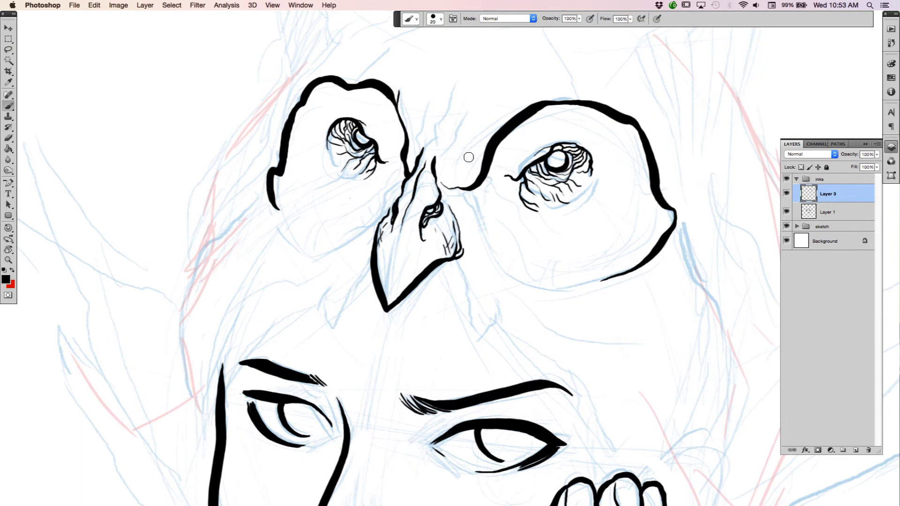
left_click_drag(456, 171, 483, 123)
left_click_drag(450, 175, 447, 185)
mouse_move(409, 160)
left_mouse_down()
mouse_move(438, 158)
mouse_move(437, 120)
mouse_move(423, 150)
mouse_move(454, 89)
mouse_move(444, 115)
mouse_move(461, 124)
mouse_move(437, 161)
left_mouse_up()
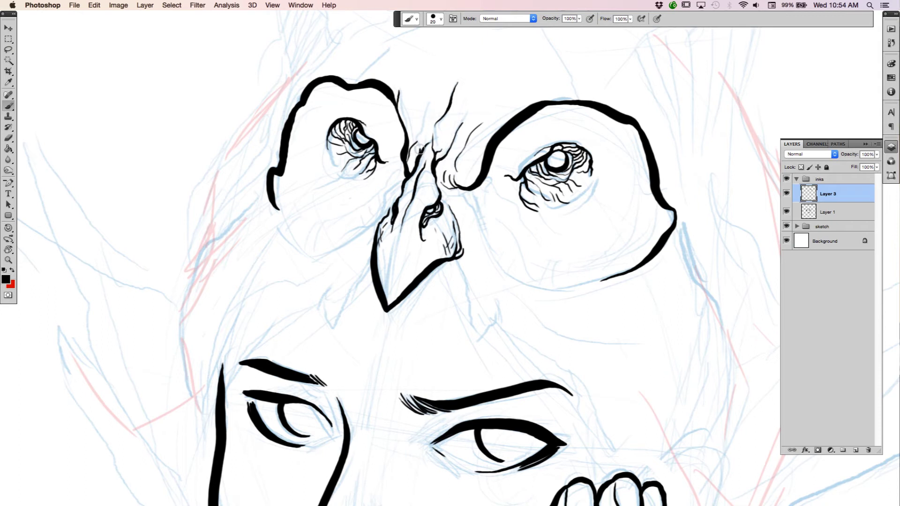
mouse_move(417, 142)
left_mouse_down()
mouse_move(426, 104)
mouse_move(417, 150)
left_mouse_up()
mouse_move(435, 103)
left_mouse_down()
mouse_move(452, 92)
mouse_move(475, 109)
left_mouse_up()
left_click_drag(475, 113, 478, 110)
Step: Ink the inner lower contours of both eye discs beside the beak, undoing and redrawing the left one
mouse_move(593, 272)
left_mouse_down()
mouse_move(629, 175)
mouse_move(636, 214)
left_mouse_up()
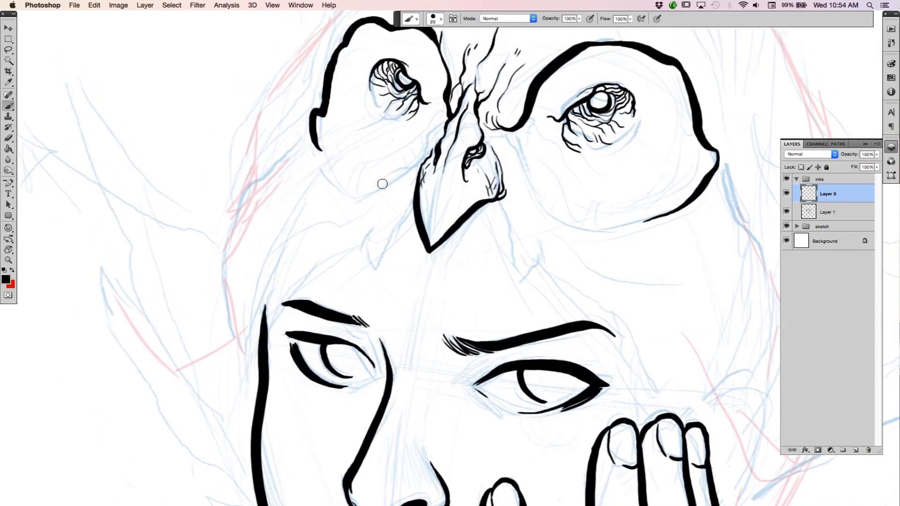
left_click_drag(383, 181, 449, 117)
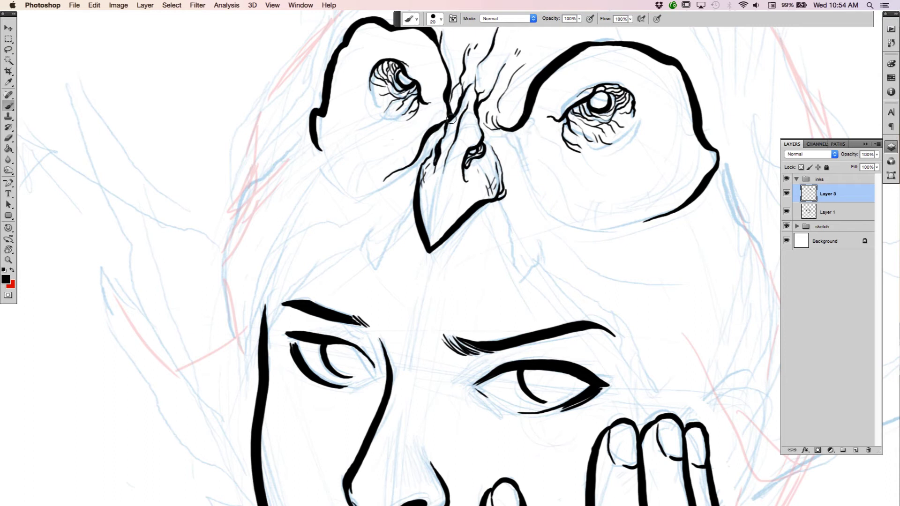
key("super+z")
left_click_drag(447, 124, 392, 170)
mouse_move(495, 135)
left_mouse_down()
mouse_move(514, 142)
mouse_move(540, 196)
left_mouse_up()
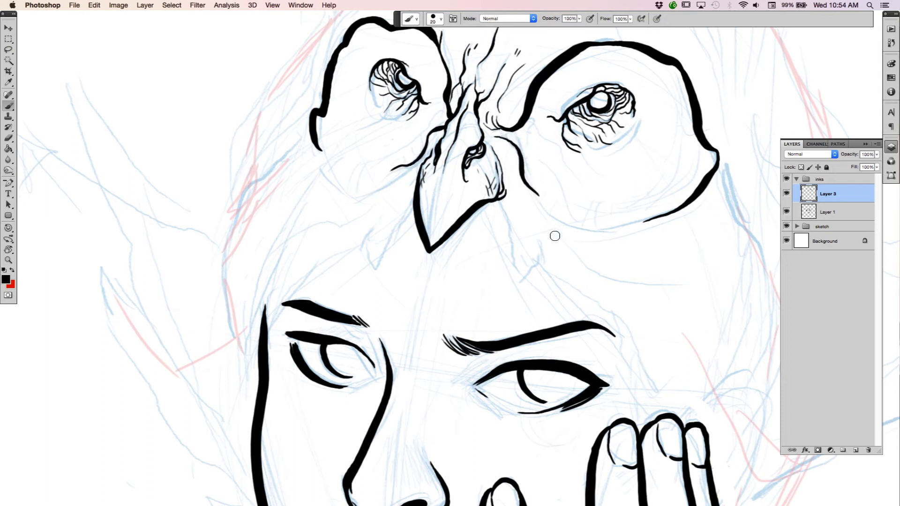
Step: Add a new layer above the inks and draw a curve touched by a slanted line in the blank area beside the portrait
key("z")
left_click(604, 329, "alt")
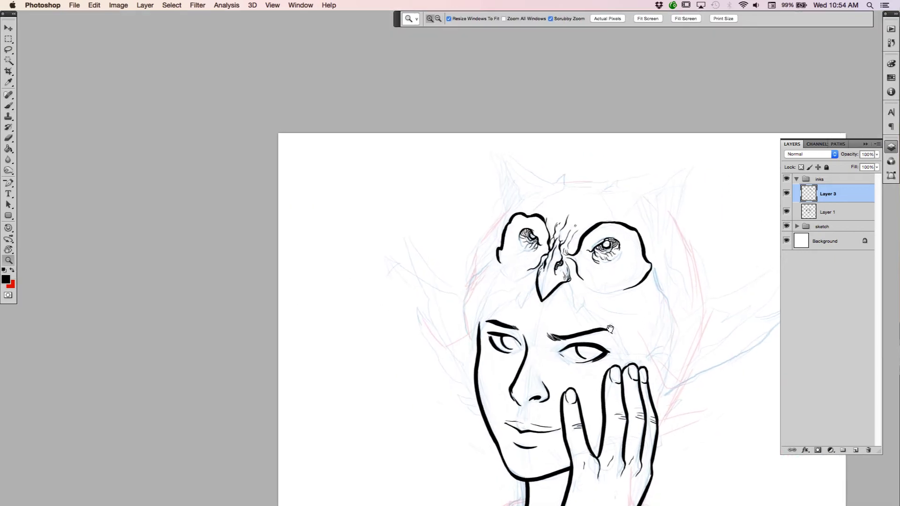
left_click_drag(614, 328, 356, 241)
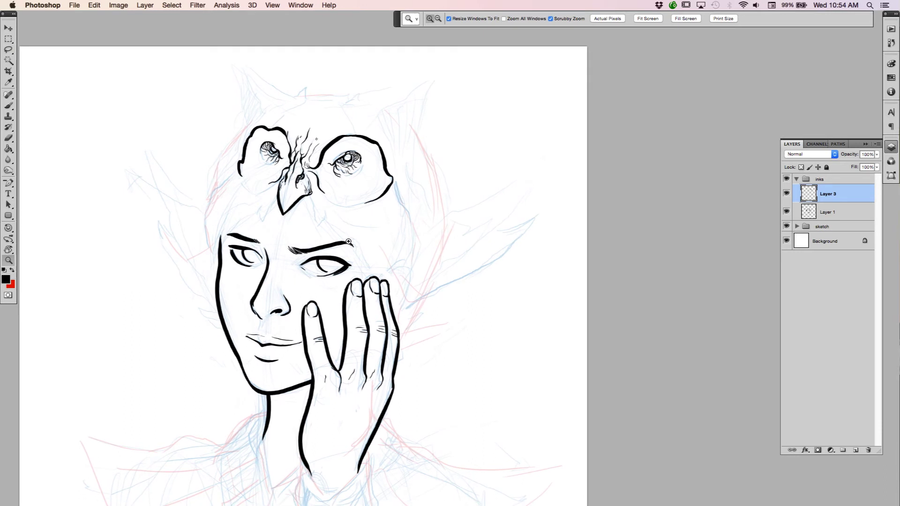
left_click(856, 451)
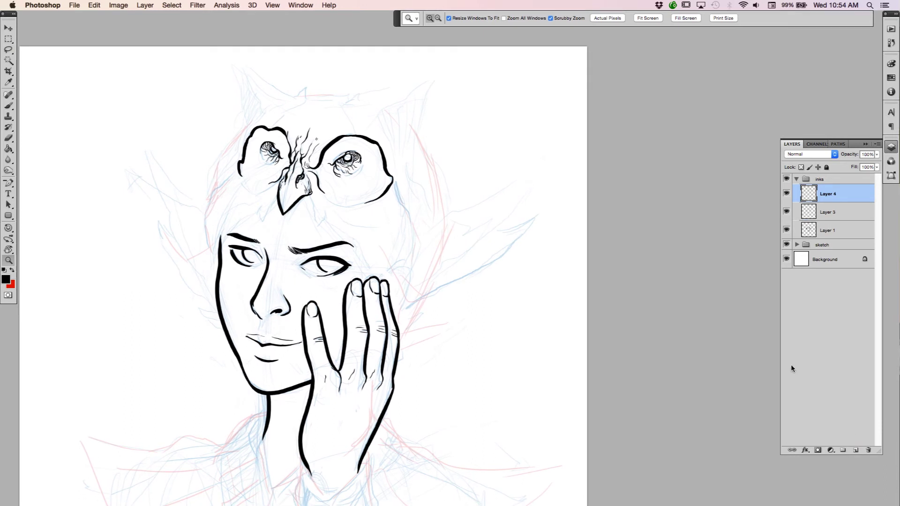
left_click_drag(513, 117, 557, 150)
left_click(546, 144, "alt")
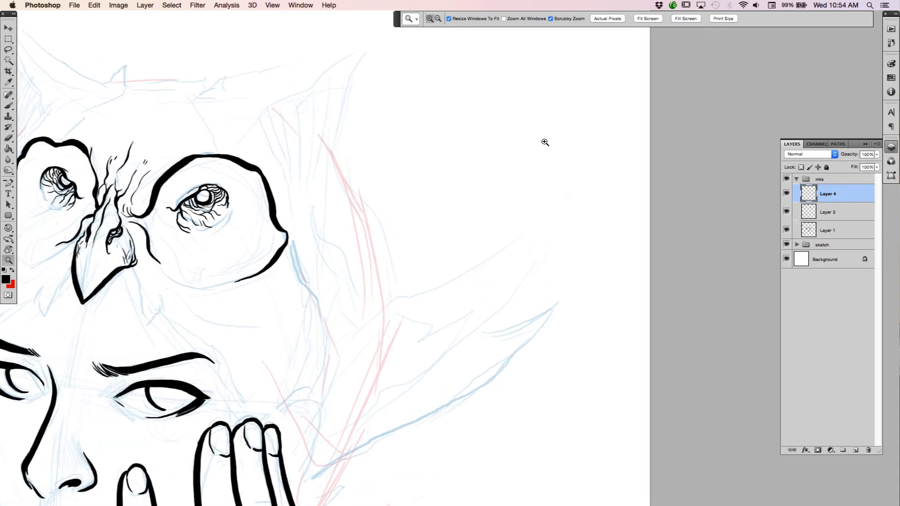
key("b")
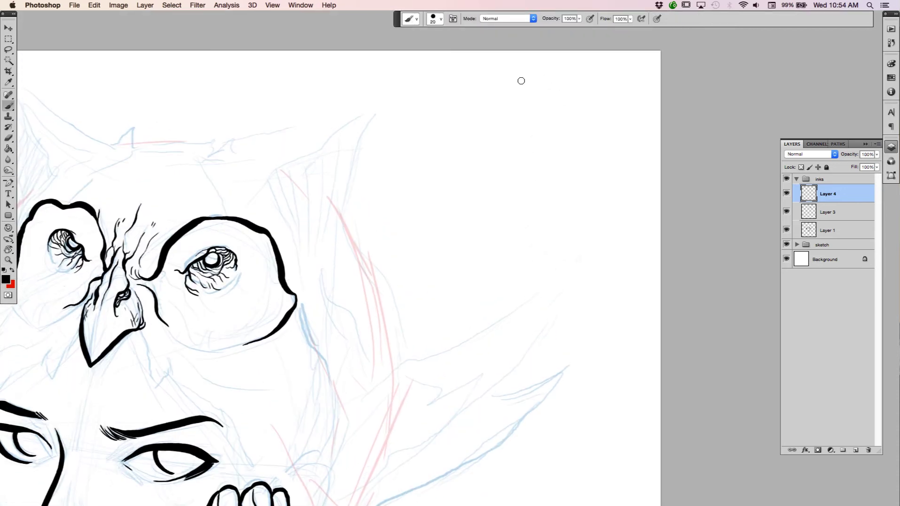
mouse_move(500, 66)
left_mouse_down()
mouse_move(506, 147)
mouse_move(390, 173)
left_mouse_up()
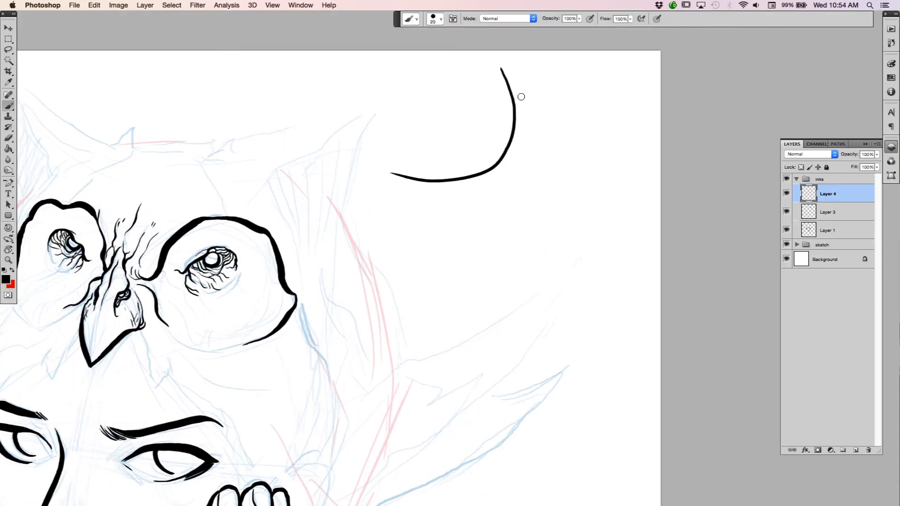
left_click_drag(538, 66, 464, 247)
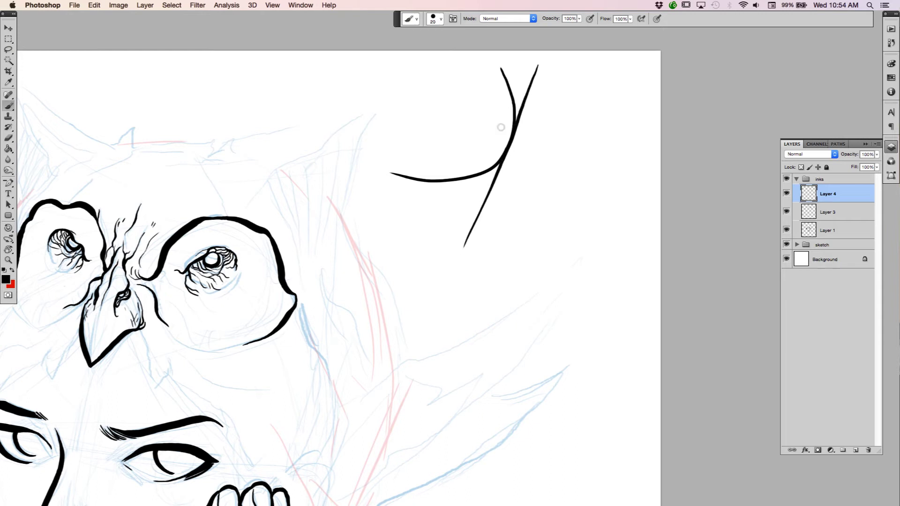
Step: Circle the spot where the curve and line meet, and label it TANGENT with an arrow
mouse_move(501, 129)
left_mouse_down()
mouse_move(536, 134)
mouse_move(570, 115)
left_mouse_up()
mouse_move(564, 117)
left_mouse_down()
mouse_move(562, 129)
mouse_move(580, 130)
left_mouse_up()
mouse_move(569, 123)
left_mouse_down()
mouse_move(594, 116)
mouse_move(616, 133)
mouse_move(616, 124)
left_mouse_up()
mouse_move(620, 119)
left_mouse_down()
mouse_move(619, 132)
mouse_move(630, 117)
left_mouse_up()
mouse_move(635, 118)
left_mouse_down()
mouse_move(635, 131)
mouse_move(645, 118)
left_mouse_up()
left_click_drag(578, 315, 565, 235)
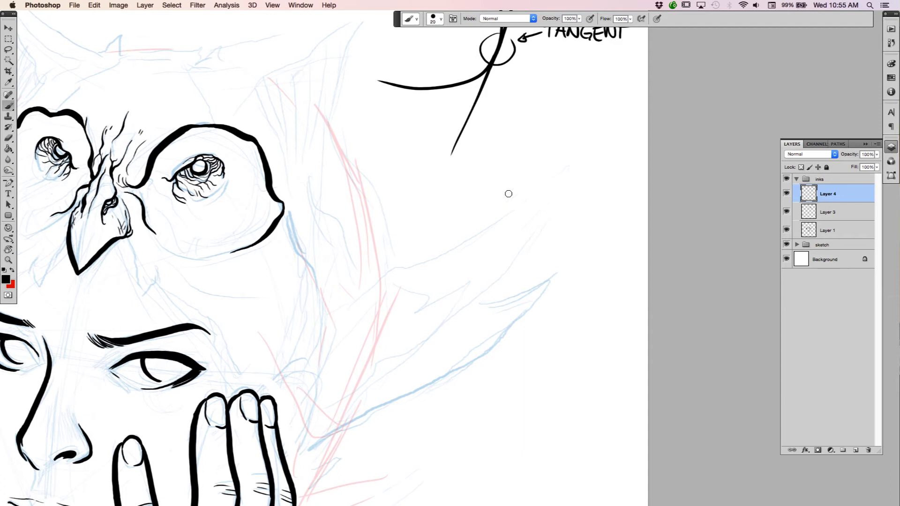
left_click_drag(521, 154, 476, 289)
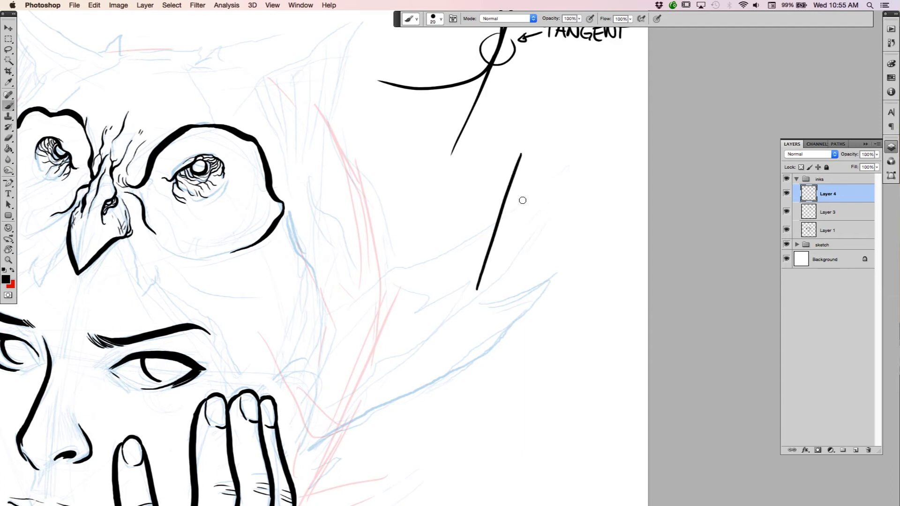
key("super+z")
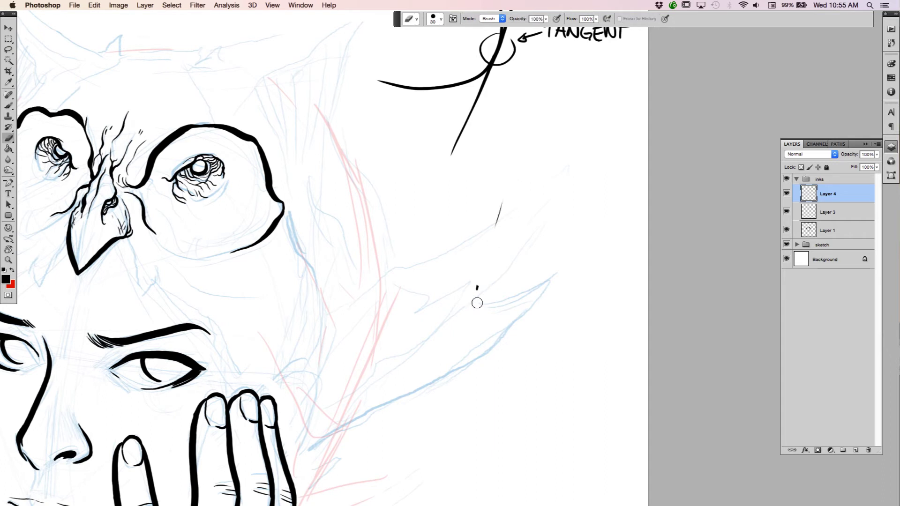
Step: Draw a box in perspective below the tangent example
mouse_move(516, 141)
left_mouse_down()
mouse_move(522, 189)
mouse_move(469, 220)
left_mouse_up()
left_click_drag(491, 172, 518, 185)
mouse_move(488, 138)
left_mouse_down()
mouse_move(492, 173)
mouse_move(514, 141)
mouse_move(455, 171)
mouse_move(451, 202)
mouse_move(491, 173)
left_mouse_up()
mouse_move(451, 203)
left_mouse_down()
mouse_move(479, 217)
mouse_move(463, 220)
mouse_move(479, 210)
left_mouse_up()
key("e")
key("b")
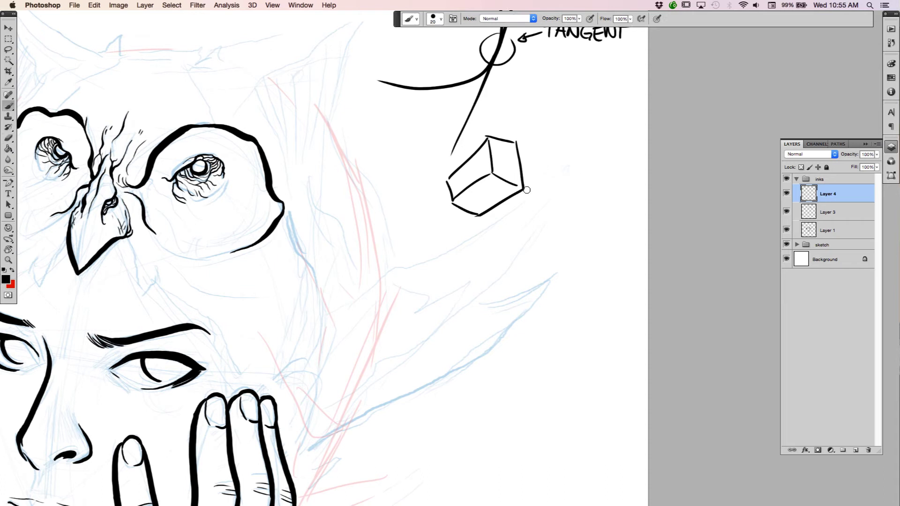
Step: Draw a second, smaller box whose corner touches the first box's lower corner
left_click_drag(525, 188, 547, 165)
mouse_move(524, 190)
left_mouse_down()
mouse_move(546, 206)
mouse_move(566, 179)
mouse_move(531, 230)
mouse_move(551, 241)
left_mouse_up()
mouse_move(545, 205)
left_mouse_down()
mouse_move(551, 241)
mouse_move(570, 211)
left_mouse_up()
left_click_drag(567, 180, 572, 222)
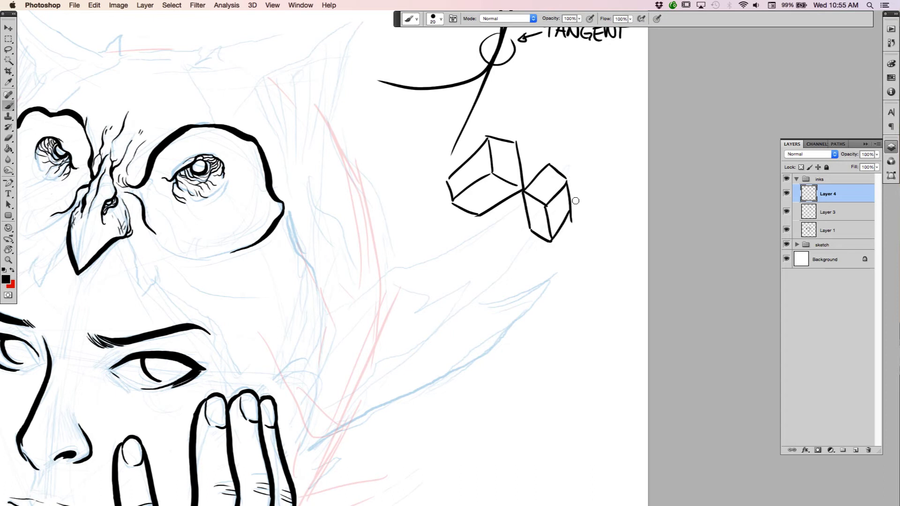
Step: Mark the corner where the two boxes touch with a small circle, undoing a stray stroke
left_click_drag(527, 185, 533, 184)
left_click_drag(524, 208, 528, 224)
key("super+z")
left_click_drag(523, 184, 530, 229)
Step: Discard a trial lasso selection and undo the circle around the touching corners
left_click(9, 49)
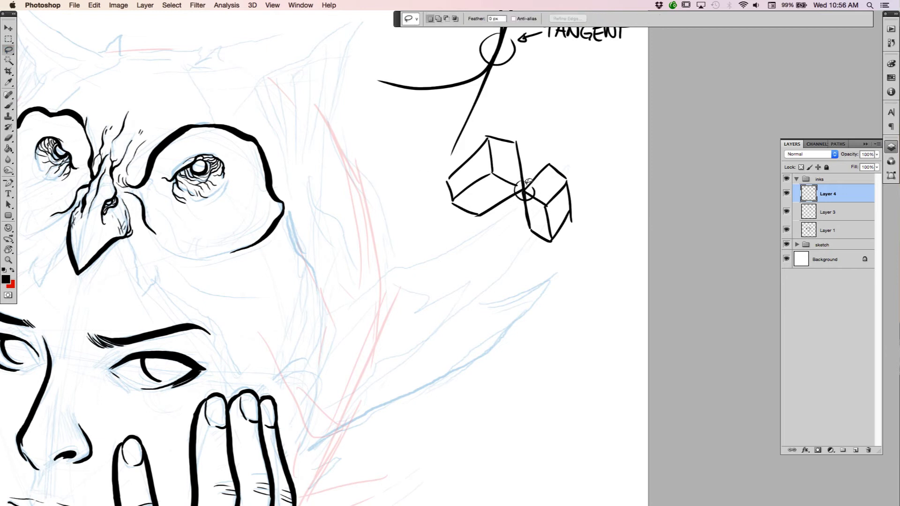
mouse_move(522, 194)
left_mouse_down()
mouse_move(568, 145)
mouse_move(530, 175)
left_mouse_up()
key("super+d")
key("alt+super+z")
key("alt+super+z")
key("alt+super+z")
key("alt+super+z")
Step: Lasso the smaller box and try offsetting it slightly from the larger box's corner, undoing the move
mouse_move(552, 158)
left_mouse_down()
mouse_move(522, 190)
mouse_move(525, 249)
mouse_move(594, 157)
left_mouse_up()
key("v")
left_click_drag(551, 219, 553, 226)
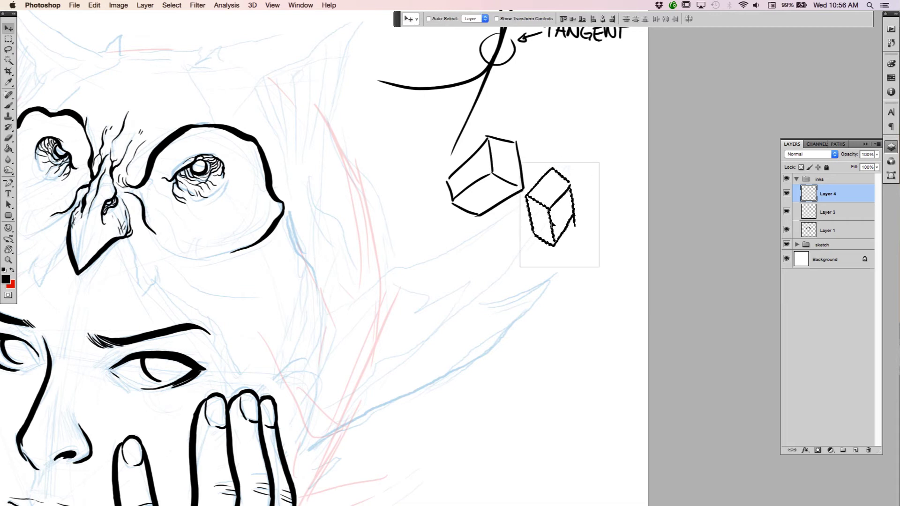
key("super+d")
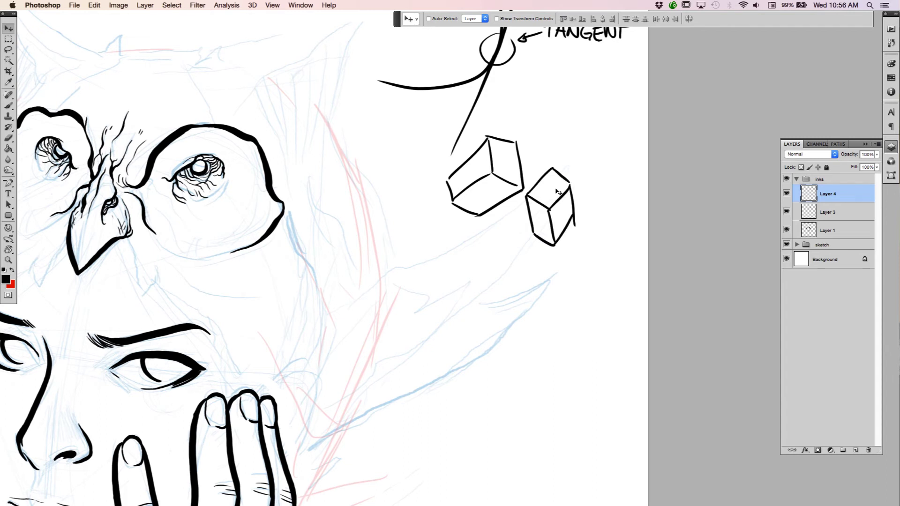
key("super+alt+z")
key("super+alt+z")
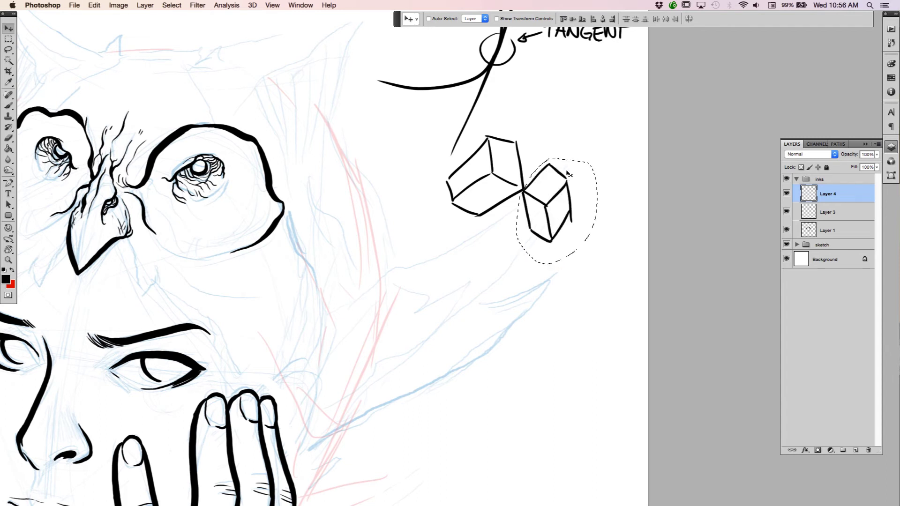
Step: Lasso the smaller box and try shifting it slightly up against the larger box's side
key("super+d")
key("e")
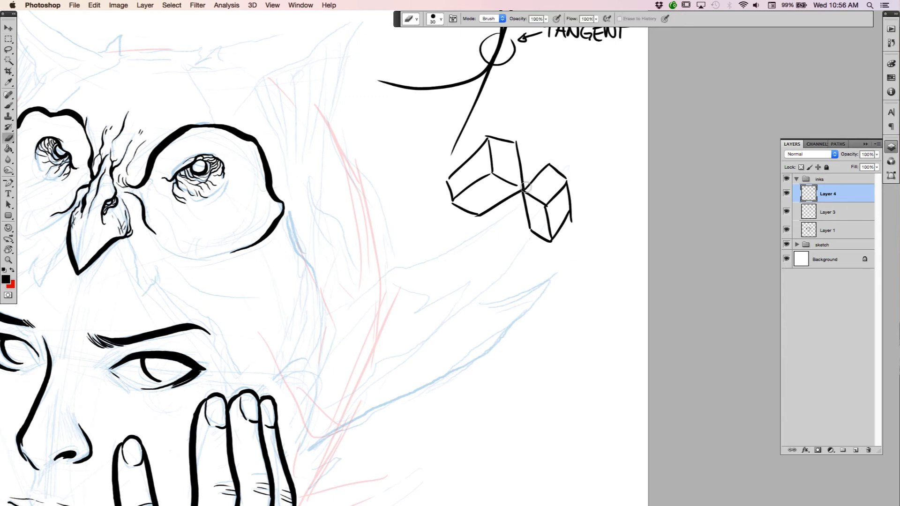
key("l")
mouse_move(562, 150)
left_mouse_down()
mouse_move(539, 150)
mouse_move(518, 229)
mouse_move(577, 157)
left_mouse_up()
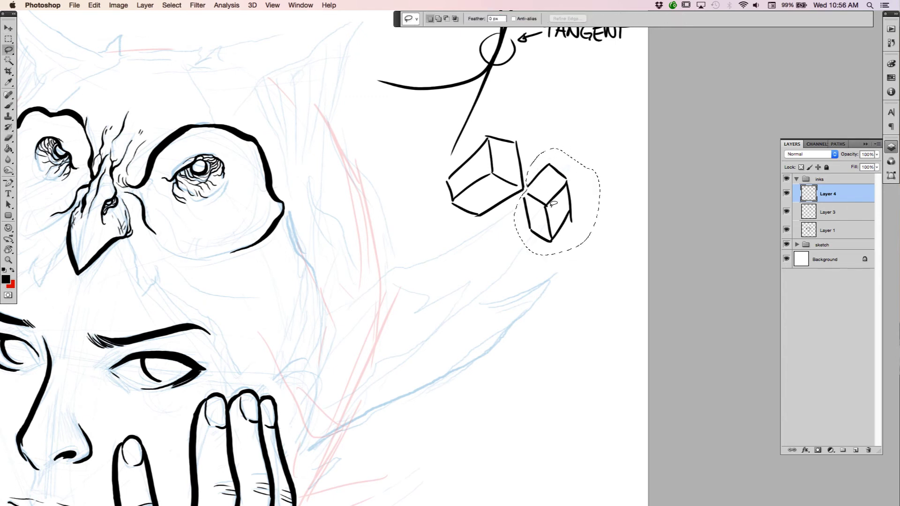
key("v")
left_click_drag(549, 215, 544, 207)
key("super+d")
key("b")
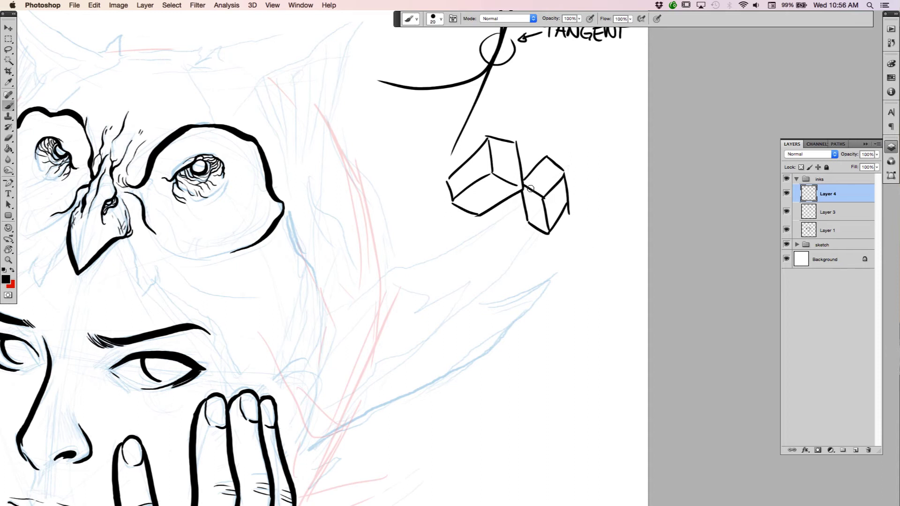
key("z")
mouse_move(578, 252)
left_mouse_down()
mouse_move(523, 244)
mouse_move(573, 237)
mouse_move(609, 251)
mouse_move(581, 256)
mouse_move(596, 258)
left_mouse_up()
key("b")
key("z")
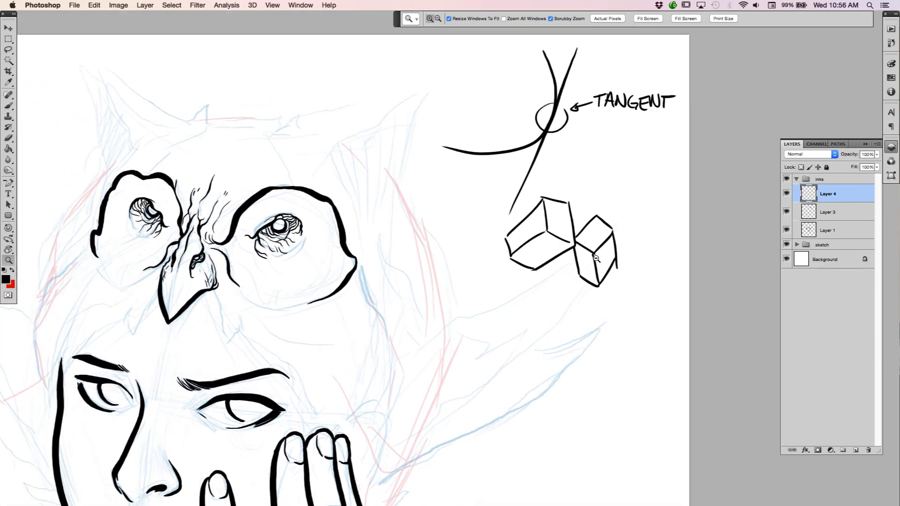
key("b")
left_click_drag(596, 240, 559, 221)
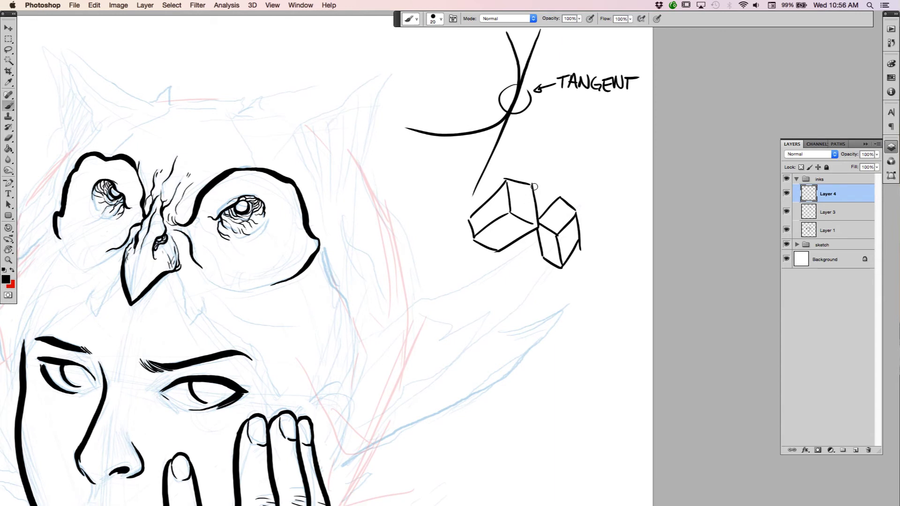
Step: Undo the smaller box's last move and the selection changes around it
key("alt+super+z")
key("alt+super+z")
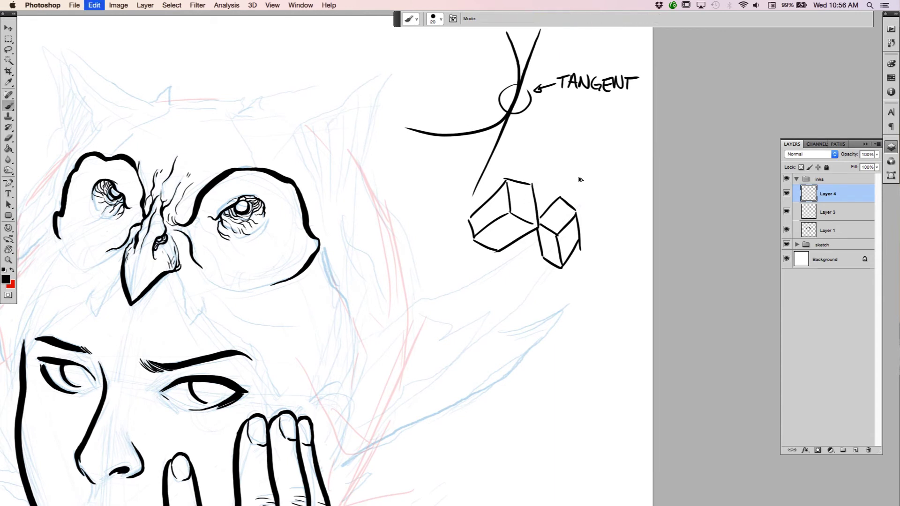
key("alt+super+z")
key("alt+super+z")
key("alt+super+z")
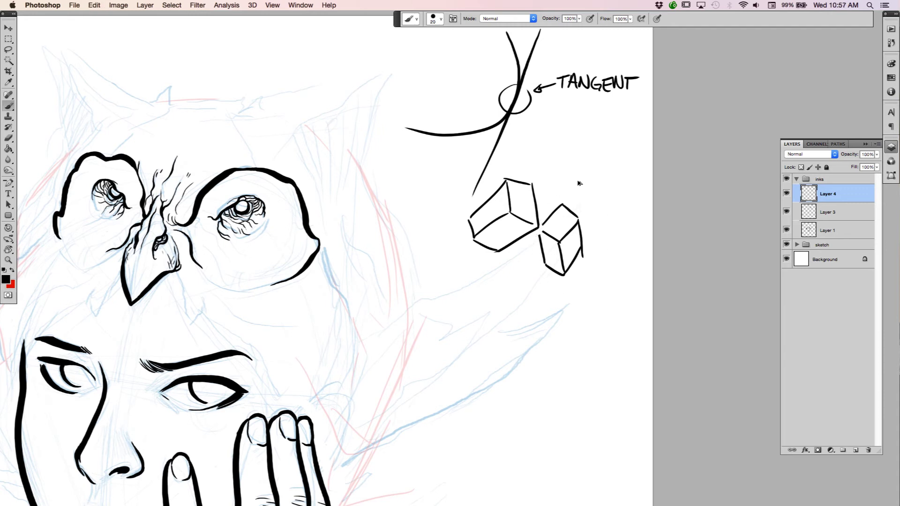
Step: Thicken the larger box's outer contour with heavy brush strokes to separate it from the smaller box
mouse_move(534, 186)
left_mouse_down()
mouse_move(539, 229)
mouse_move(498, 253)
mouse_move(474, 244)
mouse_move(467, 221)
mouse_move(494, 190)
left_mouse_up()
left_click_drag(509, 179, 533, 185)
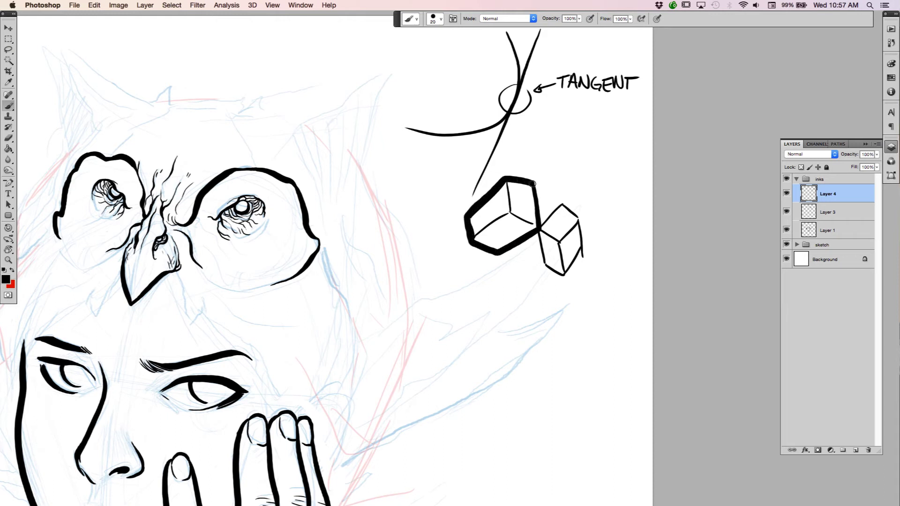
key("z")
mouse_move(589, 270)
left_mouse_down()
mouse_move(529, 275)
mouse_move(585, 290)
left_mouse_up()
key("b")
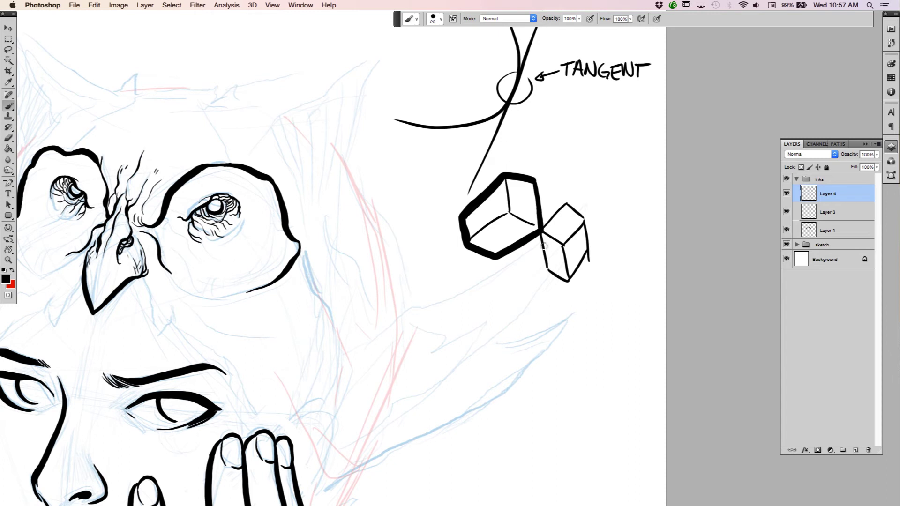
left_click_drag(558, 202, 554, 254)
Step: Delete Layer 4 with the tangent examples and return to the owl's eyes and beak
left_click_drag(847, 202, 868, 450)
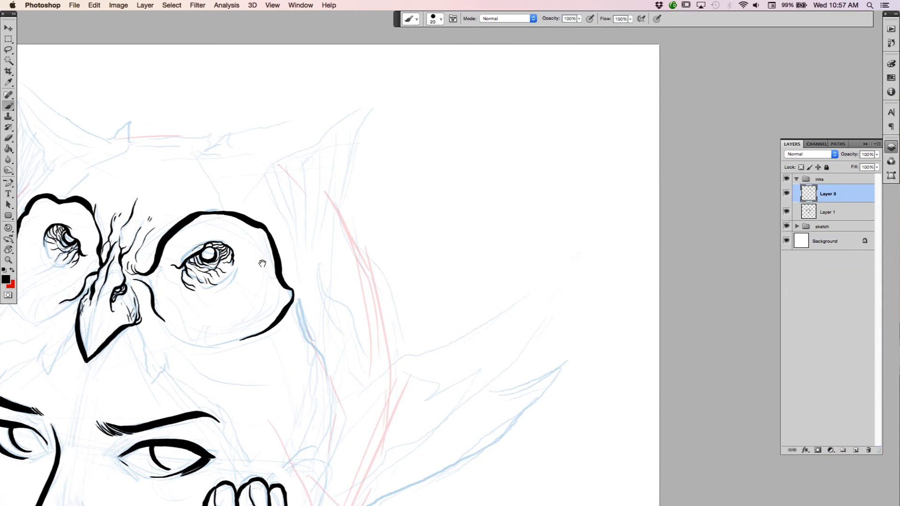
left_click_drag(286, 244, 489, 198)
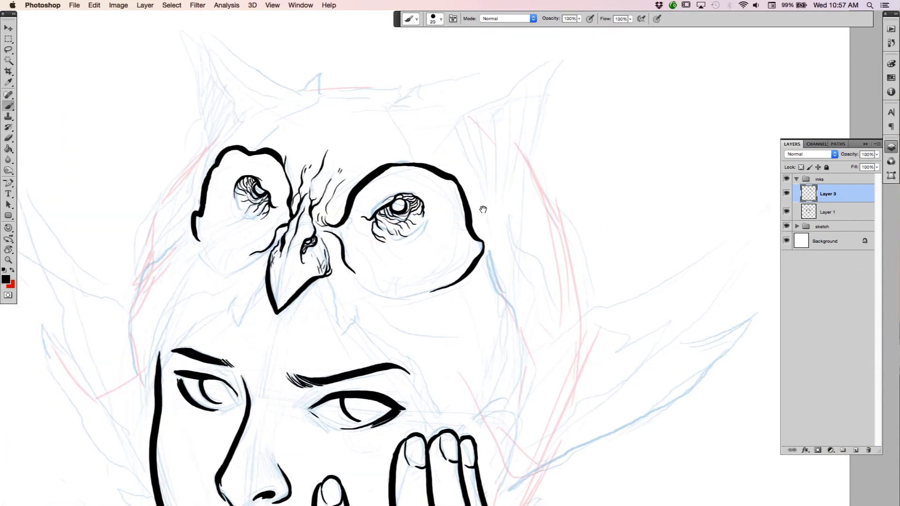
left_click_drag(358, 196, 389, 202)
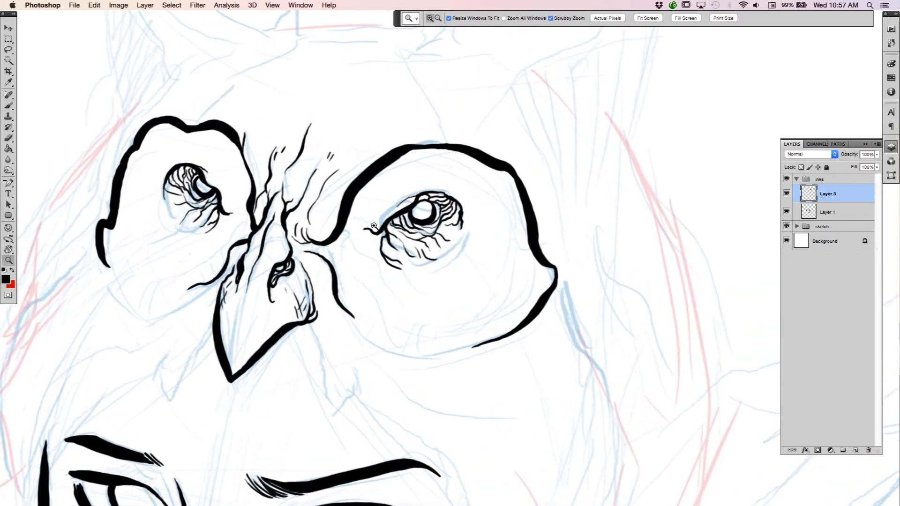
left_click_drag(370, 239, 480, 224)
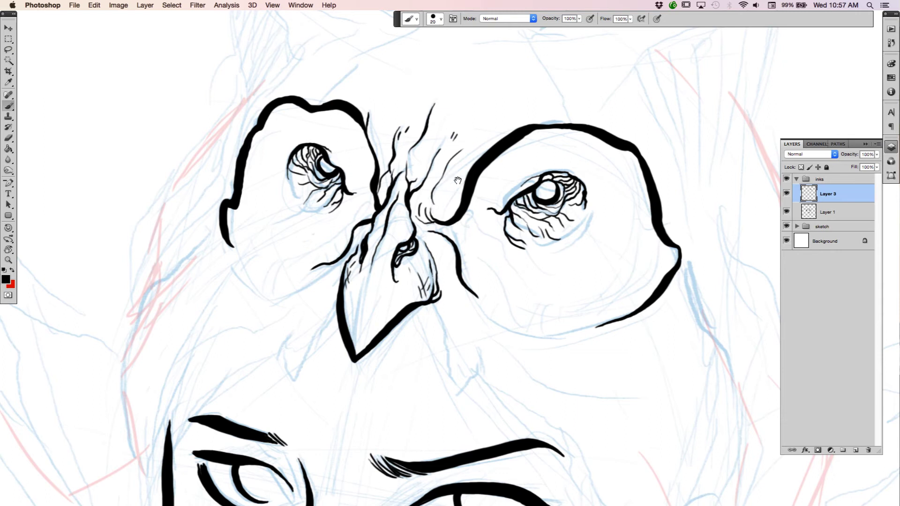
Step: Ink fine wrinkle lines between the owl's beak and both eyes, including short creases at the left eye's inner corner
left_click_drag(318, 244, 377, 207)
mouse_move(464, 214)
left_mouse_down()
mouse_move(479, 245)
mouse_move(509, 262)
mouse_move(551, 301)
left_mouse_up()
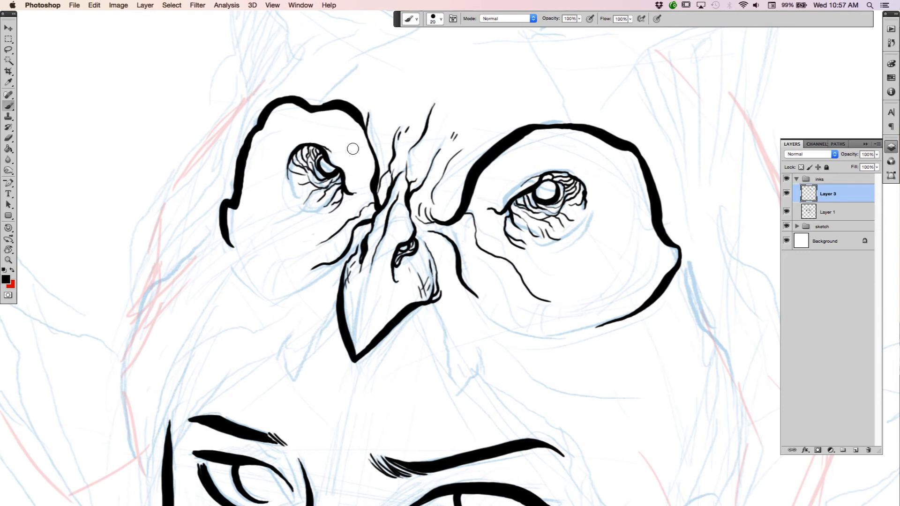
left_click_drag(357, 155, 368, 188)
left_click_drag(471, 200, 517, 173)
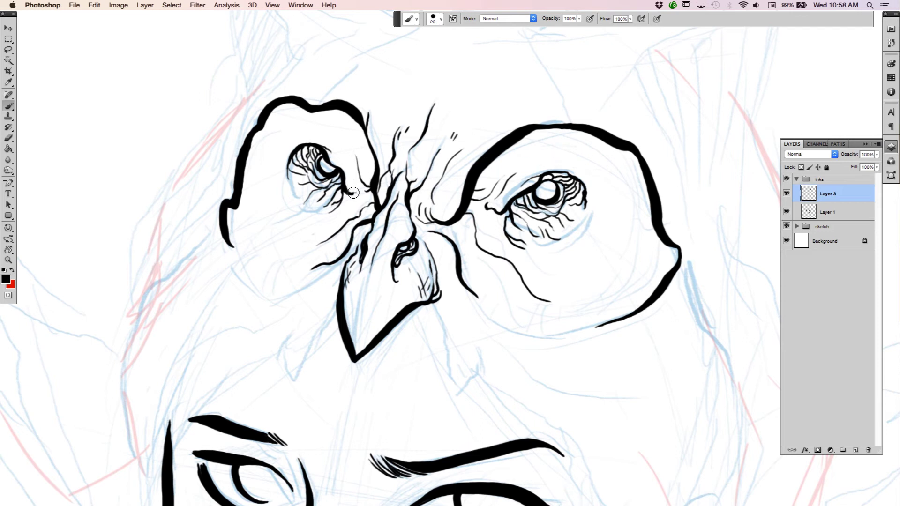
left_click_drag(357, 192, 360, 177)
key("e")
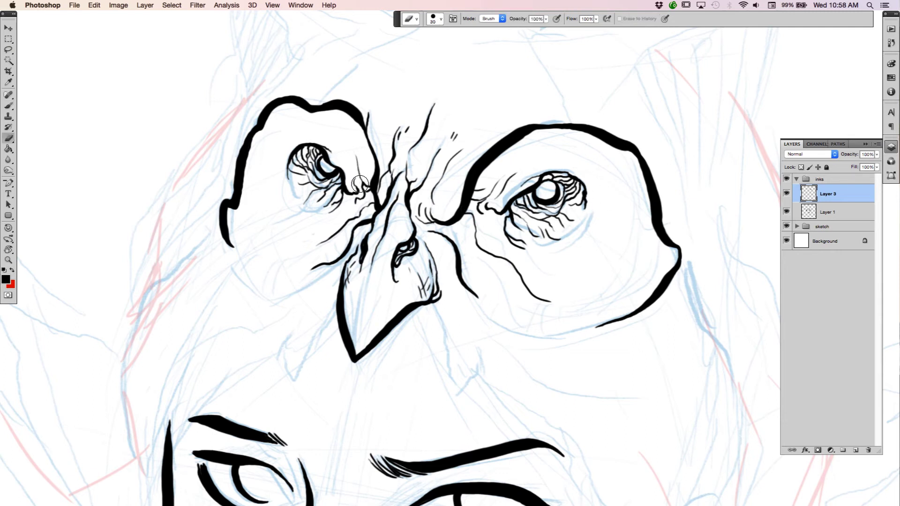
key("b")
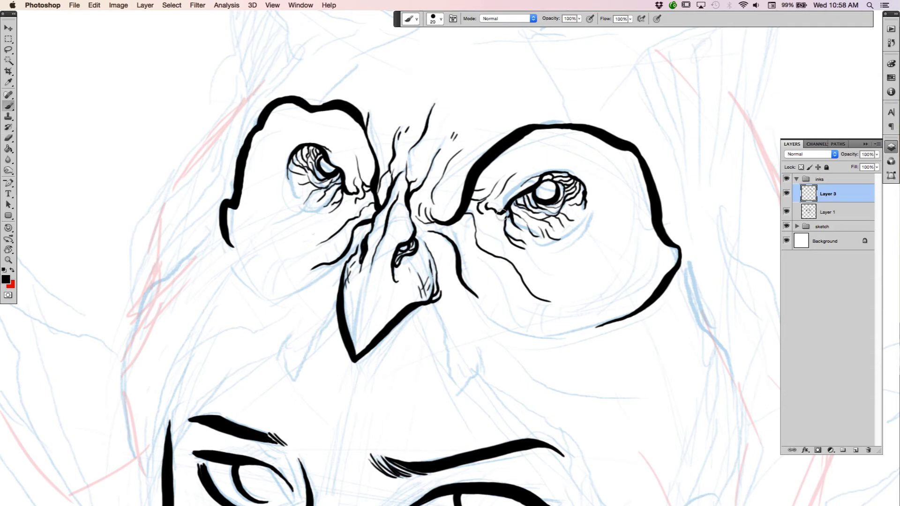
Step: Ink the lower lid contours of both owl eyes and thin creases just under the two upper socket outlines
left_click_drag(500, 219, 502, 239)
mouse_move(574, 232)
left_mouse_down()
mouse_move(593, 215)
mouse_move(590, 205)
left_mouse_up()
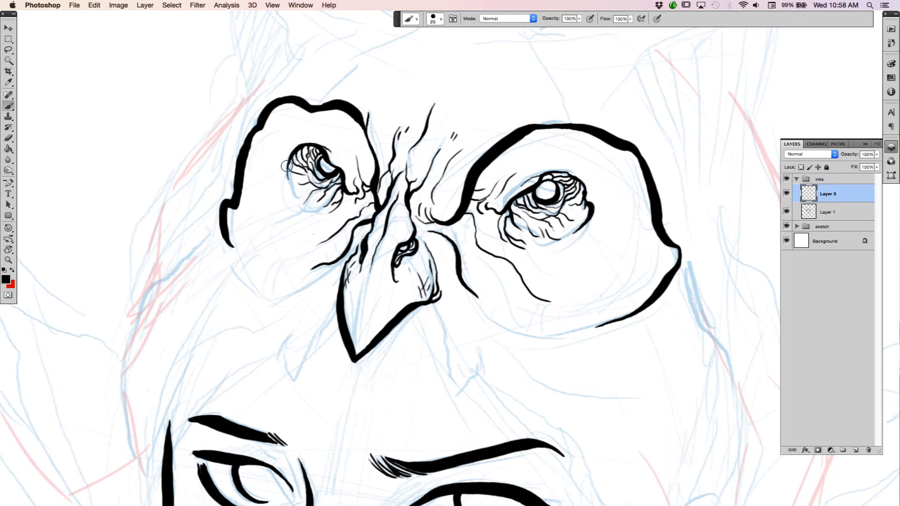
mouse_move(289, 162)
left_mouse_down()
mouse_move(284, 192)
mouse_move(296, 197)
left_mouse_up()
mouse_move(573, 134)
left_mouse_down()
mouse_move(518, 156)
mouse_move(485, 165)
left_mouse_up()
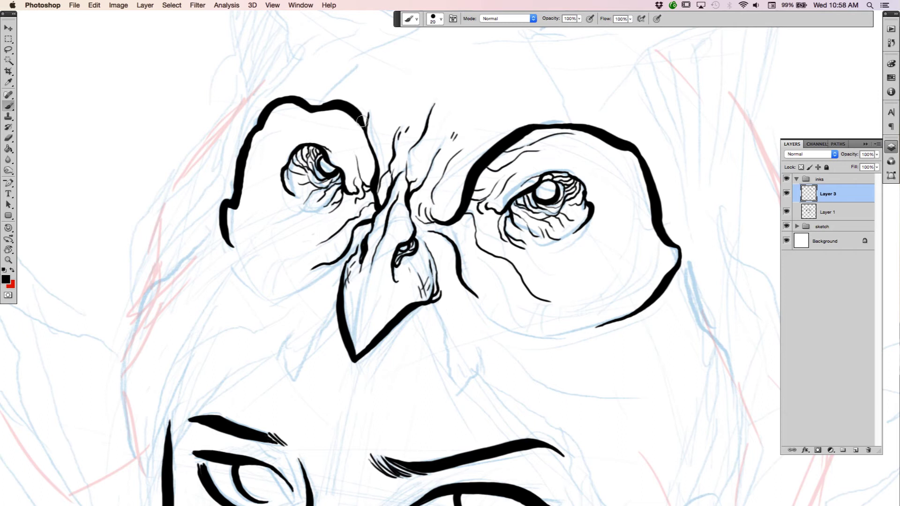
mouse_move(331, 118)
left_mouse_down()
mouse_move(358, 133)
mouse_move(368, 156)
left_mouse_up()
Step: Add creases beside the left owl eye and above both eyes, and erase the stray black mark on the head's right side
left_click_drag(710, 438, 699, 417)
left_click_drag(283, 168, 281, 187)
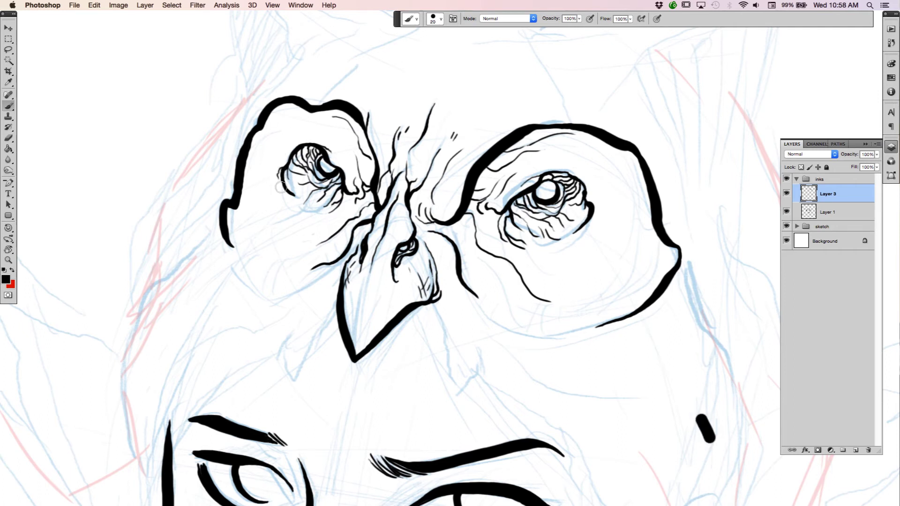
mouse_move(281, 149)
left_mouse_down()
mouse_move(300, 138)
mouse_move(328, 144)
left_mouse_up()
left_click_drag(561, 158, 600, 179)
key("e")
left_click_drag(711, 440, 696, 412)
key("b")
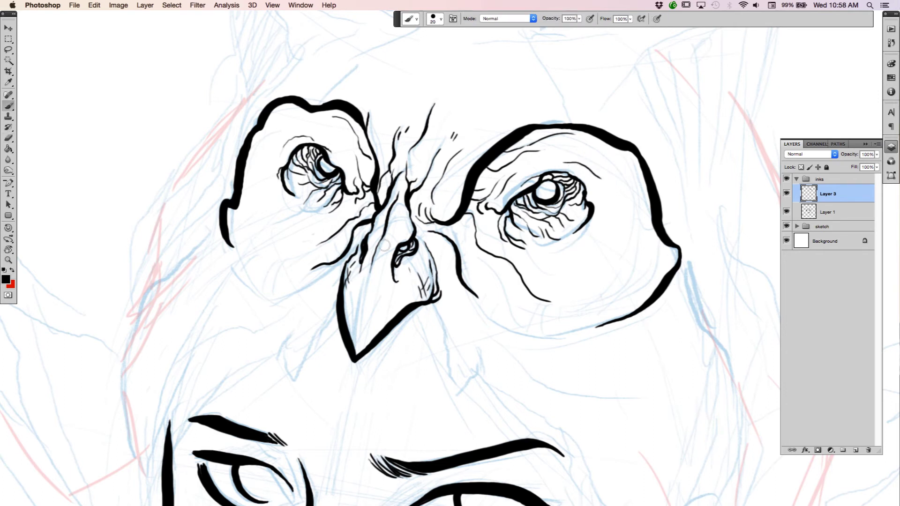
Step: Ink wrinkle lines around the outer side, top and underside of the left owl eye socket
mouse_move(248, 150)
left_mouse_down()
mouse_move(247, 171)
mouse_move(271, 211)
left_mouse_up()
mouse_move(278, 223)
left_mouse_down()
mouse_move(334, 219)
mouse_move(266, 223)
mouse_move(241, 236)
mouse_move(261, 203)
left_mouse_up()
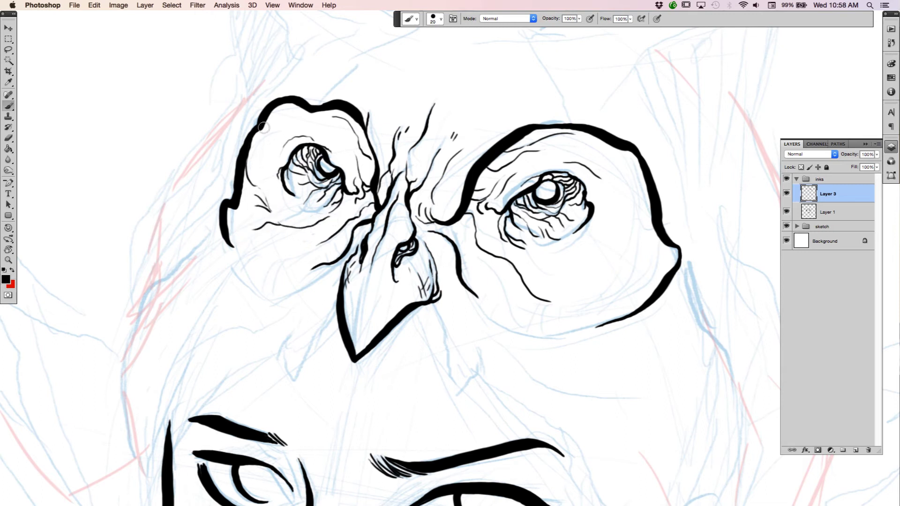
mouse_move(263, 125)
left_mouse_down()
mouse_move(257, 168)
mouse_move(281, 204)
left_mouse_up()
mouse_move(277, 128)
left_mouse_down()
mouse_move(298, 114)
mouse_move(334, 117)
left_mouse_up()
Step: Ink curved wrinkle lines below and along the outer side of the right owl eye, cleaning them up with the Eraser
mouse_move(554, 261)
left_mouse_down()
mouse_move(600, 239)
mouse_move(605, 215)
left_mouse_up()
mouse_move(616, 150)
left_mouse_down()
mouse_move(636, 186)
mouse_move(600, 267)
mouse_move(619, 273)
mouse_move(650, 256)
left_mouse_up()
mouse_move(529, 261)
left_mouse_down()
mouse_move(577, 296)
mouse_move(616, 287)
mouse_move(658, 254)
left_mouse_up()
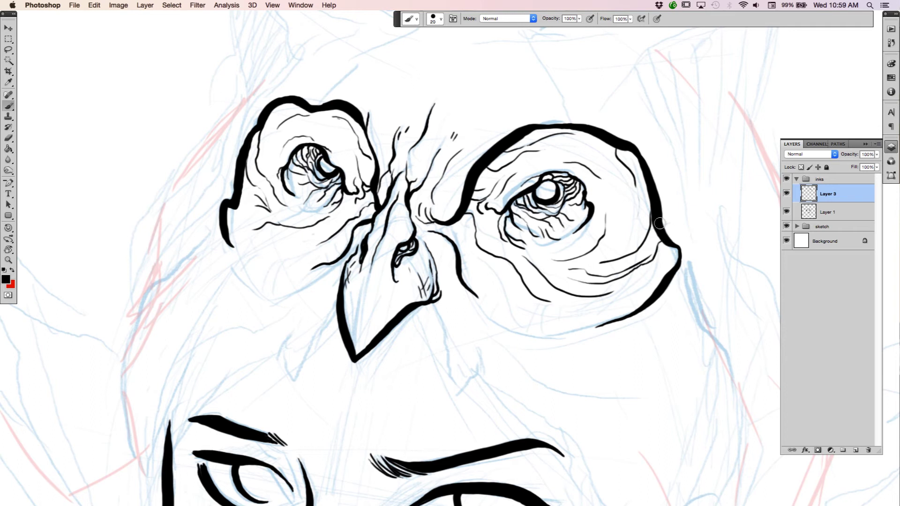
left_click_drag(645, 208, 628, 230)
key("e")
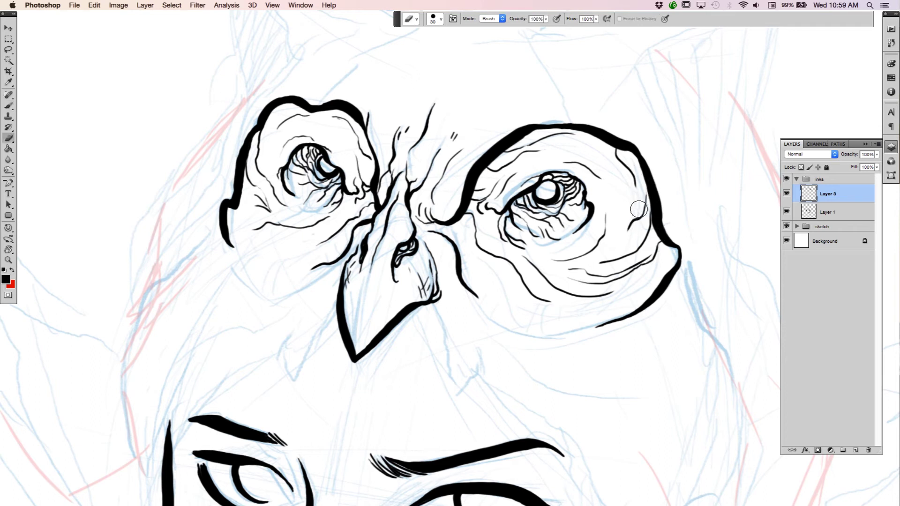
key("b")
left_click_drag(628, 230, 607, 245)
left_click_drag(593, 191, 588, 214)
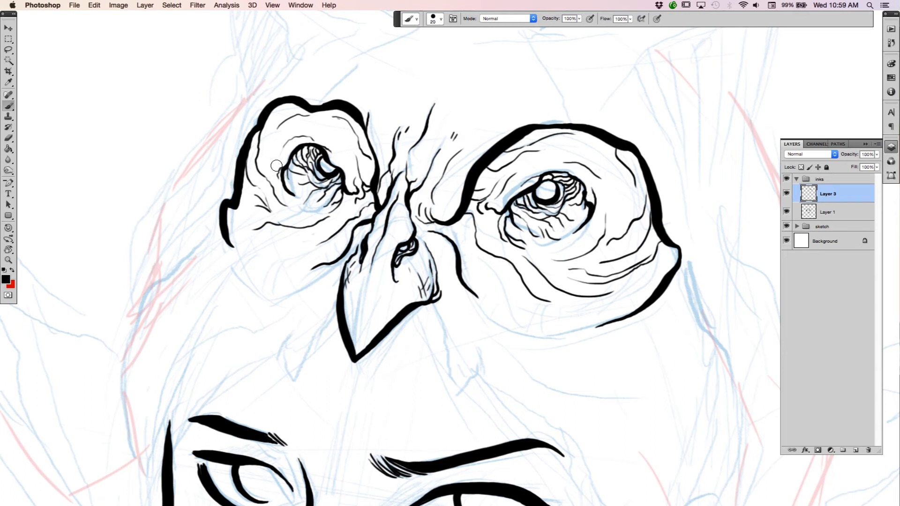
Step: Add an outer crease to the left owl socket and short wrinkle lines along the lower parts of both sockets
left_click_drag(271, 118, 267, 171)
mouse_move(273, 280)
left_mouse_down()
mouse_move(280, 263)
mouse_move(316, 244)
left_mouse_up()
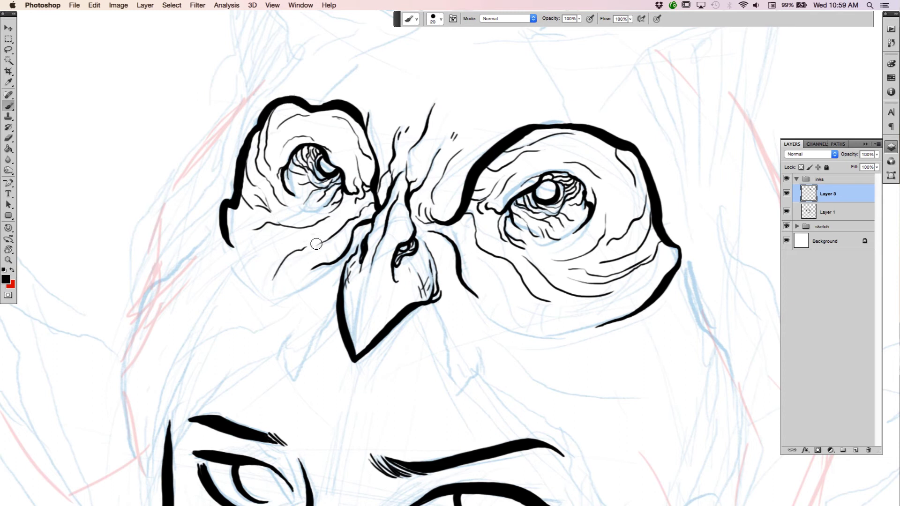
left_click_drag(264, 270, 320, 239)
left_click_drag(530, 326, 529, 296)
mouse_move(543, 329)
left_mouse_down()
mouse_move(548, 300)
mouse_move(569, 317)
mouse_move(654, 189)
left_mouse_up()
Step: Rotate the canvas and ink the outlines of the pointed feather tufts on both sides of the owl's beak
key("r")
left_click_drag(594, 233, 591, 199)
left_click_drag(478, 221, 528, 155)
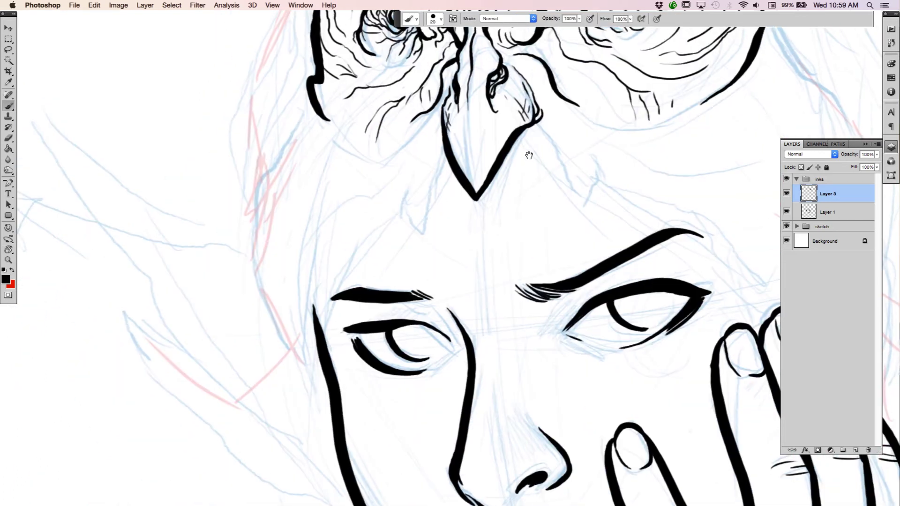
left_click_drag(443, 135, 425, 225)
mouse_move(402, 190)
left_mouse_down()
mouse_move(427, 237)
mouse_move(436, 167)
left_mouse_up()
left_click_drag(530, 126, 582, 214)
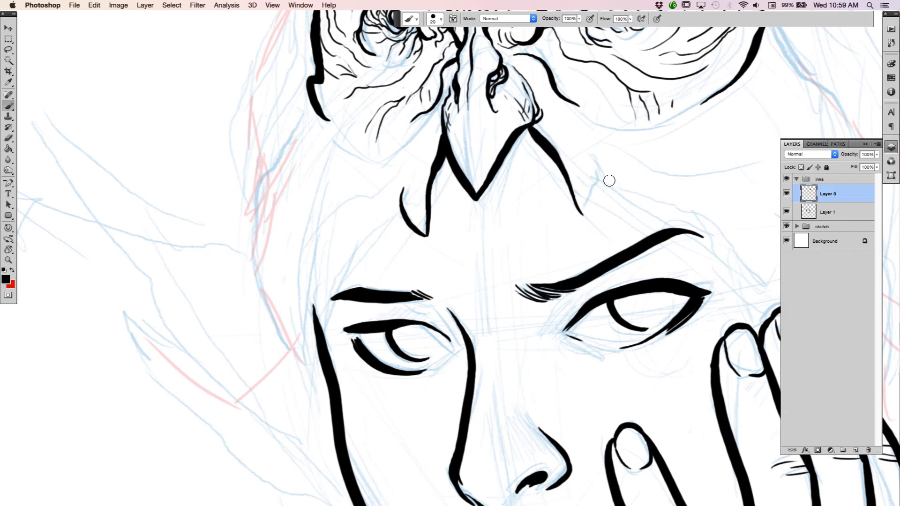
mouse_move(596, 156)
left_mouse_down()
mouse_move(600, 181)
mouse_move(585, 213)
left_mouse_up()
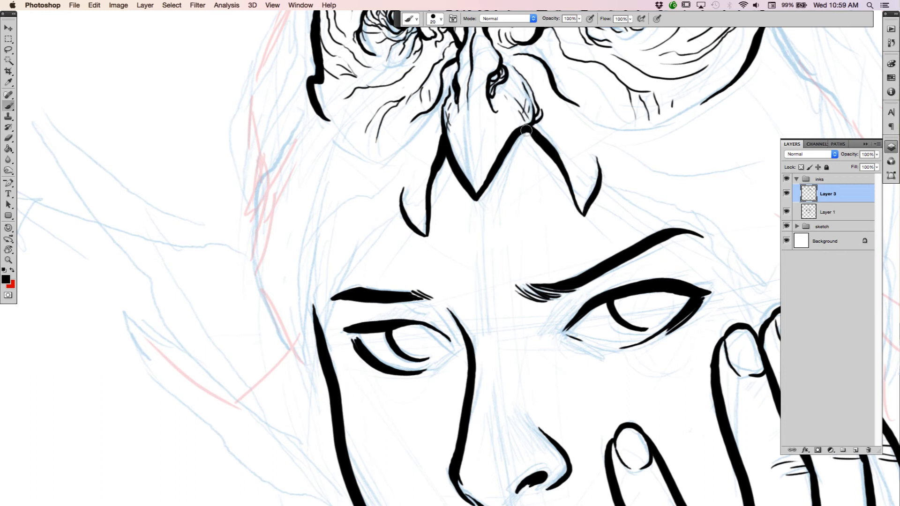
Step: Thicken the black line where the right feather tuft meets the edge of the beak
left_click_drag(530, 132, 515, 143)
left_click_drag(531, 136, 542, 145)
left_click_drag(534, 137, 504, 144)
Step: Add fine feather lines to the upper parts of the left and right tufts beside the beak
mouse_move(445, 155)
left_mouse_down()
mouse_move(452, 167)
mouse_move(431, 187)
mouse_move(426, 150)
mouse_move(430, 166)
mouse_move(407, 173)
mouse_move(420, 152)
mouse_move(397, 193)
mouse_move(397, 176)
mouse_move(401, 201)
left_mouse_up()
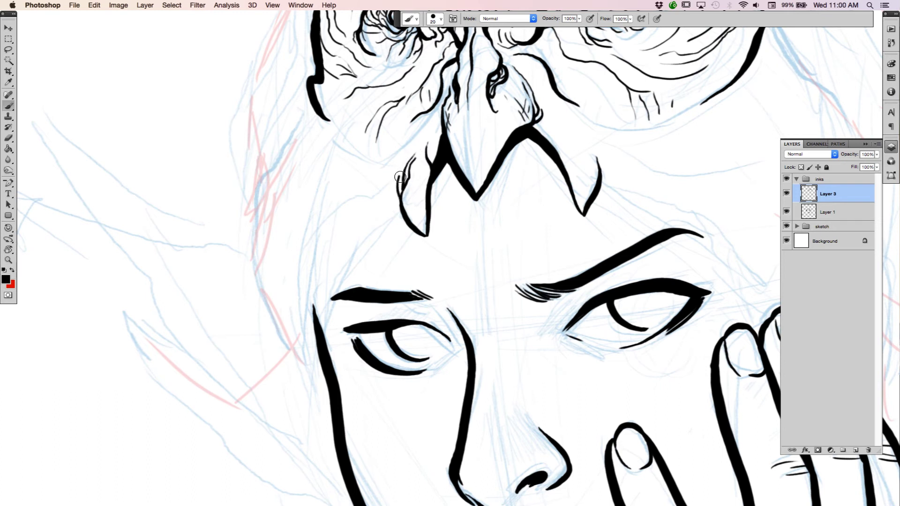
key("e")
key("b")
left_click_drag(564, 169, 566, 133)
left_click_drag(595, 143, 606, 181)
mouse_move(588, 141)
left_mouse_down()
mouse_move(596, 161)
mouse_move(571, 153)
mouse_move(573, 139)
left_mouse_up()
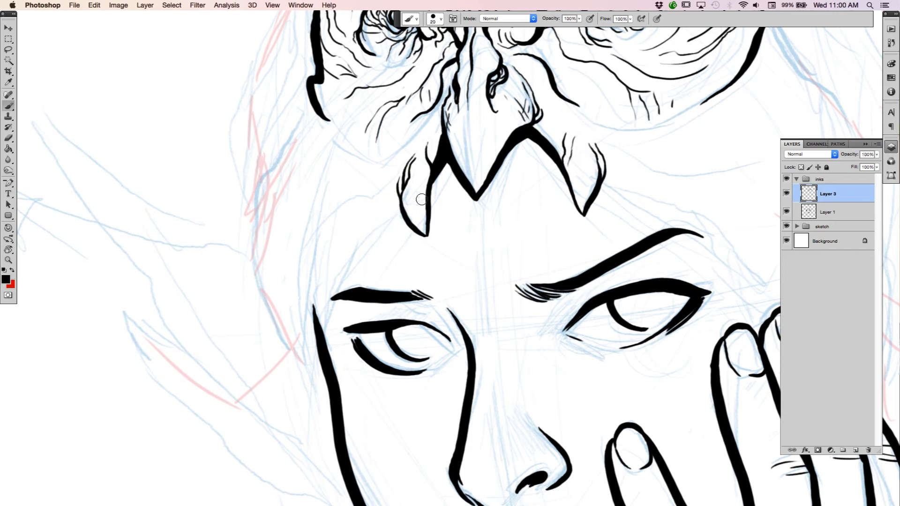
Step: Rotate the canvas back and ink the owl hood's edge from the left tuft down to the woman's face outline
key("r")
left_click_drag(649, 211, 658, 253)
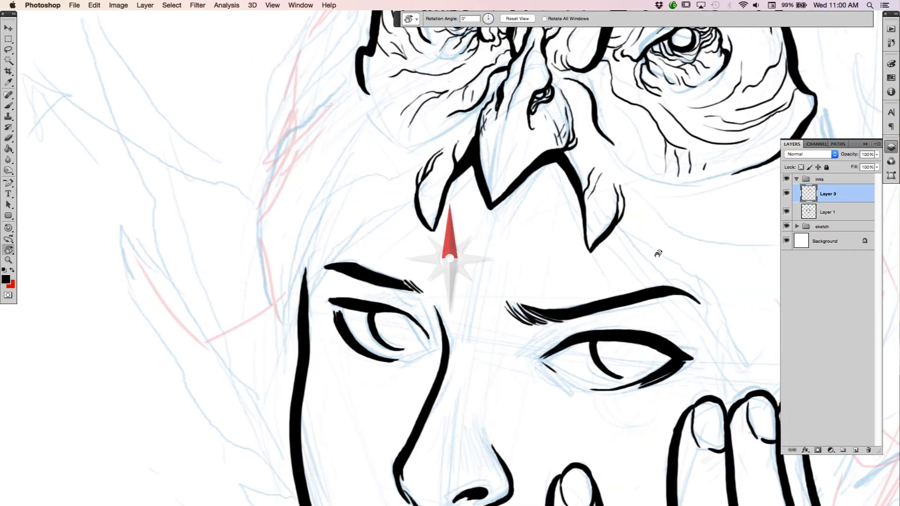
key("b")
left_click_drag(484, 172, 561, 139)
mouse_move(494, 166)
left_mouse_down()
mouse_move(462, 172)
mouse_move(417, 205)
mouse_move(374, 276)
left_mouse_up()
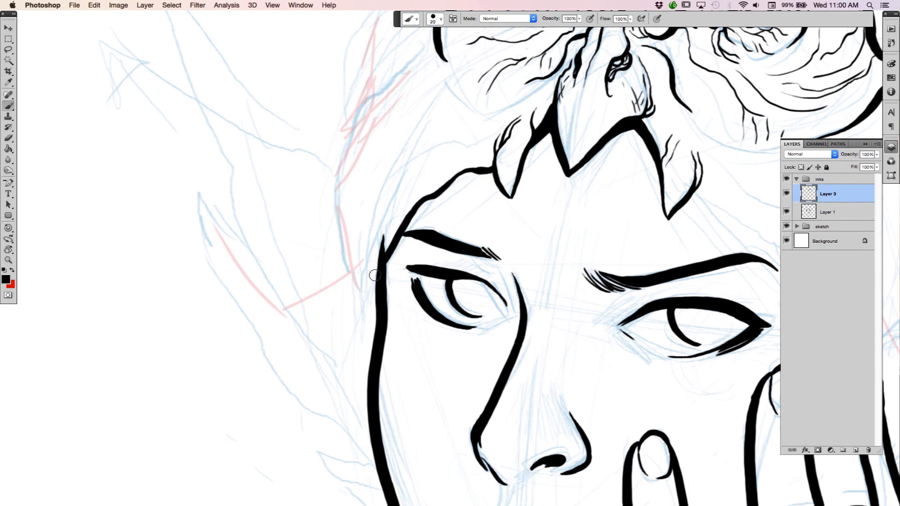
Step: Ink the start of the hood's edge from the right tuft toward the woman's right-hand eyebrow
scroll(578, 159, "right", 10)
scroll(579, 159, "down", 3)
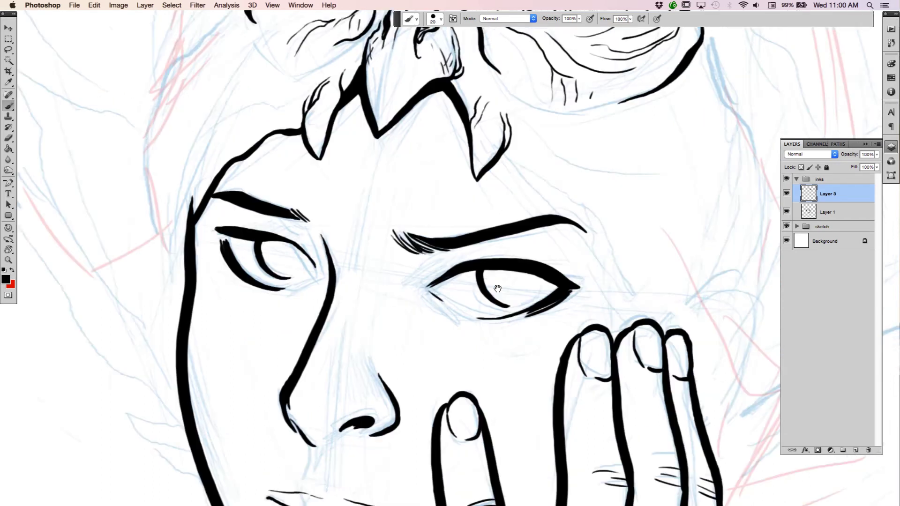
left_click_drag(445, 147, 518, 192)
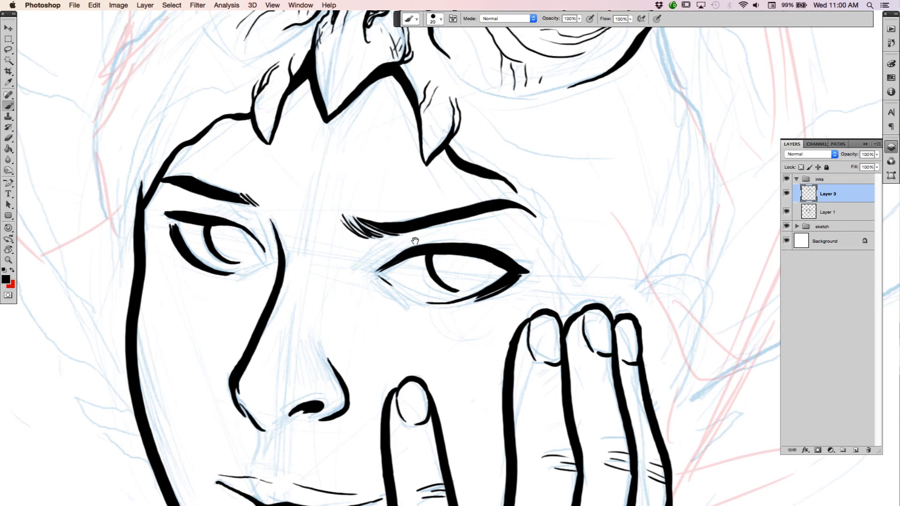
Step: Add short feather lines above the hood's left edge and thicken that edge down to the face outline
left_click_drag(416, 240, 576, 289)
mouse_move(388, 131)
left_mouse_down()
mouse_move(389, 156)
mouse_move(376, 161)
mouse_move(383, 163)
mouse_move(355, 159)
mouse_move(365, 117)
left_mouse_up()
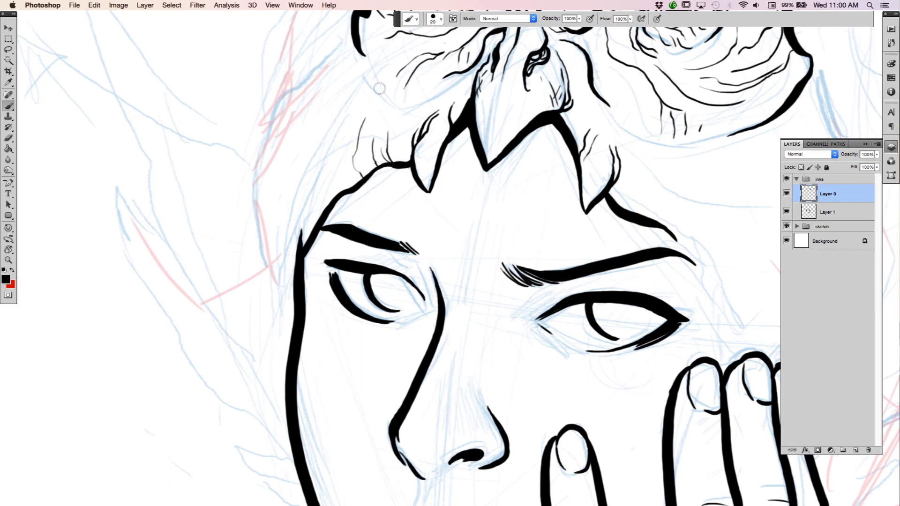
mouse_move(412, 168)
left_mouse_down()
mouse_move(384, 168)
mouse_move(343, 199)
mouse_move(303, 265)
left_mouse_up()
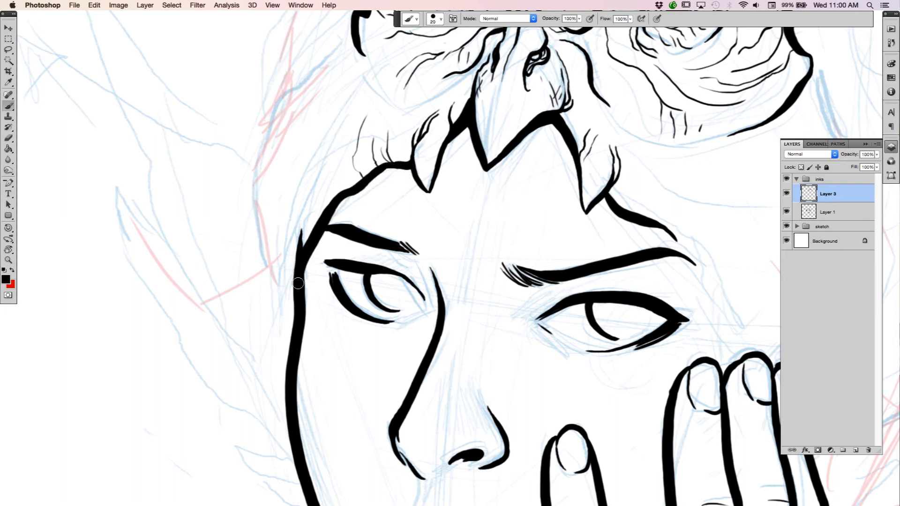
Step: Erase the tip of the face outline on Layer 1 that protrudes past the hood's left edge
left_click(831, 212)
key("e")
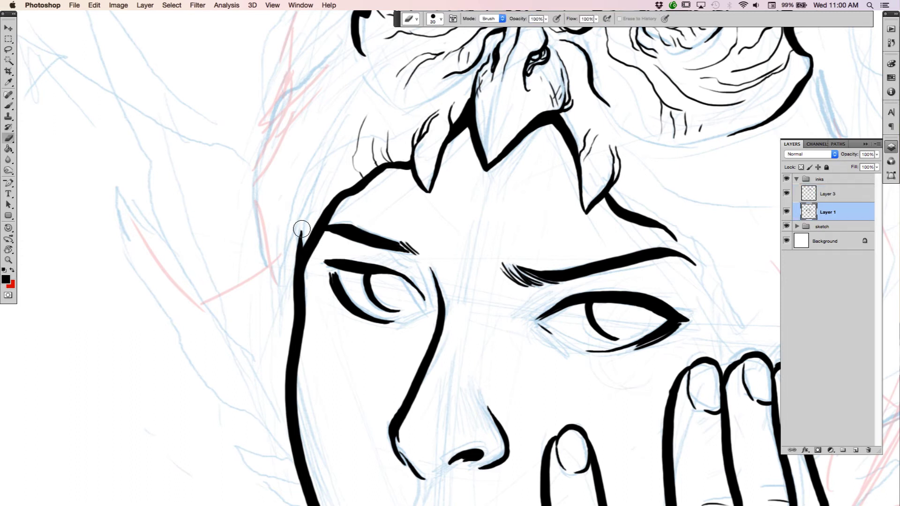
key("b")
Step: On Layer 3, continue the hood's right edge past the eyebrow down to the woman's fingertips, redoing the first attempt
left_click_drag(585, 363, 441, 326)
left_click(825, 200)
left_click_drag(628, 319, 546, 305)
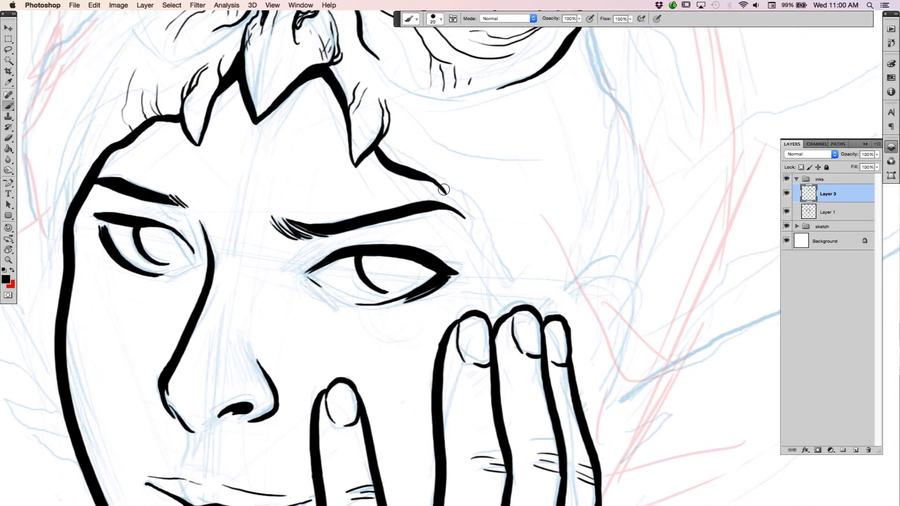
left_click_drag(445, 191, 484, 221)
key("super+z")
mouse_move(442, 187)
left_mouse_down()
mouse_move(488, 220)
mouse_move(516, 303)
left_mouse_up()
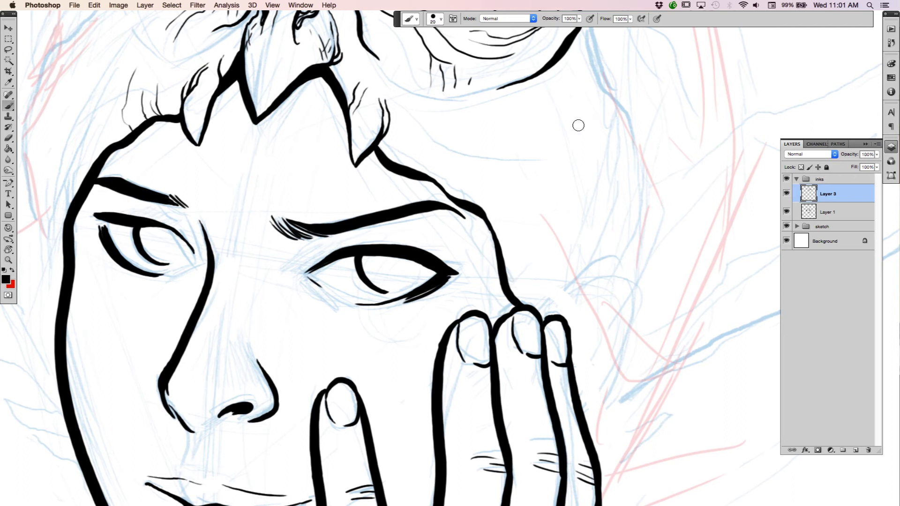
Step: Ink a thin curve under the right owl socket, extend its lower outline, and ink the left socket's lower contour
left_click_drag(564, 141, 560, 278)
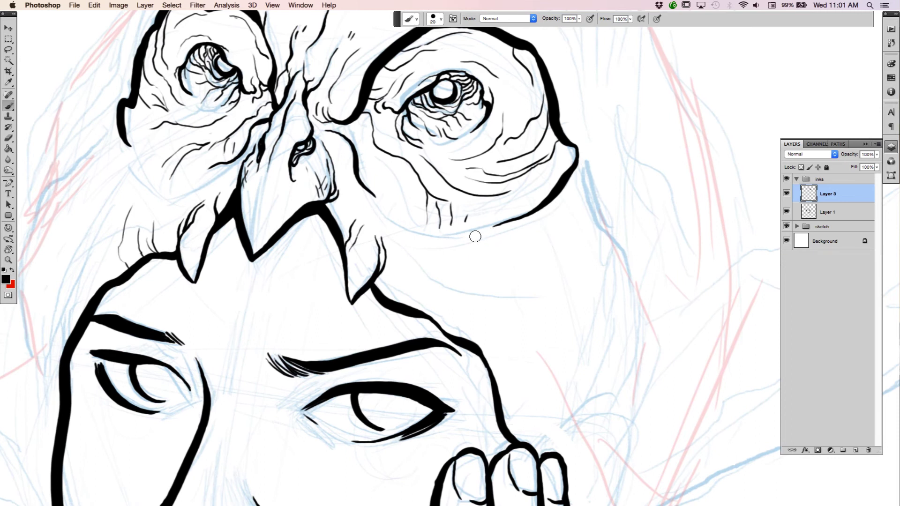
left_click_drag(437, 251, 562, 217)
scroll(418, 251, "left", 8)
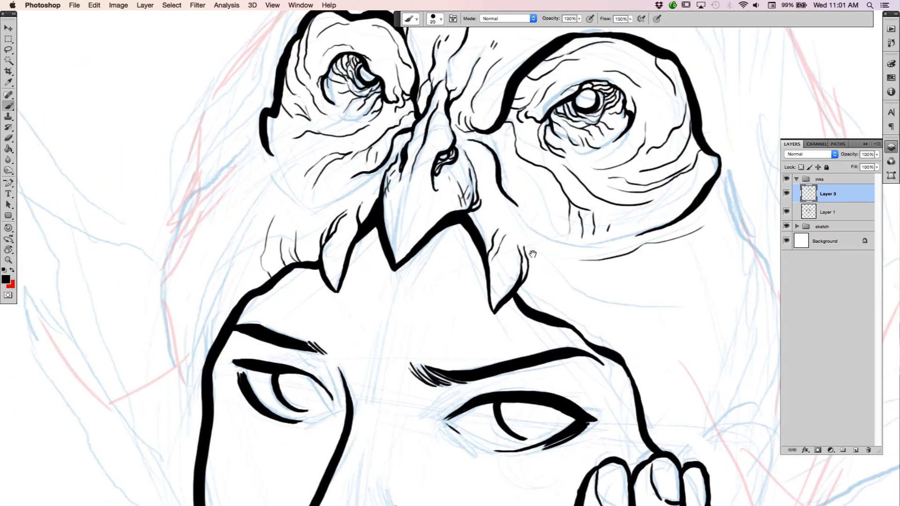
left_click_drag(286, 165, 325, 209)
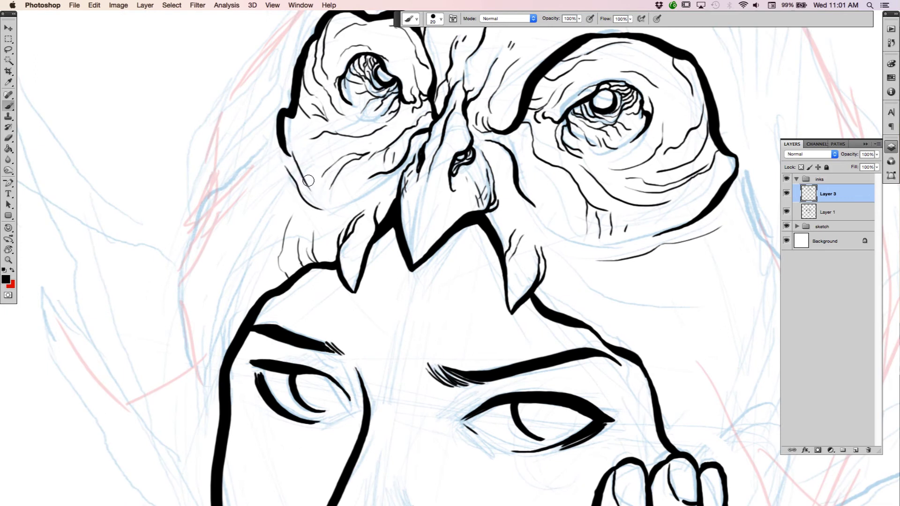
left_click_drag(288, 154, 310, 188)
mouse_move(607, 246)
left_mouse_down()
mouse_move(710, 212)
mouse_move(712, 191)
left_mouse_up()
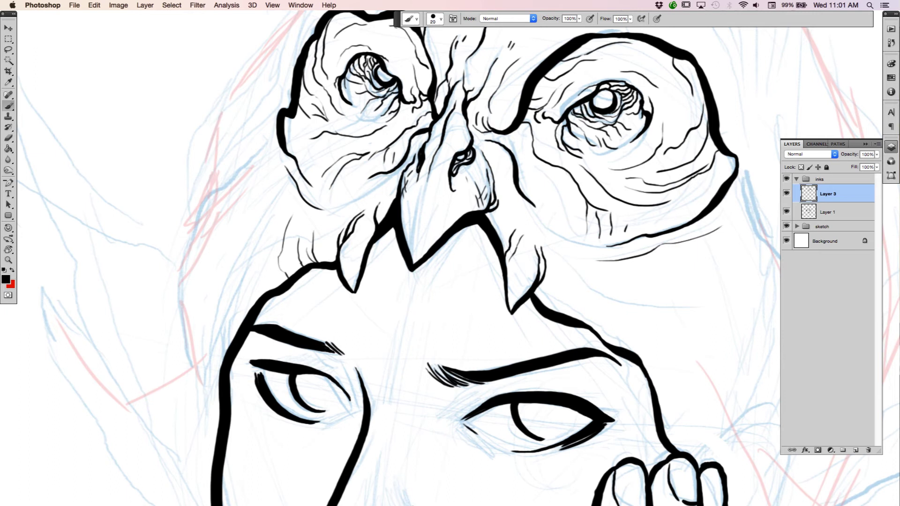
Step: Zoom out to examine the inked owl hood and portrait as a whole
key("Tab")
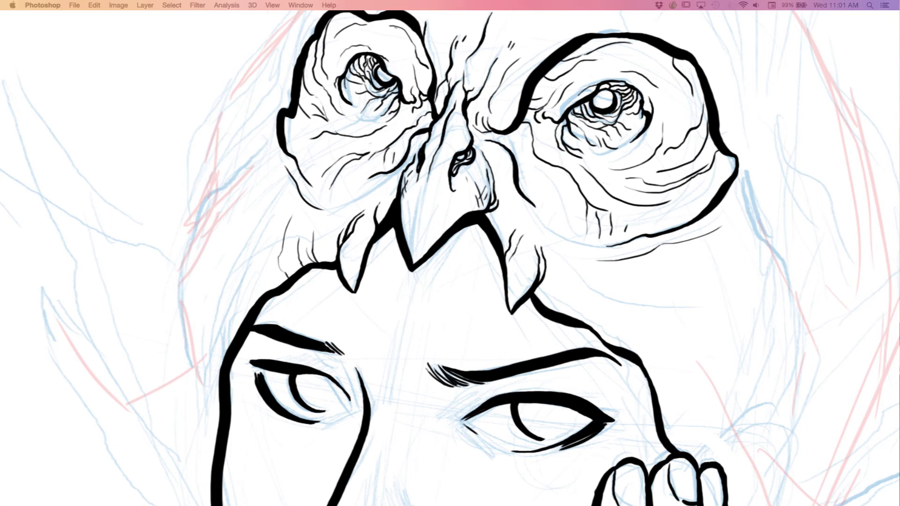
key("Tab")
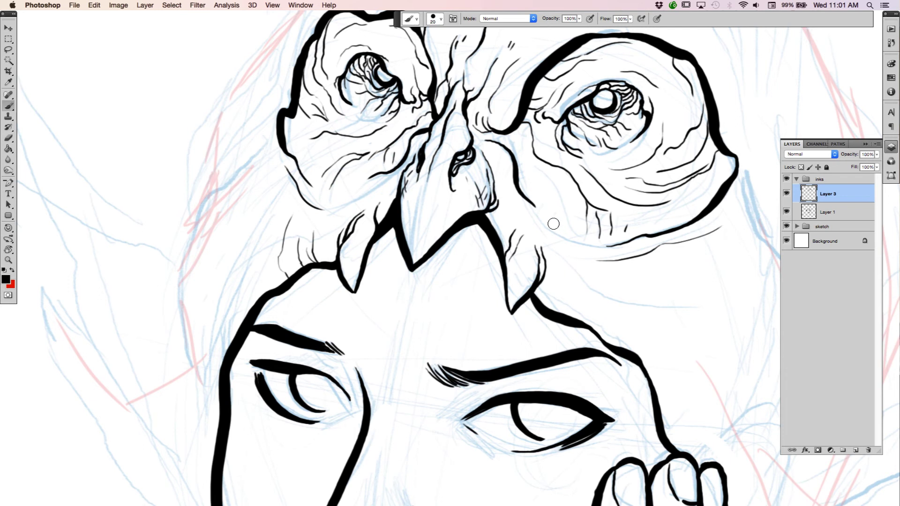
left_click_drag(510, 221, 520, 201)
key("z")
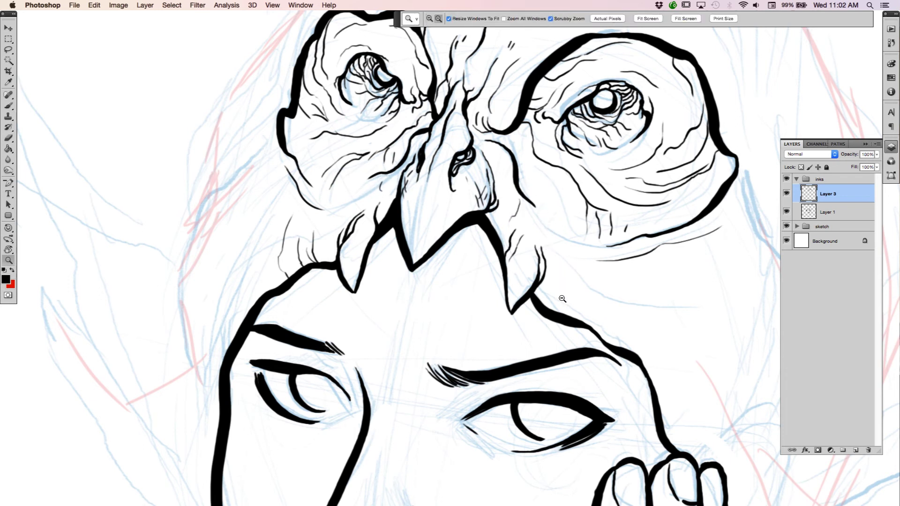
left_click(546, 300, "alt")
left_click(546, 298, "alt")
left_click_drag(545, 300, 509, 221)
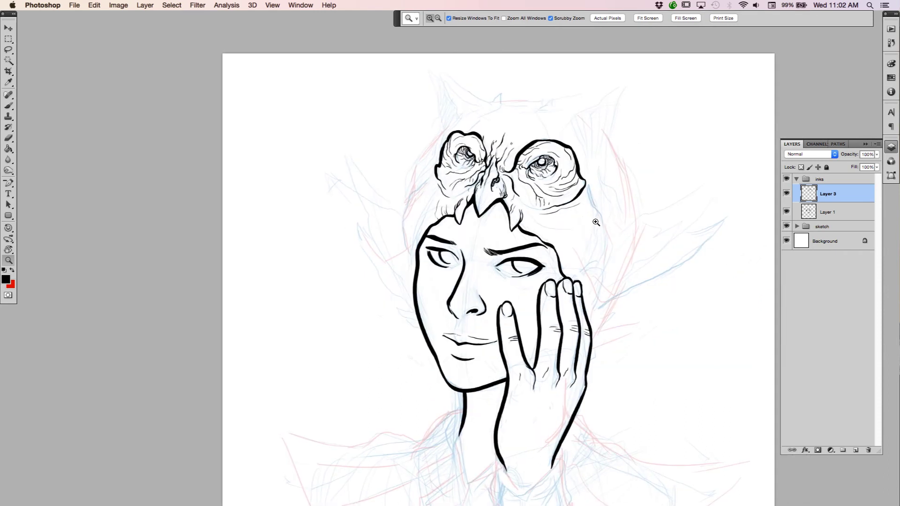
Step: Hide the sketch group to examine the inks on their own, and show it again
left_click(786, 227)
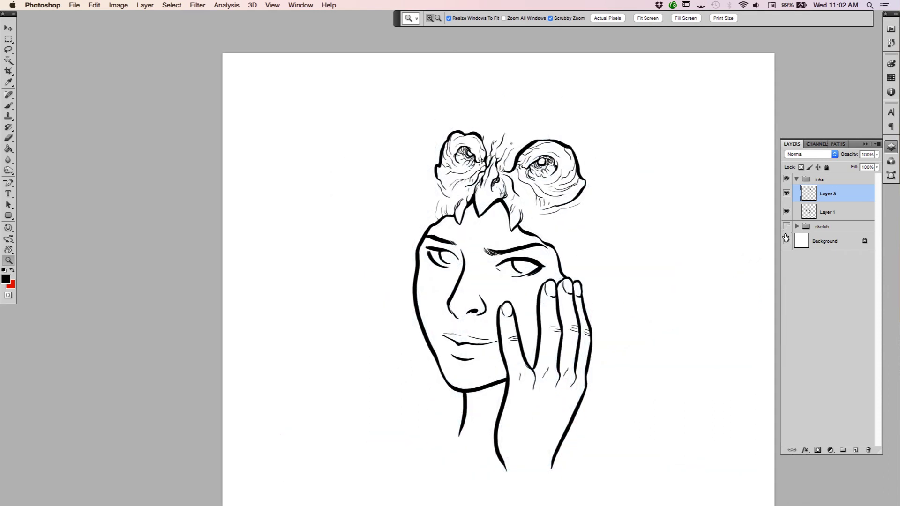
left_click(786, 227)
Step: Ink short thin creases rising from the hood's lower edge, just right of the beak tufts and above the woman's eyebrow
left_click_drag(500, 159, 613, 190)
left_click_drag(647, 256, 641, 195)
key("b")
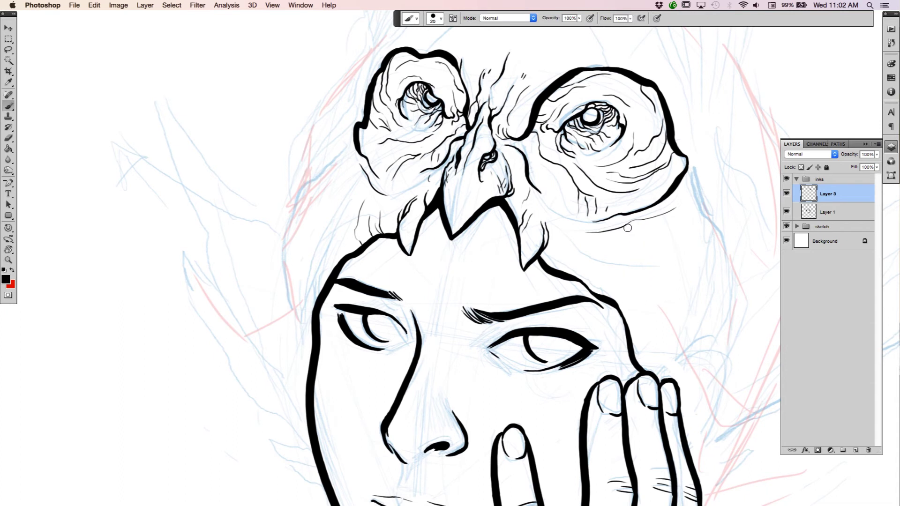
left_click_drag(584, 281, 590, 236)
left_click_drag(572, 277, 583, 251)
mouse_move(553, 176)
left_mouse_down()
mouse_move(511, 371)
mouse_move(374, 309)
mouse_move(614, 210)
mouse_move(590, 155)
mouse_move(643, 210)
mouse_move(658, 271)
mouse_move(668, 262)
left_mouse_up()
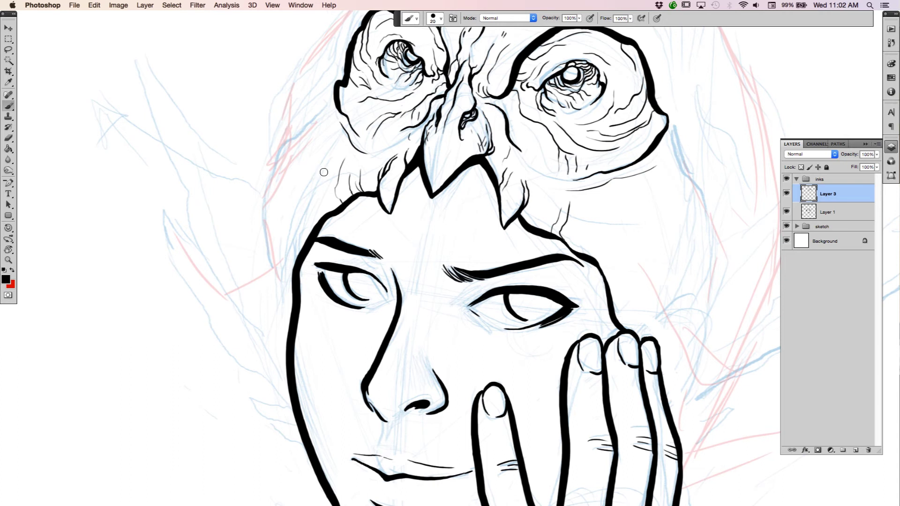
Step: Ink the hood's thick cheek contours outside both owl sockets, and trim the right contour's upper end into a tapered branch
mouse_move(261, 200)
left_mouse_down()
mouse_move(281, 153)
mouse_move(317, 109)
mouse_move(329, 113)
mouse_move(324, 128)
mouse_move(333, 92)
left_mouse_up()
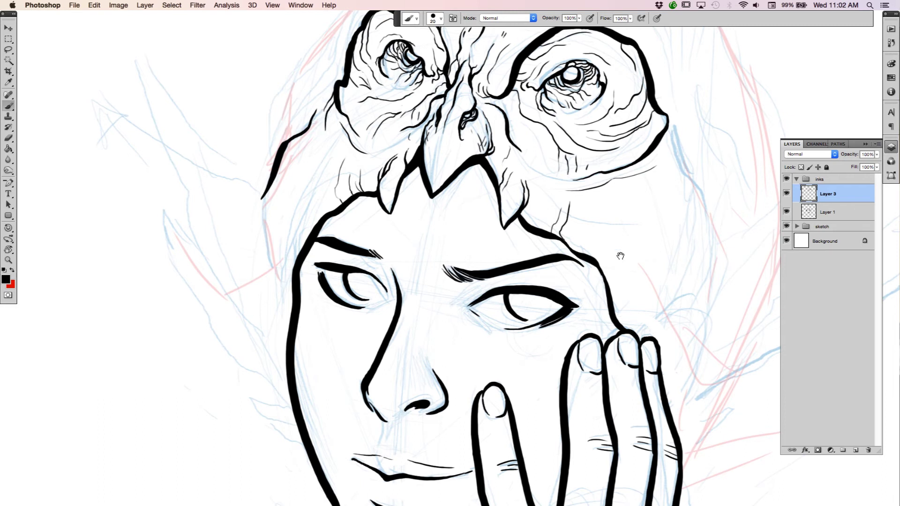
left_click_drag(620, 256, 486, 285)
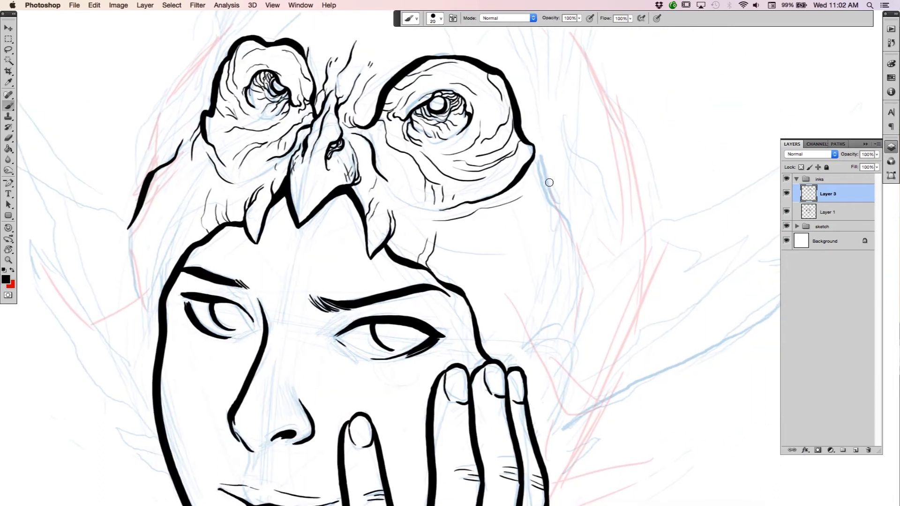
mouse_move(549, 175)
left_mouse_down()
mouse_move(560, 211)
mouse_move(598, 252)
mouse_move(600, 294)
left_mouse_up()
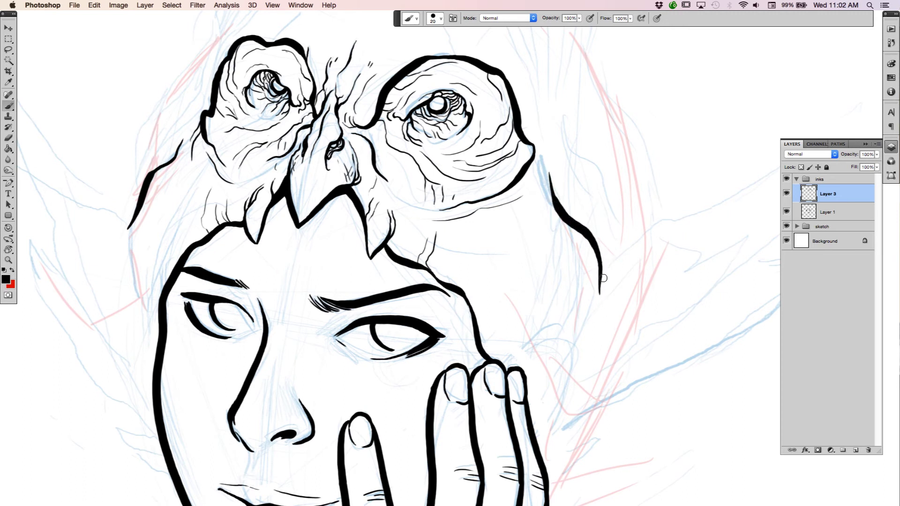
left_click_drag(554, 167, 573, 224)
key("e")
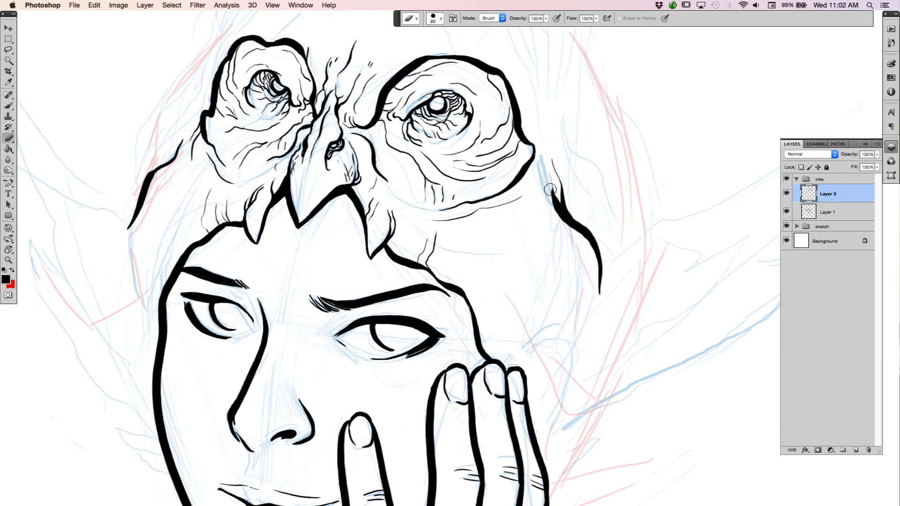
left_click_drag(550, 190, 557, 228)
Step: Thicken the hood's left cheek contour with the brush so its line weight swells along the curve
key("b")
key("space")
left_click_drag(296, 151, 475, 196)
mouse_move(416, 206)
left_mouse_down()
mouse_move(387, 227)
mouse_move(382, 256)
left_mouse_up()
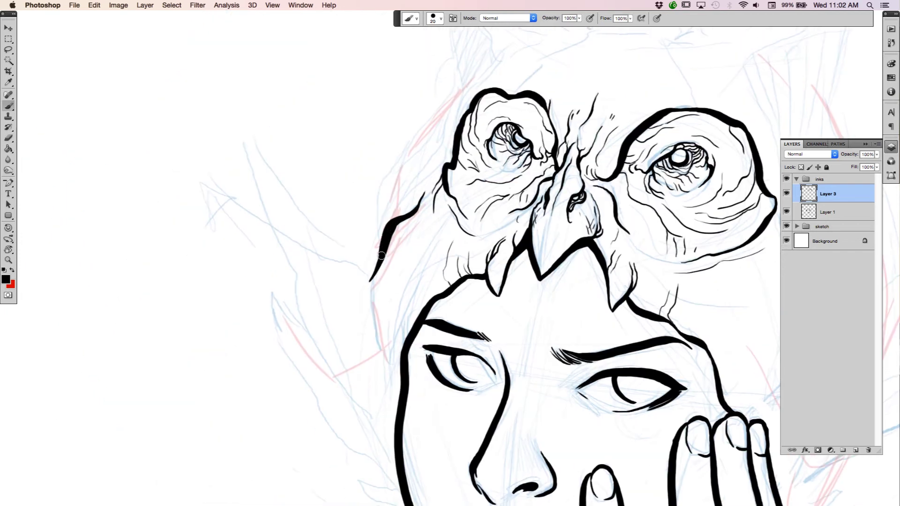
Step: Examine the inked cheek contours against the whole portrait and the sketched hood
key("Tab")
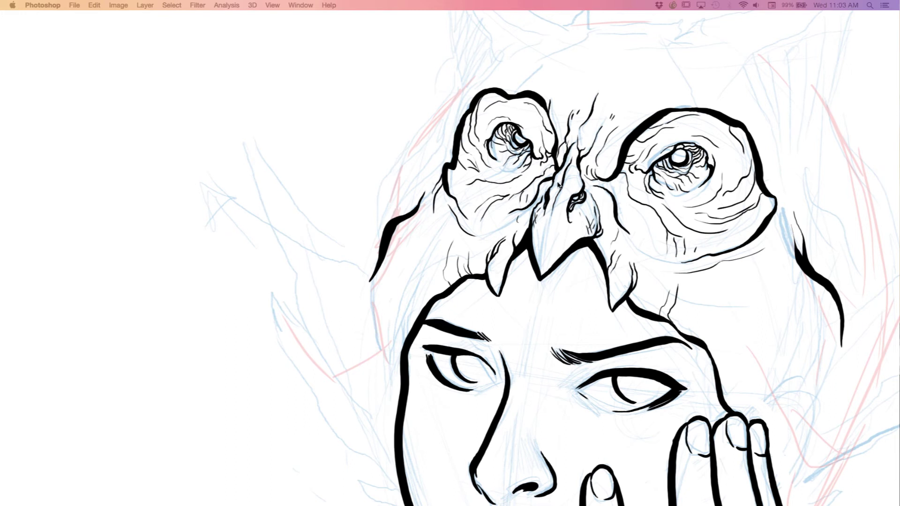
left_click(558, 184)
left_click_drag(617, 321, 381, 349)
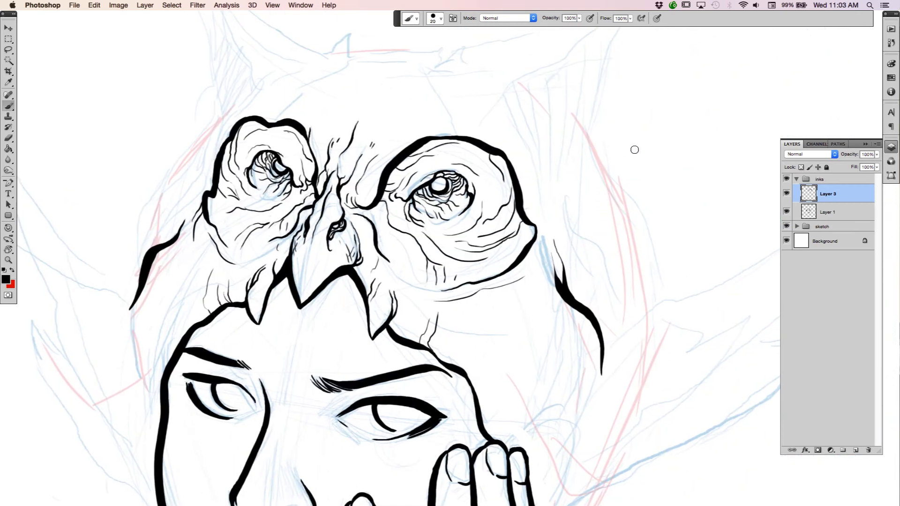
mouse_move(637, 285)
left_mouse_down()
mouse_move(582, 283)
mouse_move(585, 344)
mouse_move(635, 245)
mouse_move(635, 256)
left_mouse_up()
left_click_drag(621, 347, 643, 285)
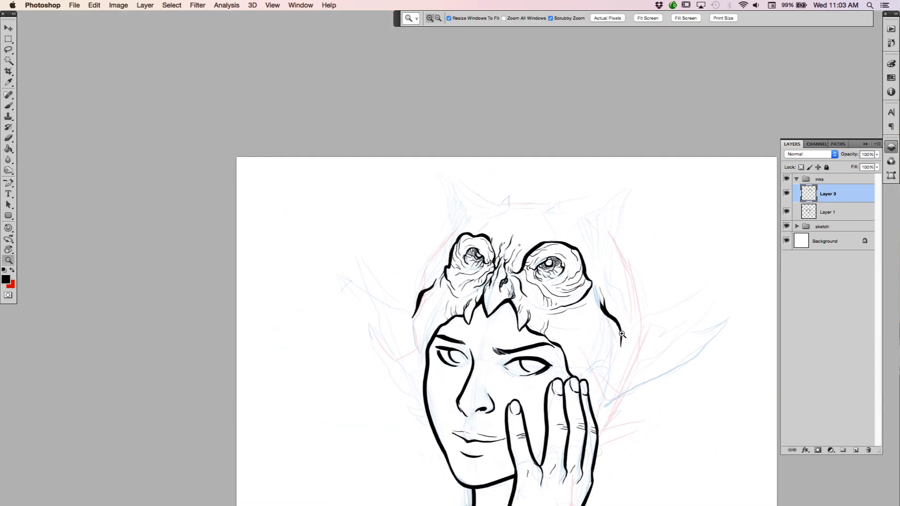
left_click_drag(613, 352, 536, 288)
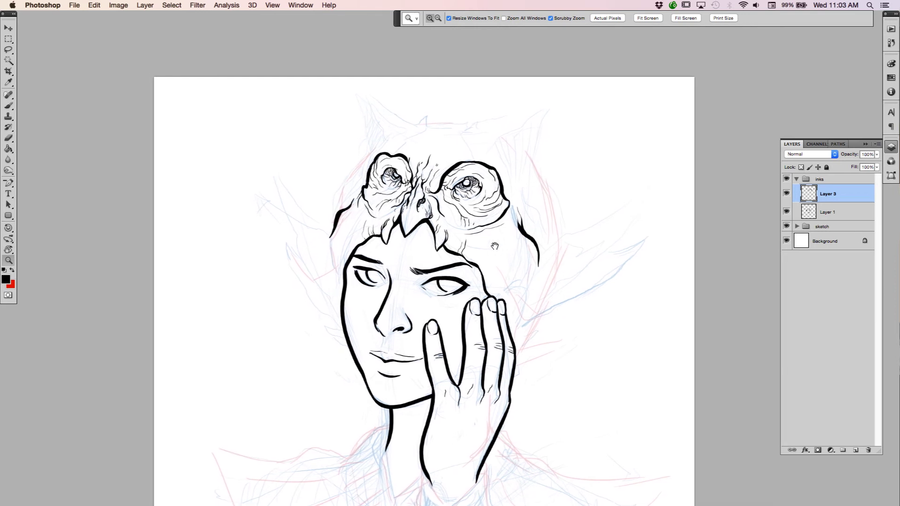
Step: Ink thin feather lines along the outer sides of the left and right owl sockets
left_click_drag(411, 182, 469, 194)
left_click_drag(409, 214, 582, 268)
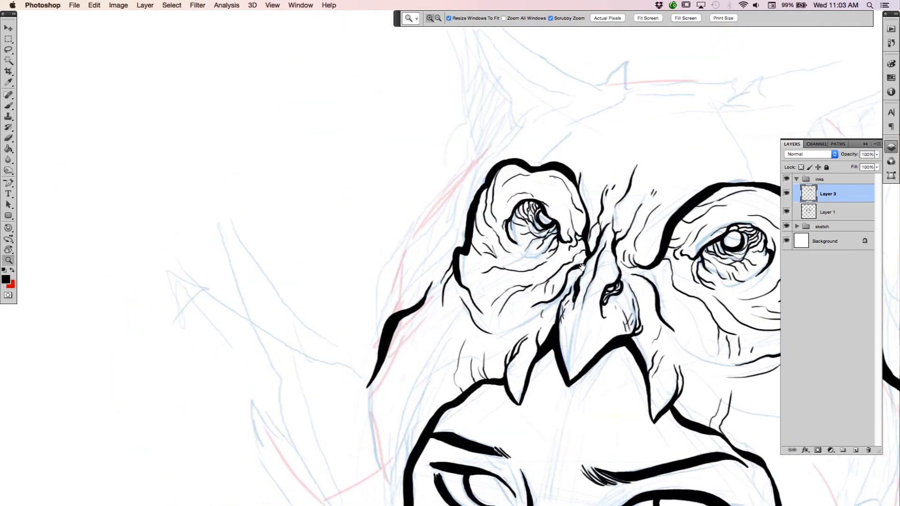
key("b")
mouse_move(490, 144)
left_mouse_down()
mouse_move(469, 179)
mouse_move(465, 251)
left_mouse_up()
left_click_drag(465, 179, 463, 251)
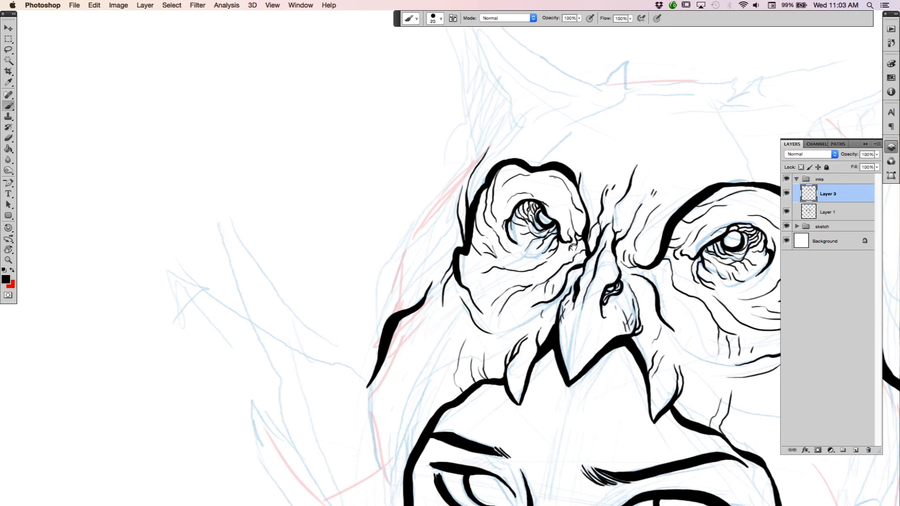
scroll(497, 158, "right", 15)
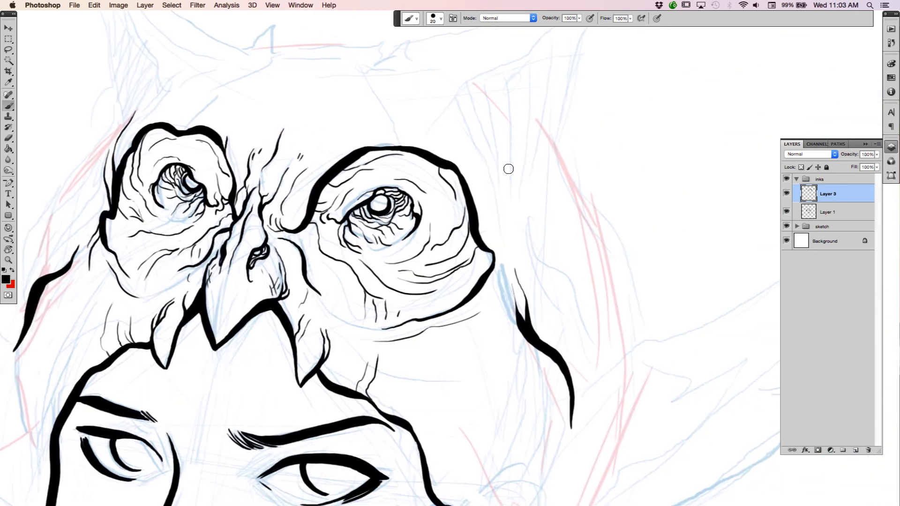
mouse_move(495, 148)
left_mouse_down()
mouse_move(502, 193)
mouse_move(491, 251)
left_mouse_up()
left_click_drag(516, 180, 509, 244)
left_click_drag(476, 173, 506, 169)
Step: Ink the hood's thick outer left contour from beneath the ear down to the cheek contour, with a thin line inside it
mouse_move(326, 153)
left_mouse_down()
mouse_move(746, 117)
mouse_move(715, 158)
left_mouse_up()
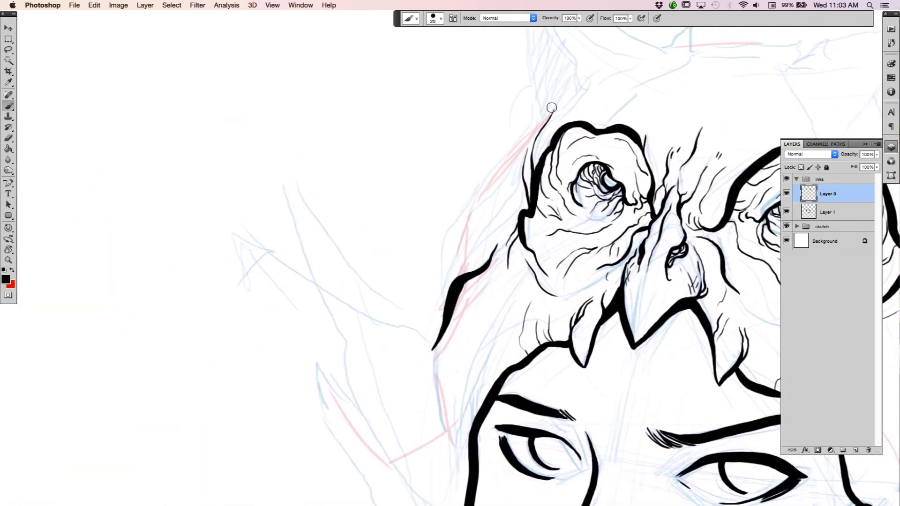
left_click_drag(560, 90, 518, 148)
mouse_move(502, 166)
left_mouse_down()
mouse_move(479, 208)
mouse_move(468, 271)
mouse_move(480, 228)
mouse_move(516, 166)
left_mouse_up()
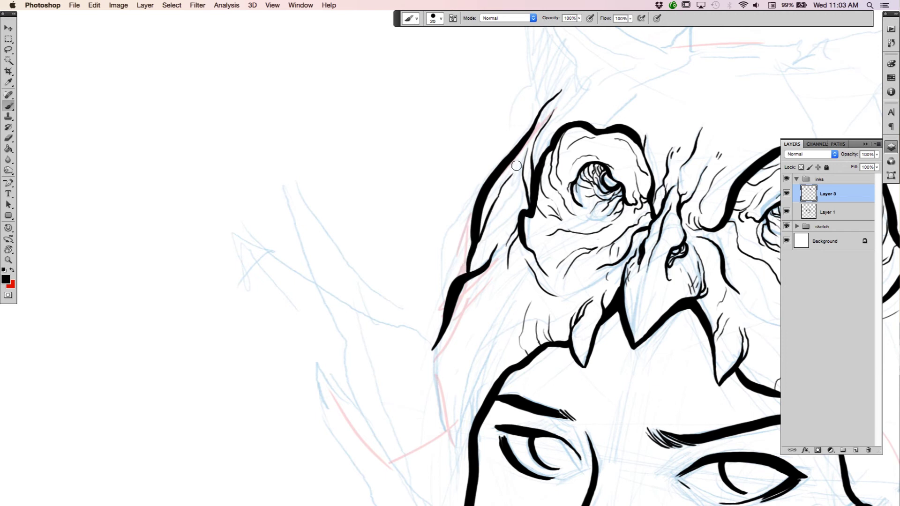
key("e")
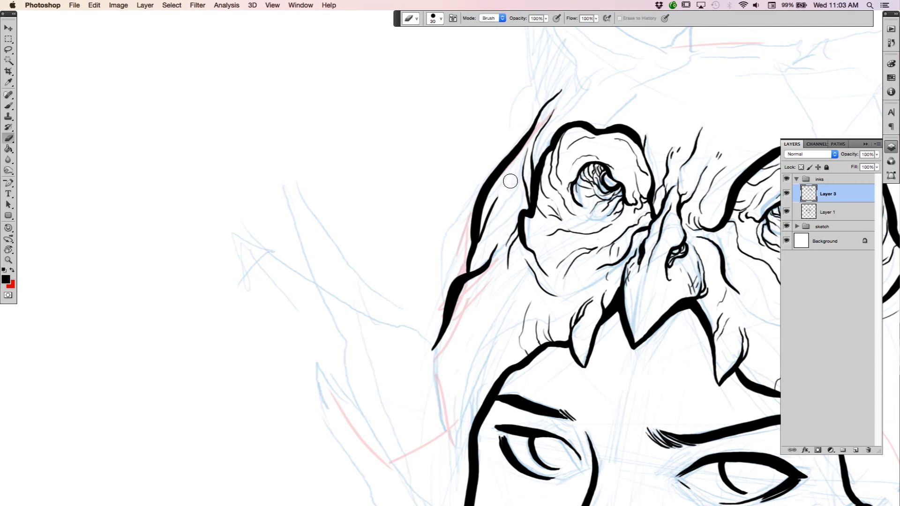
key("b")
left_click_drag(508, 175, 468, 271)
Step: Ink the hood's thick outer right contour from beneath the ear down past the socket, erasing and replacing the first attempt
left_click_drag(592, 353, 444, 285)
mouse_move(572, 303)
left_mouse_down()
mouse_move(579, 325)
mouse_move(592, 329)
left_mouse_up()
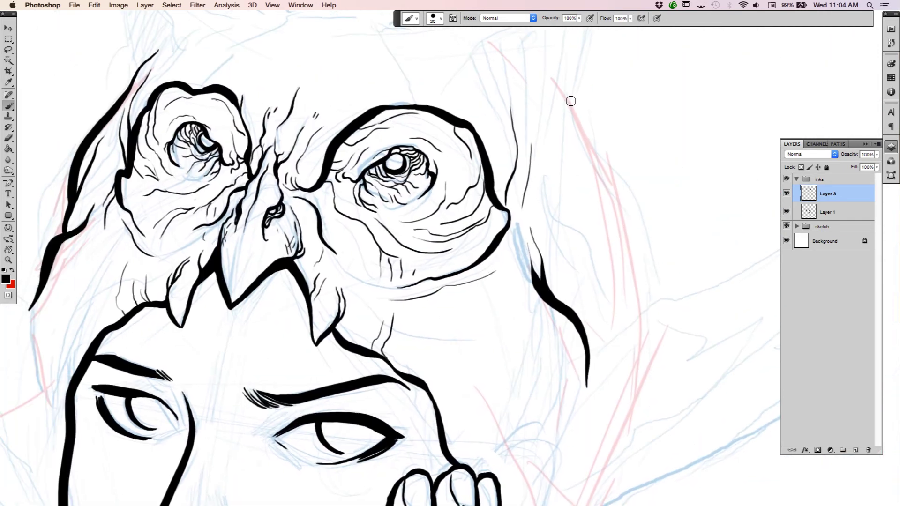
left_click_drag(568, 144, 572, 207)
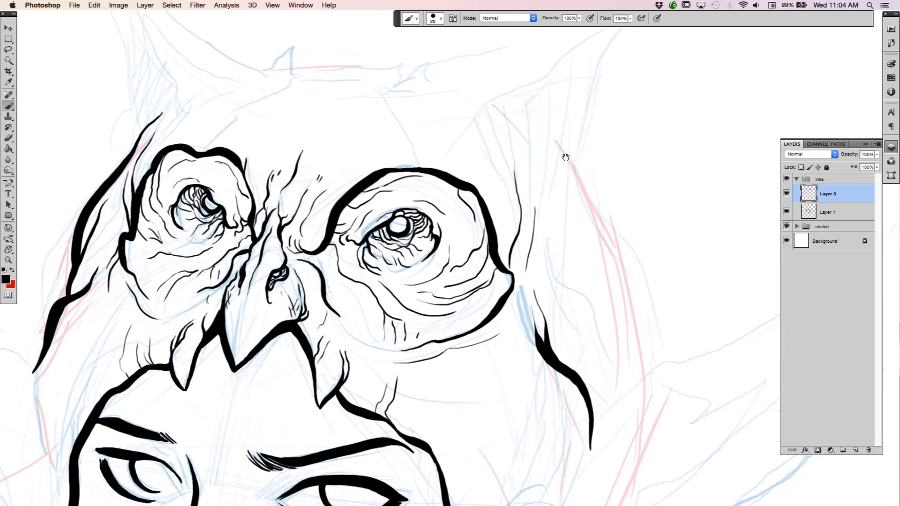
mouse_move(555, 142)
left_mouse_down()
mouse_move(587, 194)
mouse_move(616, 288)
left_mouse_up()
key("e")
mouse_move(601, 240)
left_mouse_down()
mouse_move(626, 298)
mouse_move(579, 177)
mouse_move(609, 257)
left_mouse_up()
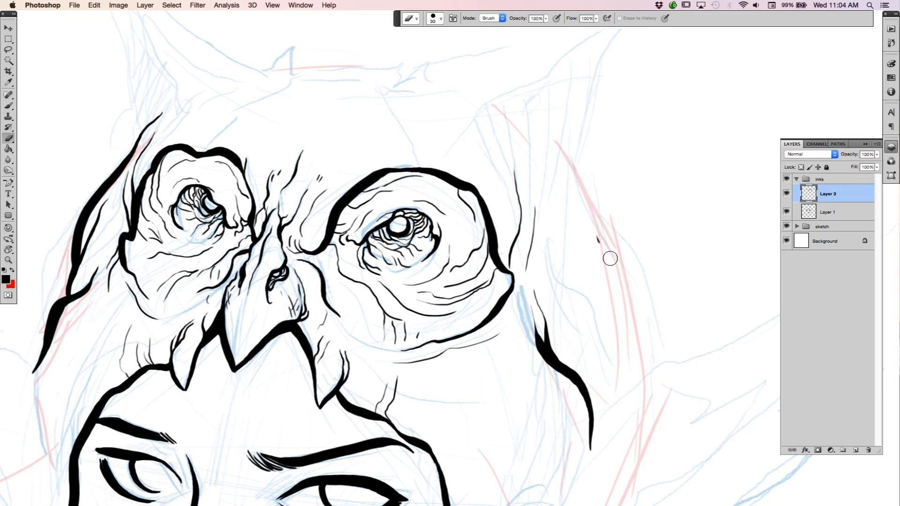
key("b")
mouse_move(556, 143)
left_mouse_down()
mouse_move(625, 286)
mouse_move(643, 368)
left_mouse_up()
Step: Ink thin curved creases on the hood's right cheek, above the woman's fingertips
scroll(616, 301, "down", 10)
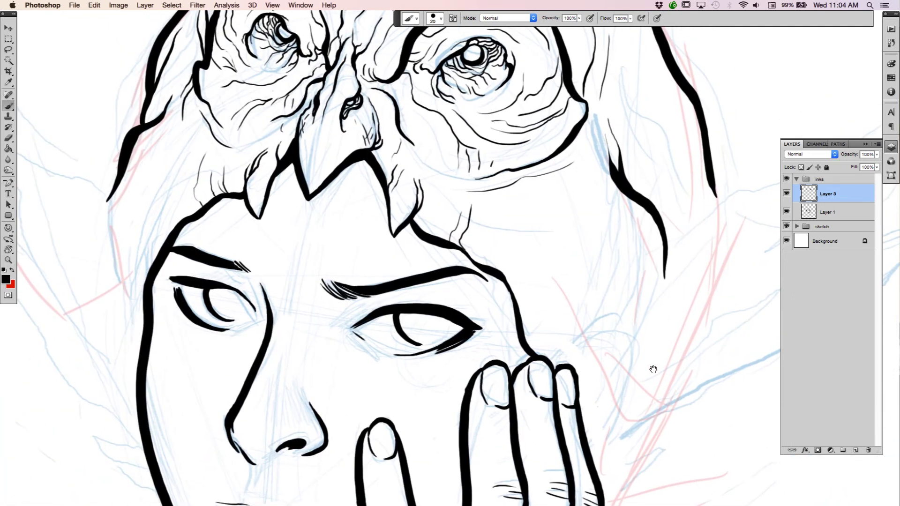
scroll(654, 370, "up", 1)
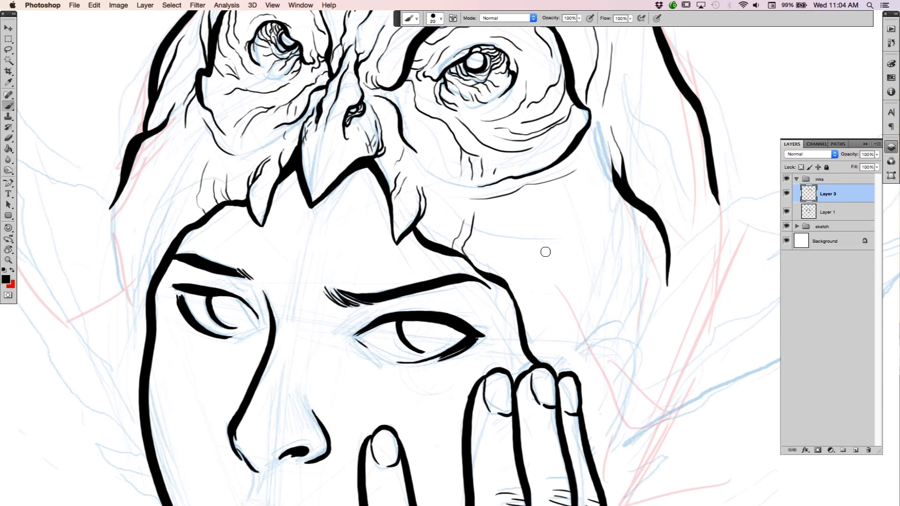
left_click_drag(547, 254, 554, 303)
mouse_move(540, 271)
left_mouse_down()
mouse_move(550, 305)
mouse_move(584, 335)
left_mouse_up()
Step: Ink a pointed feather strand beside the woman's left-side temple and a thin crease from the cheek up to the left socket
scroll(571, 263, "left", 10)
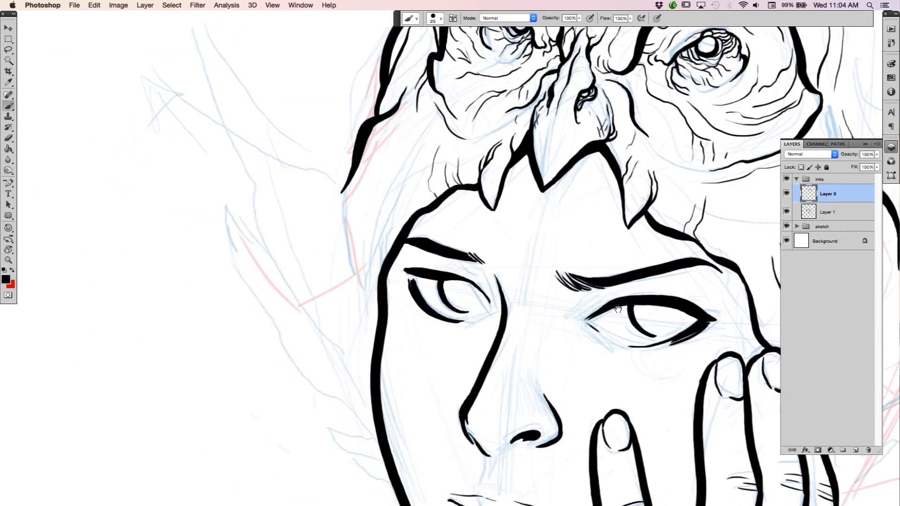
mouse_move(356, 272)
left_mouse_down()
mouse_move(370, 243)
mouse_move(375, 253)
mouse_move(350, 283)
left_mouse_up()
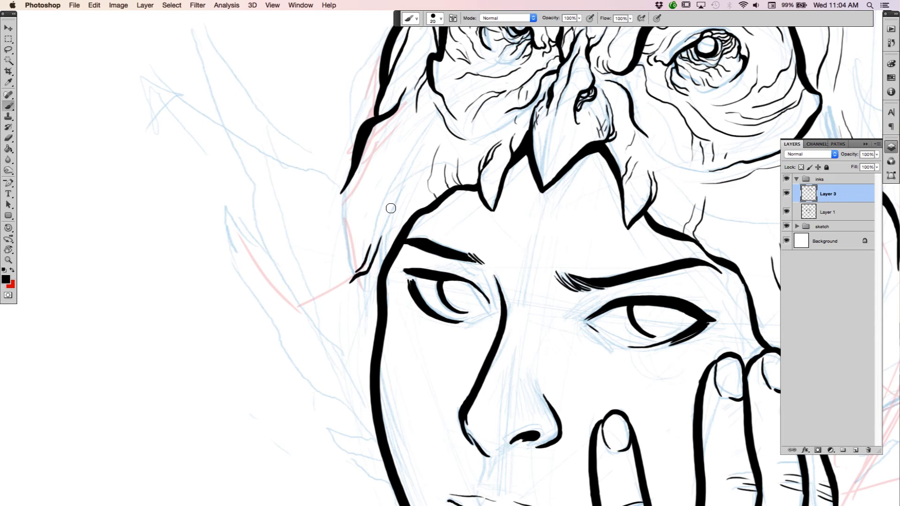
left_click_drag(385, 192, 433, 117)
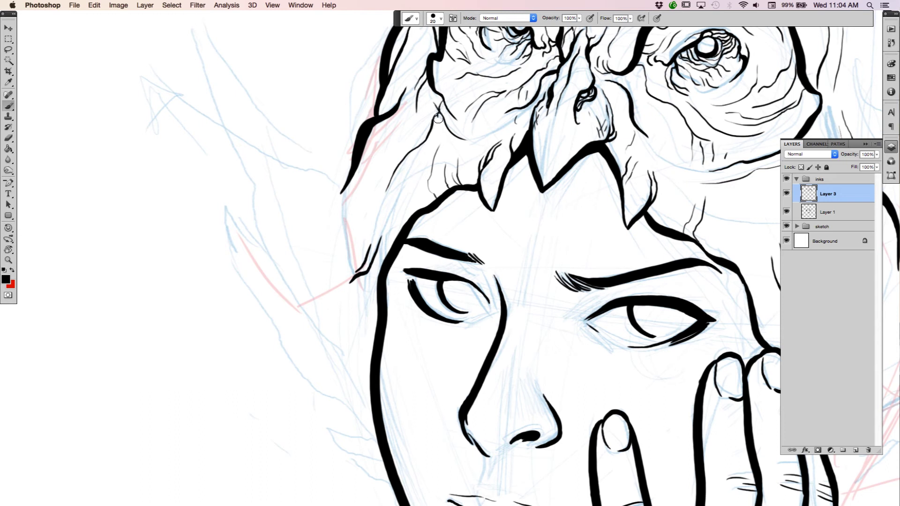
Step: Ink small crossing creases beneath the outer corner of the right owl socket
left_click_drag(647, 275, 394, 341)
mouse_move(545, 215)
left_mouse_down()
mouse_move(556, 251)
mouse_move(541, 232)
mouse_move(547, 246)
mouse_move(564, 270)
left_mouse_up()
left_click_drag(537, 242, 567, 223)
mouse_move(453, 304)
left_mouse_down()
mouse_move(484, 426)
mouse_move(478, 413)
left_mouse_up()
Step: Ink the inner contours of both owl ears from the tops of the sockets up to the tips, extending each tip slightly
mouse_move(543, 146)
left_mouse_down()
mouse_move(533, 193)
mouse_move(611, 261)
mouse_move(588, 242)
mouse_move(567, 258)
left_mouse_up()
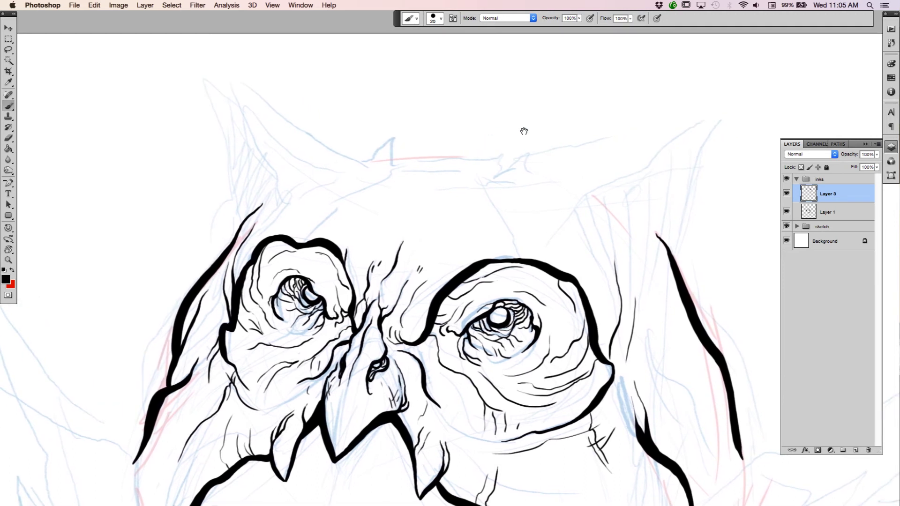
left_click_drag(653, 187, 639, 190)
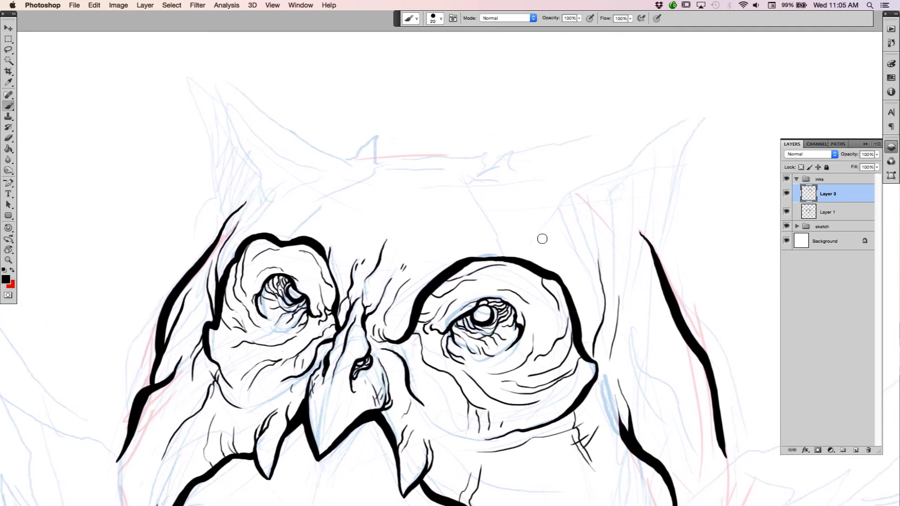
mouse_move(537, 265)
left_mouse_down()
mouse_move(585, 187)
mouse_move(708, 112)
left_mouse_up()
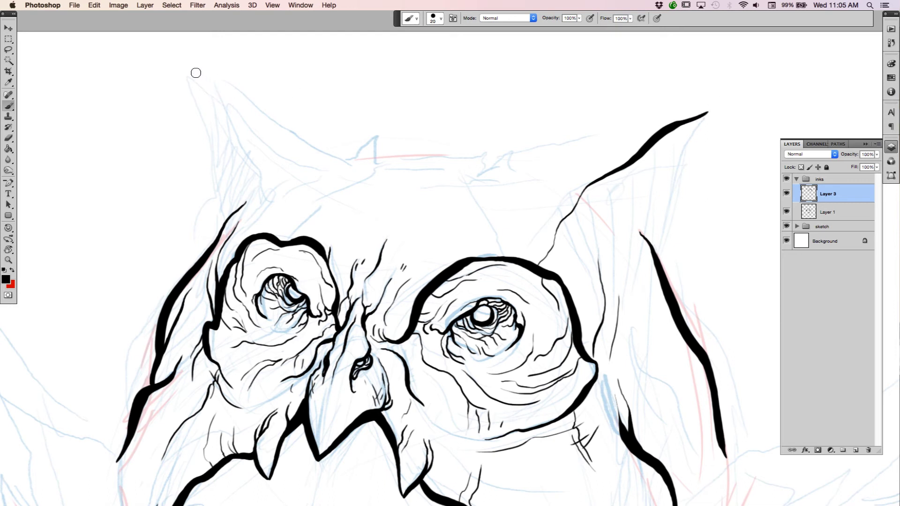
mouse_move(196, 76)
left_mouse_down()
mouse_move(270, 188)
mouse_move(268, 220)
mouse_move(278, 238)
left_mouse_up()
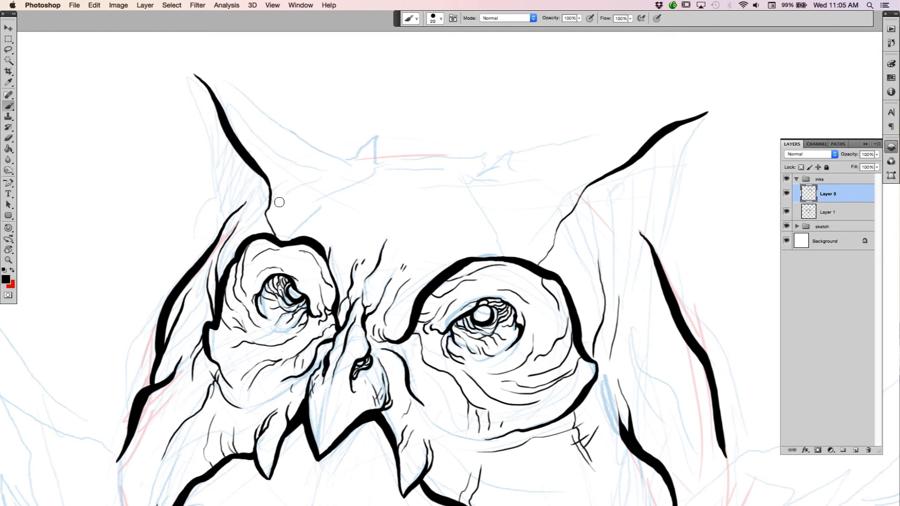
key("Tab")
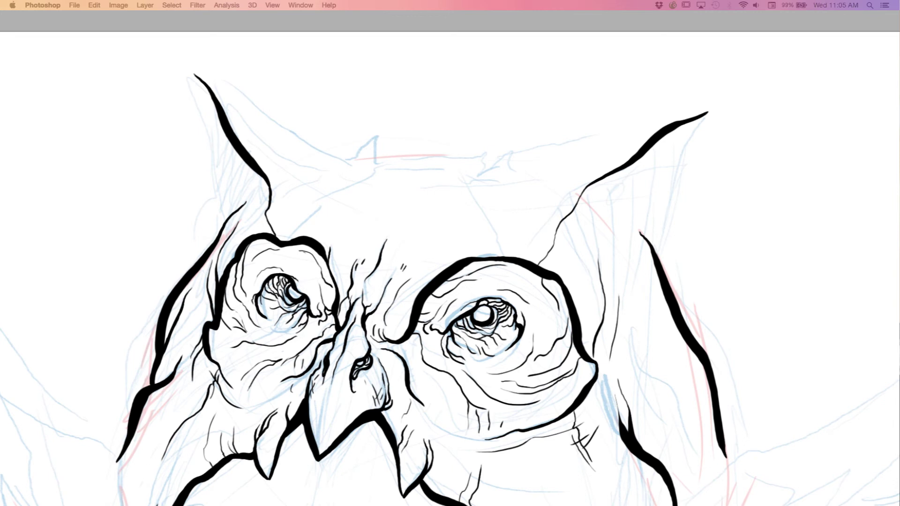
key("Tab")
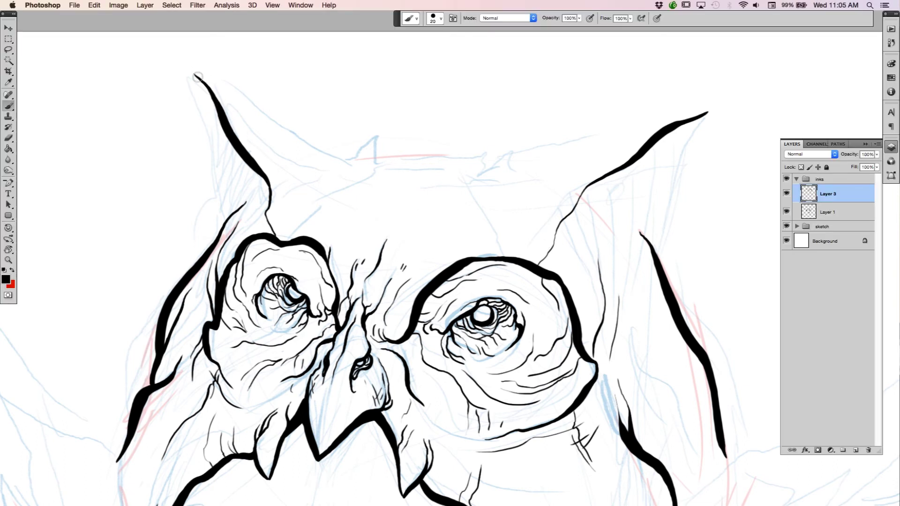
left_click_drag(198, 77, 189, 70)
left_click_drag(705, 113, 717, 108)
Step: Ink the two side contours of the owl's forehead above the sockets, and add short wrinkles crossing them
mouse_move(310, 241)
left_mouse_down()
mouse_move(330, 207)
mouse_move(397, 159)
left_mouse_up()
mouse_move(456, 160)
left_mouse_down()
mouse_move(497, 257)
mouse_move(478, 237)
mouse_move(518, 237)
mouse_move(498, 228)
left_mouse_up()
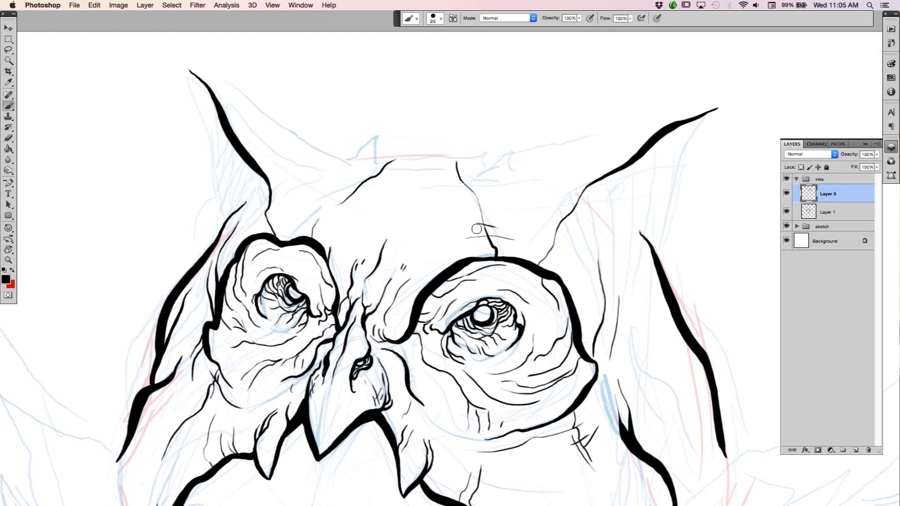
mouse_move(298, 212)
left_mouse_down()
mouse_move(340, 223)
mouse_move(353, 239)
left_mouse_up()
left_click_drag(329, 202, 351, 207)
mouse_move(467, 212)
left_mouse_down()
mouse_move(500, 213)
mouse_move(484, 204)
left_mouse_up()
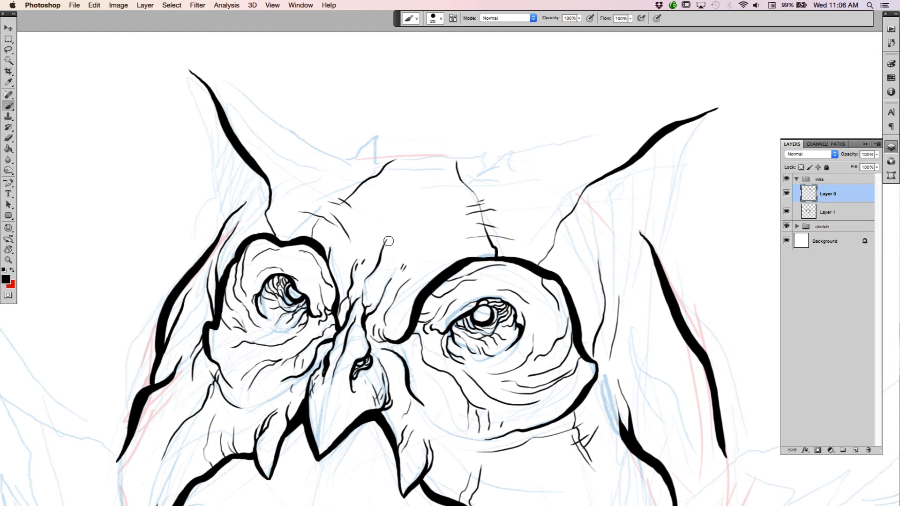
Step: Ink curved wrinkles across the owl's forehead, try a thick line along the top of the crown, and undo the last stroke
left_click_drag(387, 239, 431, 219)
left_click_drag(363, 219, 382, 235)
left_click_drag(422, 212, 489, 189)
mouse_move(367, 187)
left_mouse_down()
mouse_move(398, 202)
mouse_move(473, 176)
mouse_move(461, 172)
left_mouse_up()
mouse_move(374, 169)
left_mouse_down()
mouse_move(410, 155)
mouse_move(459, 163)
mouse_move(434, 161)
left_mouse_up()
key("super+z")
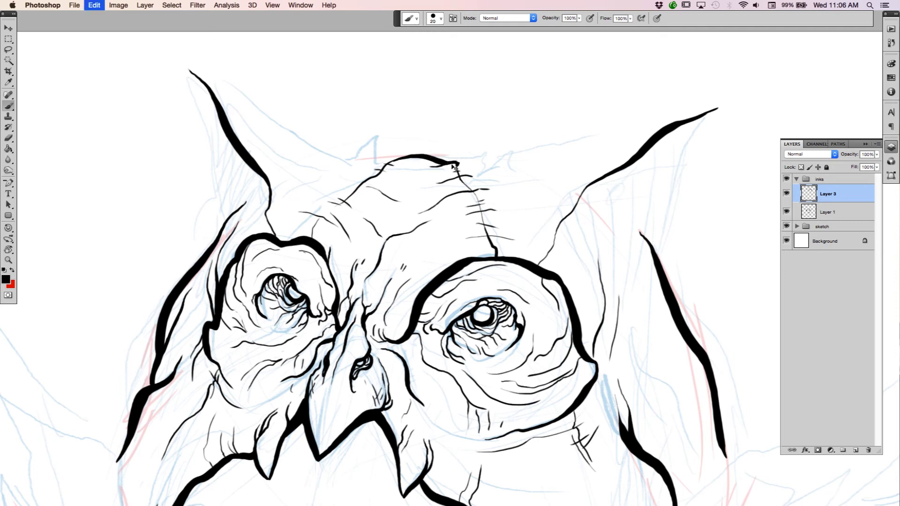
Step: Ink a short stroke extending the thick crown line at its left end toward the forehead's side contour
left_click_drag(401, 159, 384, 161)
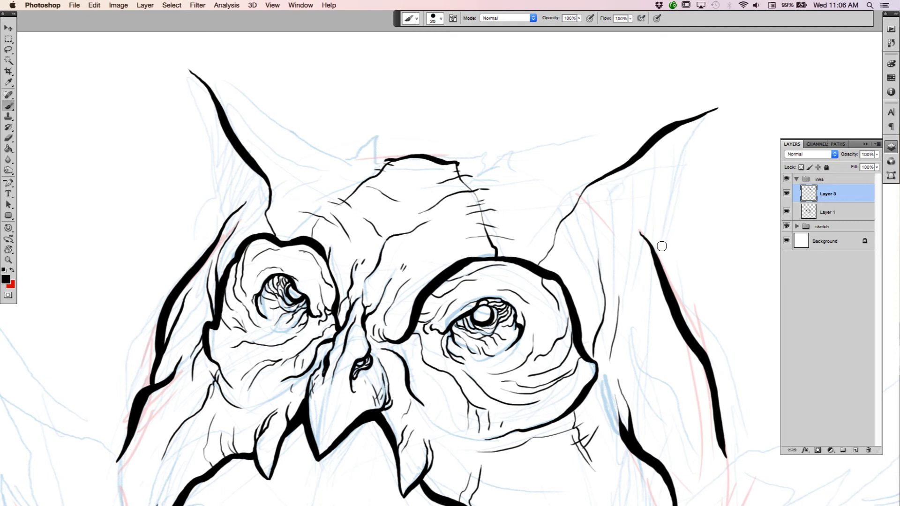
scroll(619, 279, "down", 5)
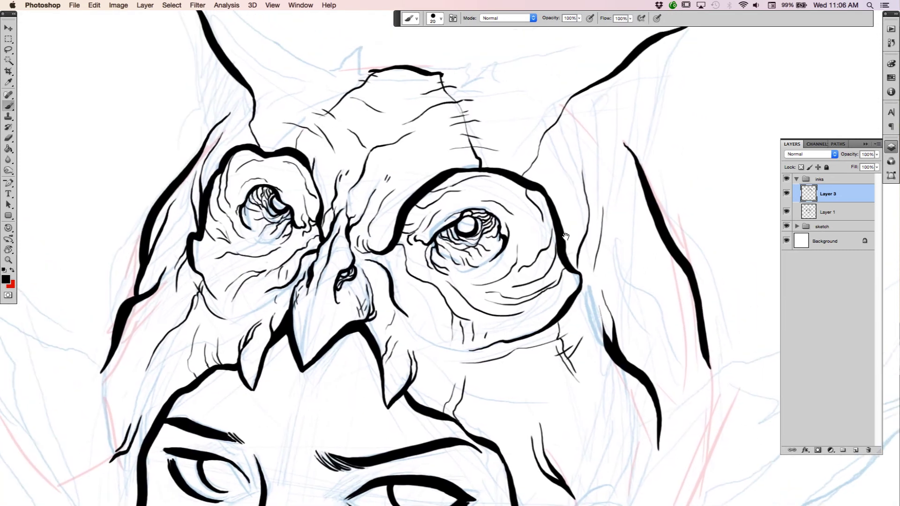
Step: Examine the inked owl hood against the whole portrait, then its crown and ears up close
key("z")
left_click(582, 298, "alt")
left_click(584, 300, "alt")
left_click(583, 300, "alt")
left_click_drag(598, 318, 557, 275)
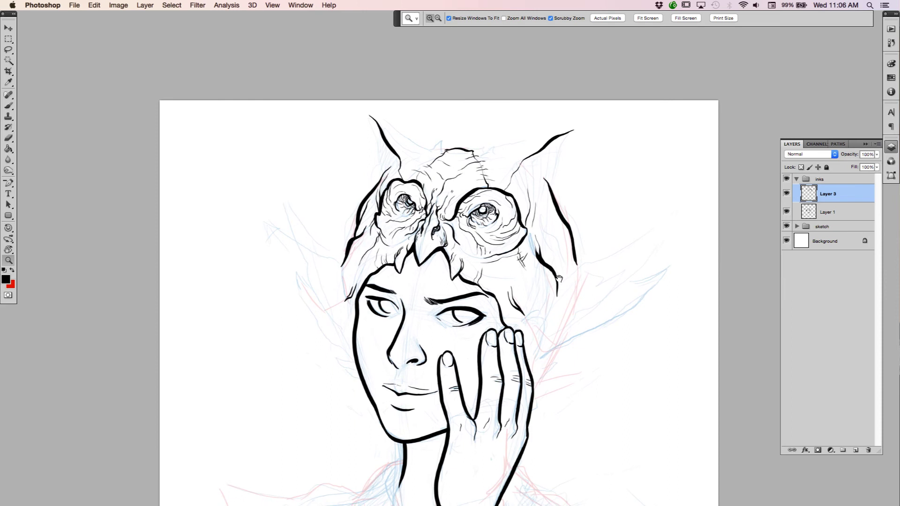
key("r")
left_click_drag(592, 239, 621, 263)
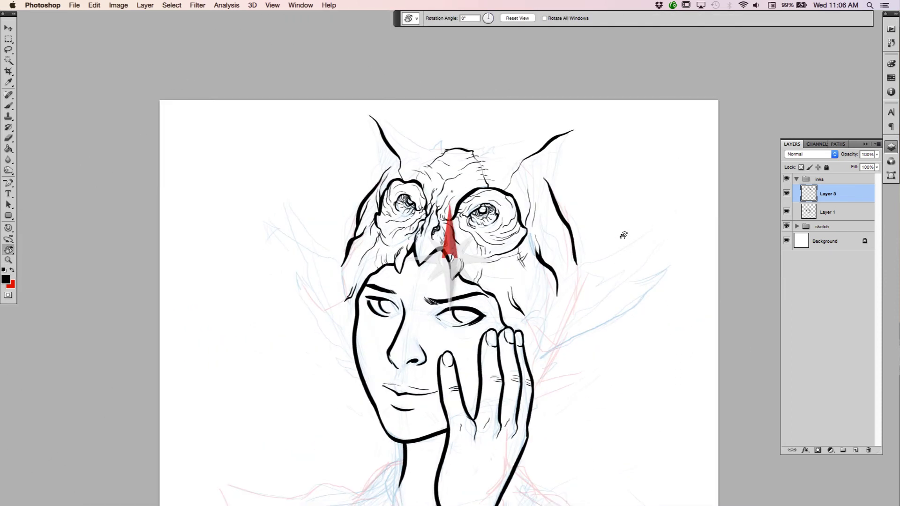
key("z")
left_click_drag(582, 193, 574, 243)
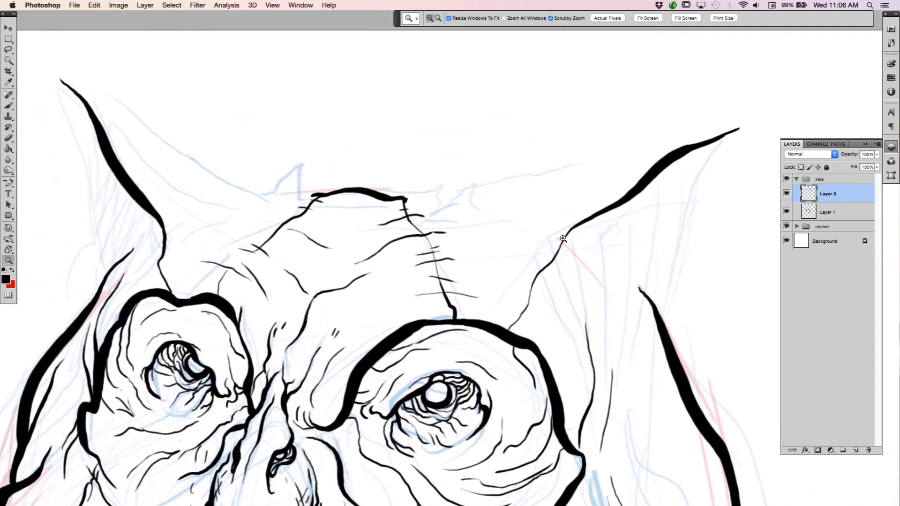
key("Tab")
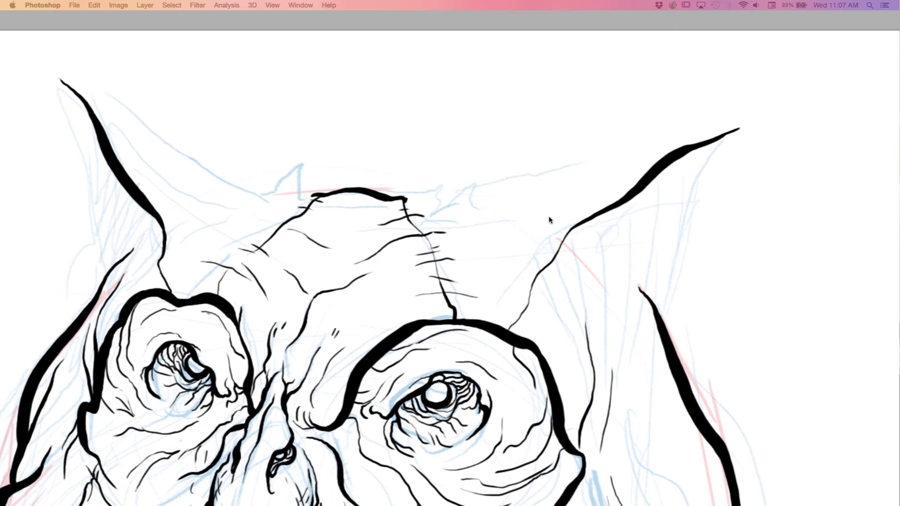
key("Tab")
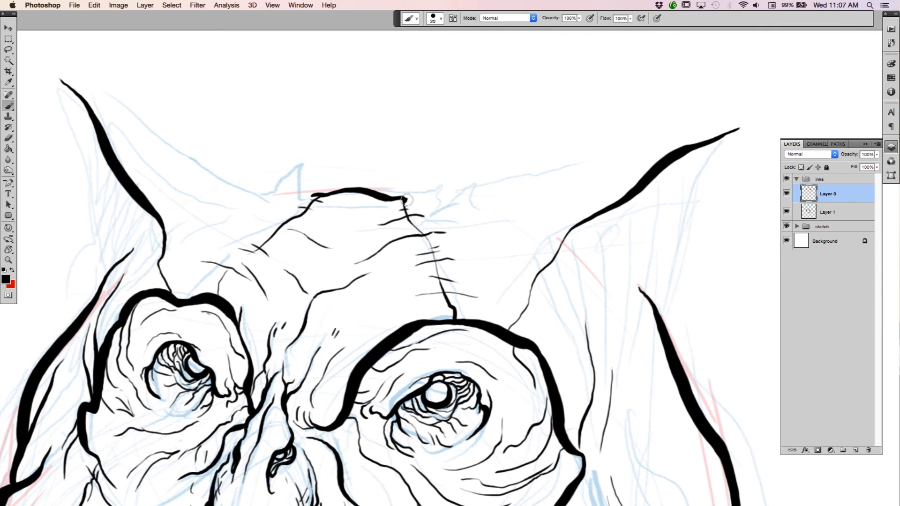
Step: Ink the upper contour of the left owl ear as a thick line between the crown and the ear tip
left_click_drag(450, 227, 556, 229)
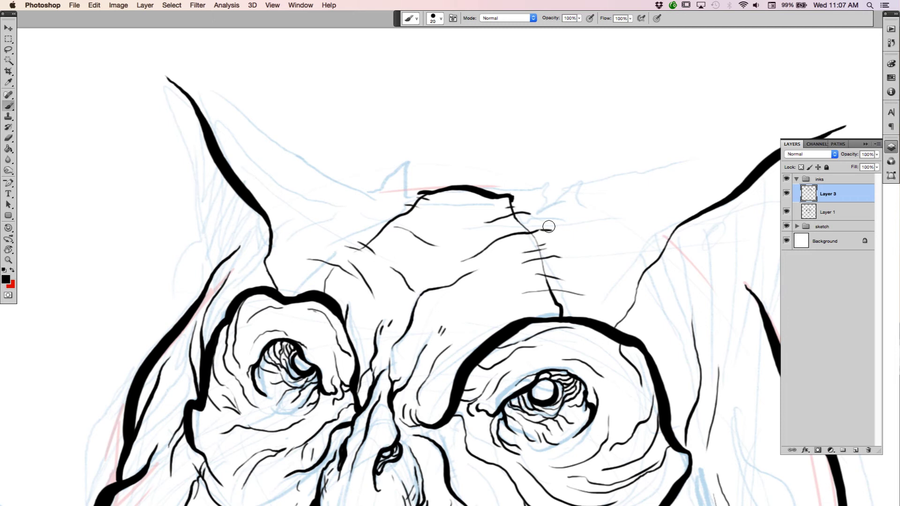
mouse_move(595, 212)
left_mouse_down()
mouse_move(472, 230)
mouse_move(611, 263)
left_mouse_up()
key("r")
left_click_drag(544, 198, 654, 311)
left_click_drag(561, 247, 572, 372)
mouse_move(353, 87)
left_mouse_down()
mouse_move(378, 152)
mouse_move(408, 309)
mouse_move(443, 350)
left_mouse_up()
key("r")
mouse_move(542, 354)
left_mouse_down()
mouse_move(571, 209)
mouse_move(540, 160)
mouse_move(543, 195)
left_mouse_up()
key("b")
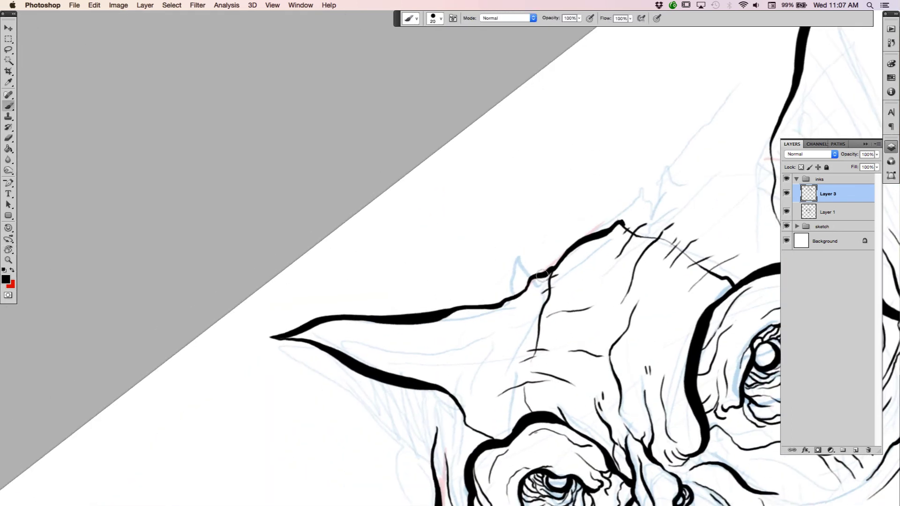
Step: Ink short wrinkles running down from where the left ear meets the crown
left_click_drag(534, 280, 517, 347)
left_click_drag(504, 310, 500, 346)
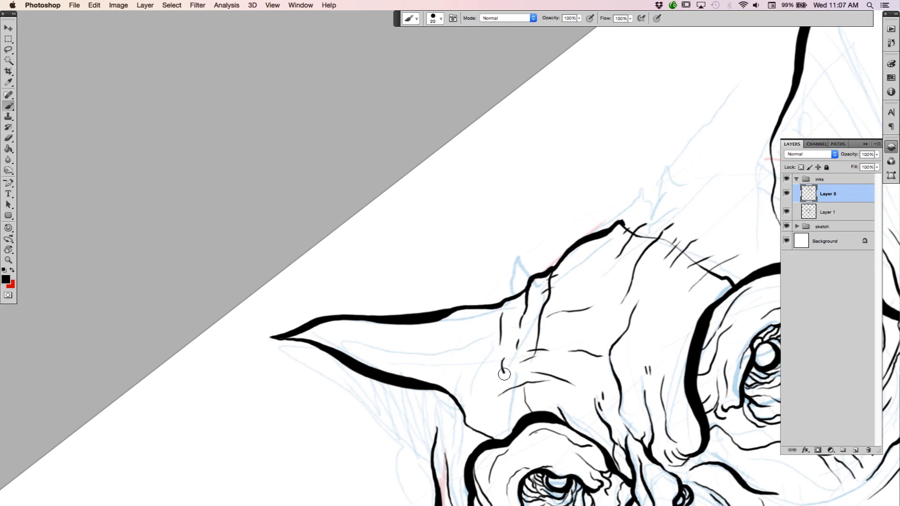
key("e")
key("b")
mouse_move(509, 307)
left_mouse_down()
mouse_move(537, 280)
mouse_move(567, 305)
mouse_move(639, 389)
mouse_move(623, 426)
mouse_move(626, 378)
left_mouse_up()
Step: Ink the bumpy right end of the crown and continue it as the right ear's thick upper contour up to the tip
key("r")
left_click_drag(633, 338, 589, 139)
left_click_drag(654, 235, 632, 111)
left_click_drag(567, 143, 536, 287)
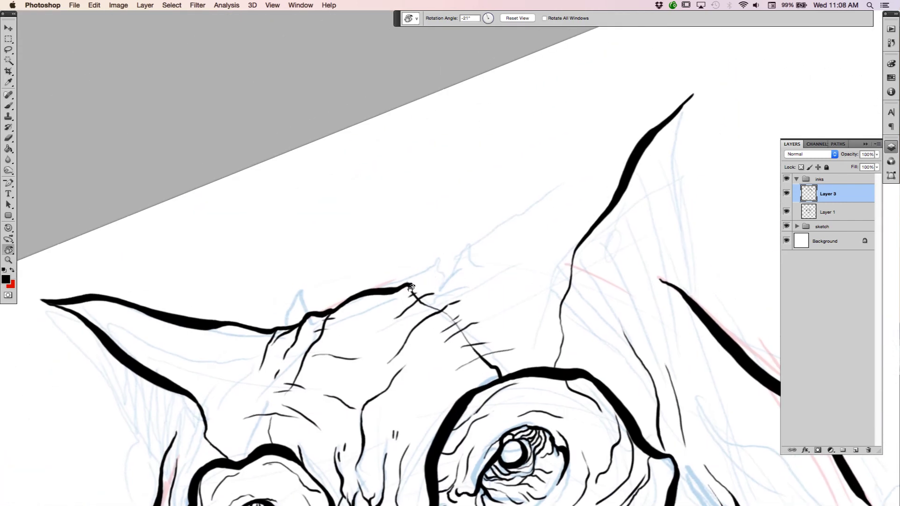
key("b")
mouse_move(410, 286)
left_mouse_down()
mouse_move(441, 274)
mouse_move(473, 244)
mouse_move(464, 272)
left_mouse_up()
left_click_drag(558, 241, 504, 289)
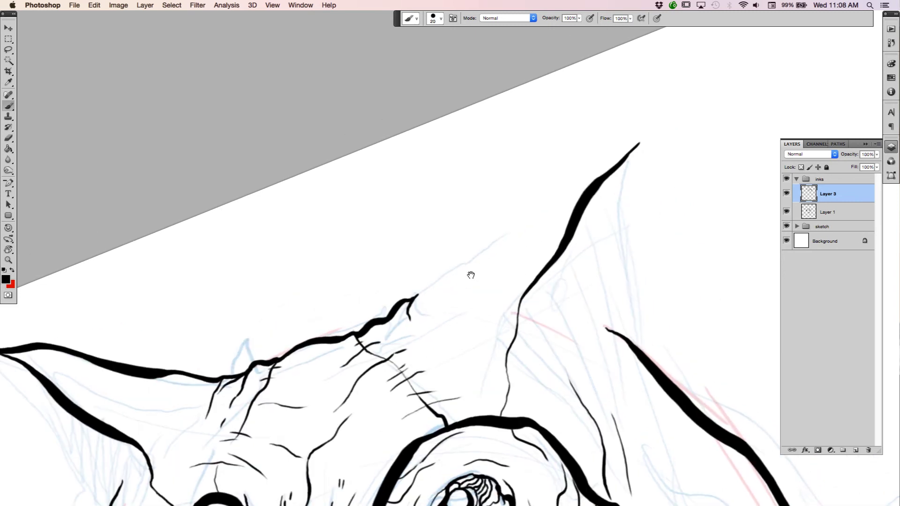
mouse_move(417, 296)
left_mouse_down()
mouse_move(474, 245)
mouse_move(640, 142)
left_mouse_up()
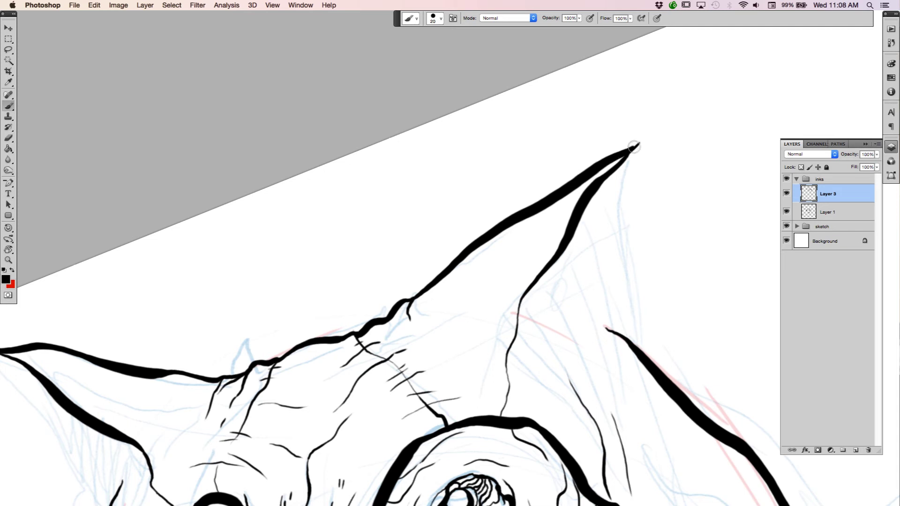
Step: Ink the outer edges of both owl ears from the tips down to the side contours of the head
key("e")
key("r")
mouse_move(689, 191)
left_mouse_down()
mouse_move(688, 346)
mouse_move(695, 332)
left_mouse_up()
key("b")
mouse_move(305, 376)
left_mouse_down()
mouse_move(503, 294)
mouse_move(502, 252)
left_mouse_up()
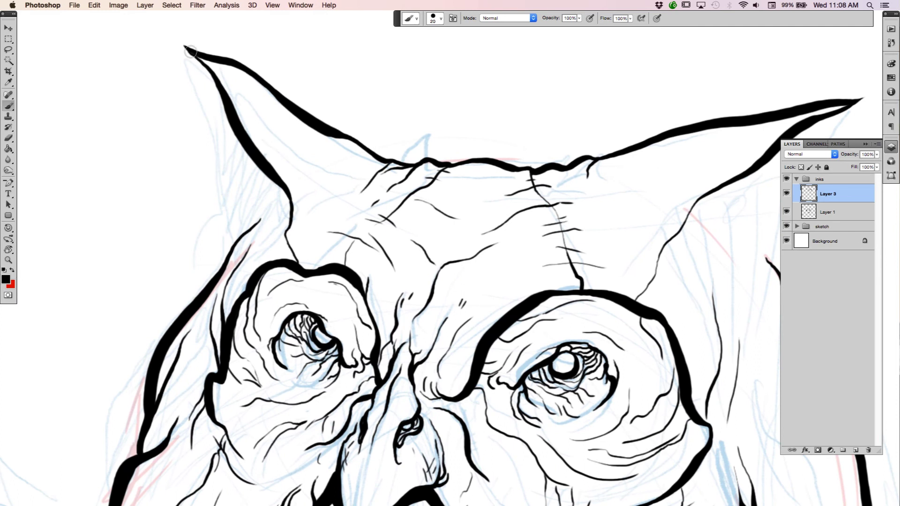
left_click_drag(188, 55, 234, 242)
scroll(257, 186, "right", 10)
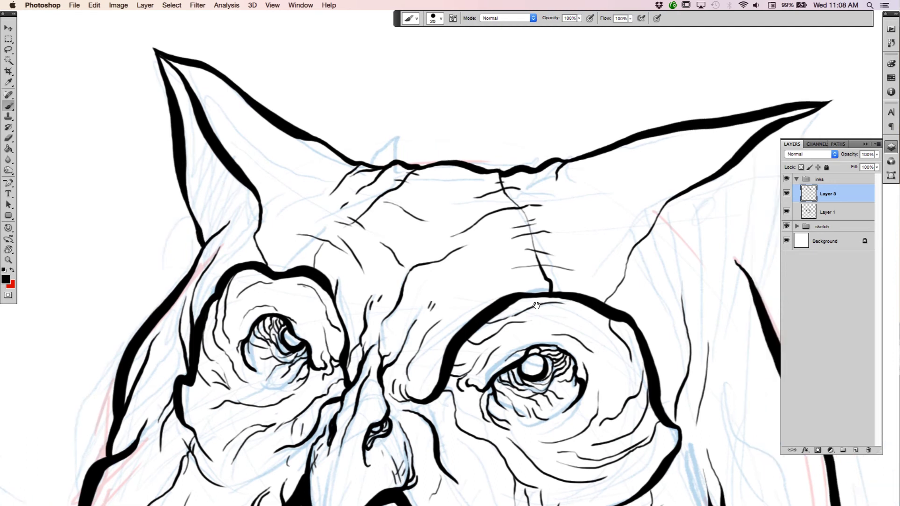
mouse_move(709, 102)
left_mouse_down()
mouse_move(679, 153)
mouse_move(639, 292)
left_mouse_up()
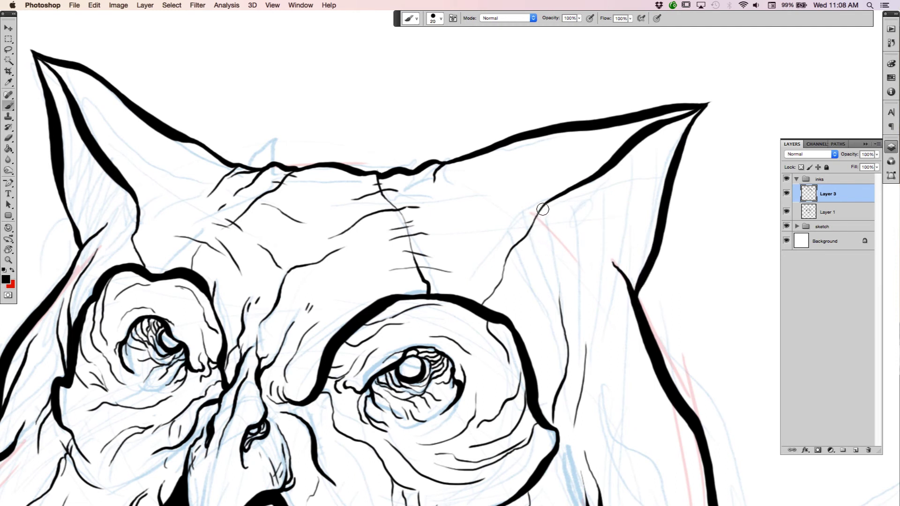
Step: Ink long folds descending from the base of the right ear's inner contour, thickening the first fold near its top
mouse_move(544, 205)
left_mouse_down()
mouse_move(532, 238)
mouse_move(549, 258)
mouse_move(561, 310)
left_mouse_up()
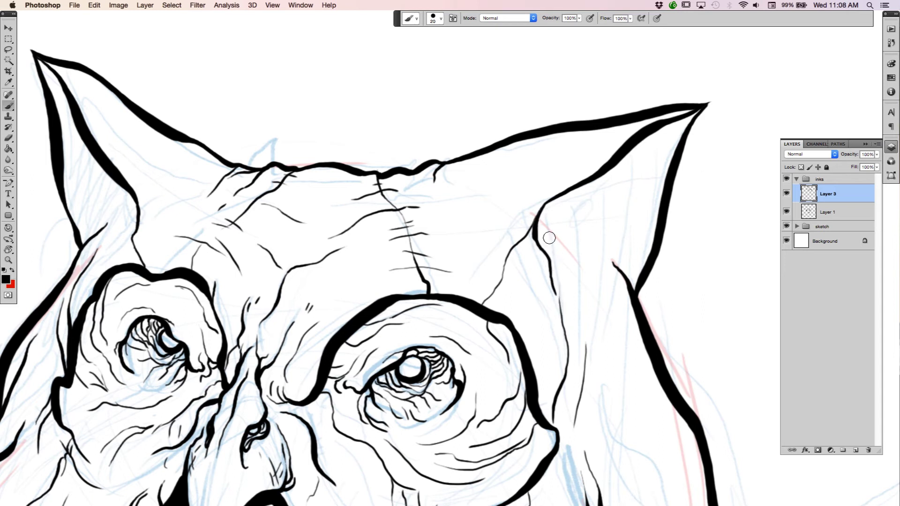
left_click_drag(535, 240, 556, 296)
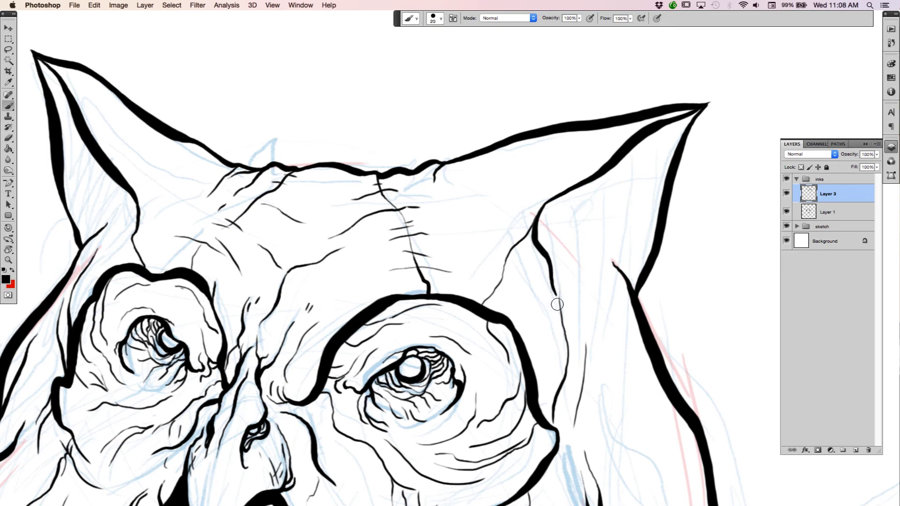
key("e")
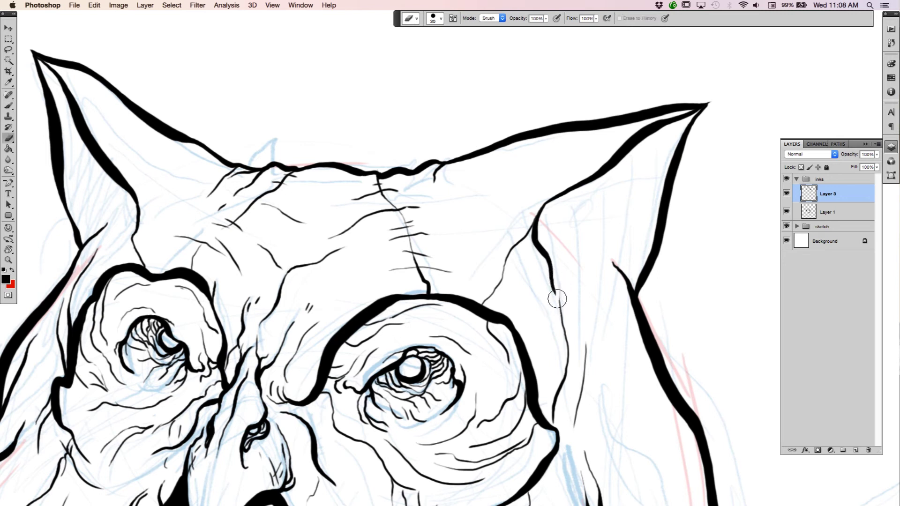
key("b")
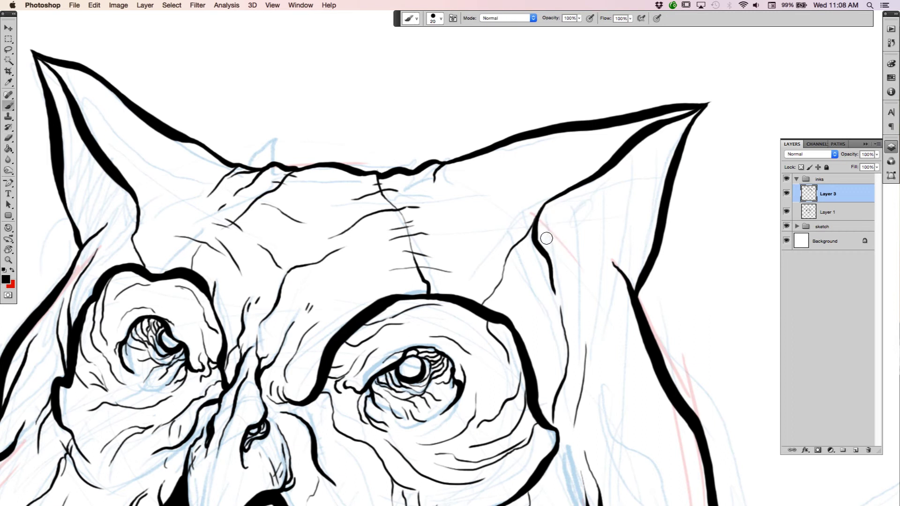
mouse_move(538, 238)
left_mouse_down()
mouse_move(560, 257)
mouse_move(562, 311)
left_mouse_up()
mouse_move(559, 238)
left_mouse_down()
mouse_move(581, 274)
mouse_move(575, 310)
mouse_move(593, 365)
left_mouse_up()
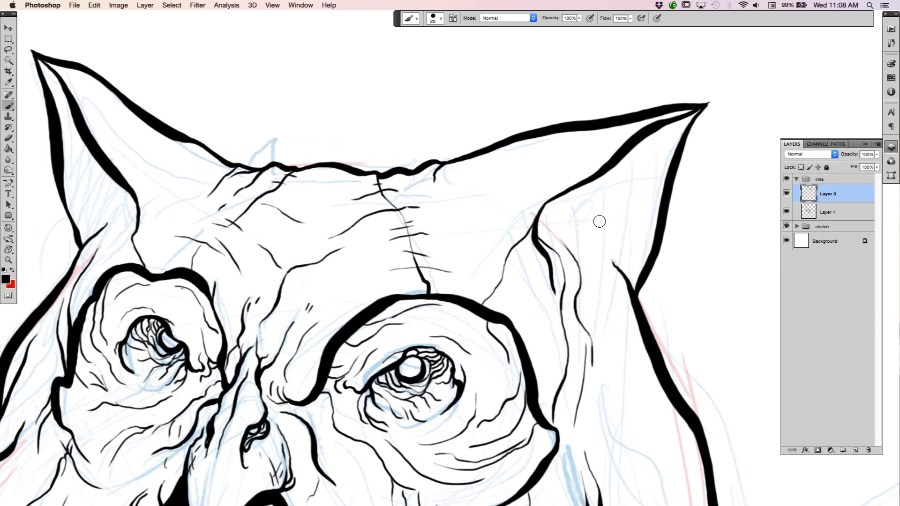
Step: Ink small folds descending from the base of the left ear's inner contour
scroll(600, 221, "left", 10)
left_click_drag(429, 165, 404, 231)
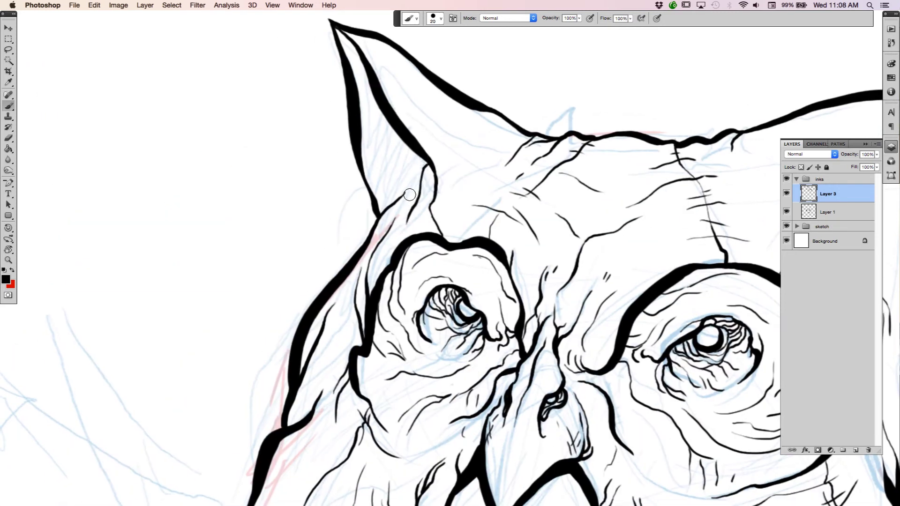
left_click_drag(406, 191, 415, 181)
left_click_drag(417, 188, 410, 211)
mouse_move(429, 178)
left_mouse_down()
mouse_move(436, 188)
mouse_move(420, 228)
left_mouse_up()
Step: Ink the lower rim of the right ear opening across to the head's side contour, with a short crease beneath it
left_click_drag(643, 342, 355, 326)
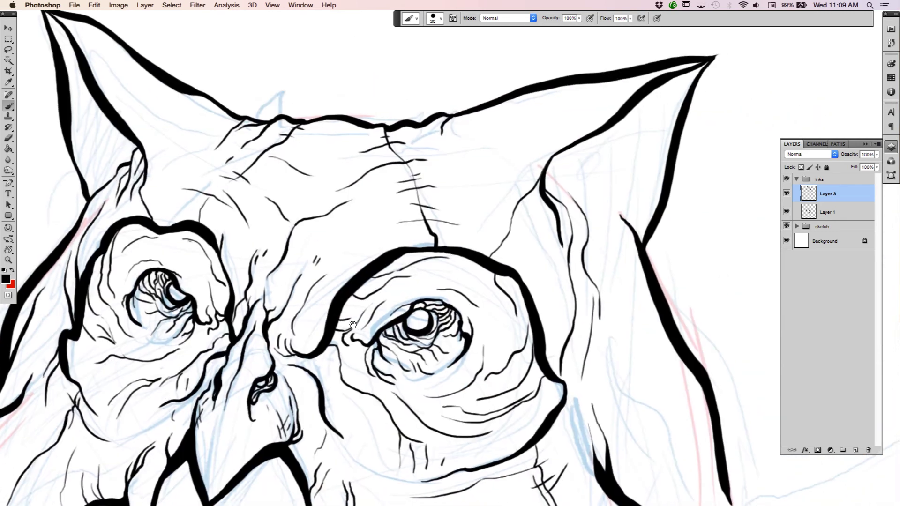
mouse_move(548, 180)
left_mouse_down()
mouse_move(580, 212)
mouse_move(609, 206)
mouse_move(566, 183)
left_mouse_up()
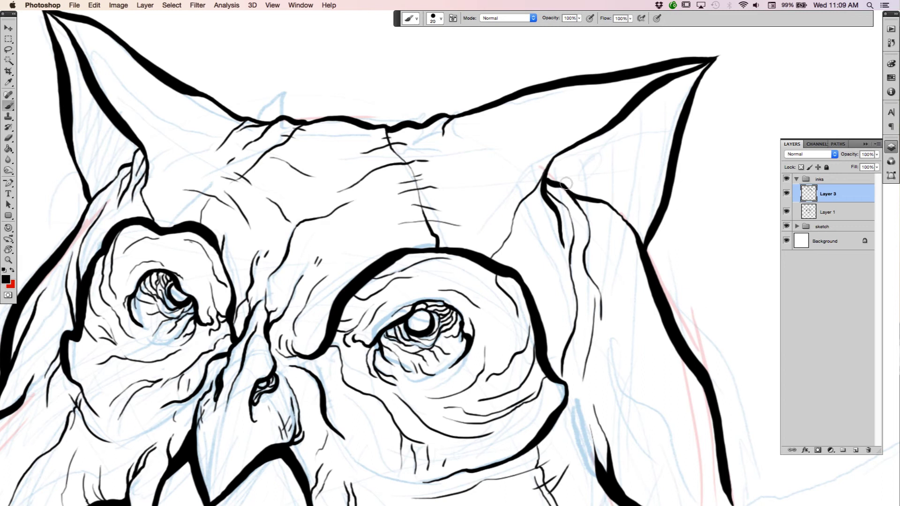
key("r")
mouse_move(684, 233)
left_mouse_down()
mouse_move(583, 90)
mouse_move(490, 60)
mouse_move(389, 76)
mouse_move(396, 100)
mouse_move(375, 125)
left_mouse_up()
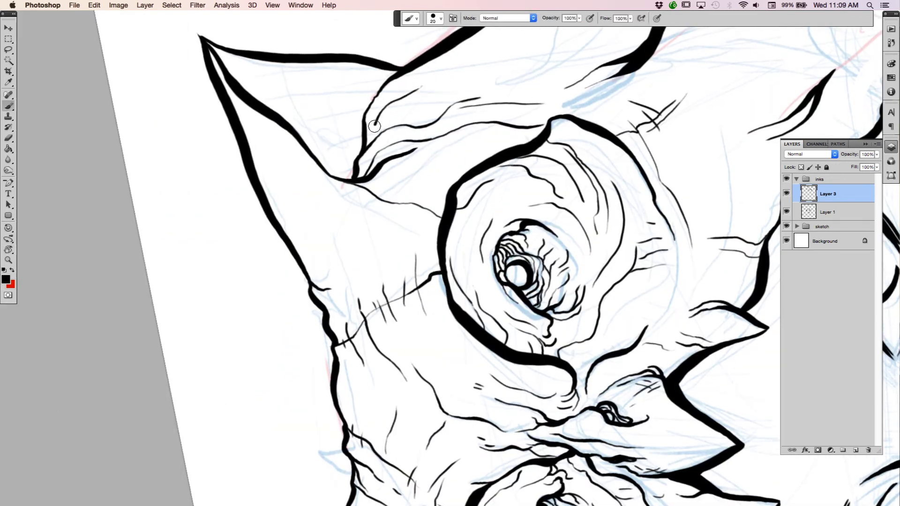
key("e")
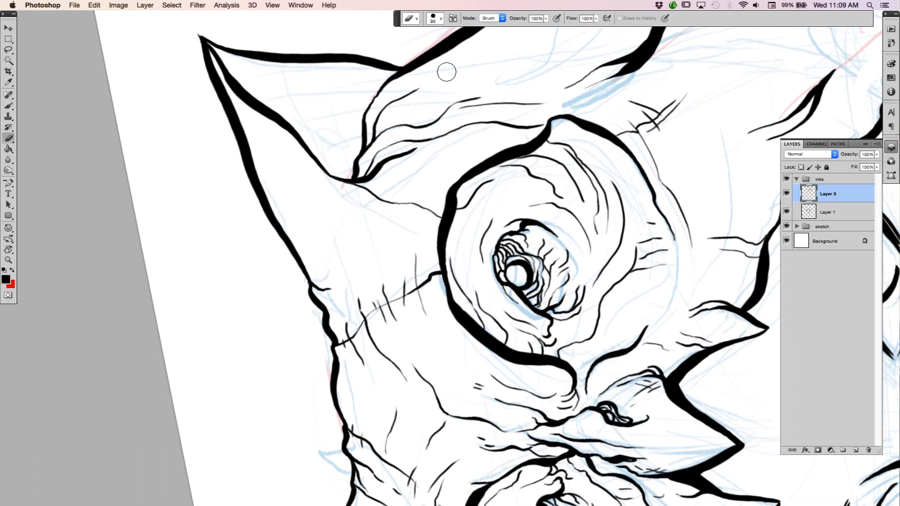
key("b")
left_click_drag(514, 109, 570, 233)
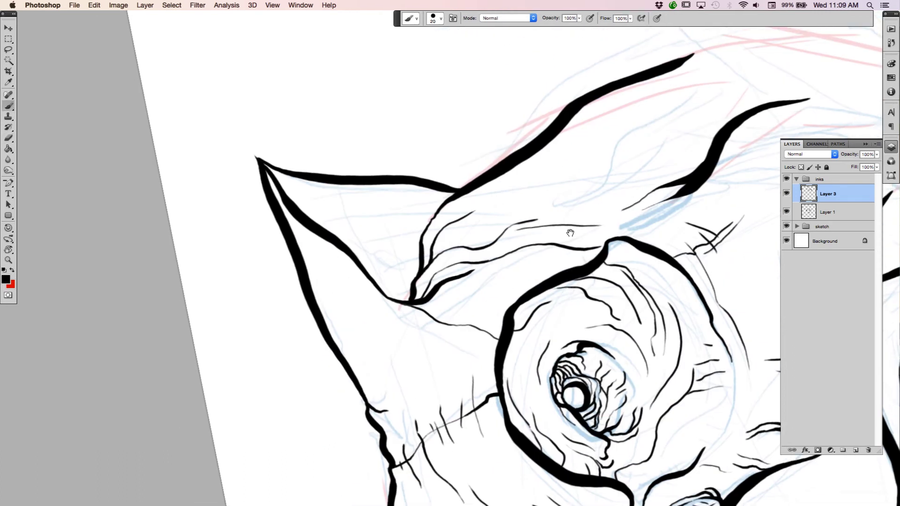
Step: Add another crease beneath the right ear's lower rim, and thicken the rim and the lower end of the ear's inner contour
mouse_move(473, 198)
left_mouse_down()
mouse_move(425, 238)
mouse_move(432, 235)
left_mouse_up()
mouse_move(455, 194)
left_mouse_down()
mouse_move(419, 243)
mouse_move(412, 290)
left_mouse_up()
key("r")
mouse_move(602, 212)
left_mouse_down()
mouse_move(612, 271)
mouse_move(476, 437)
mouse_move(470, 425)
left_mouse_up()
key("b")
left_click_drag(476, 160, 418, 206)
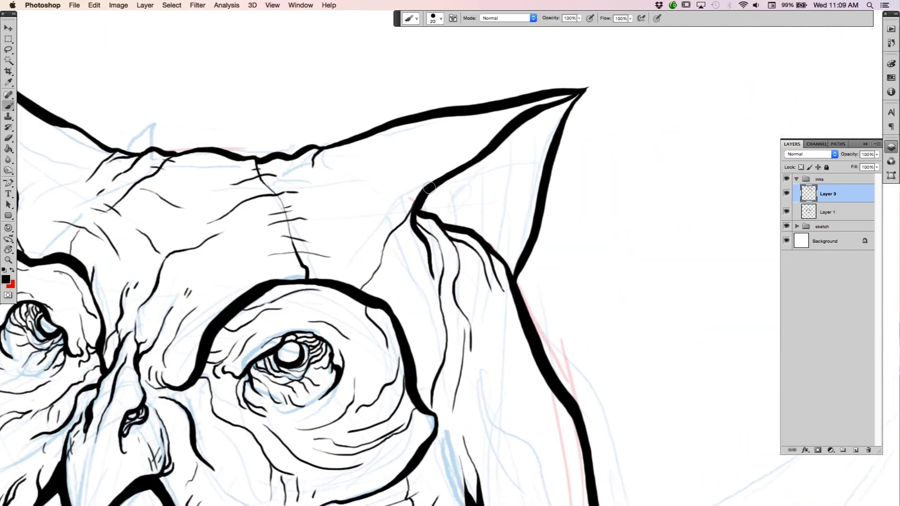
Step: Thicken the lower rim of the left ear opening and the lower part of the ear's outer edge
left_click_drag(332, 300, 683, 272)
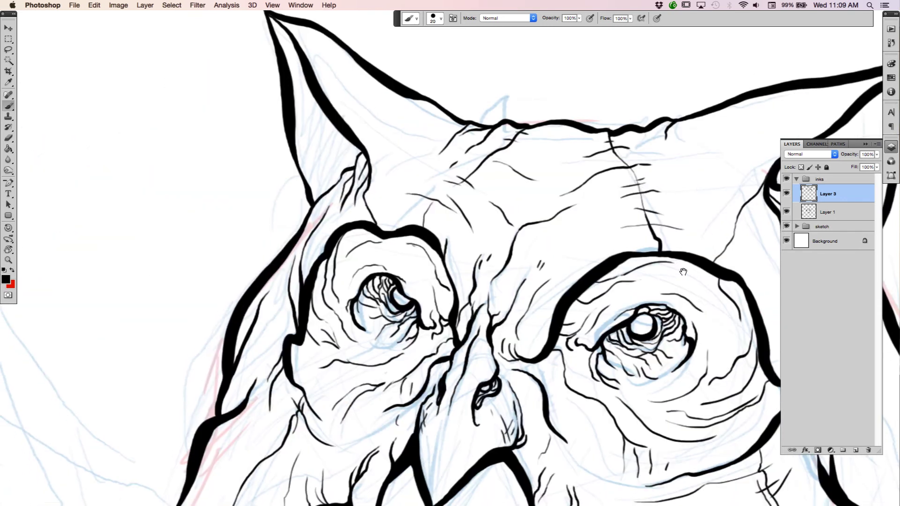
mouse_move(344, 133)
left_mouse_down()
mouse_move(357, 153)
mouse_move(353, 165)
mouse_move(310, 204)
left_mouse_up()
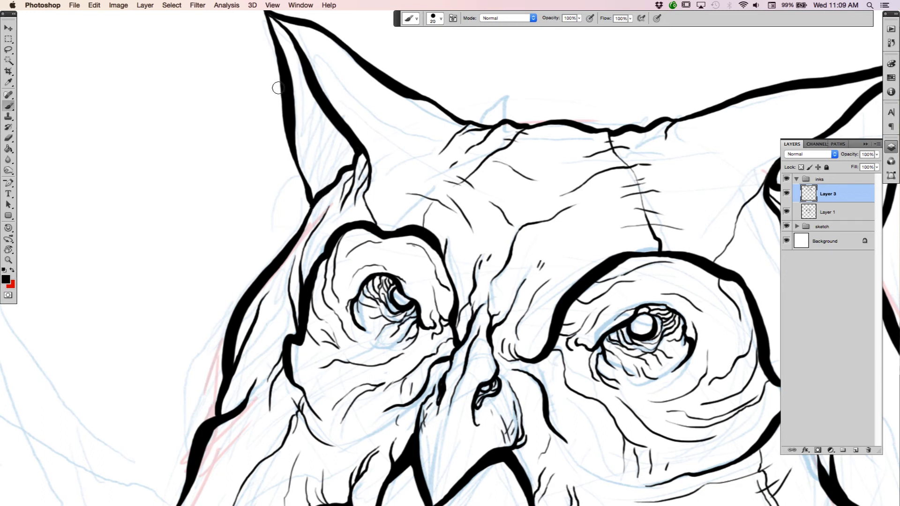
left_click_drag(284, 120, 307, 212)
Step: Ink a long crease beneath the right ear, just inside the right side contour of the owl's head
key("z")
left_click_drag(595, 359, 497, 369)
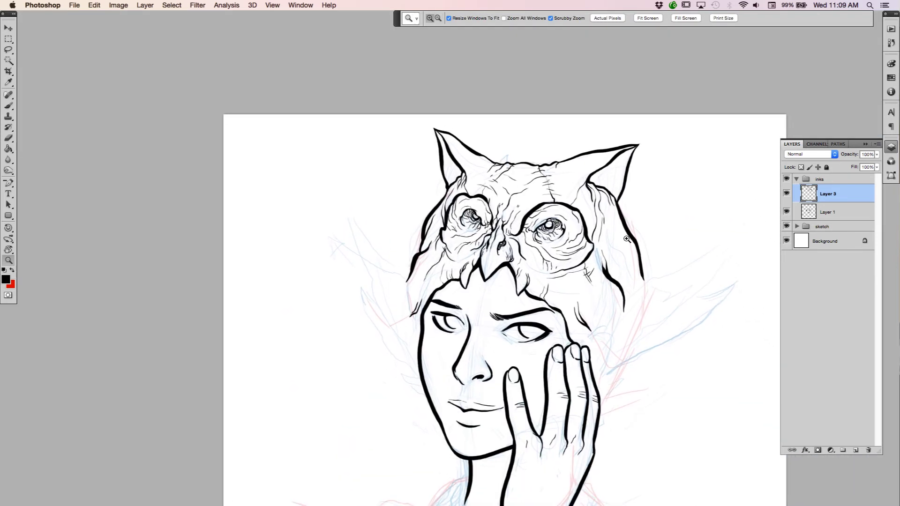
left_click(638, 268)
key("b")
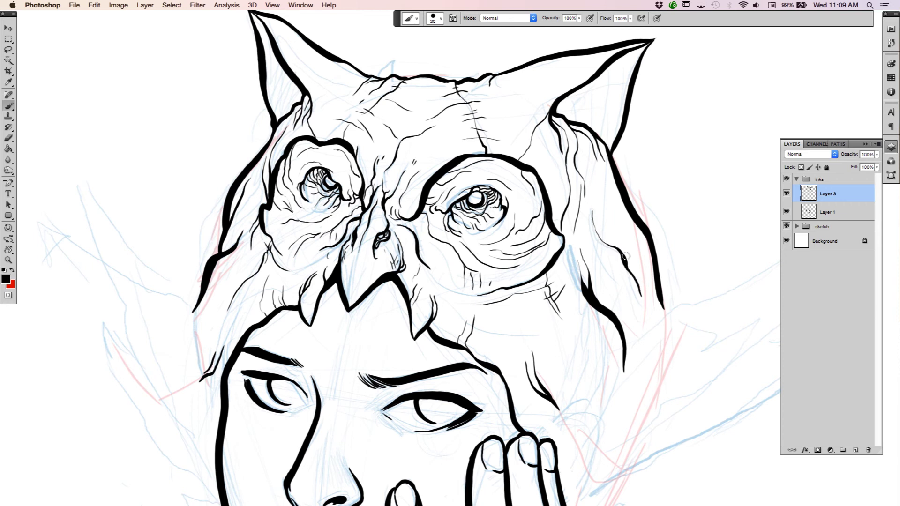
left_click_drag(627, 209, 635, 272)
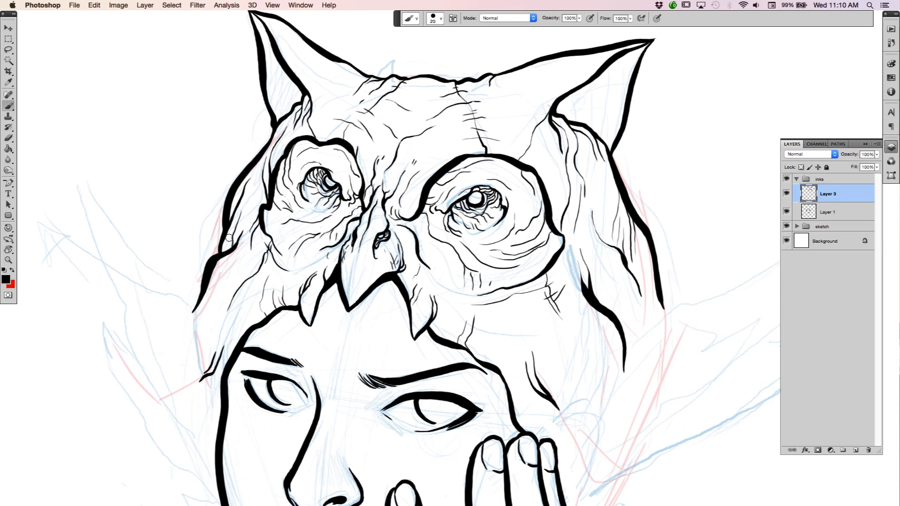
Step: Ink the edge of the sleeve cuff from the end of the raised hand's outer wrist contour, tapering down below the wrist
left_click_drag(413, 356, 582, 243)
left_click_drag(487, 395, 542, 229)
mouse_move(506, 336)
left_mouse_down()
mouse_move(493, 373)
mouse_move(446, 387)
mouse_move(438, 275)
mouse_move(456, 322)
mouse_move(463, 285)
left_mouse_up()
key("r")
left_click_drag(542, 311, 554, 206)
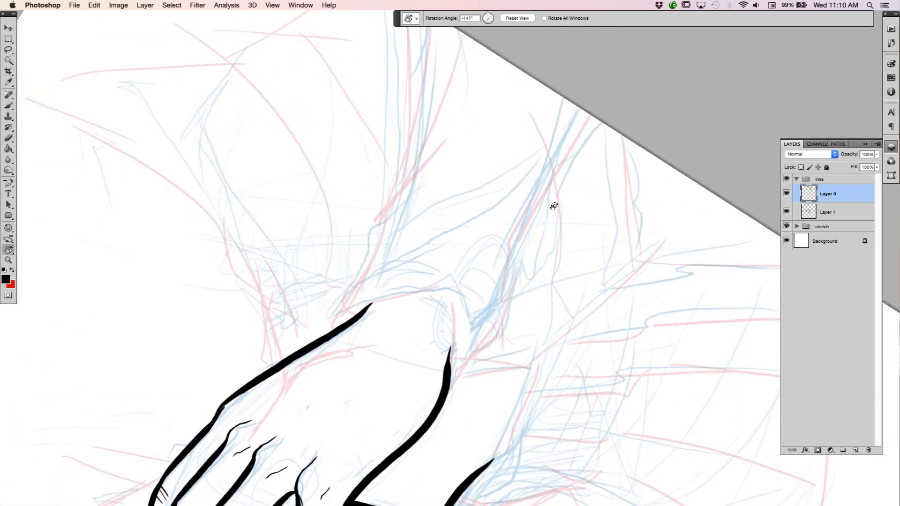
left_click_drag(591, 329, 398, 395)
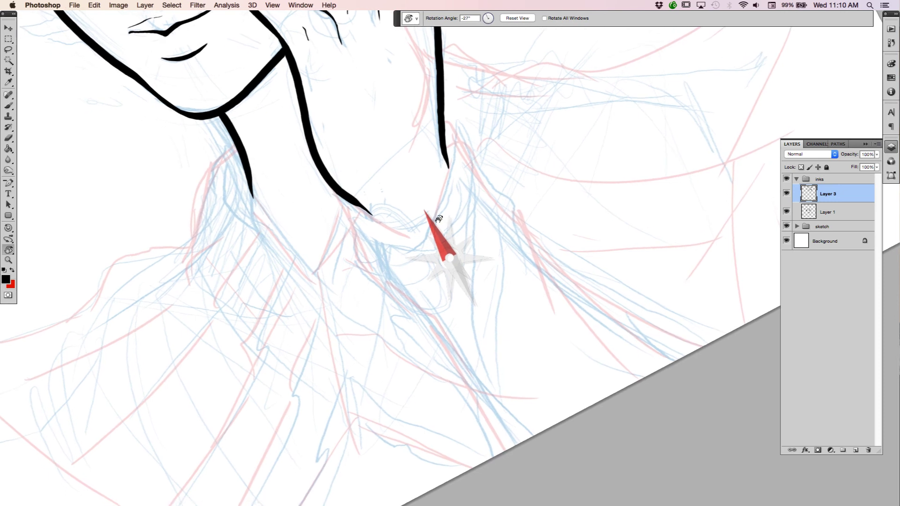
key("z")
key("b")
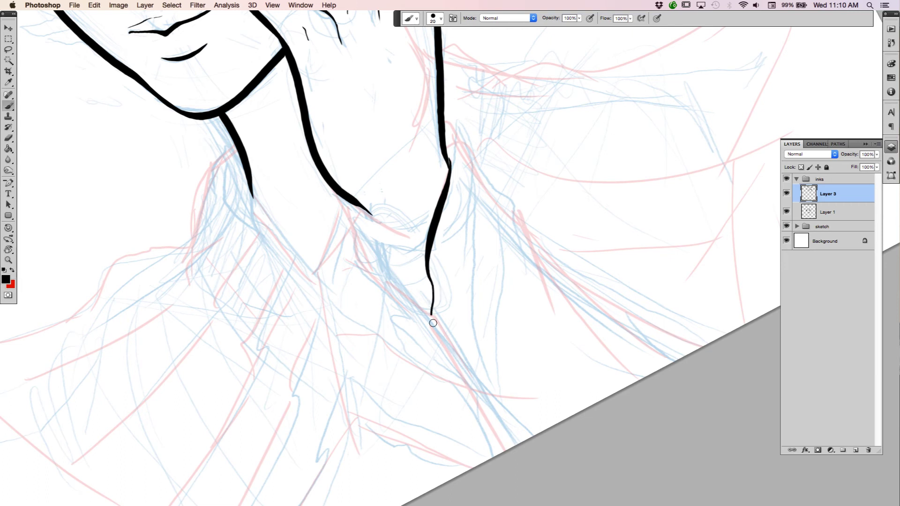
Step: Extend the inner wrist contour to meet the cuff line, thicken the outer wrist corner, and ink the sleeve's edge down to the canvas border
mouse_move(589, 308)
left_mouse_down()
mouse_move(592, 319)
mouse_move(568, 279)
left_mouse_up()
key("b")
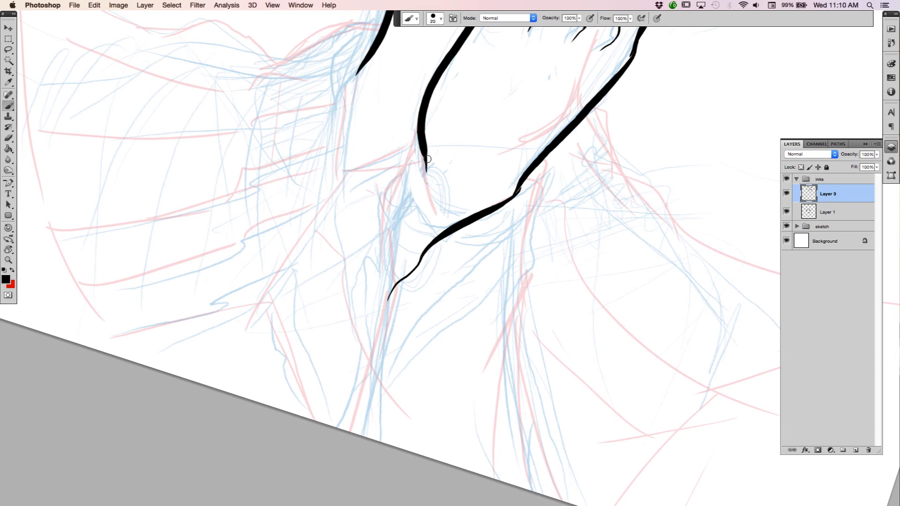
left_click_drag(427, 162, 429, 247)
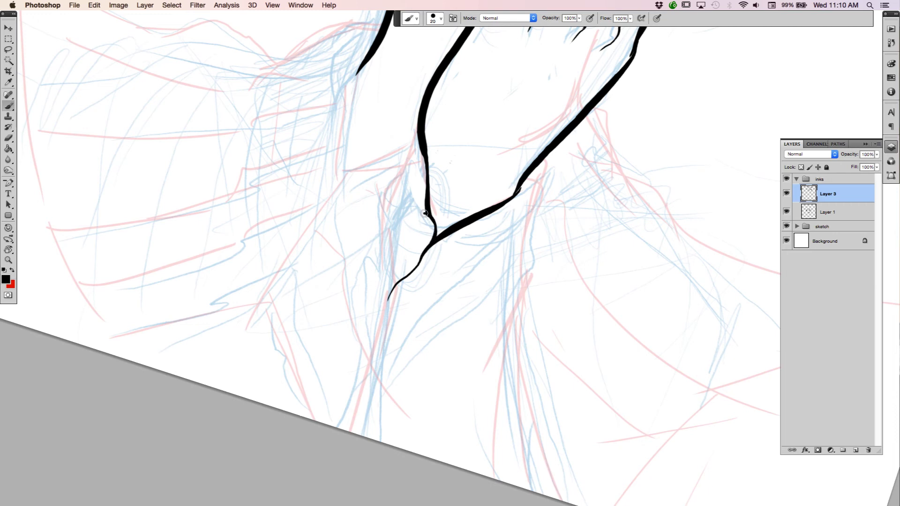
left_click_drag(419, 225, 429, 228)
key("super+z")
mouse_move(524, 180)
left_mouse_down()
mouse_move(515, 197)
mouse_move(462, 225)
left_mouse_up()
mouse_move(390, 294)
left_mouse_down()
mouse_move(351, 385)
mouse_move(346, 448)
left_mouse_up()
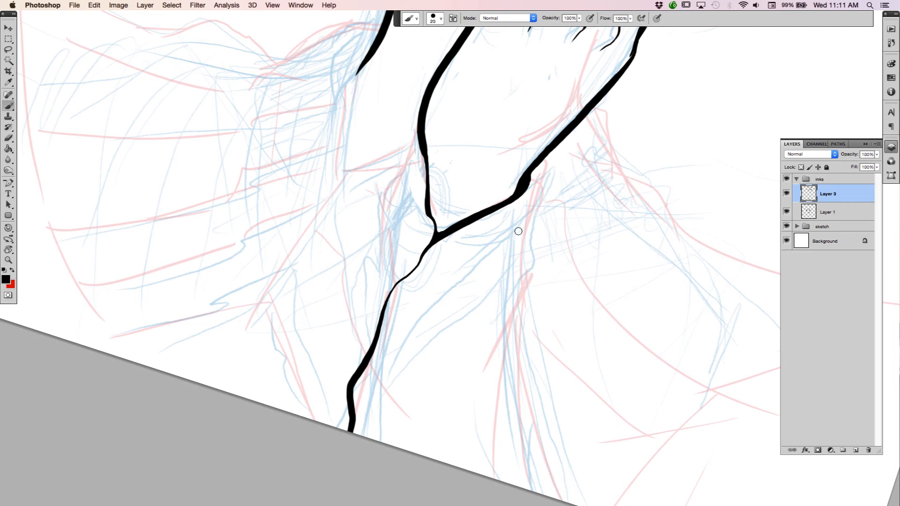
Step: Ink a thin fold line through the sleeve from below the outer wrist down to the canvas border
mouse_move(517, 238)
left_mouse_down()
mouse_move(414, 332)
mouse_move(382, 387)
mouse_move(372, 443)
left_mouse_up()
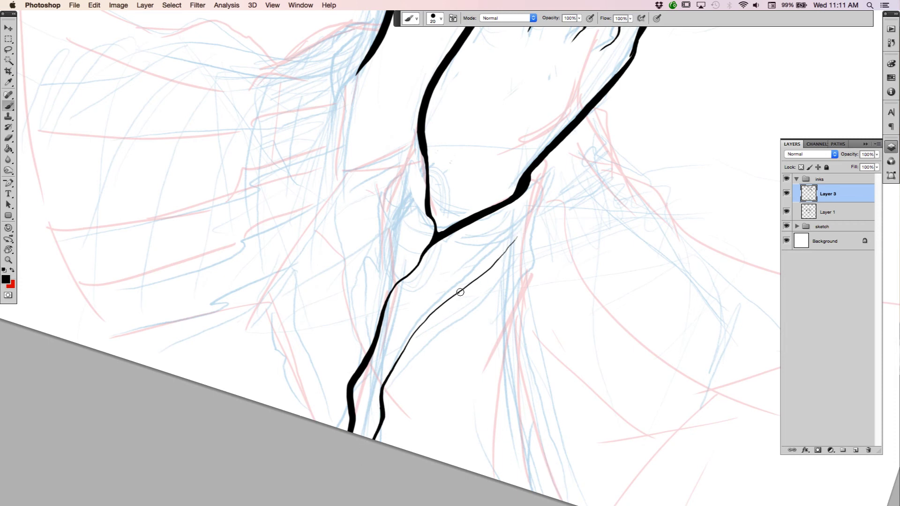
mouse_move(472, 288)
left_mouse_down()
mouse_move(516, 272)
mouse_move(535, 208)
left_mouse_up()
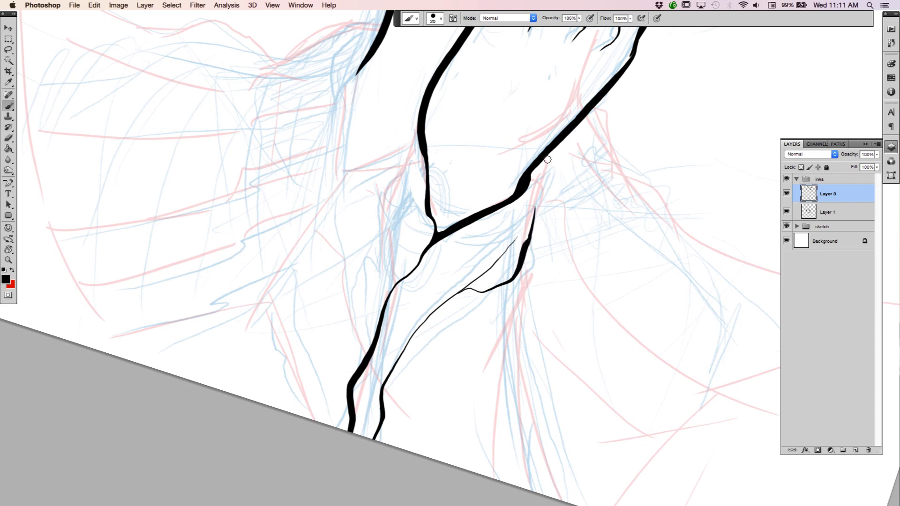
key("super+z")
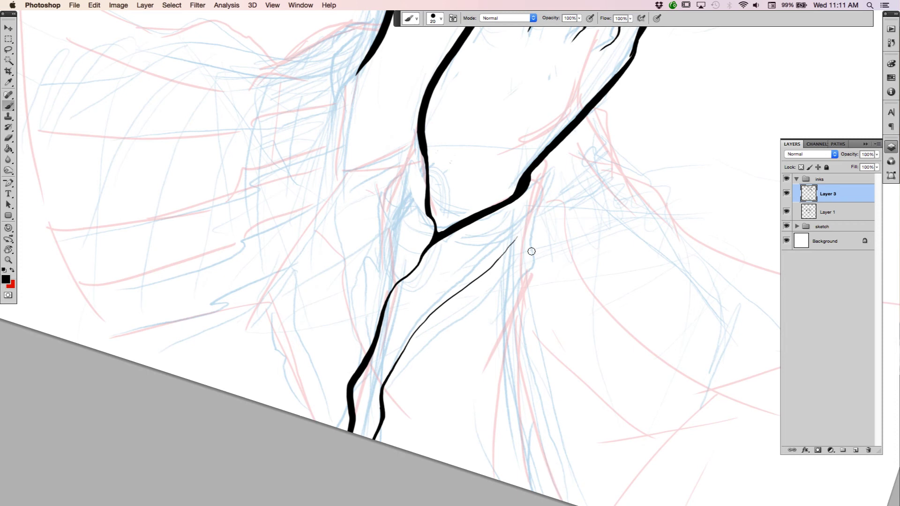
Step: Ink the cuff's outer contour from the inner wrist down into the sleeve edge, and clean up its notch with the Eraser
key("r")
left_click_drag(565, 247, 577, 203)
left_click_drag(569, 361, 535, 477)
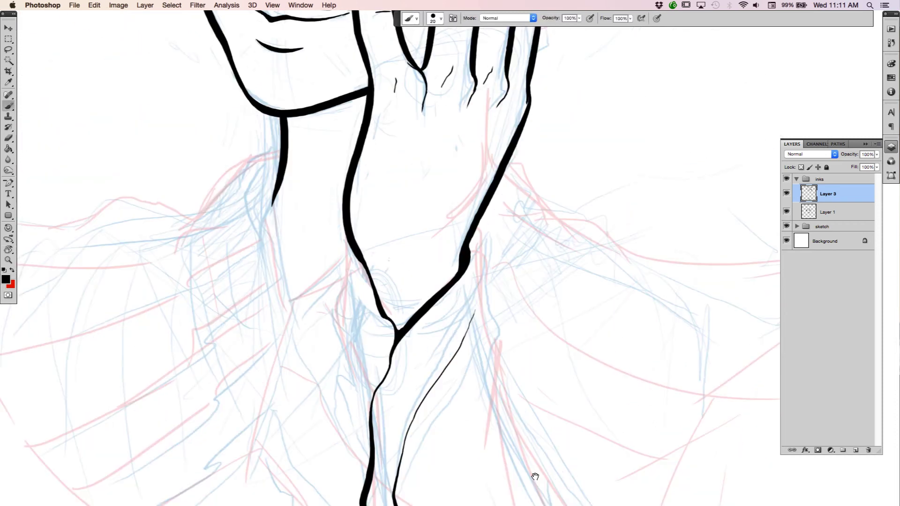
left_click_drag(567, 324, 528, 444)
left_click_drag(539, 343, 563, 298)
left_click_drag(505, 452, 567, 301)
left_click_drag(536, 371, 562, 305)
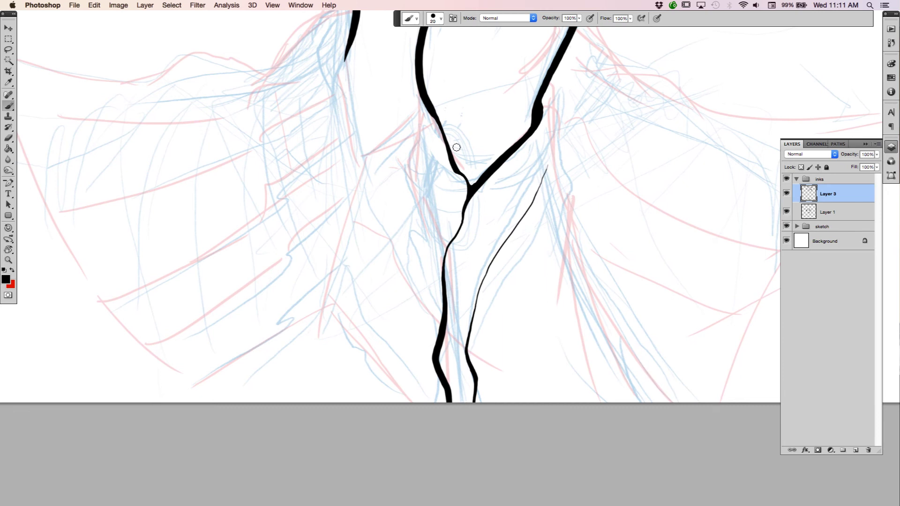
mouse_move(427, 104)
left_mouse_down()
mouse_move(403, 150)
mouse_move(424, 191)
mouse_move(441, 324)
left_mouse_up()
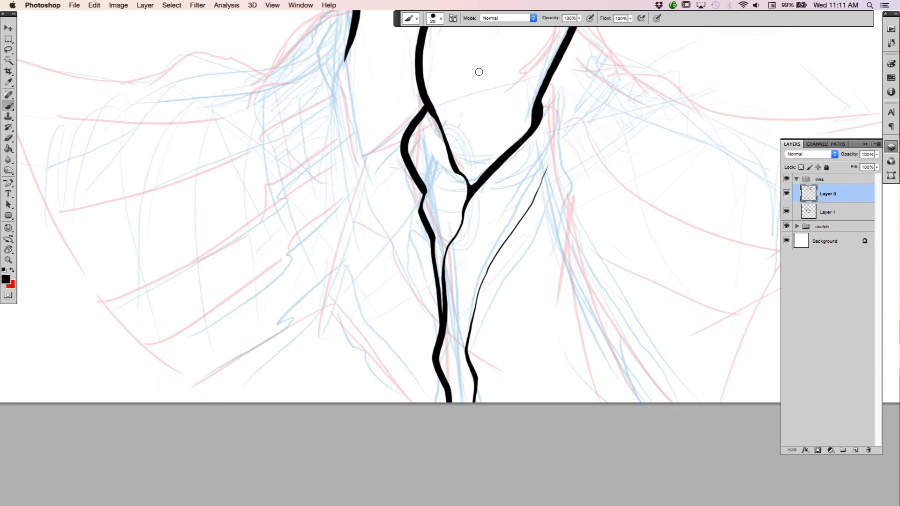
key("e")
left_click_drag(431, 186, 430, 210)
key("b")
mouse_move(576, 198)
left_mouse_down()
mouse_move(537, 358)
mouse_move(567, 257)
left_mouse_up()
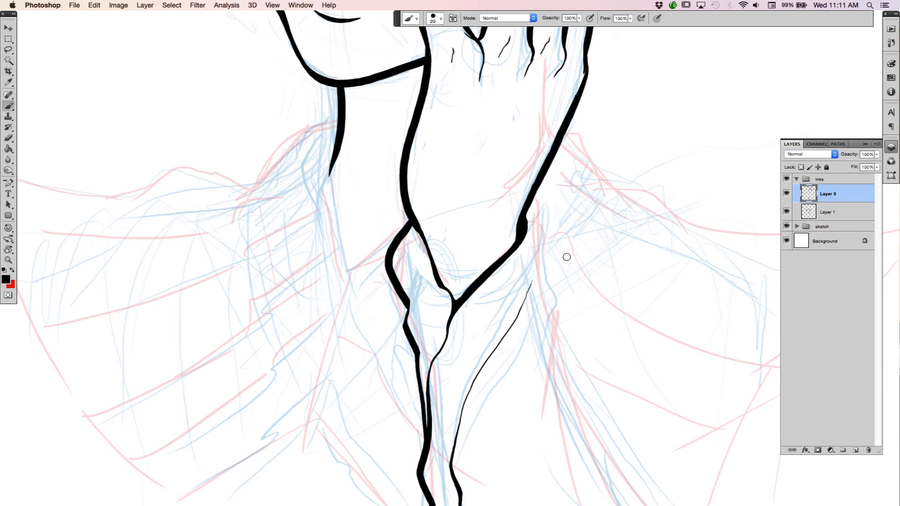
Step: Thicken the line where the inner wrist enters the cuff into a tapered black shadow
left_click(416, 224)
left_click_drag(423, 238, 443, 299)
scroll(481, 238, "down", 5)
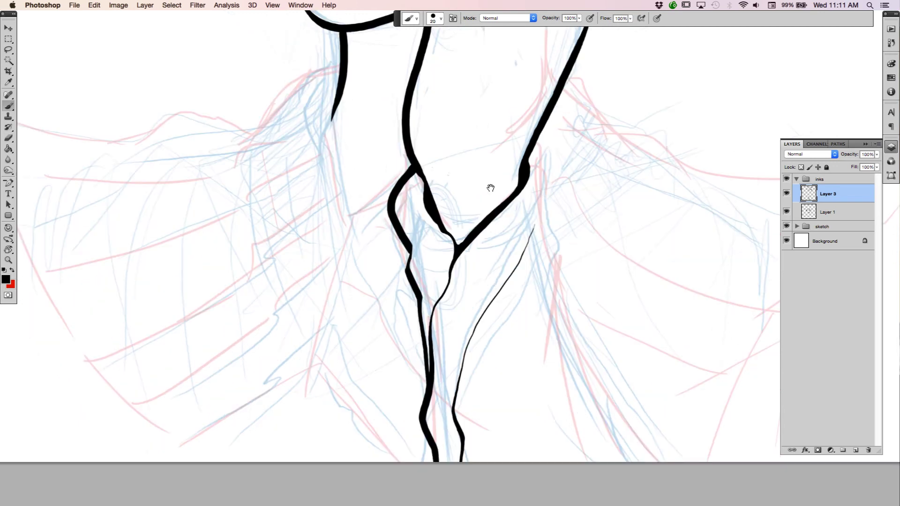
Step: Ink the cuff's inner rim and fold lines below the inner wrist, with short crease marks on both sides of the cuff
key("r")
left_click_drag(488, 188, 616, 324)
key("b")
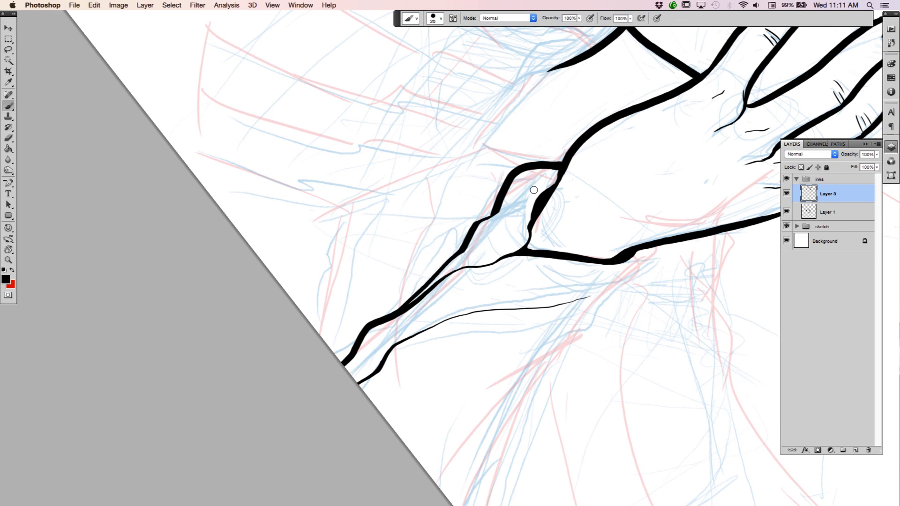
mouse_move(540, 183)
left_mouse_down()
mouse_move(525, 206)
mouse_move(530, 238)
left_mouse_up()
mouse_move(502, 200)
left_mouse_down()
mouse_move(473, 260)
mouse_move(497, 225)
mouse_move(501, 193)
left_mouse_up()
key("super+z")
key("r")
mouse_move(581, 192)
left_mouse_down()
mouse_move(593, 181)
mouse_move(551, 111)
mouse_move(518, 99)
mouse_move(522, 186)
mouse_move(473, 246)
left_mouse_up()
key("b")
left_click_drag(465, 185, 465, 195)
left_click_drag(455, 144, 454, 150)
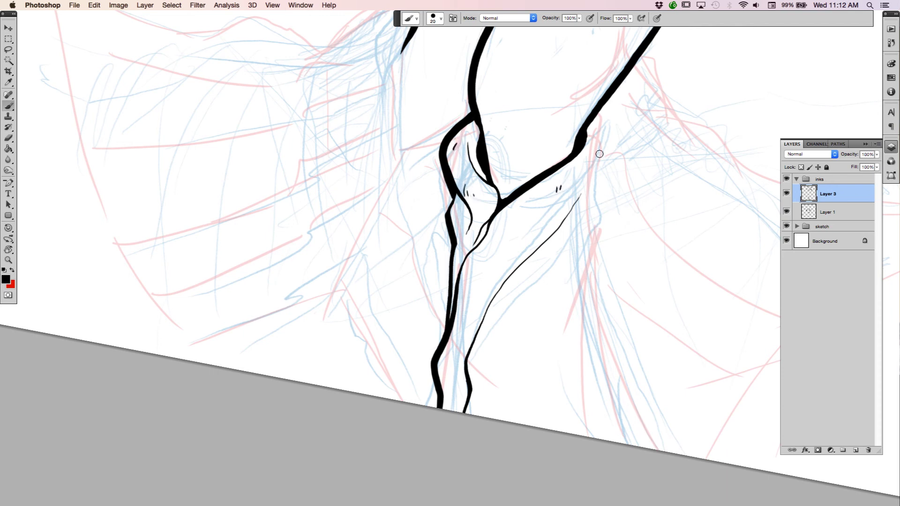
left_click_drag(584, 166, 583, 169)
Step: Add short crease marks along the narrow part of the sleeve below the cuff
left_click_drag(462, 275, 455, 330)
left_click_drag(466, 279, 468, 293)
left_click_drag(474, 304, 456, 344)
Step: Ink the cuff's contour from the outer wrist around and down into the thin diagonal sleeve fold, thickening where they join
mouse_move(595, 118)
left_mouse_down()
mouse_move(603, 151)
mouse_move(589, 218)
mouse_move(531, 272)
mouse_move(523, 266)
mouse_move(543, 253)
left_mouse_up()
key("super+z")
mouse_move(507, 280)
left_mouse_down()
mouse_move(550, 235)
mouse_move(507, 280)
left_mouse_up()
key("super+z")
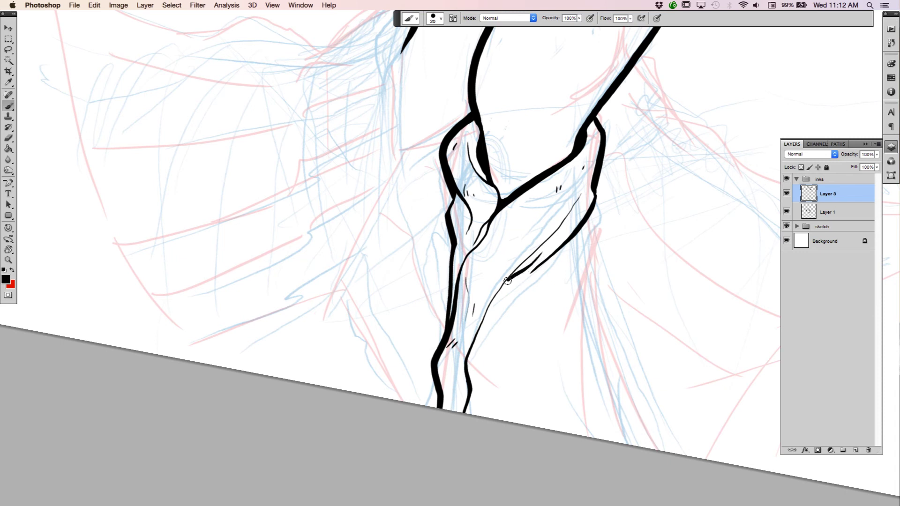
key("e")
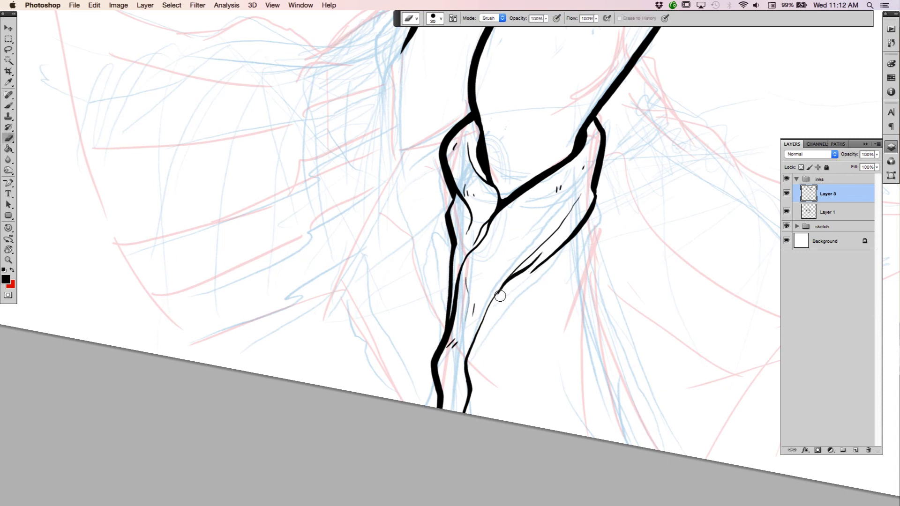
Step: Ink the sleeve's outer contour from the cuff to the canvas border, with two diverging lines for a slit inside it
key("b")
mouse_move(590, 213)
left_mouse_down()
mouse_move(589, 273)
mouse_move(611, 356)
mouse_move(614, 478)
left_mouse_up()
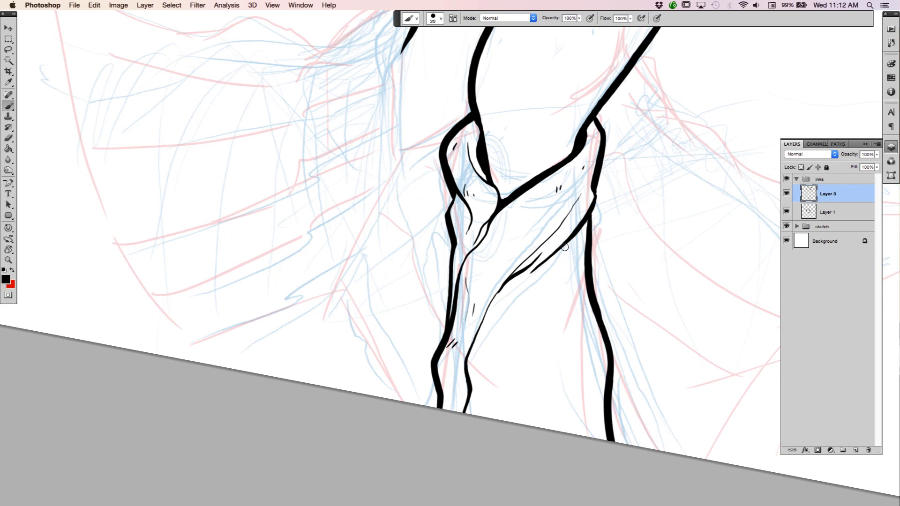
left_click_drag(572, 237, 508, 467)
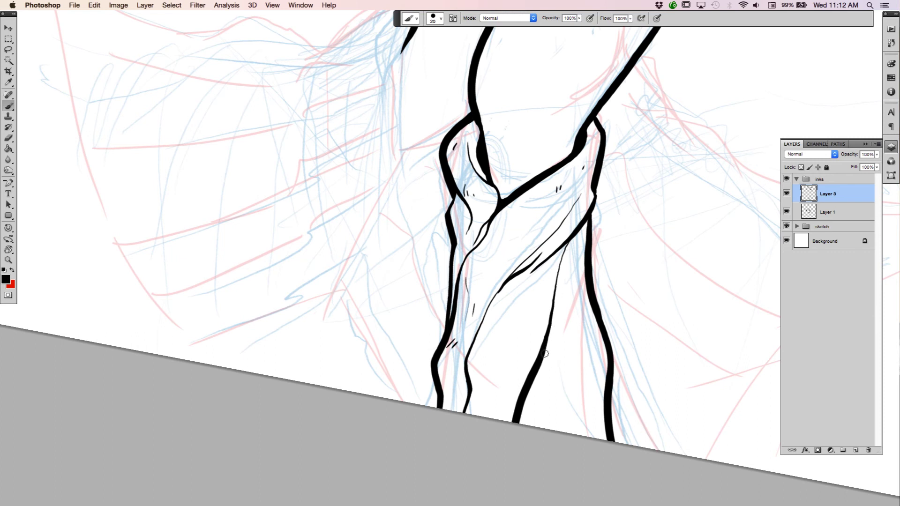
left_click_drag(554, 309, 555, 449)
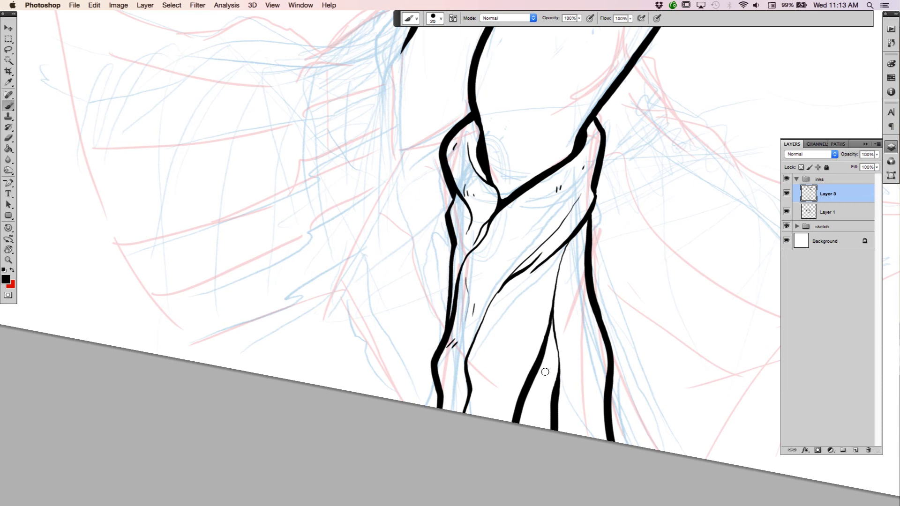
Step: Erase part of the slit's left edge, re-ink it with a bend, and fill the slit's upper tip with black
key("e")
mouse_move(534, 354)
left_mouse_down()
mouse_move(526, 370)
mouse_move(539, 343)
left_mouse_up()
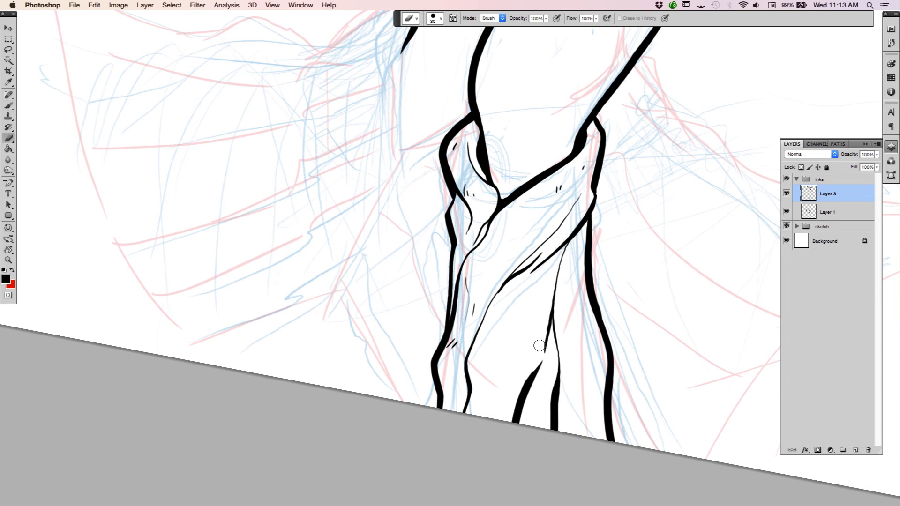
key("b")
mouse_move(554, 311)
left_mouse_down()
mouse_move(543, 371)
mouse_move(536, 377)
mouse_move(540, 360)
mouse_move(509, 403)
left_mouse_up()
key("e")
key("b")
left_click_drag(545, 367, 523, 394)
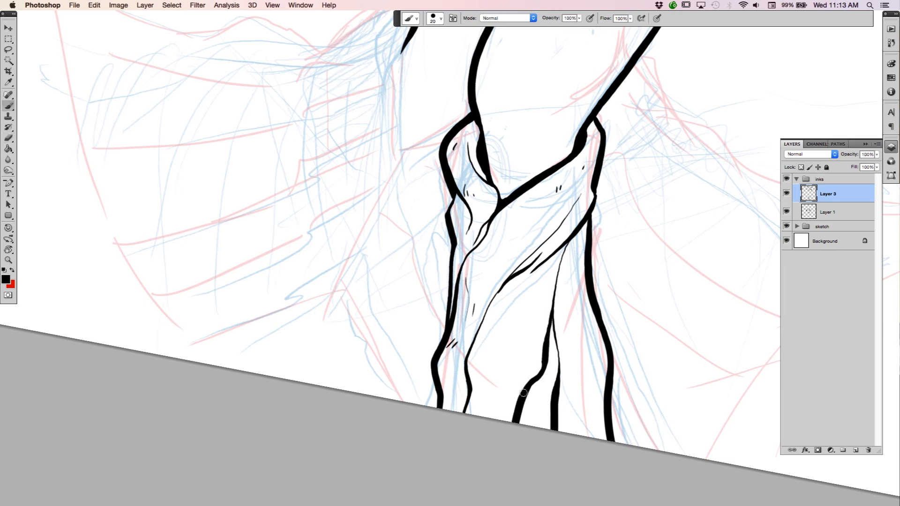
mouse_move(552, 329)
left_mouse_down()
mouse_move(555, 383)
mouse_move(547, 336)
mouse_move(547, 362)
mouse_move(553, 357)
left_mouse_up()
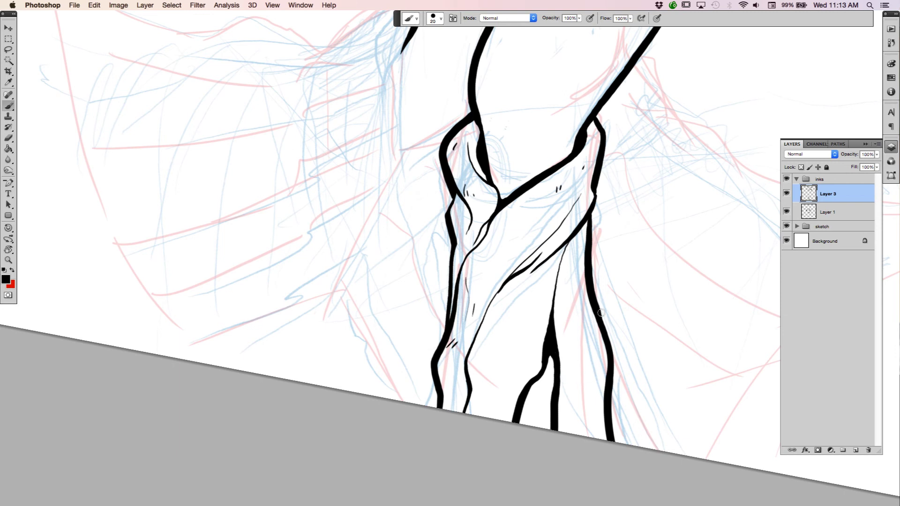
Step: Ink thin crease lines in the sleeve on both sides of the slit and off its outer contour
left_click_drag(588, 278, 573, 332)
left_click_drag(569, 368, 567, 436)
left_click_drag(519, 375, 496, 432)
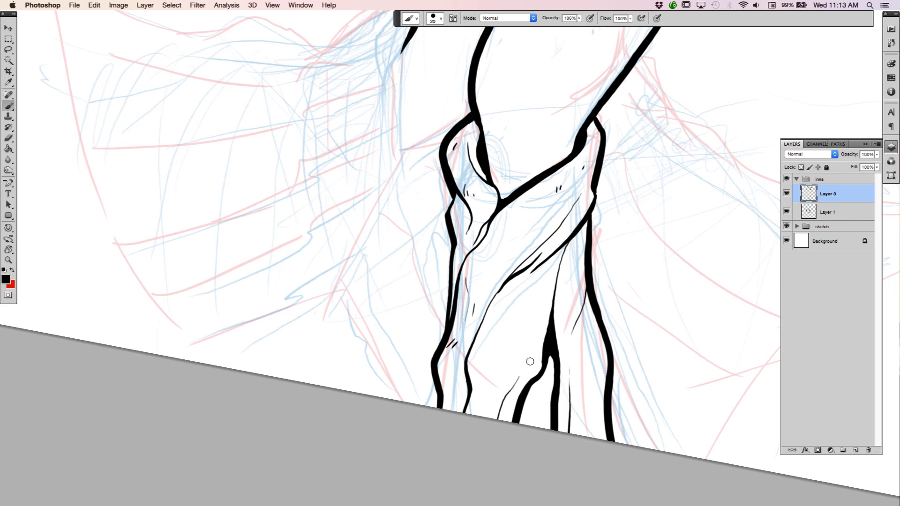
Step: Fill the slit in the sleeve with fine wavy texture lines, and touch up its edges
key("r")
left_click_drag(582, 350, 557, 102)
key("b")
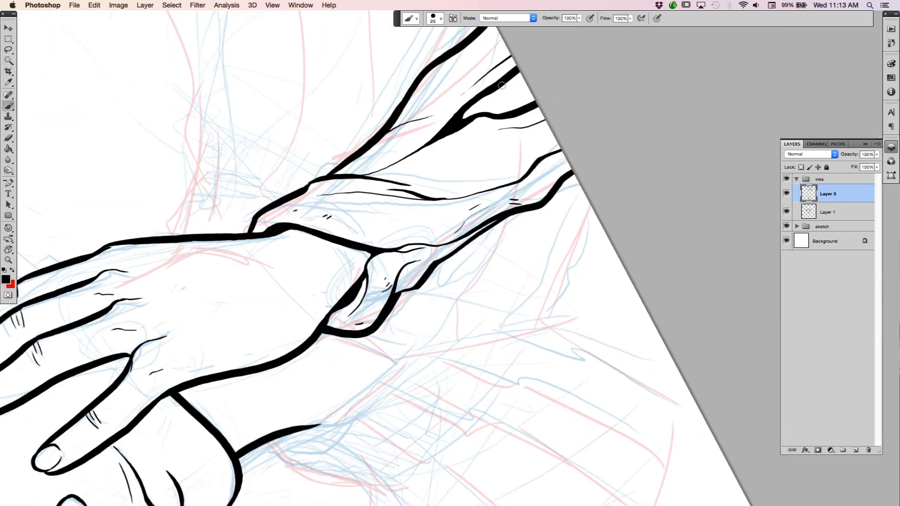
mouse_move(504, 86)
left_mouse_down()
mouse_move(536, 92)
mouse_move(524, 95)
left_mouse_up()
left_click_drag(521, 100, 537, 96)
left_click_drag(502, 101, 478, 100)
key("e")
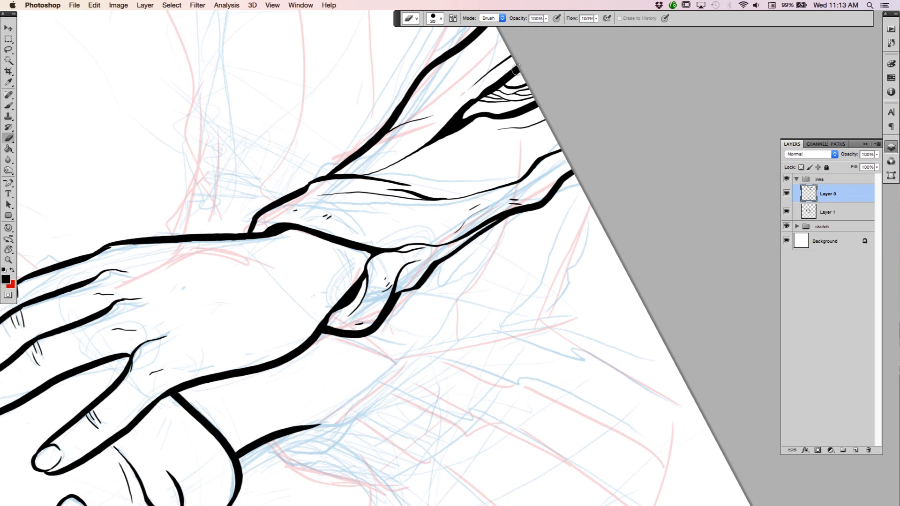
key("b")
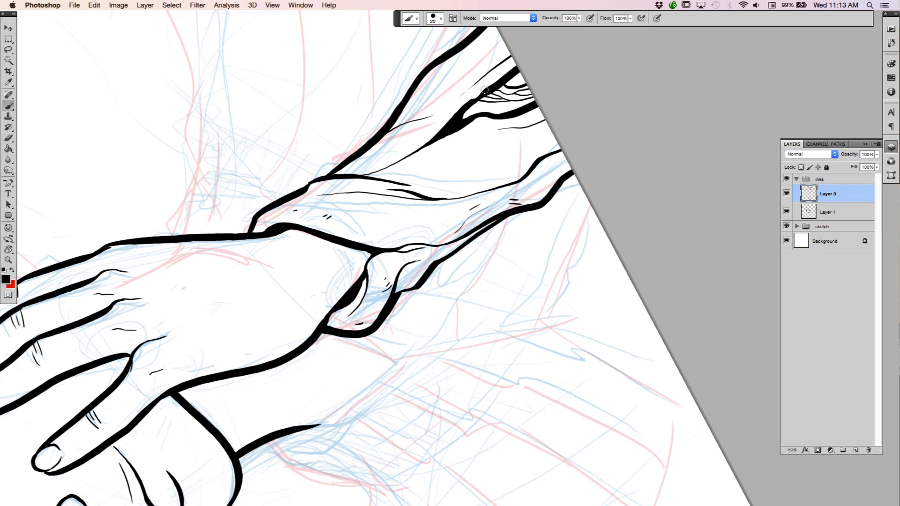
left_click_drag(478, 103, 488, 101)
mouse_move(522, 101)
left_mouse_down()
mouse_move(533, 98)
mouse_move(516, 108)
left_mouse_up()
mouse_move(493, 111)
left_mouse_down()
mouse_move(467, 107)
mouse_move(491, 106)
left_mouse_up()
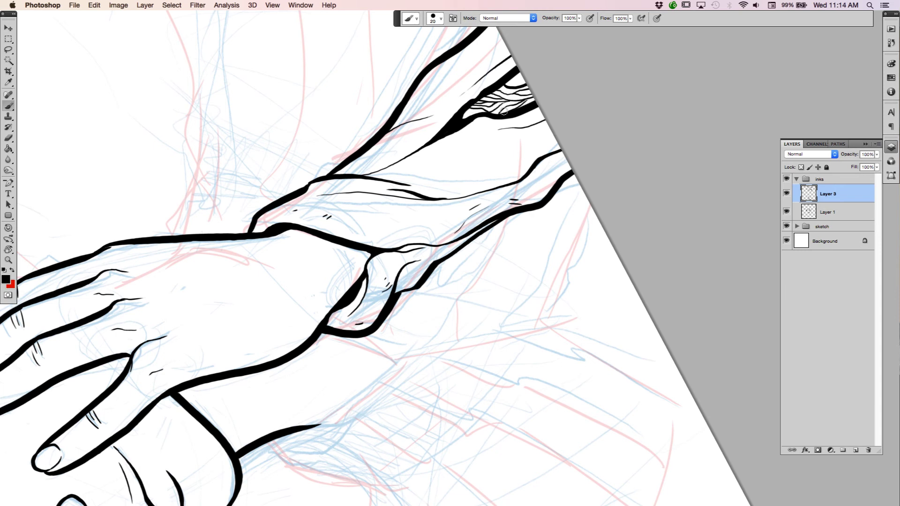
key("e")
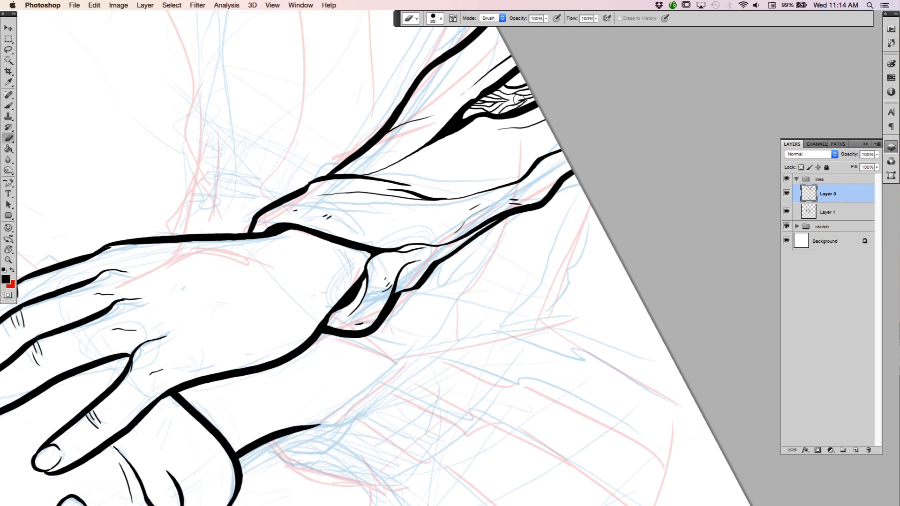
key("b")
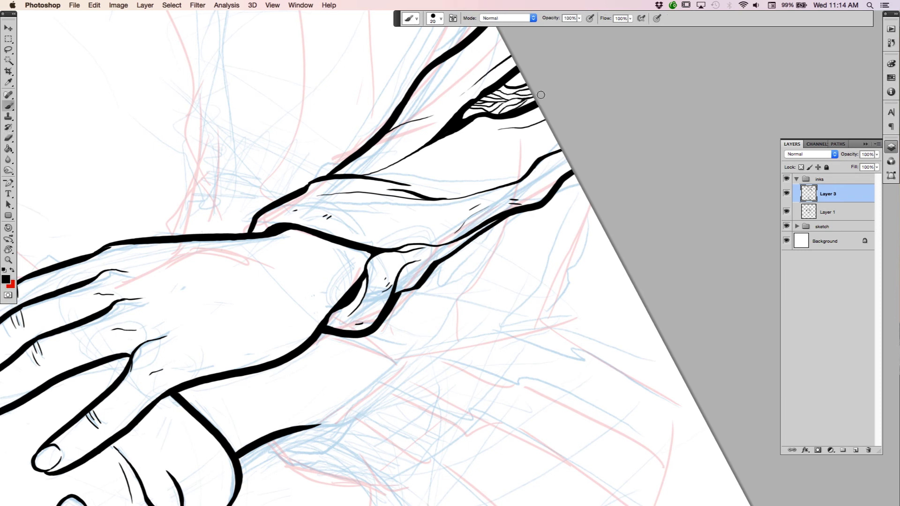
key("e")
key("b")
mouse_move(468, 112)
left_mouse_down()
mouse_move(482, 112)
mouse_move(471, 113)
left_mouse_up()
Step: Thicken the sleeve's inner-side contour from below the cuff down to the canvas border
key("r")
left_click_drag(628, 225, 566, 491)
key("z")
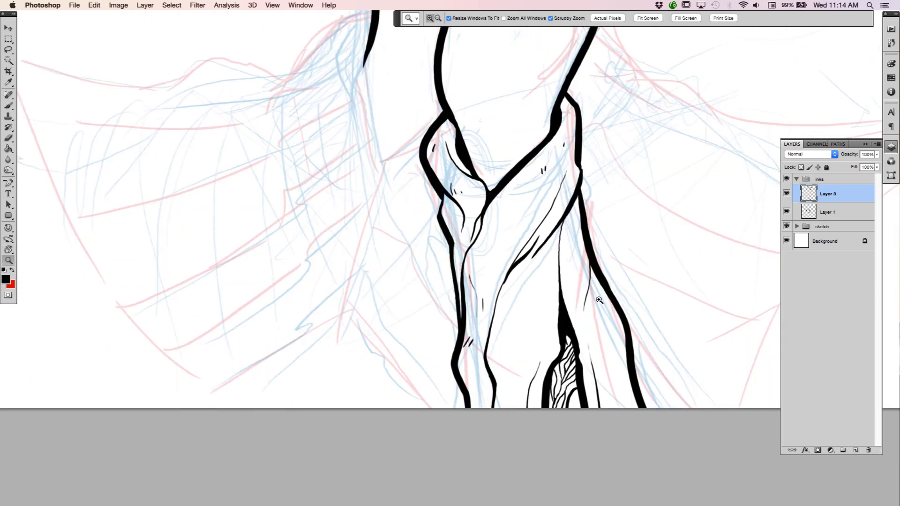
left_click(600, 301, "alt")
left_click(603, 286, "alt")
left_click(625, 266)
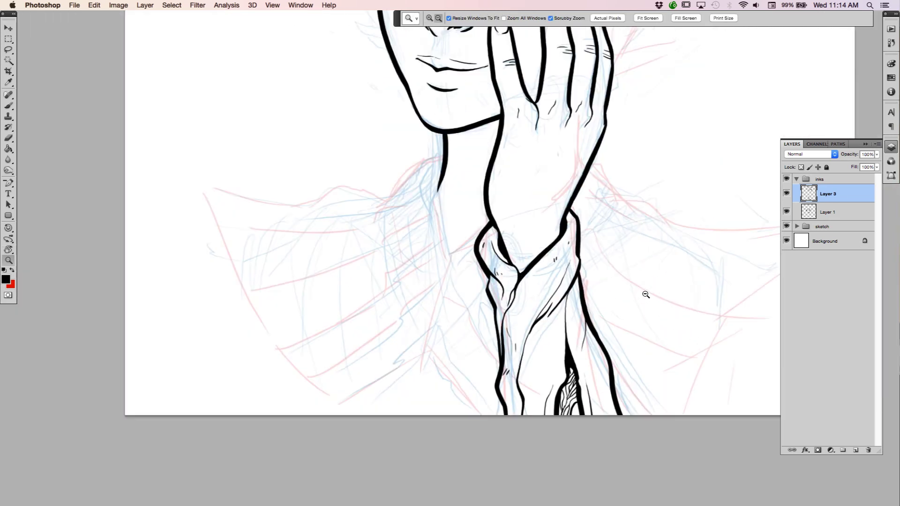
left_click(645, 295)
key("b")
left_click_drag(488, 408, 483, 460)
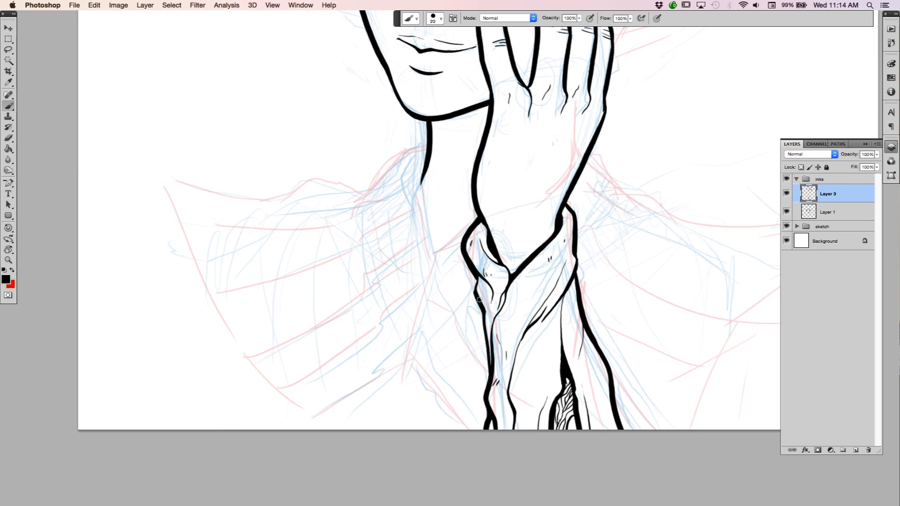
left_click_drag(477, 277, 490, 381)
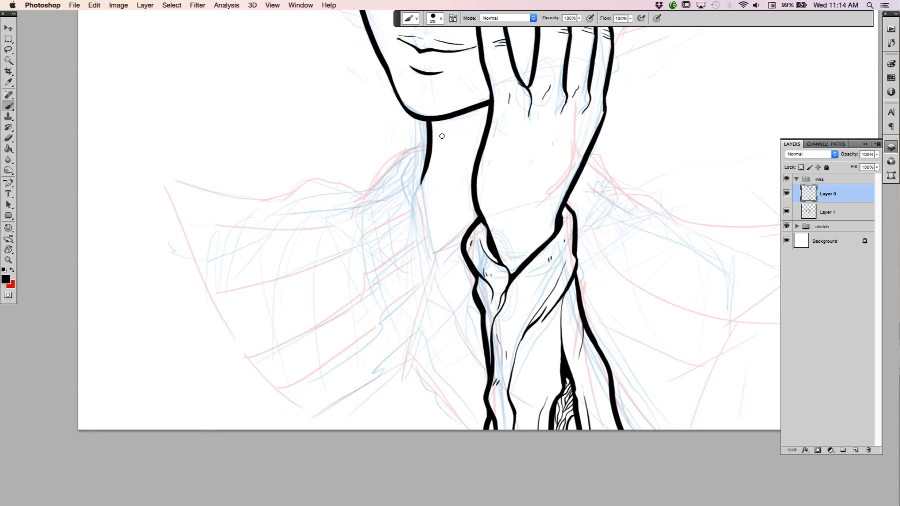
Step: Ink the neck's contour down to a point, join it to the sleeve cuff, and save the document
mouse_move(426, 166)
left_mouse_down()
mouse_move(415, 204)
mouse_move(433, 258)
left_mouse_up()
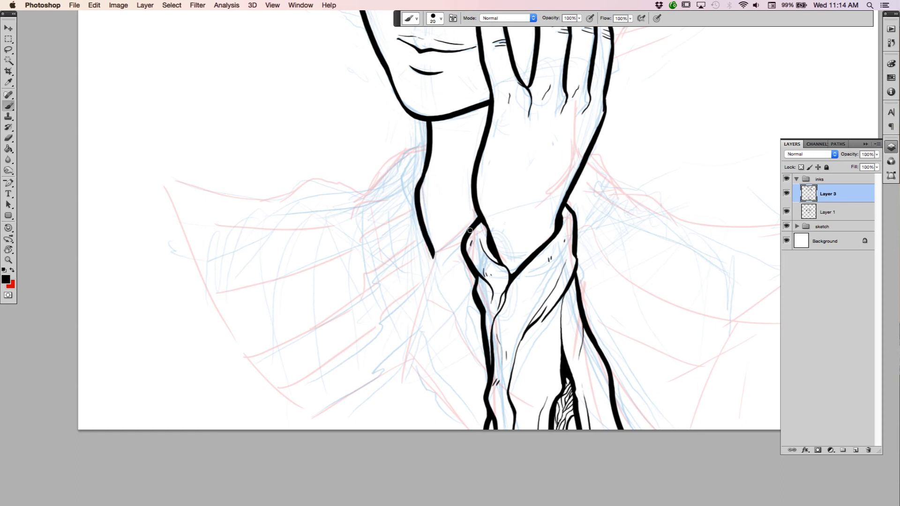
left_click_drag(472, 230, 433, 259)
key("super+s")
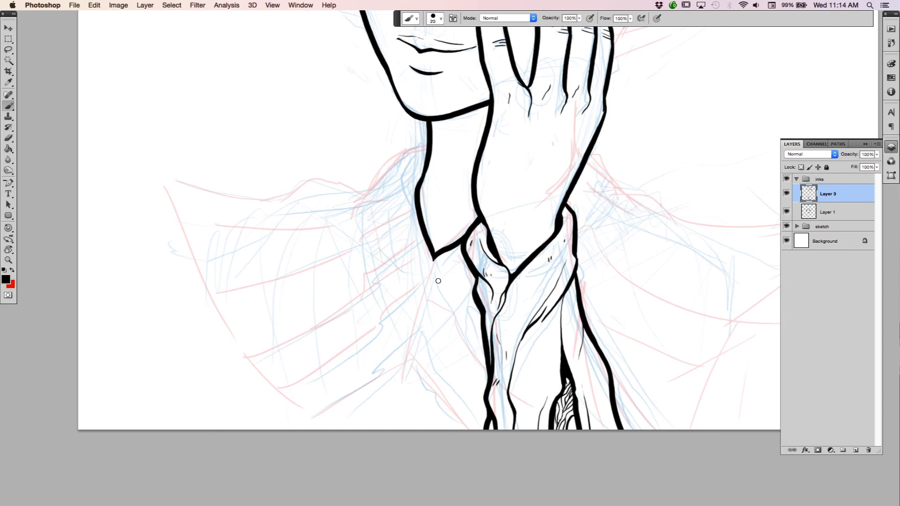
Step: Ink the collar edges beside the neck and behind the hand, the garment edge below the neck's point, and thin creases
left_click_drag(509, 260, 514, 196)
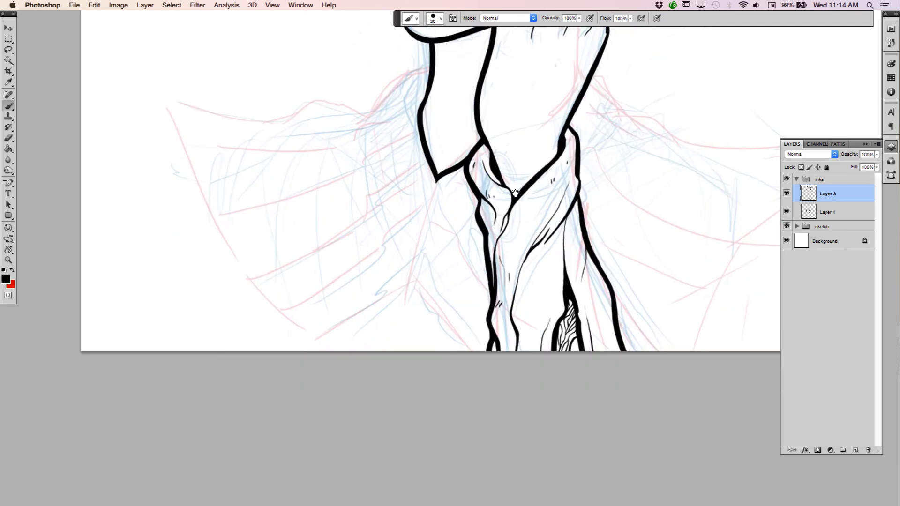
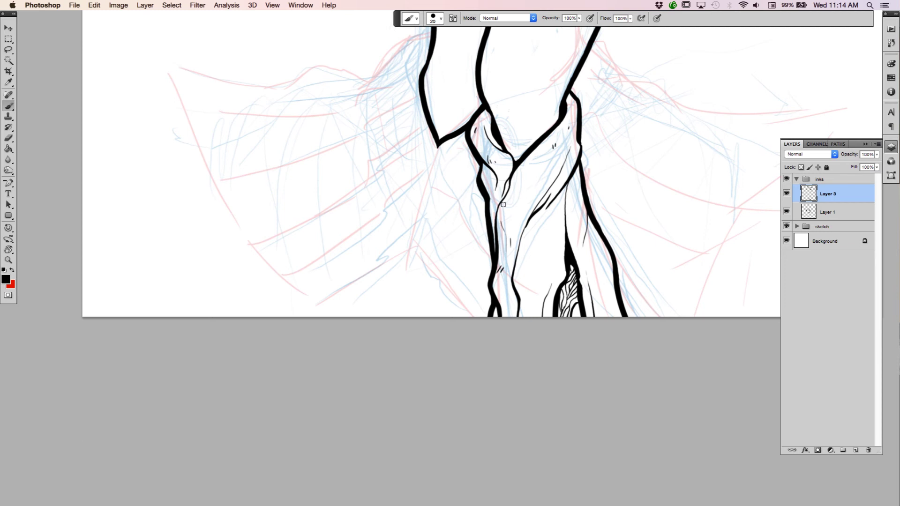
left_click_drag(508, 184, 509, 261)
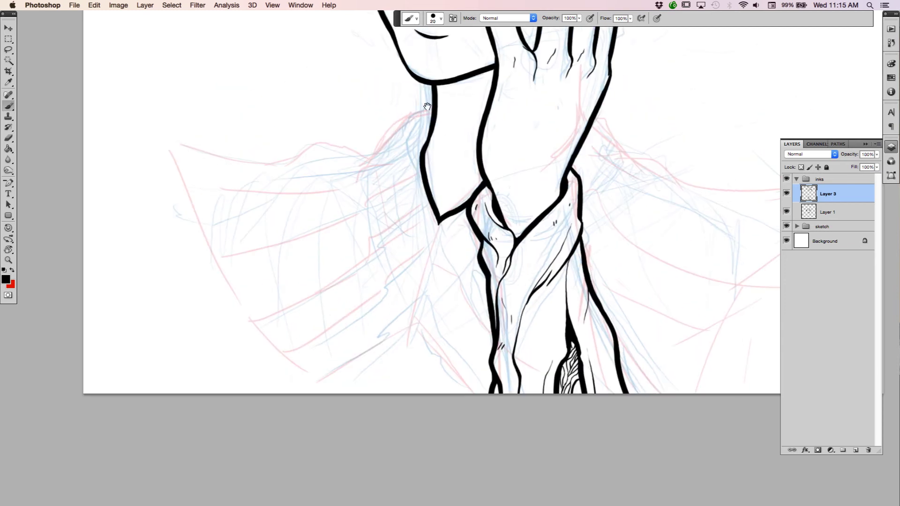
left_click_drag(377, 153, 430, 111)
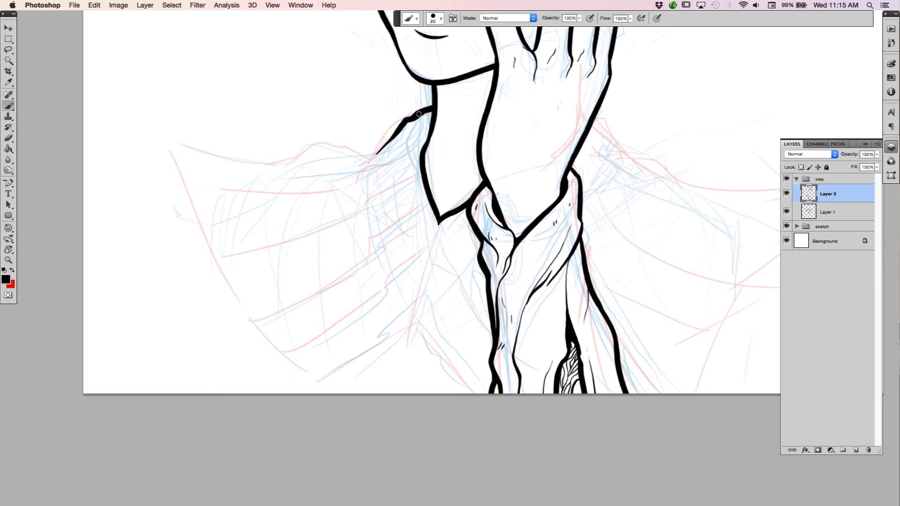
left_click_drag(547, 321, 549, 335)
left_click_drag(440, 221, 415, 317)
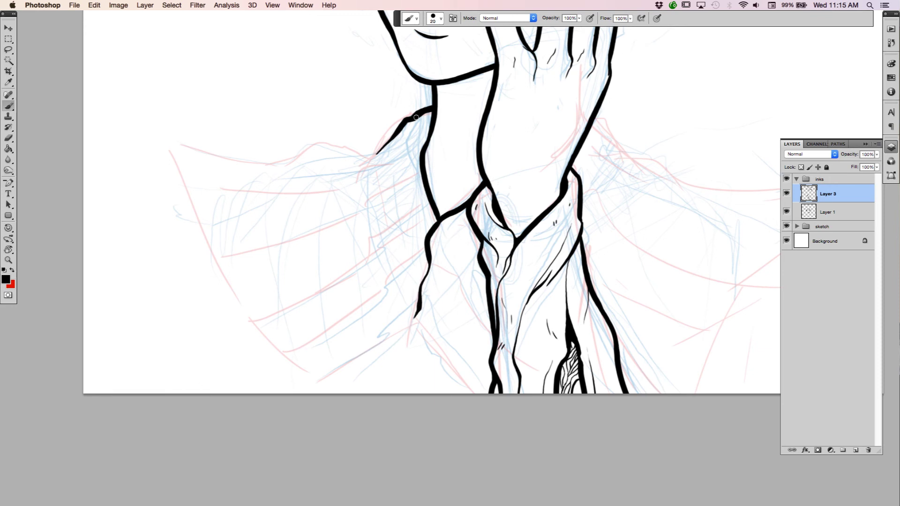
mouse_move(415, 121)
left_mouse_down()
mouse_move(410, 151)
mouse_move(426, 193)
left_mouse_up()
left_click_drag(567, 155, 593, 157)
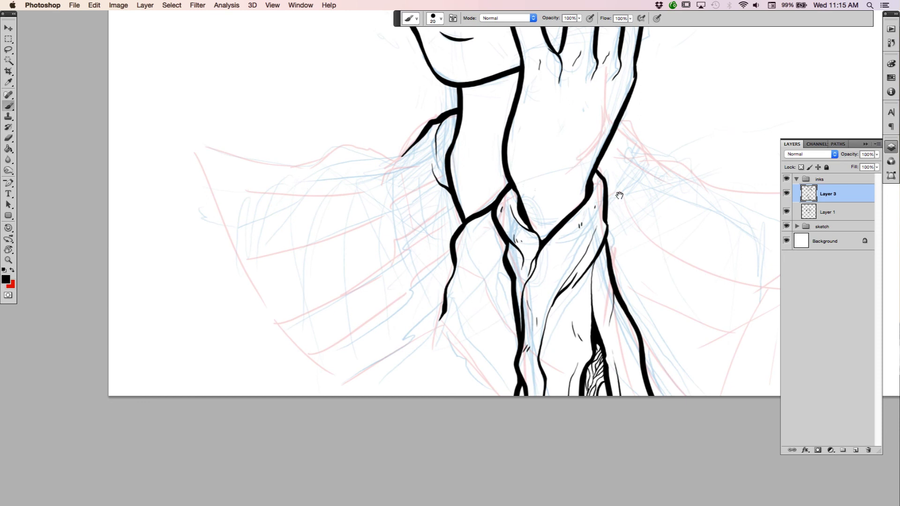
left_click_drag(618, 195, 447, 209)
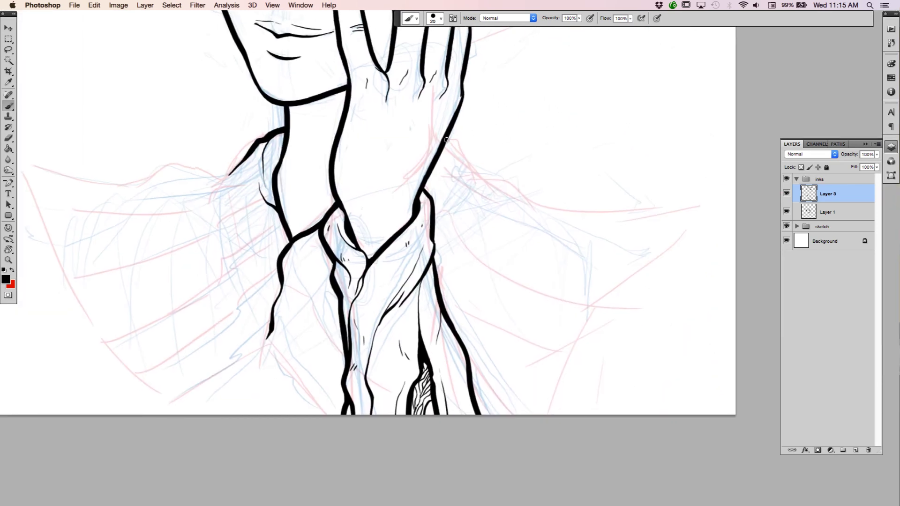
left_click_drag(449, 140, 479, 178)
Step: Ink the wavy shoulder outline on the neck side from its pointed outer tip in to the collar
left_click_drag(386, 209, 538, 165)
key("r")
mouse_move(618, 190)
left_mouse_down()
mouse_move(628, 225)
mouse_move(589, 333)
mouse_move(481, 385)
left_mouse_up()
left_click_drag(627, 226, 524, 285)
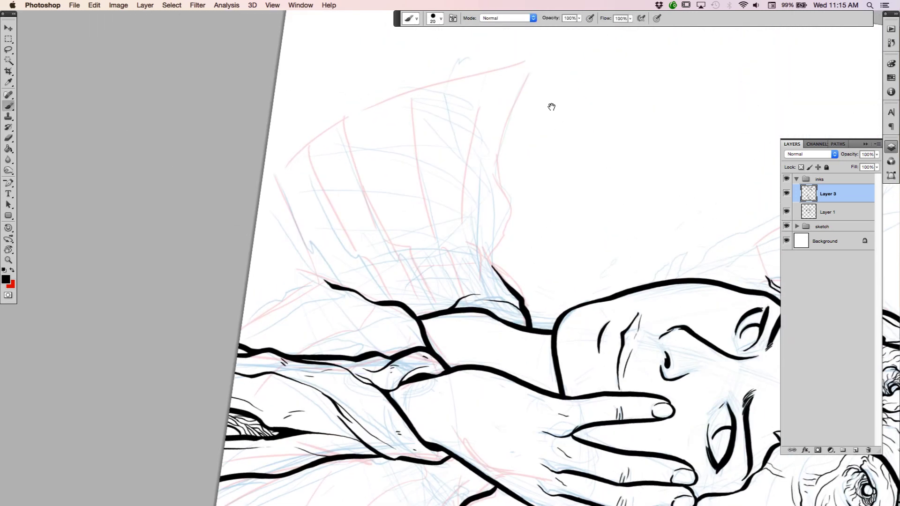
mouse_move(537, 60)
left_mouse_down()
mouse_move(497, 166)
mouse_move(508, 213)
mouse_move(495, 249)
left_mouse_up()
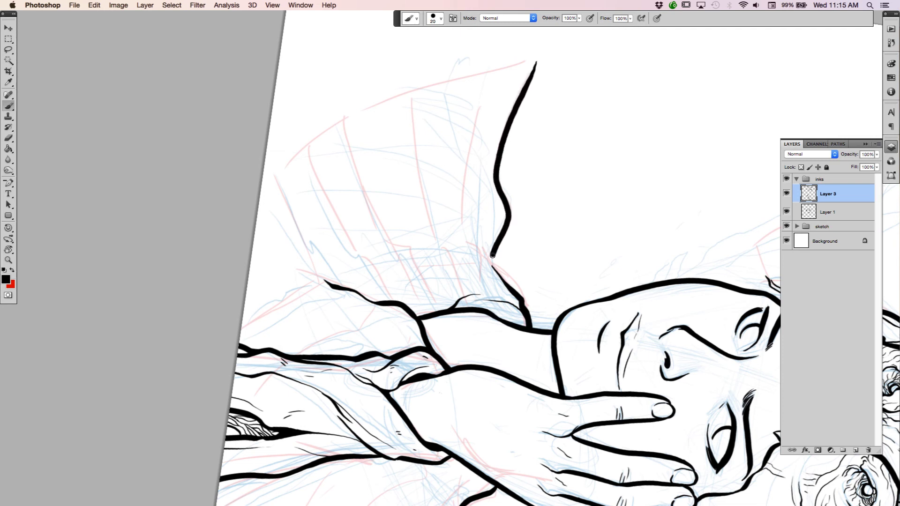
Step: Ink the opposite shoulder's outline from the collar behind the hand out to its pointed tip
key("r")
mouse_move(593, 344)
left_mouse_down()
mouse_move(604, 141)
mouse_move(502, 57)
left_mouse_up()
left_click_drag(504, 292, 167, 260)
key("r")
left_click_drag(605, 235, 449, 396)
key("b")
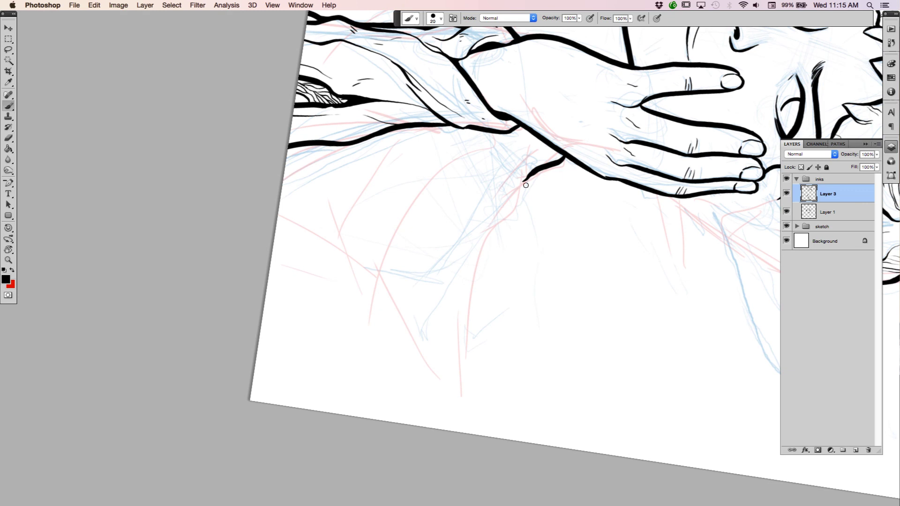
mouse_move(523, 187)
left_mouse_down()
mouse_move(480, 276)
mouse_move(465, 401)
left_mouse_up()
Step: Straighten the canvas and ink thin wavy creases where the collar meets each shoulder
key("r")
mouse_move(581, 224)
left_mouse_down()
mouse_move(560, 164)
mouse_move(393, 55)
left_mouse_up()
key("b")
left_click_drag(470, 157, 624, 140)
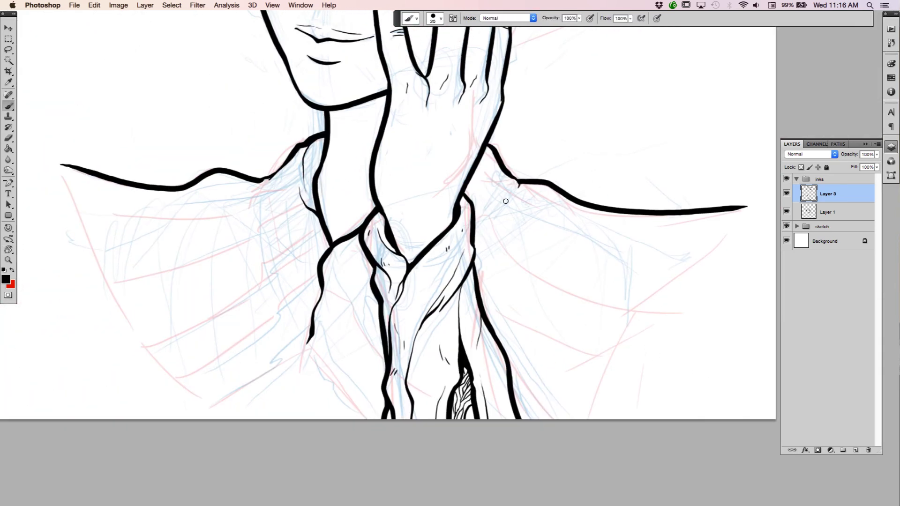
left_click_drag(501, 167, 509, 186)
left_click_drag(269, 183, 274, 206)
left_click_drag(497, 203, 505, 195)
Step: Sketch the garment's outer edge on the hand side in red on Layer 2 of the sketch group
left_click(797, 226)
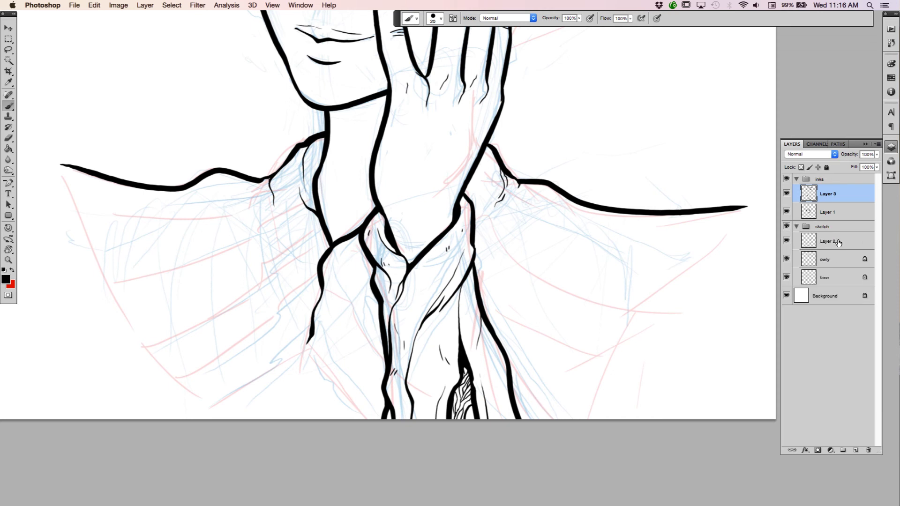
left_click(836, 247)
key("x")
left_click_drag(761, 203, 677, 288)
left_click_drag(721, 261, 653, 325)
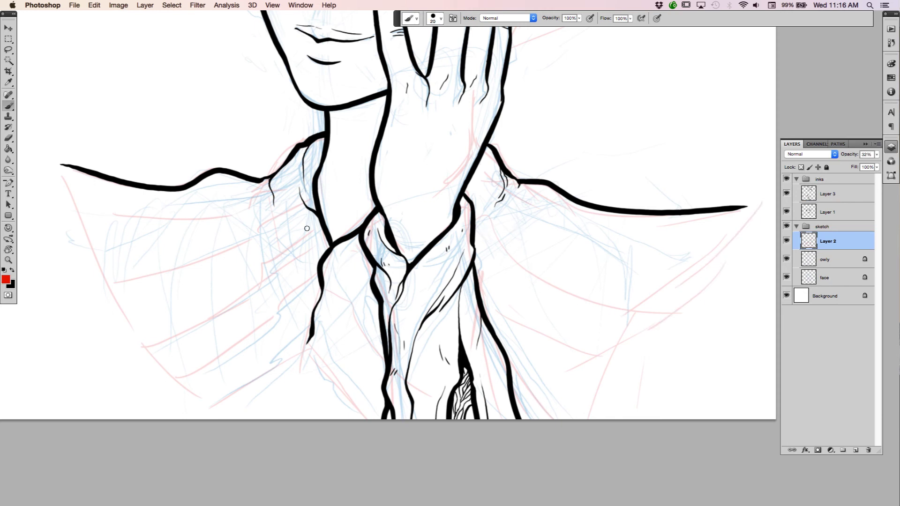
Step: Sketch red fold lines and a stepped outer edge on the neck-side half of the garment, plus a chest fold
left_click_drag(115, 269, 210, 258)
left_click_drag(276, 328, 192, 388)
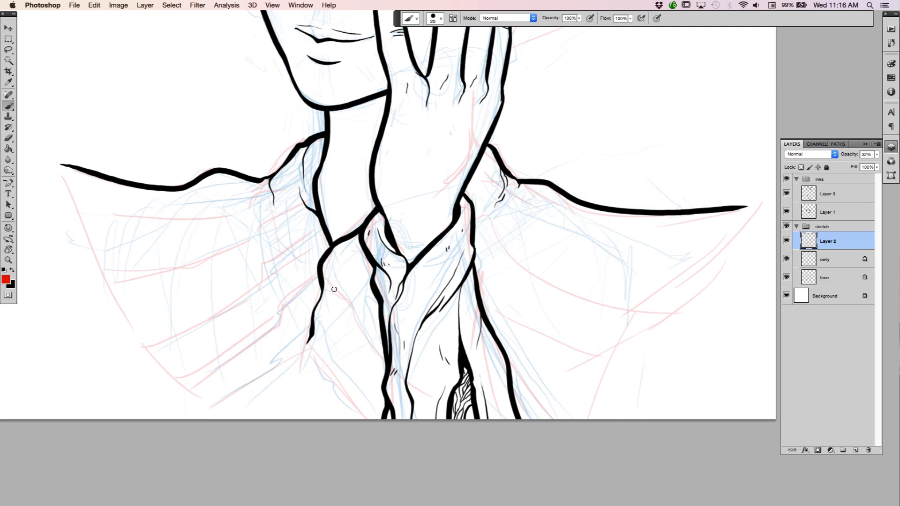
left_click_drag(334, 290, 384, 374)
mouse_move(57, 163)
left_mouse_down()
mouse_move(97, 268)
mouse_move(173, 374)
left_mouse_up()
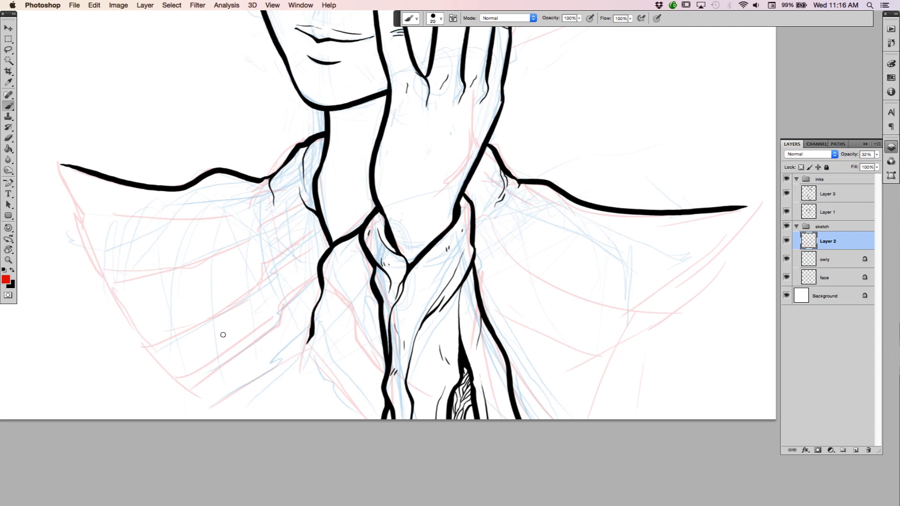
left_click_drag(240, 289, 155, 336)
Step: Extend the red sketch of the hand-side half with fold and lower-edge strokes
left_click_drag(561, 388, 619, 348)
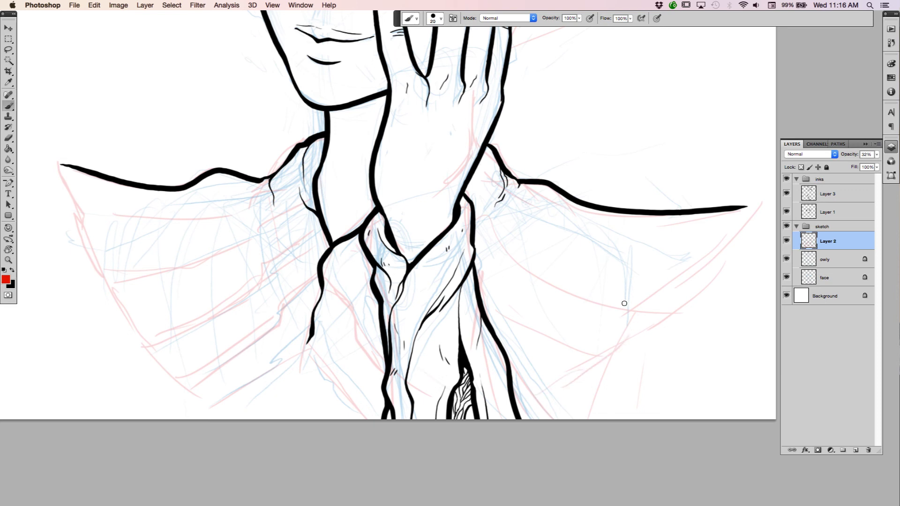
mouse_move(629, 284)
left_mouse_down()
mouse_move(685, 273)
mouse_move(729, 250)
left_mouse_up()
mouse_move(612, 339)
left_mouse_down()
mouse_move(697, 289)
mouse_move(668, 287)
mouse_move(552, 385)
left_mouse_up()
Step: Ink the garment's lower neck-side edge and the front edge down to the canvas border in black on Layer 3
key("z")
mouse_move(537, 348)
left_mouse_down()
mouse_move(499, 346)
mouse_move(533, 358)
left_mouse_up()
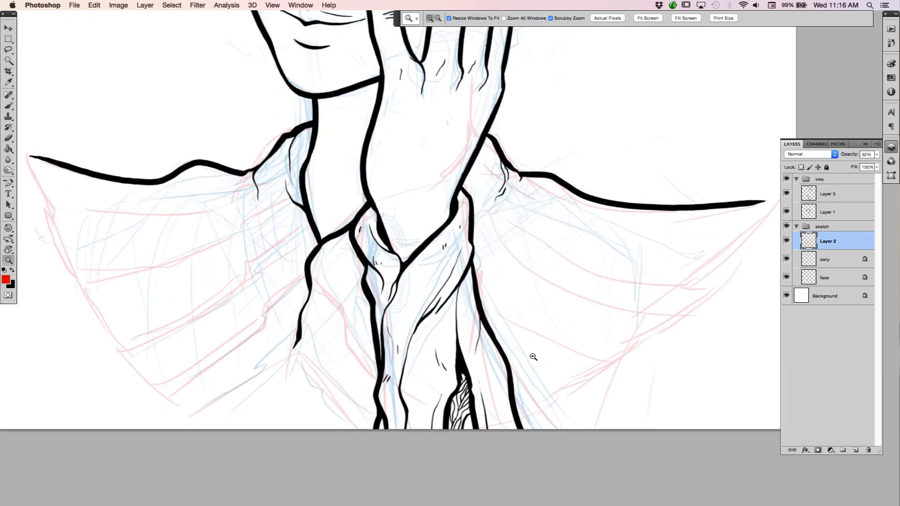
left_click_drag(362, 352, 507, 391)
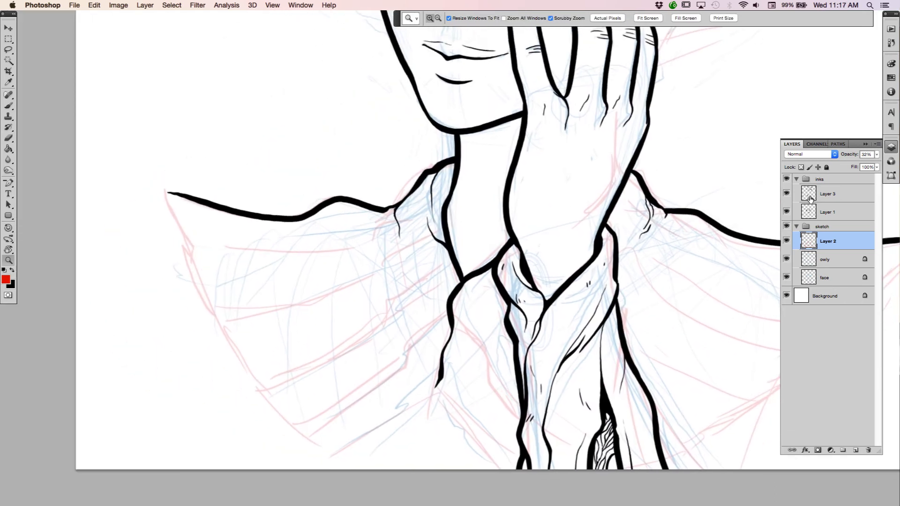
left_click(811, 198)
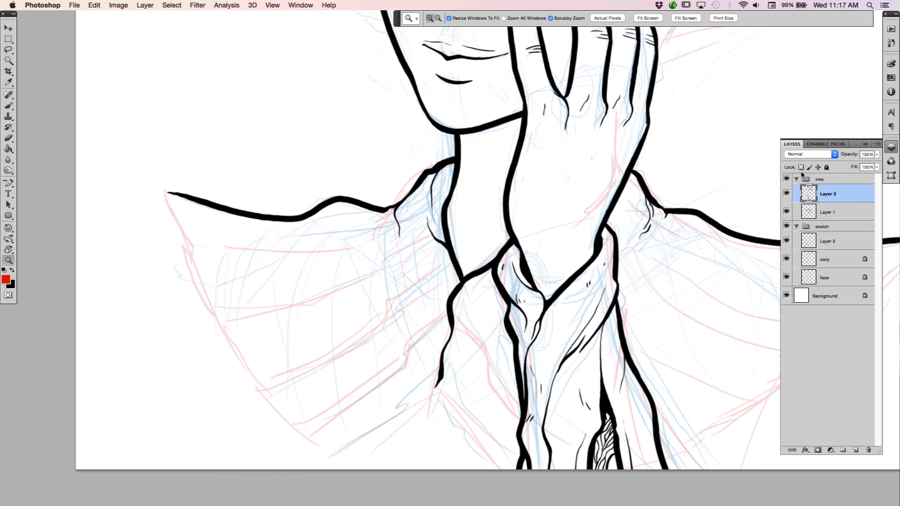
key("x")
scroll(550, 368, "down", 5)
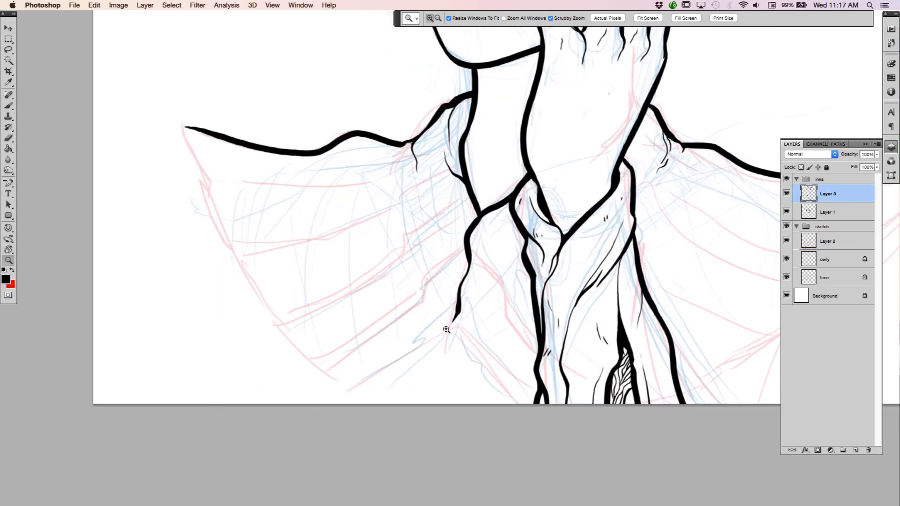
key("b")
left_click_drag(457, 311, 431, 331)
left_click_drag(422, 347, 355, 386)
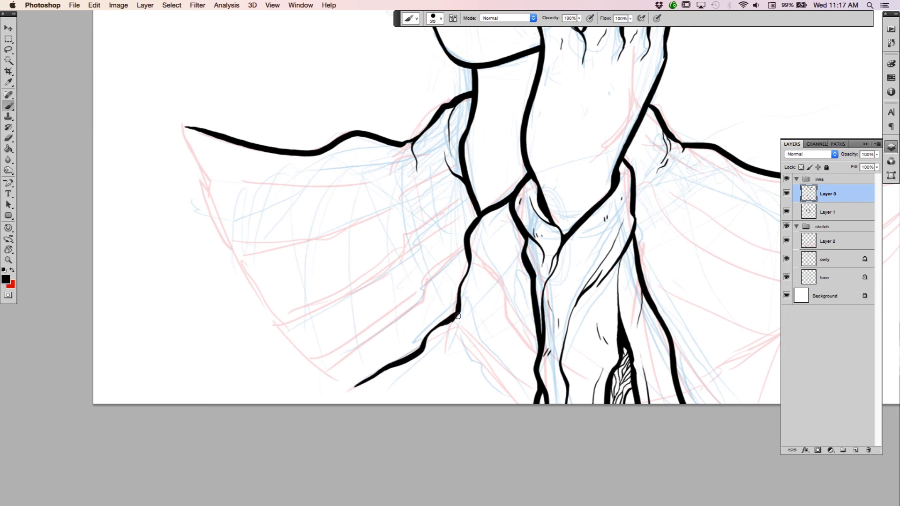
mouse_move(459, 314)
left_mouse_down()
mouse_move(481, 364)
mouse_move(519, 411)
left_mouse_up()
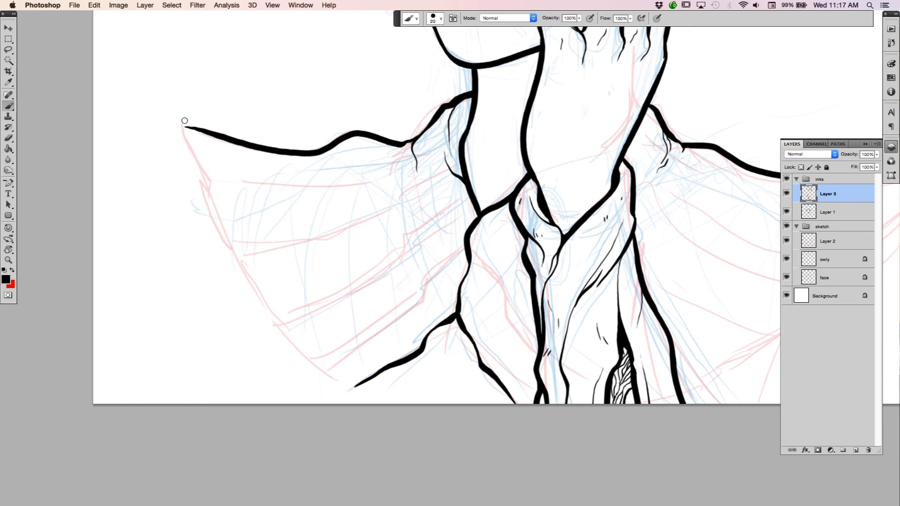
Step: Sharpen the neck-side shoulder tip and ink the outer edge below it as overlapping, broken strokes down to the lower corner
key("r")
mouse_move(613, 223)
left_mouse_down()
mouse_move(605, 307)
mouse_move(580, 351)
left_mouse_up()
key("space")
left_click_drag(419, 157, 434, 317)
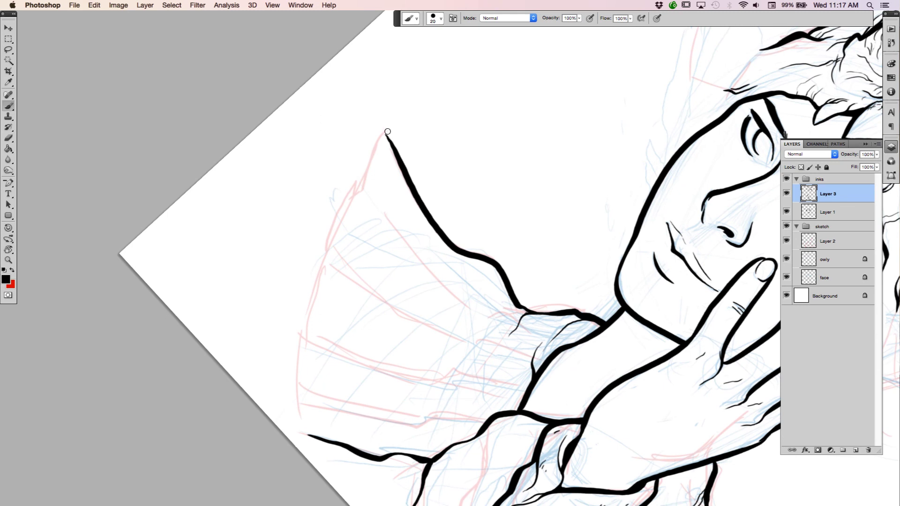
left_click_drag(397, 154, 387, 131)
left_click_drag(384, 125, 370, 196)
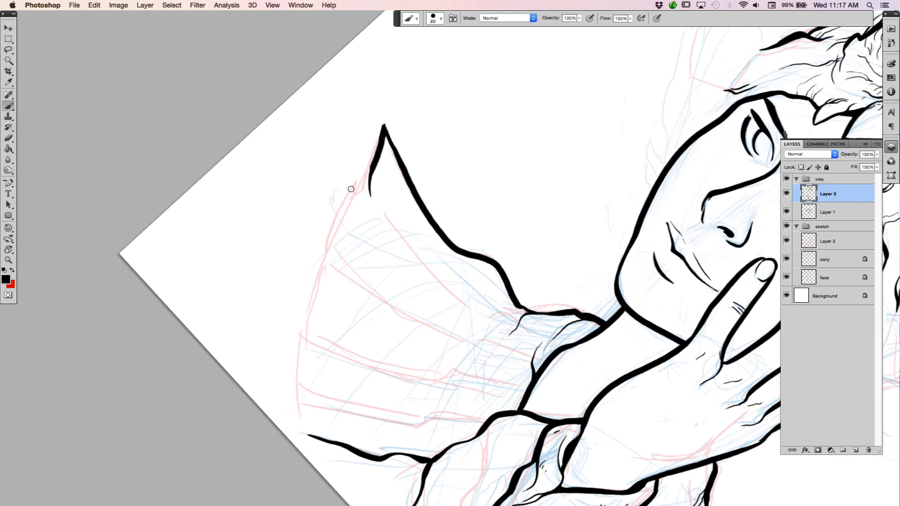
mouse_move(357, 177)
left_mouse_down()
mouse_move(301, 344)
mouse_move(305, 421)
left_mouse_up()
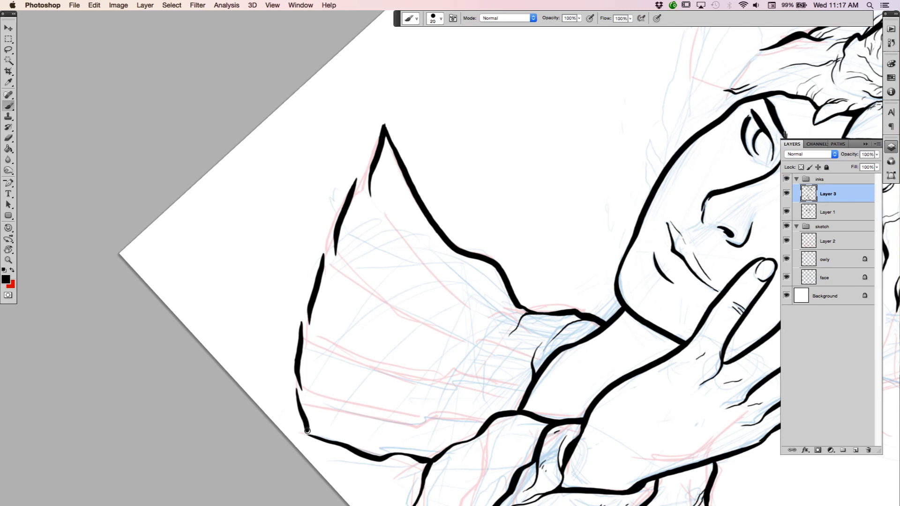
Step: Ink the hand-side outer edge as overlapping, broken strokes from the shoulder tip down to the sleeve
key("r")
mouse_move(524, 379)
left_mouse_down()
mouse_move(573, 368)
mouse_move(619, 336)
left_mouse_up()
left_click_drag(649, 393, 135, 310)
mouse_move(562, 194)
left_mouse_down()
mouse_move(607, 235)
mouse_move(664, 227)
mouse_move(683, 90)
mouse_move(576, 127)
mouse_move(597, 221)
mouse_move(573, 127)
mouse_move(581, 140)
mouse_move(593, 121)
mouse_move(567, 238)
mouse_move(583, 240)
mouse_move(553, 340)
mouse_move(498, 462)
left_mouse_up()
key("b")
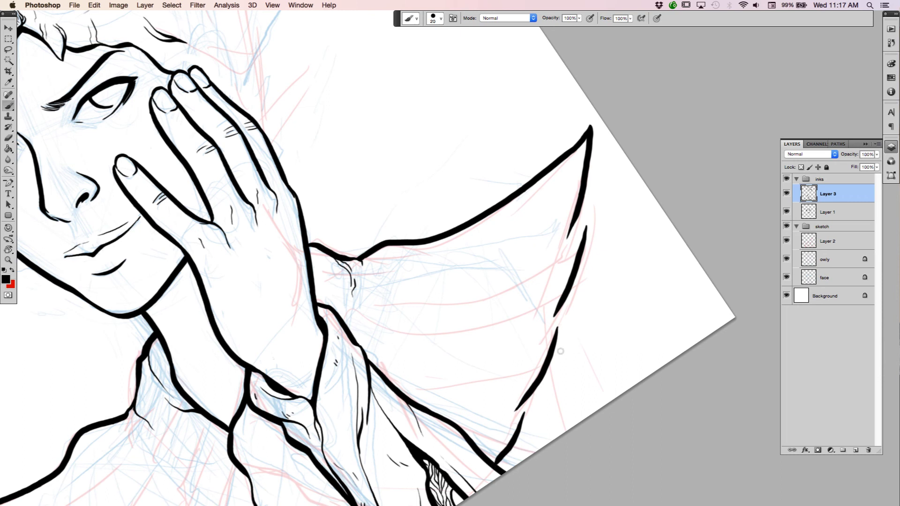
Step: Ink the fold line nearest the neck-side shoulder tip, running from the outer edge in toward the collar
key("r")
left_click_drag(639, 261, 645, 420)
left_click_drag(308, 331, 657, 305)
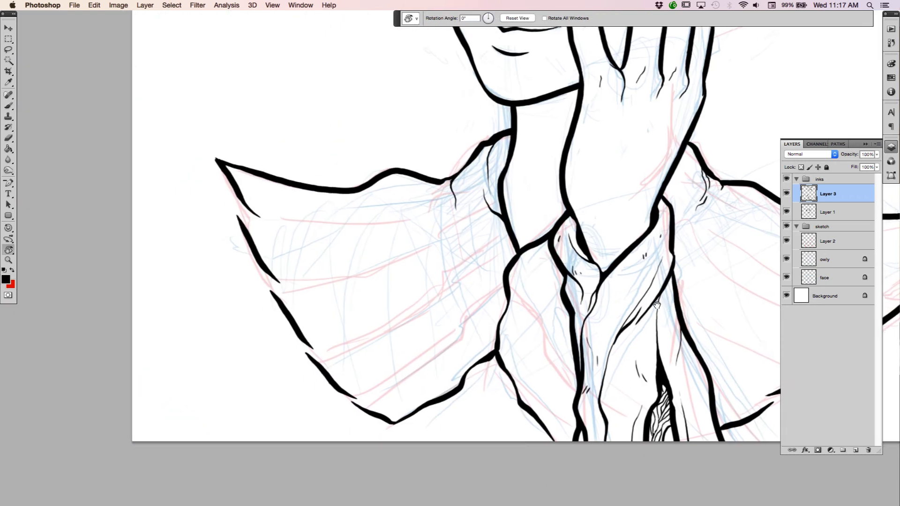
mouse_move(585, 236)
left_mouse_down()
mouse_move(592, 290)
mouse_move(519, 406)
mouse_move(438, 435)
mouse_move(450, 422)
left_mouse_up()
key("b")
mouse_move(558, 70)
left_mouse_down()
mouse_move(522, 95)
mouse_move(493, 261)
left_mouse_up()
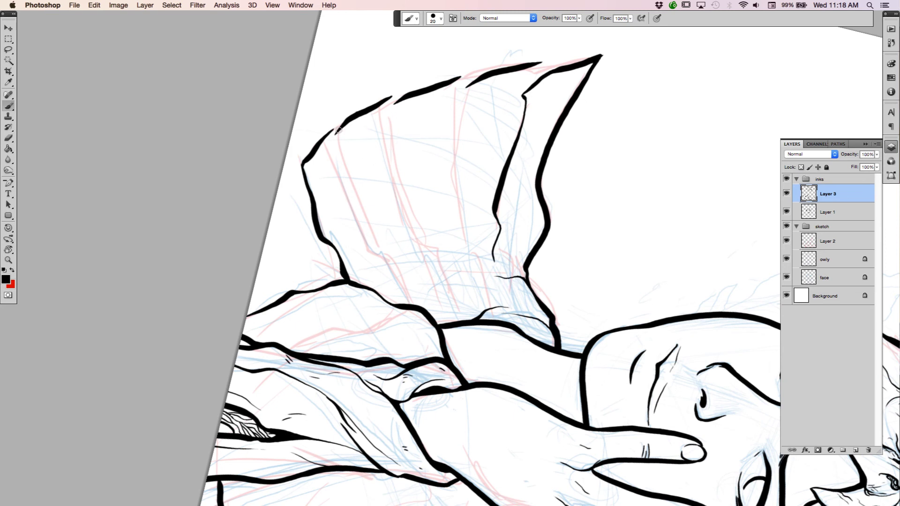
Step: Ink two more stepped fold lines inward from the breaks in the neck-side outer edge, undoing and redrawing poor strokes
left_click_drag(335, 137, 361, 226)
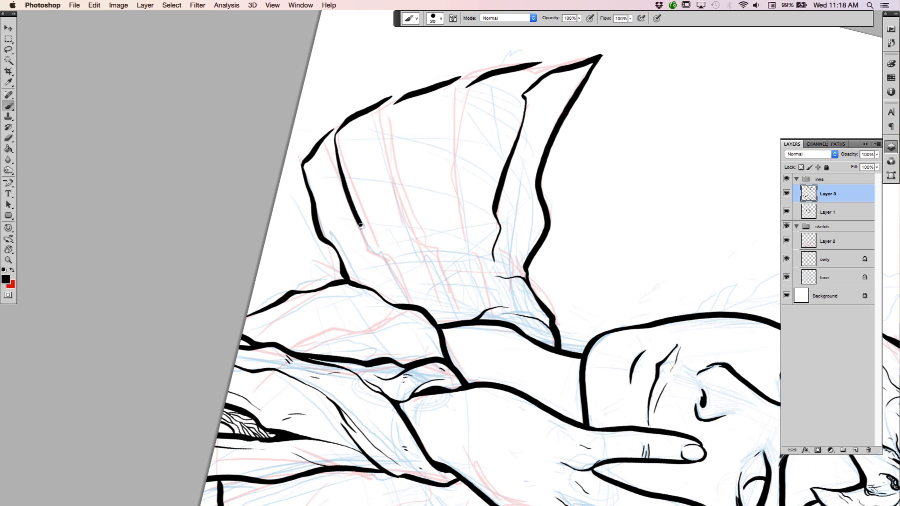
key("super+z")
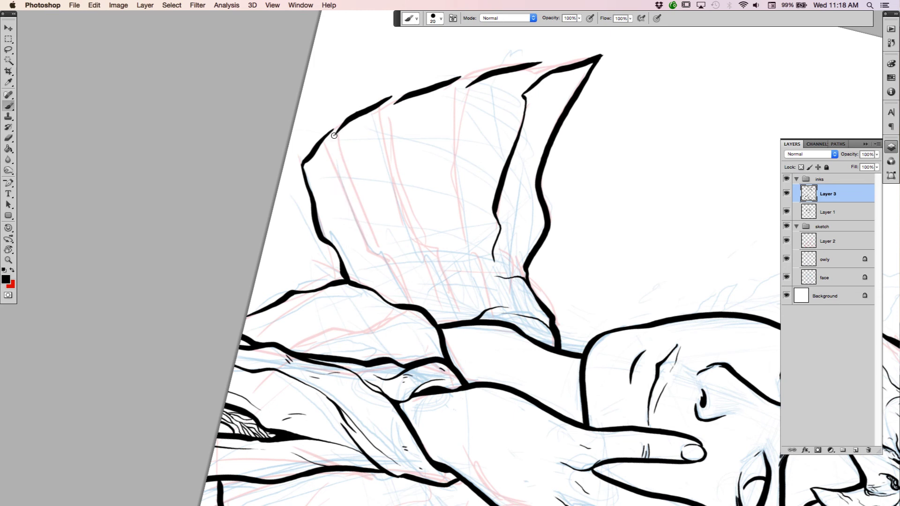
mouse_move(340, 153)
left_mouse_down()
mouse_move(348, 210)
mouse_move(376, 254)
left_mouse_up()
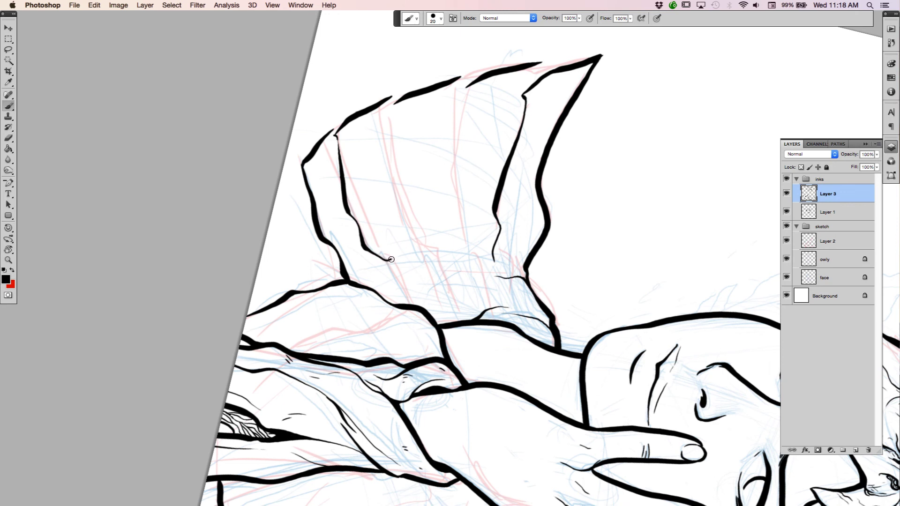
left_click_drag(394, 258, 411, 292)
left_click_drag(396, 104, 390, 148)
key("super+z")
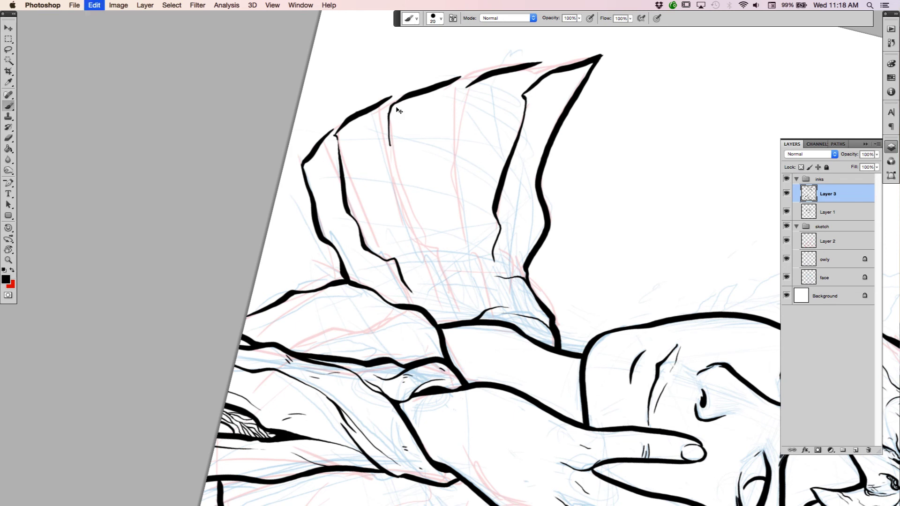
mouse_move(401, 99)
left_mouse_down()
mouse_move(387, 117)
mouse_move(405, 224)
mouse_move(431, 243)
mouse_move(454, 292)
left_mouse_up()
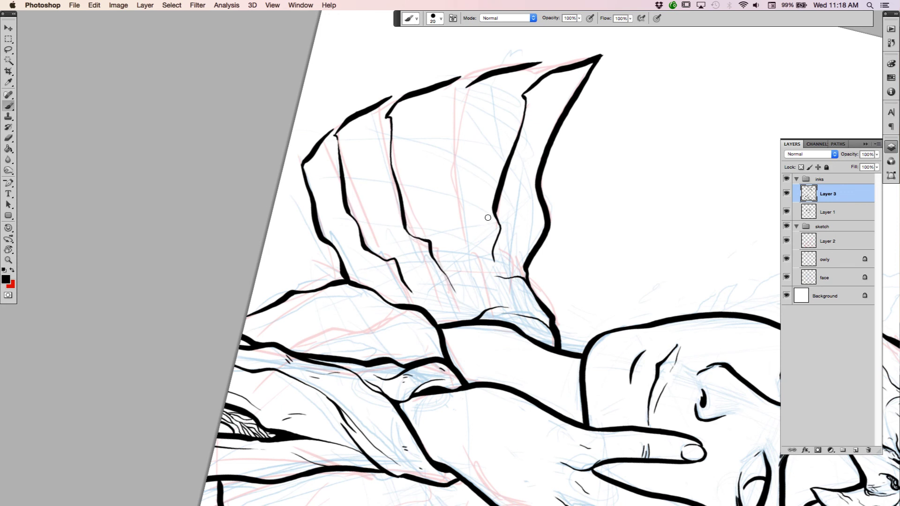
Step: Ink the remaining fold line inward from the open break in the neck-side outer edge, undoing and redrawing a poor stroke
left_click_drag(462, 94, 453, 175)
key("super+z")
mouse_move(461, 92)
left_mouse_down()
mouse_move(450, 212)
mouse_move(487, 296)
mouse_move(609, 288)
mouse_move(595, 121)
mouse_move(533, 75)
mouse_move(653, 274)
left_mouse_up()
Step: Ink the fold line nearest the hand-side shoulder tip, from the collar out to a small hooked end at the edge's first break
key("r")
key("b")
mouse_move(622, 373)
left_mouse_down()
mouse_move(425, 322)
mouse_move(389, 274)
left_mouse_up()
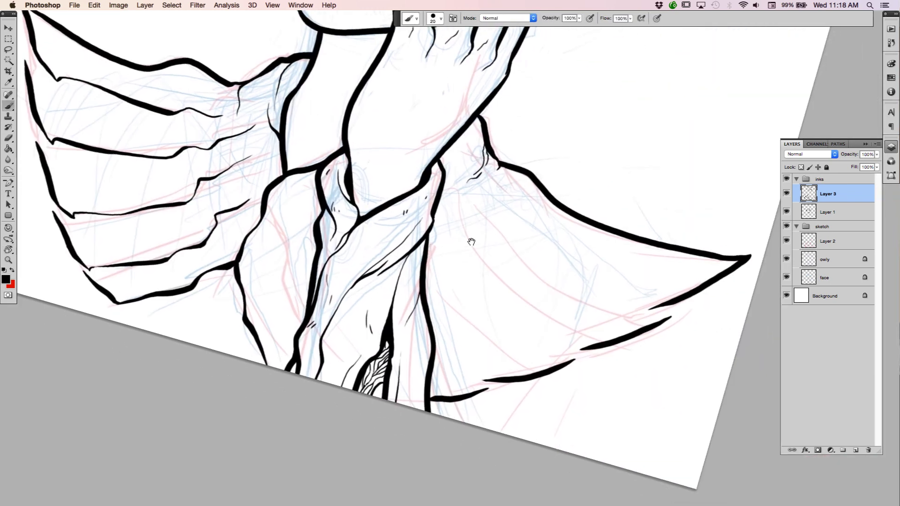
key("r")
mouse_move(636, 218)
left_mouse_down()
mouse_move(627, 382)
mouse_move(603, 413)
mouse_move(603, 376)
left_mouse_up()
key("b")
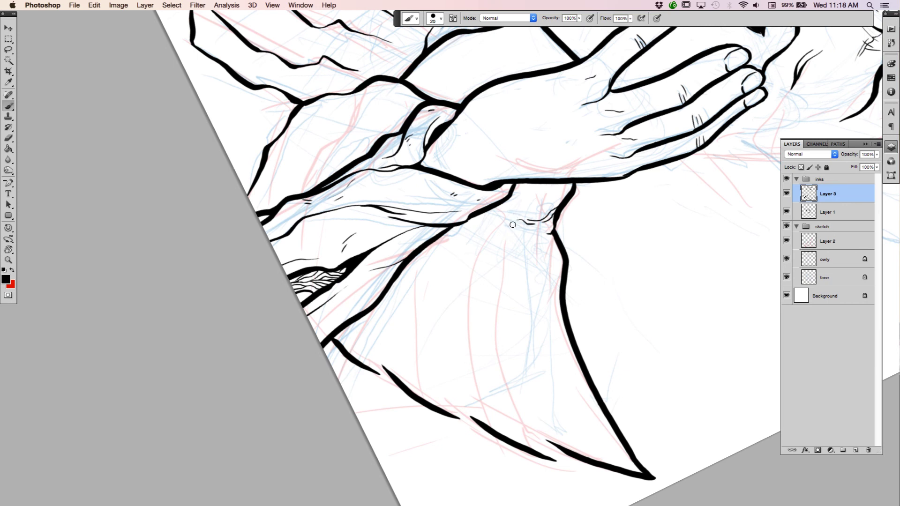
mouse_move(514, 223)
left_mouse_down()
mouse_move(509, 326)
mouse_move(526, 405)
mouse_move(539, 423)
mouse_move(513, 417)
left_mouse_up()
key("r")
mouse_move(690, 370)
left_mouse_down()
mouse_move(663, 418)
mouse_move(539, 462)
left_mouse_up()
key("space")
mouse_move(415, 329)
left_mouse_down()
mouse_move(432, 225)
mouse_move(446, 197)
left_mouse_up()
mouse_move(410, 281)
left_mouse_down()
mouse_move(421, 334)
mouse_move(408, 296)
left_mouse_up()
key("e")
key("b")
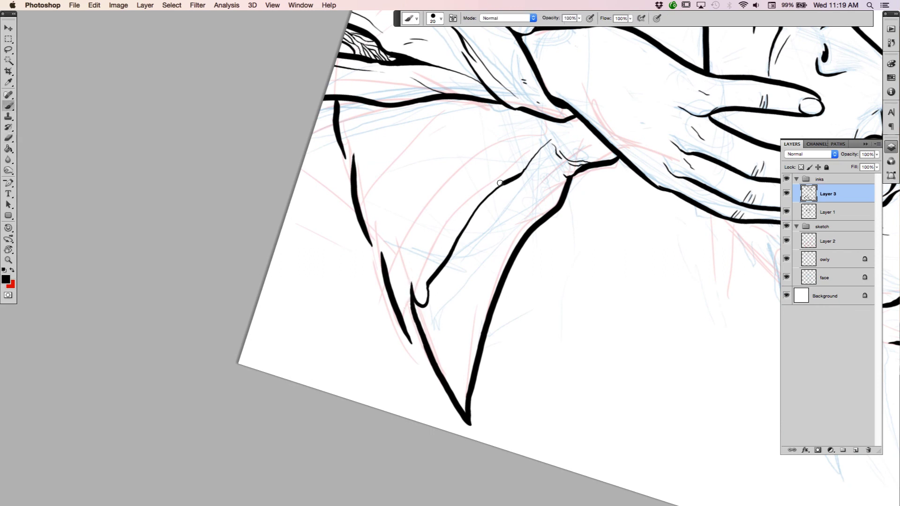
left_click_drag(505, 181, 471, 218)
Step: Ink two more fold lines between the collar and the breaks in the hand-side outer edge, and join the edge's lowest break
mouse_move(382, 252)
left_mouse_down()
mouse_move(388, 256)
mouse_move(454, 163)
mouse_move(527, 122)
left_mouse_up()
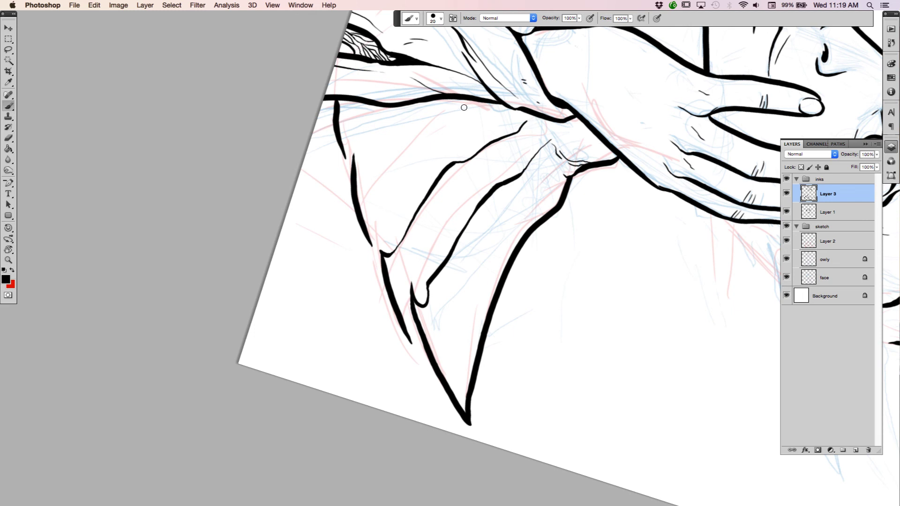
left_click_drag(473, 100, 366, 163)
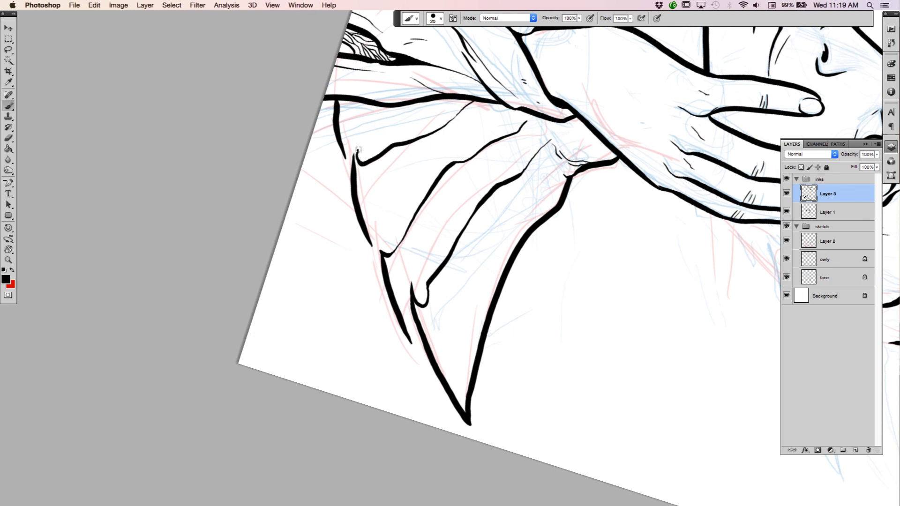
key("r")
left_click_drag(542, 159, 363, 150)
left_click_drag(522, 259, 733, 235)
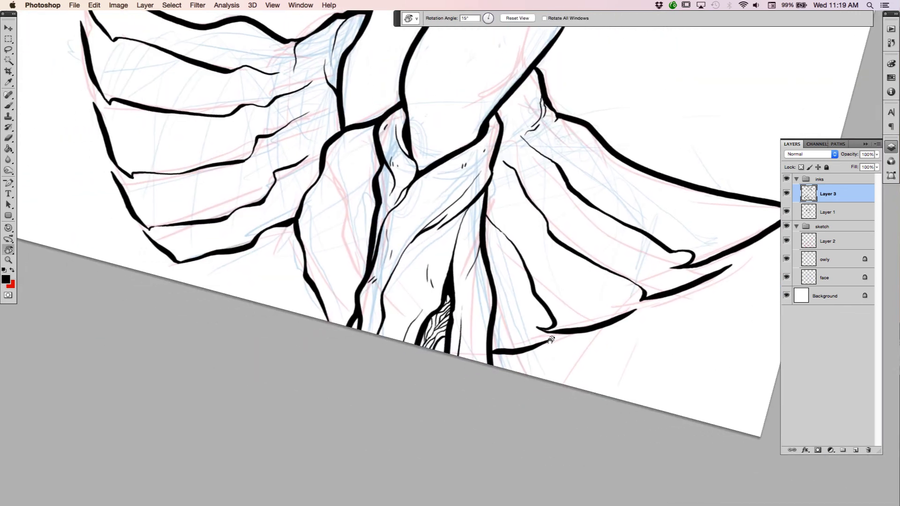
key("b")
left_click_drag(549, 339, 537, 329)
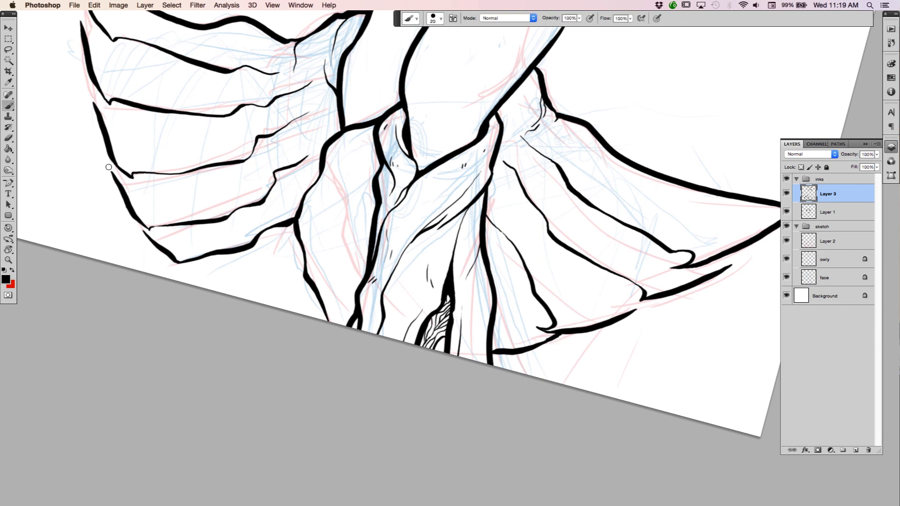
Step: Extend the broken strokes of the neck-side outer edge into sharp overlapping points that meet the fold lines
left_click_drag(109, 168, 118, 173)
left_click_drag(140, 226, 149, 229)
mouse_move(87, 89)
left_mouse_down()
mouse_move(104, 100)
mouse_move(100, 117)
left_mouse_up()
left_click_drag(106, 43, 163, 179)
mouse_move(136, 149)
left_mouse_down()
mouse_move(153, 162)
mouse_move(136, 149)
left_mouse_up()
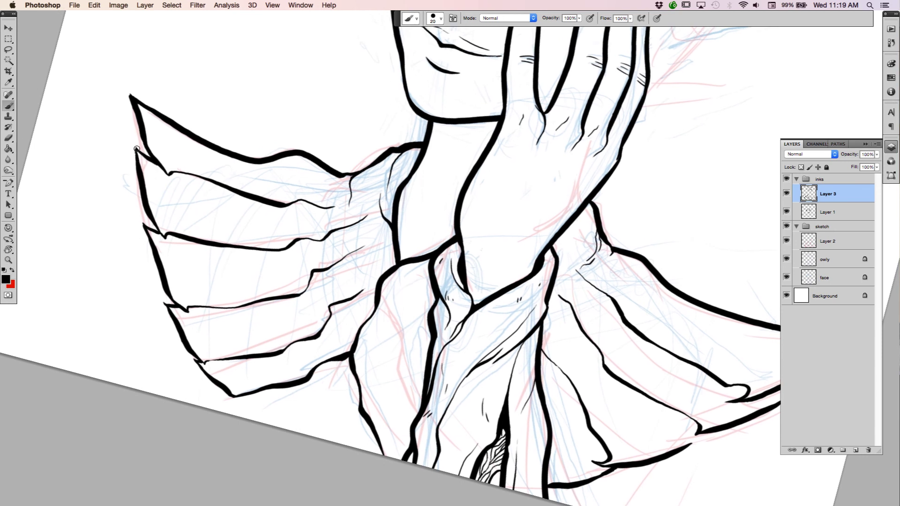
Step: Close the upper gaps in the hand-side outer edge with pointed stroke ends, undoing and redrawing where needed
left_click_drag(571, 321, 613, 262)
left_click_drag(636, 371, 429, 300)
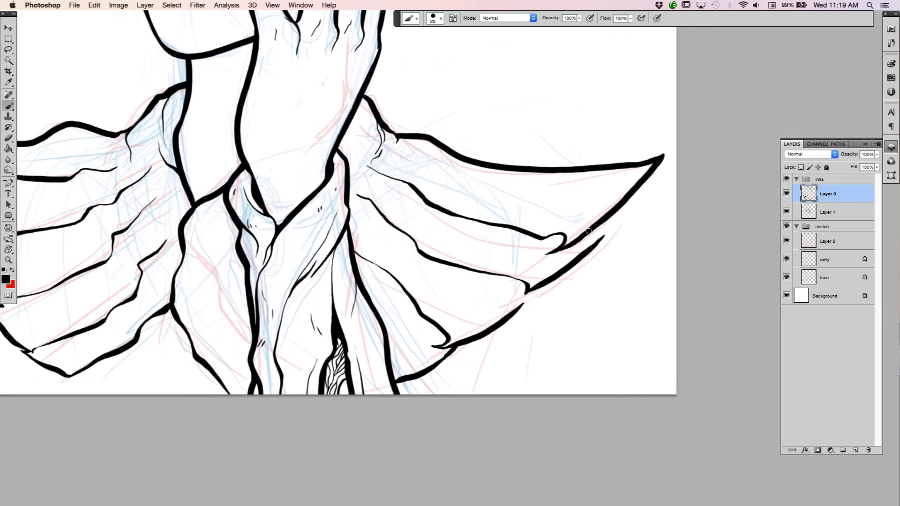
mouse_move(597, 230)
left_mouse_down()
mouse_move(617, 221)
mouse_move(599, 237)
left_mouse_up()
left_click_drag(516, 309, 551, 287)
key("super+z")
key("e")
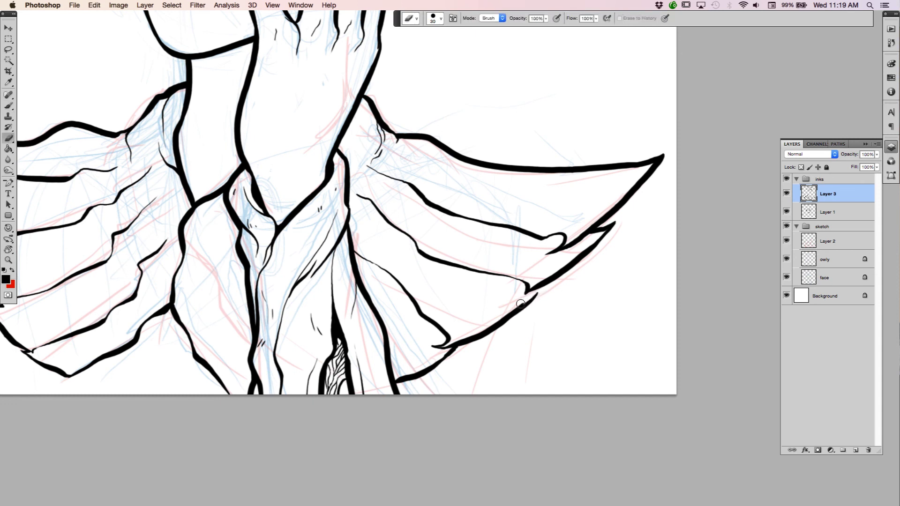
key("b")
mouse_move(544, 287)
left_mouse_down()
mouse_move(536, 295)
mouse_move(547, 284)
left_mouse_up()
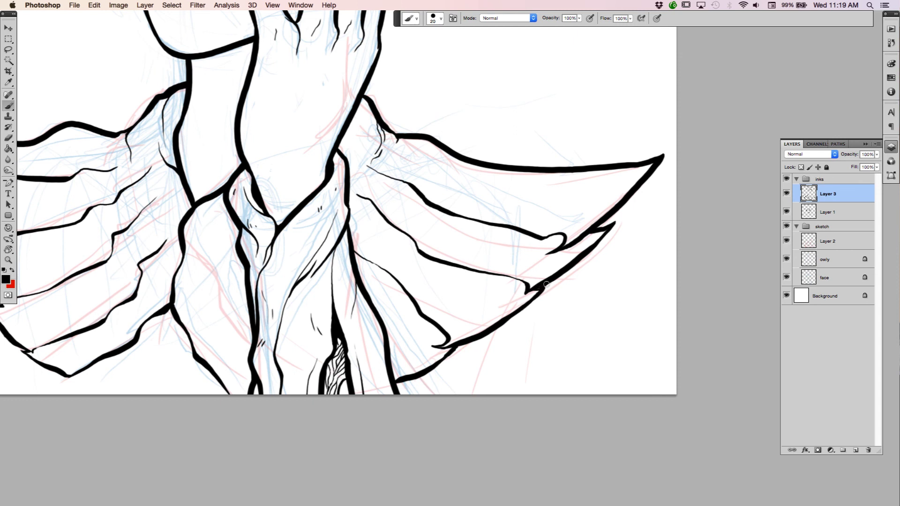
Step: Hide the sketch group and ink a curved fold line down the middle of the neck-side lapel, redrawing the first attempt
scroll(515, 210, "left", 8)
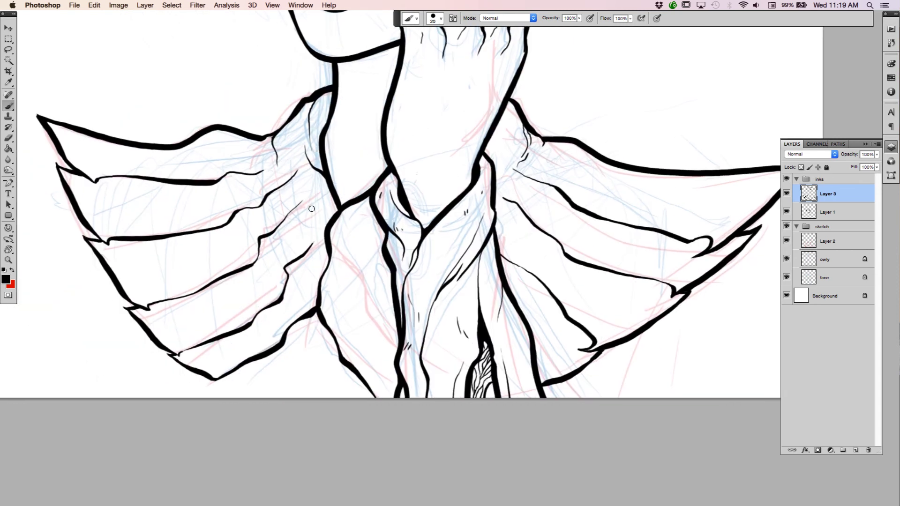
mouse_move(270, 207)
left_mouse_down()
mouse_move(287, 253)
mouse_move(302, 258)
left_mouse_up()
left_click(786, 226)
mouse_move(604, 272)
left_mouse_down()
mouse_move(601, 313)
mouse_move(612, 276)
left_mouse_up()
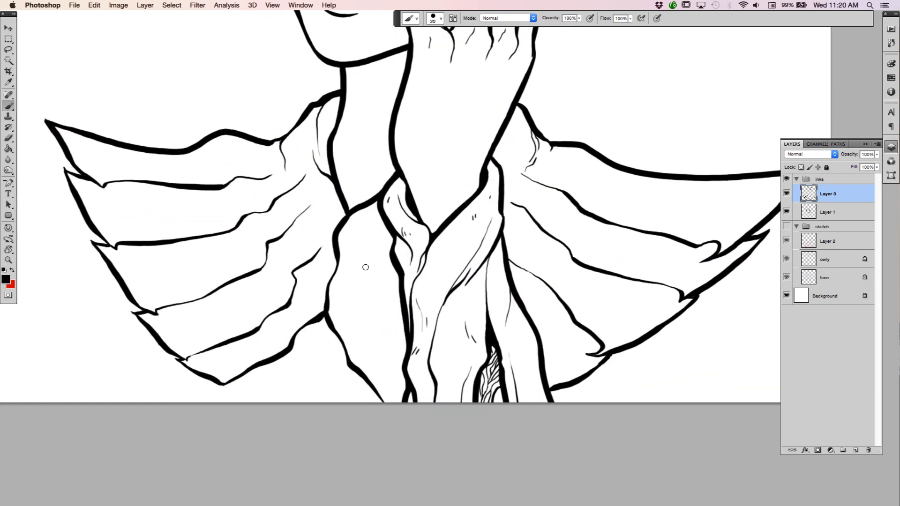
mouse_move(361, 256)
left_mouse_down()
mouse_move(376, 317)
mouse_move(394, 338)
left_mouse_up()
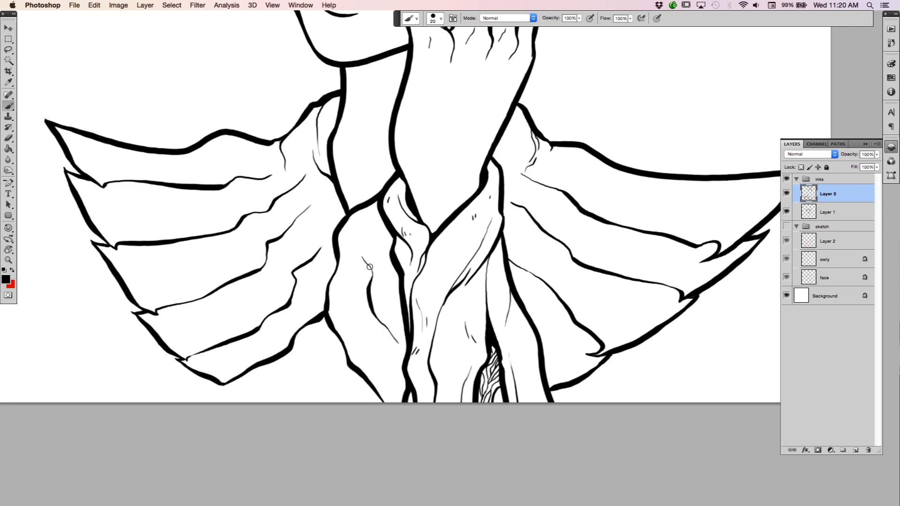
mouse_move(367, 265)
left_mouse_down()
mouse_move(370, 291)
mouse_move(407, 350)
left_mouse_up()
key("super+alt+z")
key("super+alt+z")
mouse_move(362, 255)
left_mouse_down()
mouse_move(385, 327)
mouse_move(407, 352)
left_mouse_up()
left_click_drag(373, 386, 386, 409)
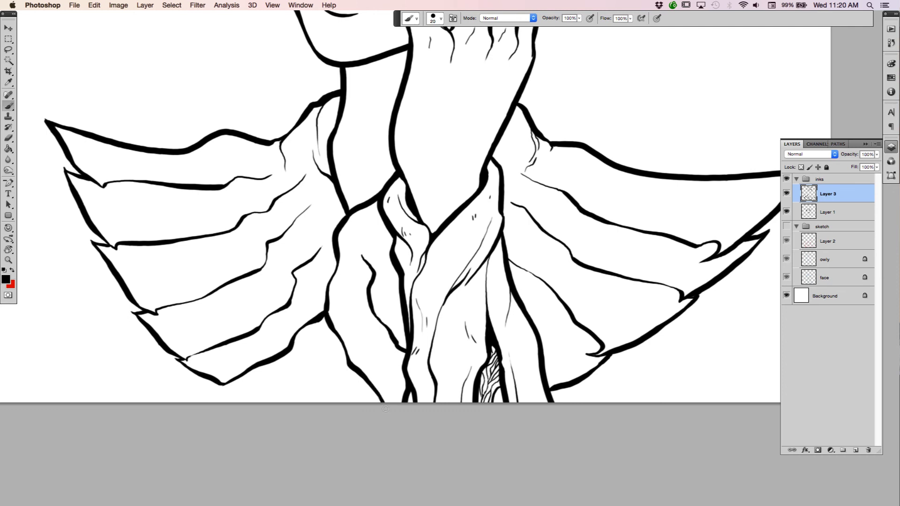
Step: Fill the junction beside the neck-side lapel with black, and add a short lapel fold and hooked inner ends to the nearby folds
left_click_drag(324, 318, 323, 319)
mouse_move(301, 330)
left_mouse_down()
mouse_move(335, 334)
mouse_move(373, 379)
left_mouse_up()
mouse_move(319, 218)
left_mouse_down()
mouse_move(340, 285)
mouse_move(377, 228)
left_mouse_up()
key("e")
mouse_move(320, 226)
left_mouse_down()
mouse_move(322, 217)
mouse_move(325, 258)
left_mouse_up()
key("b")
left_click_drag(311, 223, 308, 171)
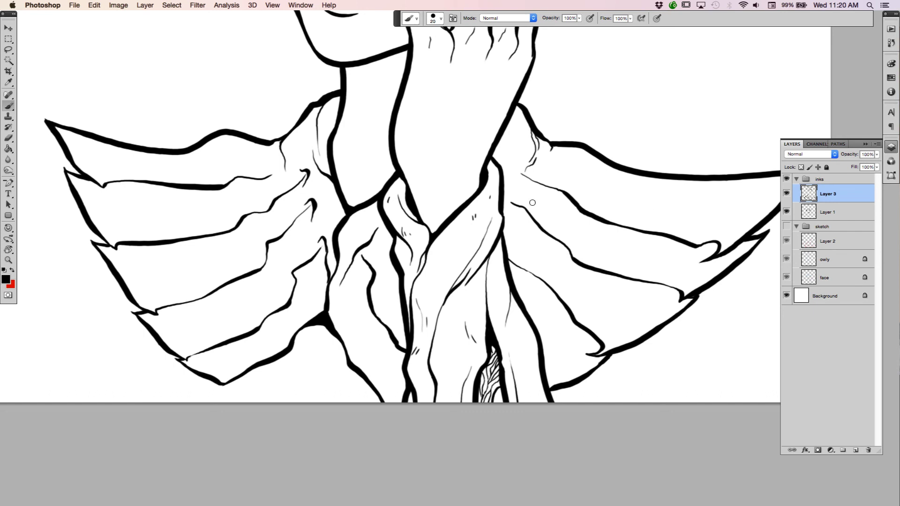
Step: Add dark hooked inner ends to the two upper fold lines beside the hand-side collar
left_click_drag(507, 206, 508, 199)
key("super+z")
left_click_drag(506, 203, 509, 218)
mouse_move(511, 198)
left_mouse_down()
mouse_move(516, 173)
mouse_move(534, 174)
left_mouse_up()
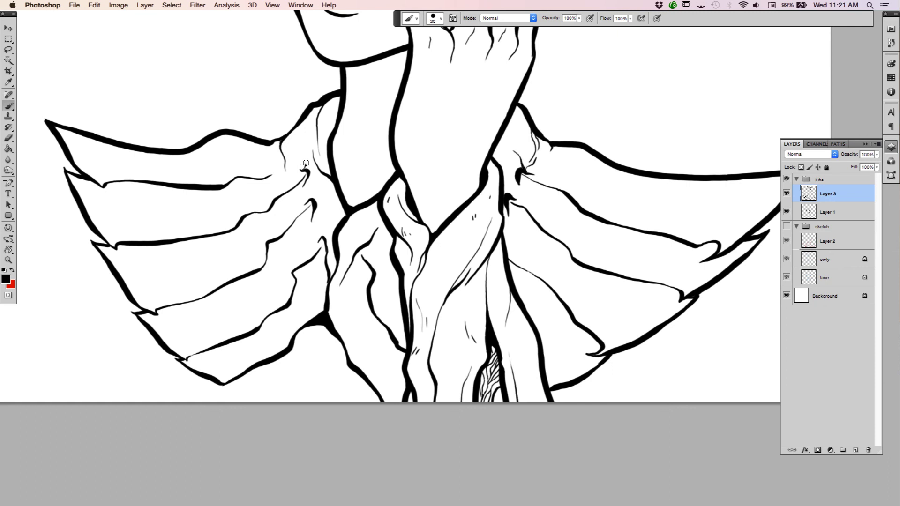
Step: Refine the hooked inner ends of the neck-side folds with eraser and brush, and add fine wrinkle lines around them
key("e")
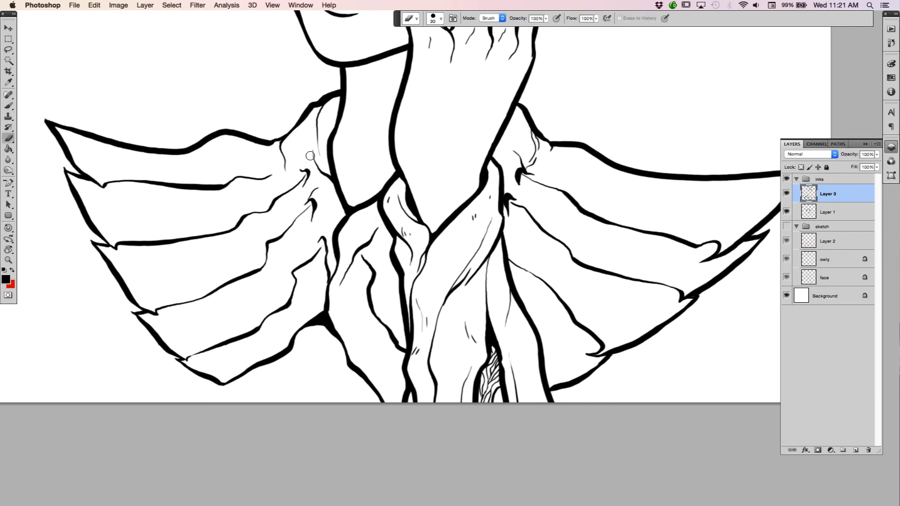
key("b")
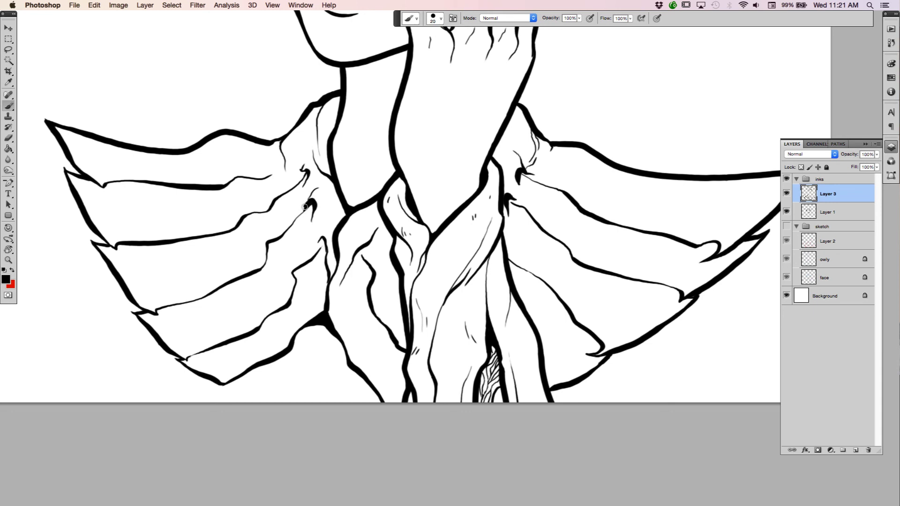
key("e")
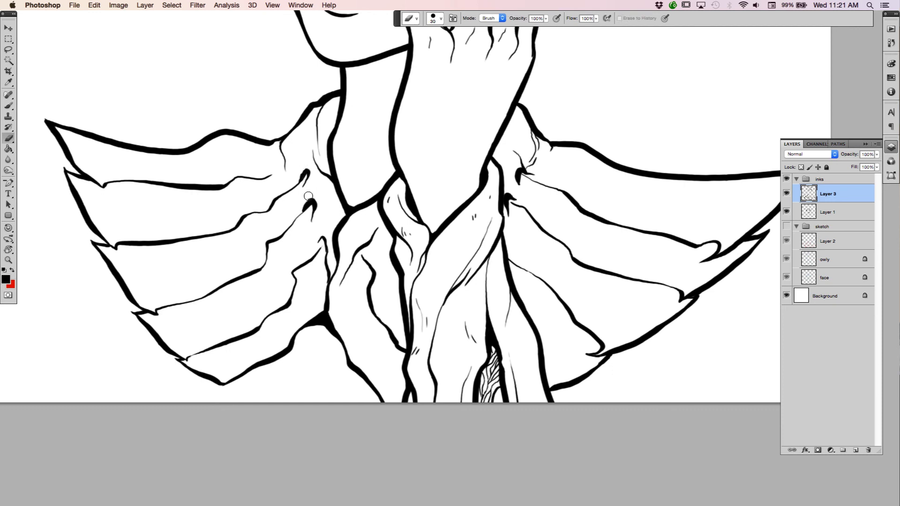
key("b")
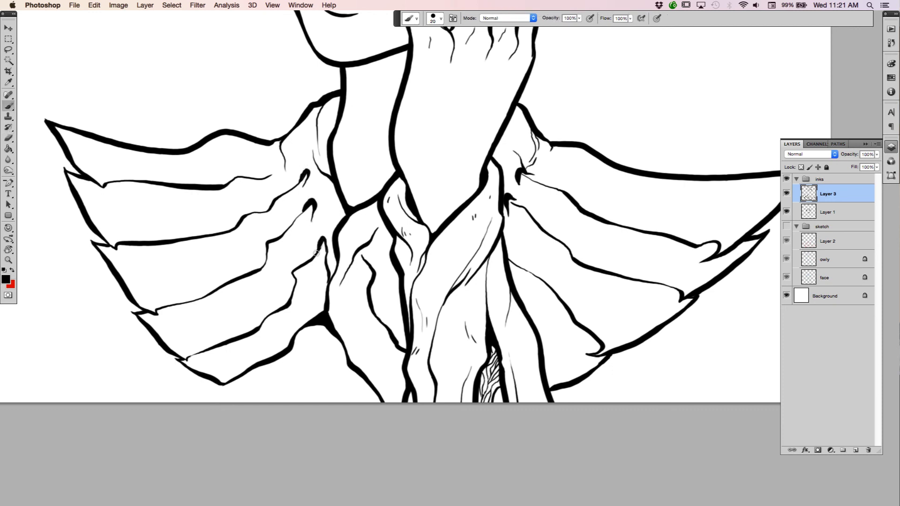
mouse_move(315, 248)
left_mouse_down()
mouse_move(327, 207)
mouse_move(303, 203)
mouse_move(298, 213)
left_mouse_up()
mouse_move(306, 162)
left_mouse_down()
mouse_move(294, 188)
mouse_move(308, 174)
mouse_move(290, 195)
mouse_move(308, 212)
mouse_move(315, 206)
mouse_move(293, 224)
left_mouse_up()
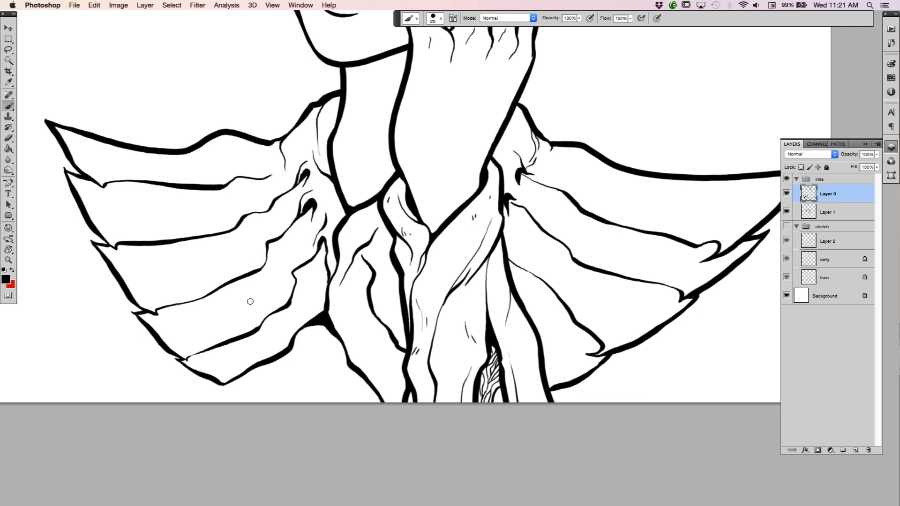
Step: Thicken and clean up the hooked inner ends of the hand-side folds, retouching the small wrinkles above them
left_click_drag(509, 198, 514, 202)
key("e")
left_click_drag(519, 159, 535, 175)
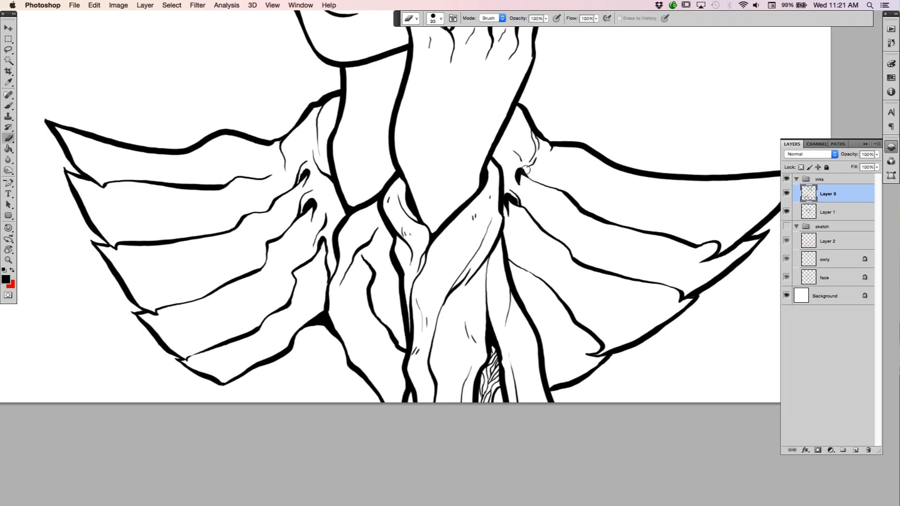
key("b")
left_click_drag(521, 160, 531, 172)
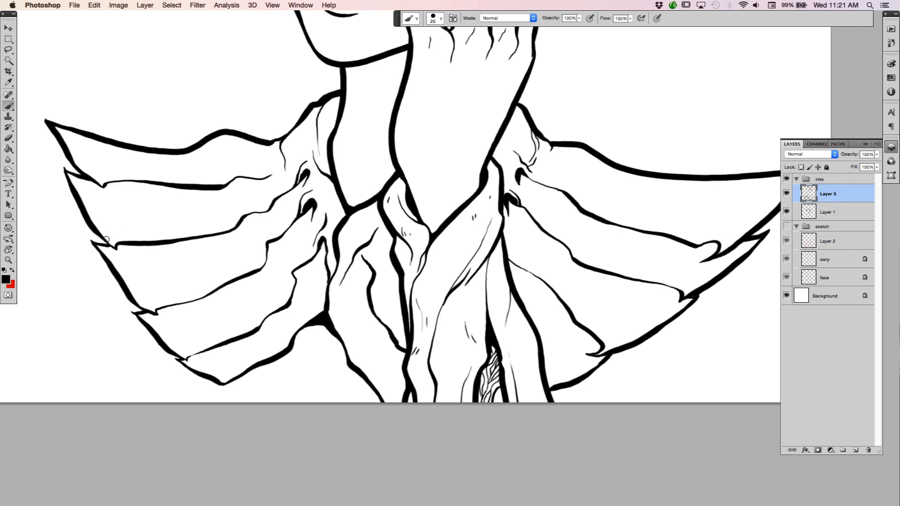
Step: Add thin crease lines and short texture marks across all the neck-side garment panels
left_click_drag(96, 232, 116, 249)
left_click_drag(161, 155, 245, 150)
left_click_drag(194, 193, 248, 192)
left_click_drag(187, 249, 275, 220)
left_click_drag(242, 291, 285, 249)
left_click_drag(274, 328, 306, 297)
left_click_drag(233, 314, 251, 306)
left_click_drag(268, 344, 278, 340)
left_click_drag(186, 261, 154, 288)
left_click_drag(185, 333, 205, 329)
left_click_drag(217, 361, 230, 365)
left_click_drag(120, 213, 132, 220)
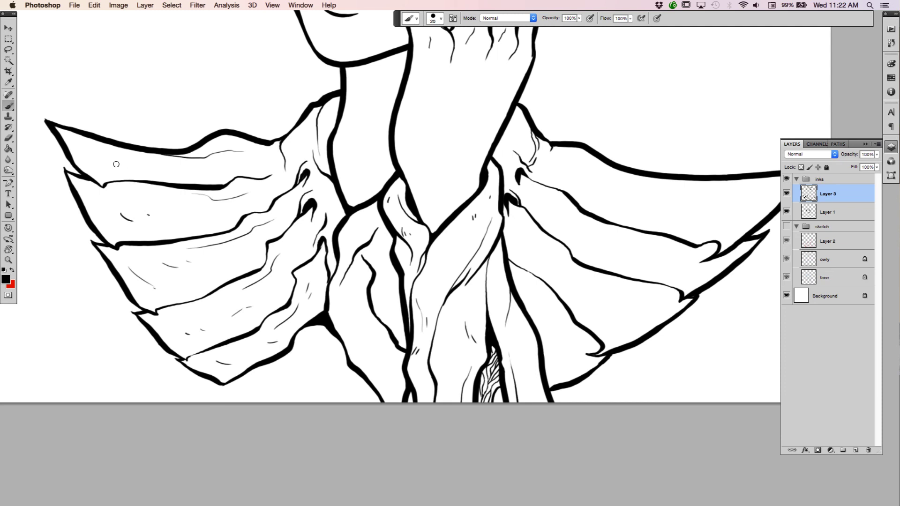
Step: Add thin crease lines and short texture marks across the hand-side garment panels
scroll(645, 216, "right", 5)
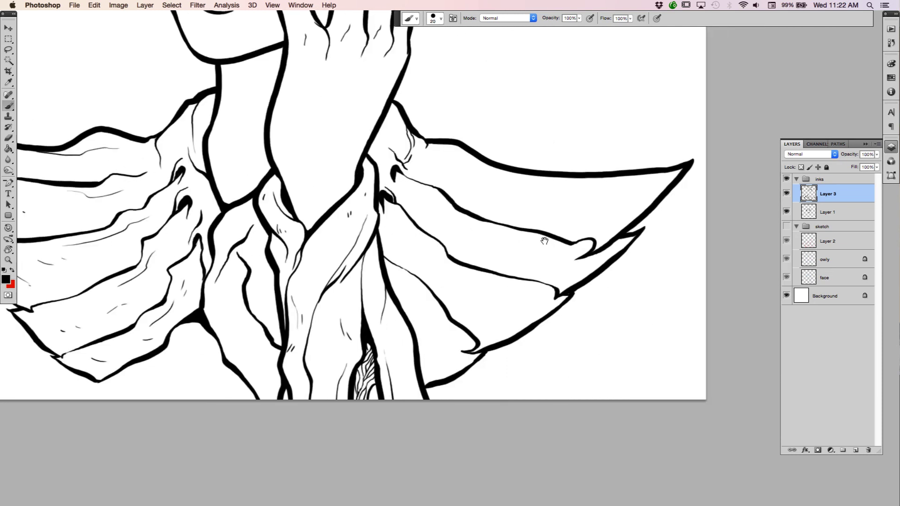
left_click_drag(583, 203, 568, 209)
left_click_drag(539, 215, 537, 217)
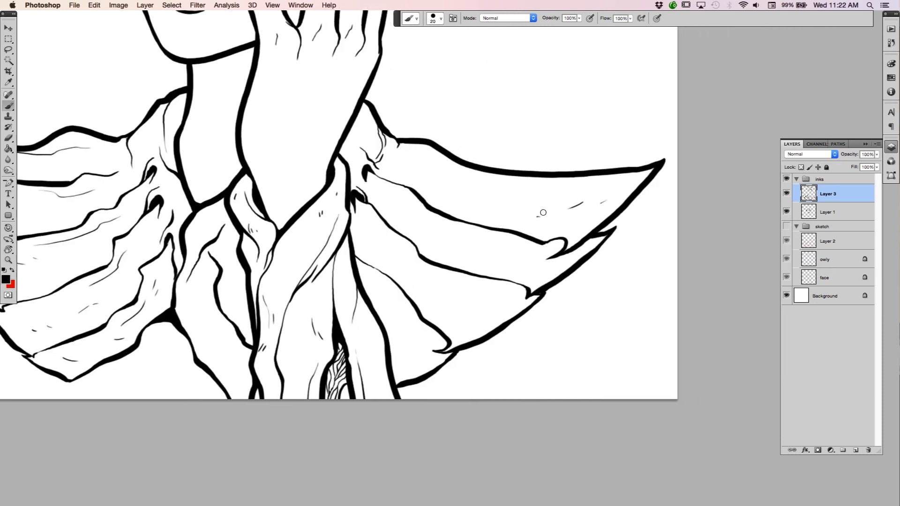
left_click_drag(492, 251, 513, 261)
left_click_drag(539, 257, 536, 257)
mouse_move(525, 214)
left_mouse_down()
mouse_move(610, 215)
mouse_move(689, 183)
left_mouse_up()
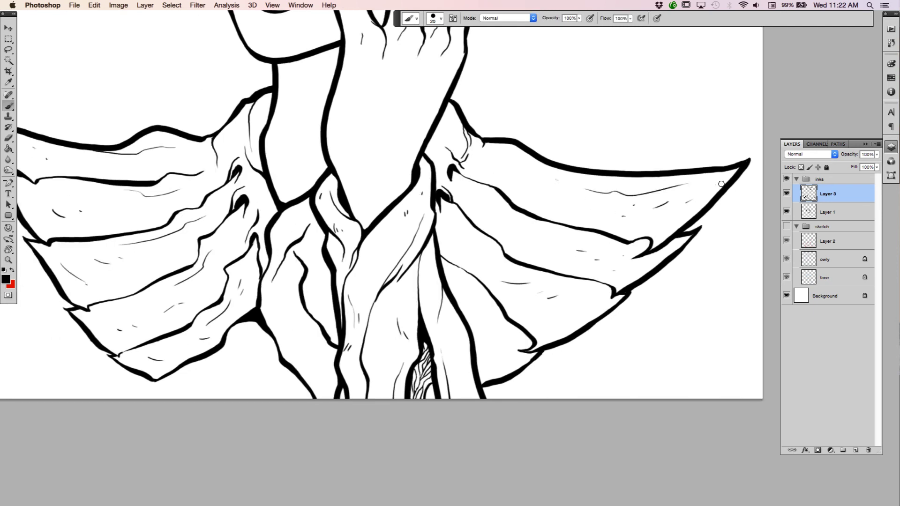
left_click_drag(519, 220, 590, 240)
left_click_drag(460, 242, 499, 264)
left_click_drag(467, 289, 500, 352)
Step: Ink fine pleats on the neck-side collar, and thicken and shade the central fold of the lapel below it
scroll(502, 243, "up", 3)
scroll(502, 244, "left", 2)
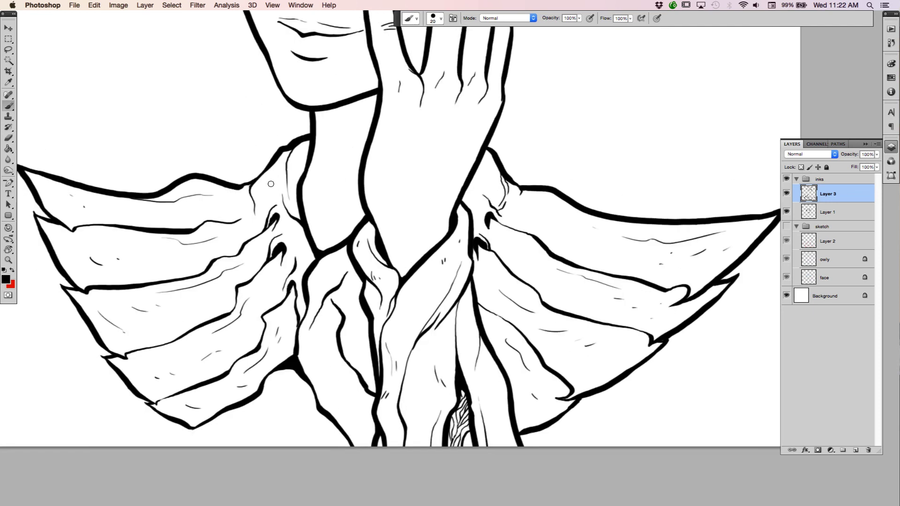
mouse_move(276, 162)
left_mouse_down()
mouse_move(261, 198)
mouse_move(281, 154)
mouse_move(302, 141)
mouse_move(305, 160)
mouse_move(311, 148)
mouse_move(298, 188)
mouse_move(308, 159)
left_mouse_up()
mouse_move(333, 294)
left_mouse_down()
mouse_move(334, 301)
mouse_move(330, 295)
left_mouse_up()
key("e")
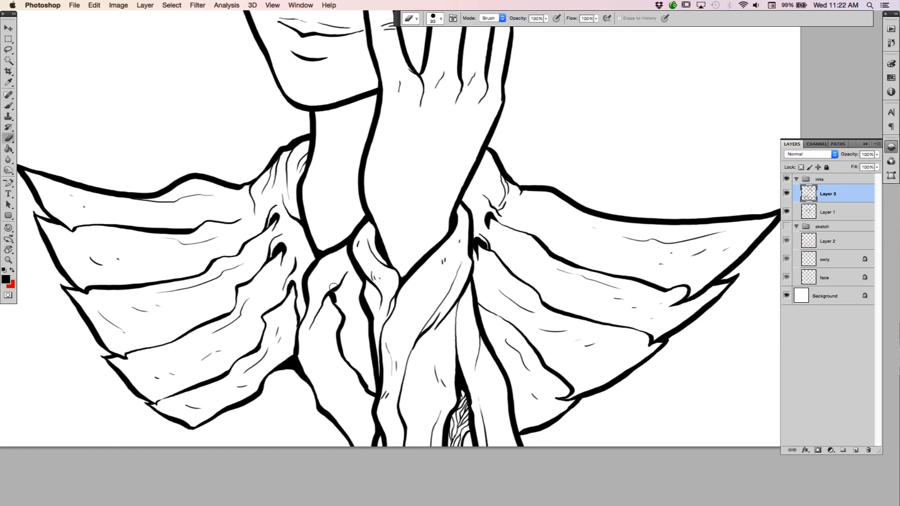
key("b")
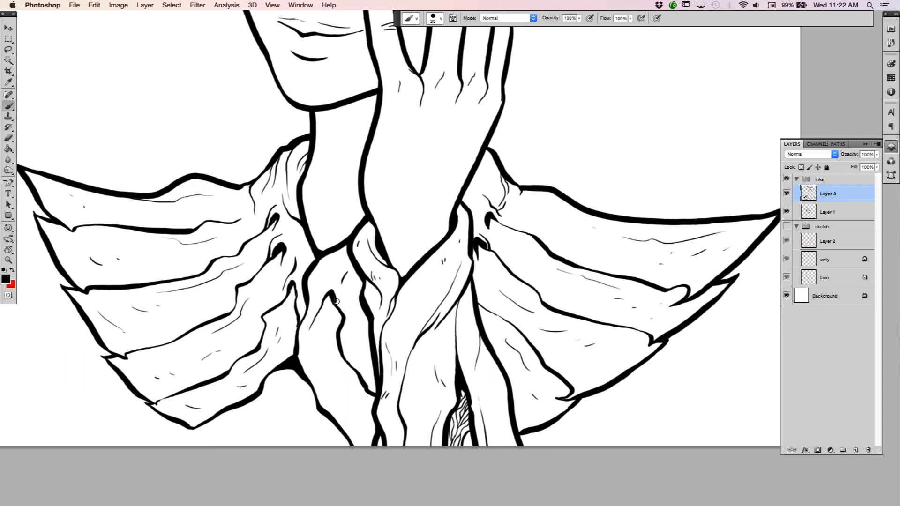
mouse_move(341, 307)
left_mouse_down()
mouse_move(337, 266)
mouse_move(366, 293)
mouse_move(353, 331)
mouse_move(371, 362)
left_mouse_up()
Step: Add short texture marks to the lower neck-side lapel and to the lowest hand-side panels
left_click_drag(311, 368, 326, 392)
mouse_move(321, 351)
left_mouse_down()
mouse_move(325, 336)
mouse_move(336, 346)
left_mouse_up()
left_click_drag(348, 403, 359, 399)
left_click_drag(351, 421, 355, 417)
left_click_drag(580, 365, 586, 363)
left_click_drag(548, 388, 560, 385)
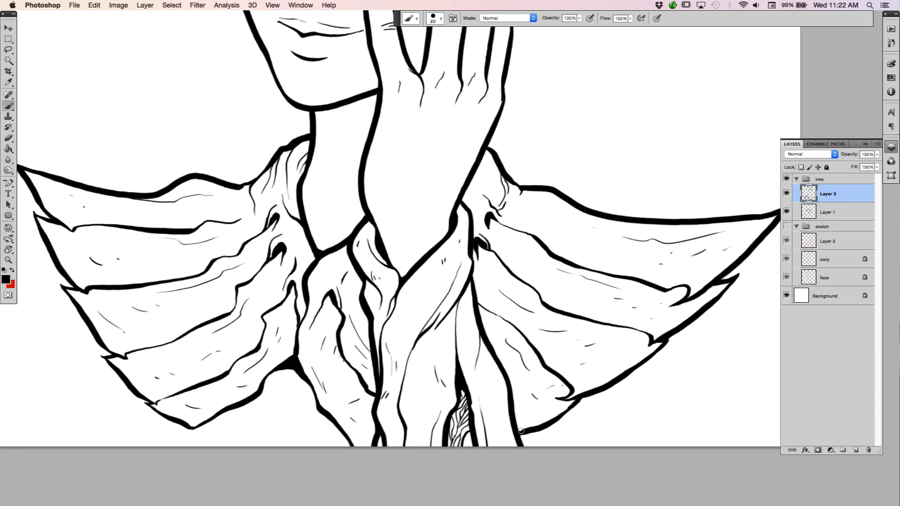
Step: Check the whole inked figure, show the sketch group again, and bring the sketched area beside the owl hood into view
key("z")
left_click_drag(583, 363, 560, 291)
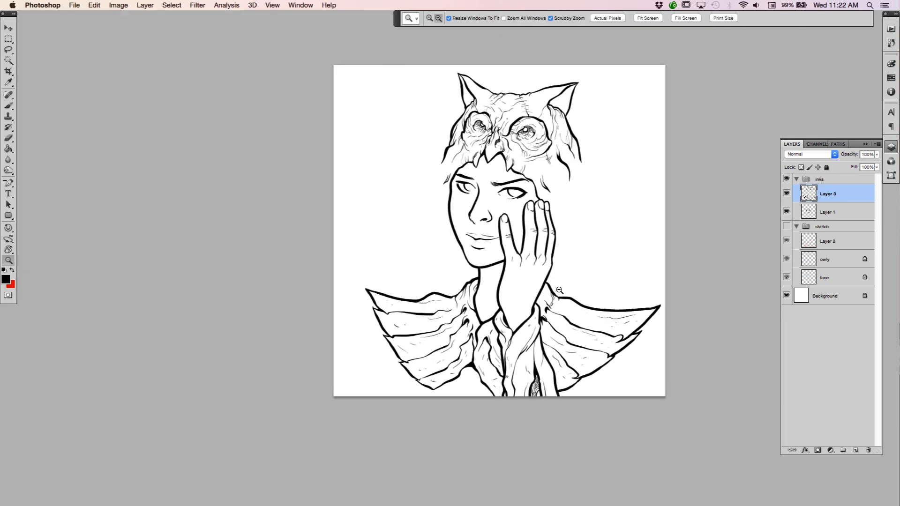
left_click_drag(534, 229, 589, 258)
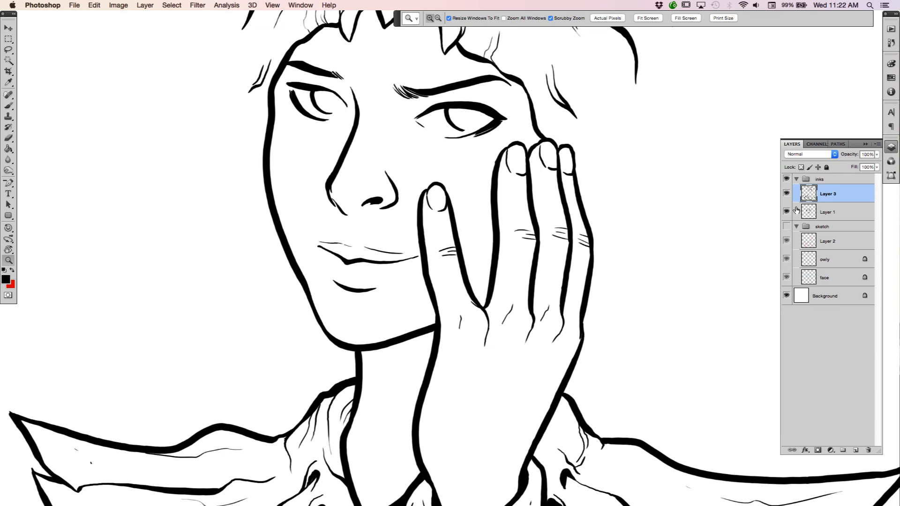
left_click(786, 226)
left_click_drag(383, 146, 505, 408)
left_click_drag(501, 341, 313, 349)
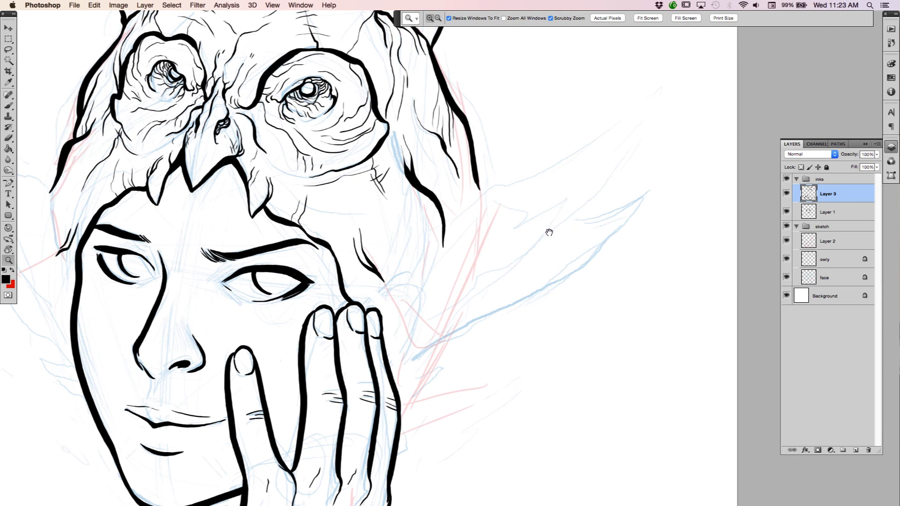
Step: Ink the lower edge of the hand-side head feather and the outer edge of the matching feather across the face
key("b")
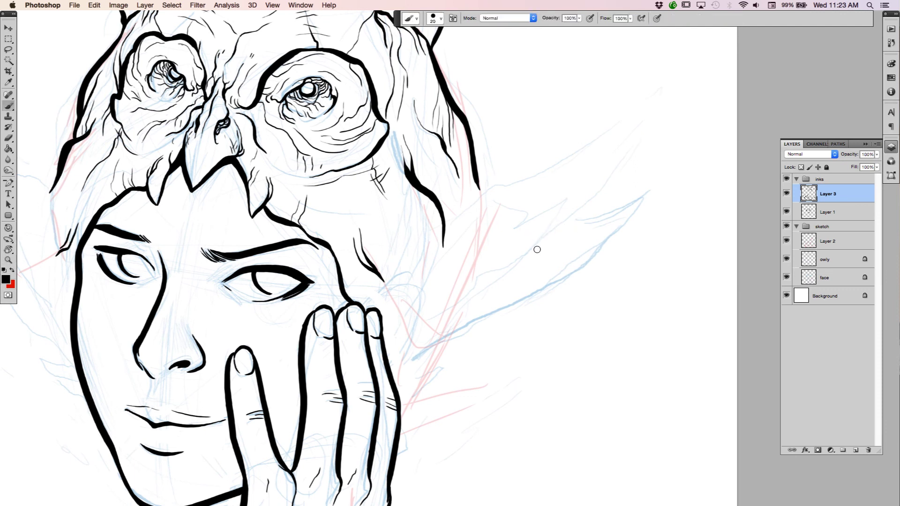
mouse_move(385, 284)
left_mouse_down()
mouse_move(412, 347)
mouse_move(431, 347)
mouse_move(485, 319)
mouse_move(468, 319)
mouse_move(586, 270)
left_mouse_up()
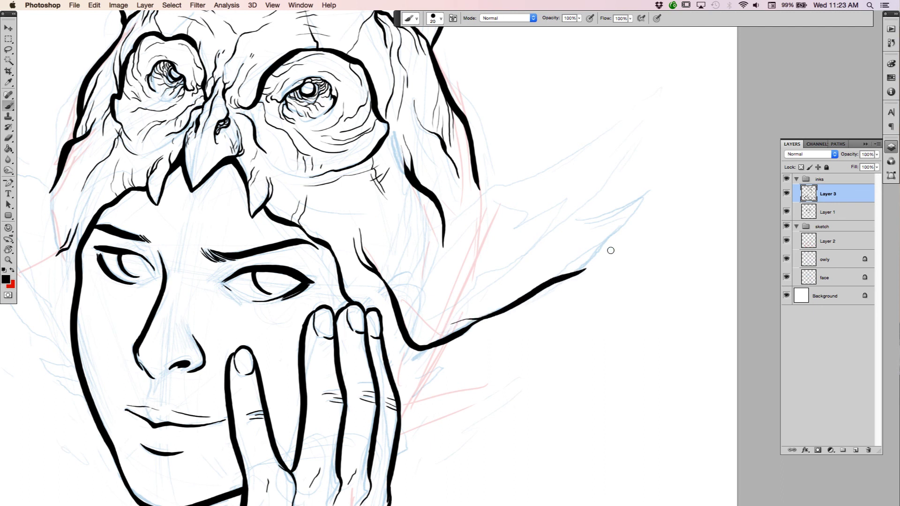
mouse_move(569, 218)
left_mouse_down()
mouse_move(610, 210)
mouse_move(662, 180)
mouse_move(584, 270)
left_mouse_up()
left_click_drag(389, 297, 599, 292)
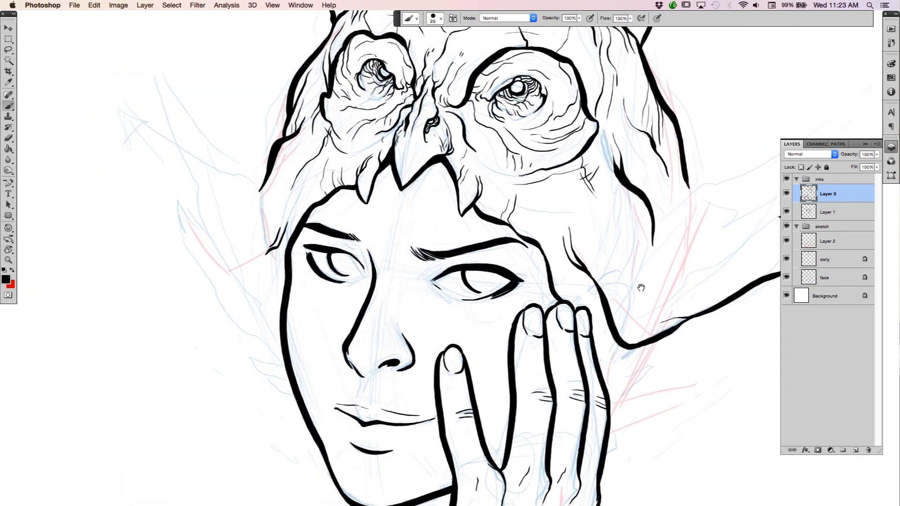
mouse_move(148, 115)
left_mouse_down()
mouse_move(168, 174)
mouse_move(219, 263)
mouse_move(235, 272)
mouse_move(274, 248)
left_mouse_up()
Step: Ink the two long pointed feathers on the hand side of the owl hood, cleaning up the upper tip
mouse_move(601, 372)
left_mouse_down()
mouse_move(452, 383)
mouse_move(429, 410)
left_mouse_up()
left_click_drag(482, 274, 463, 313)
key("ctrl+z")
mouse_move(479, 283)
left_mouse_down()
mouse_move(538, 219)
mouse_move(640, 171)
mouse_move(703, 117)
mouse_move(676, 166)
left_mouse_up()
mouse_move(659, 196)
left_mouse_down()
mouse_move(560, 297)
mouse_move(516, 309)
left_mouse_up()
left_click_drag(692, 147, 707, 108)
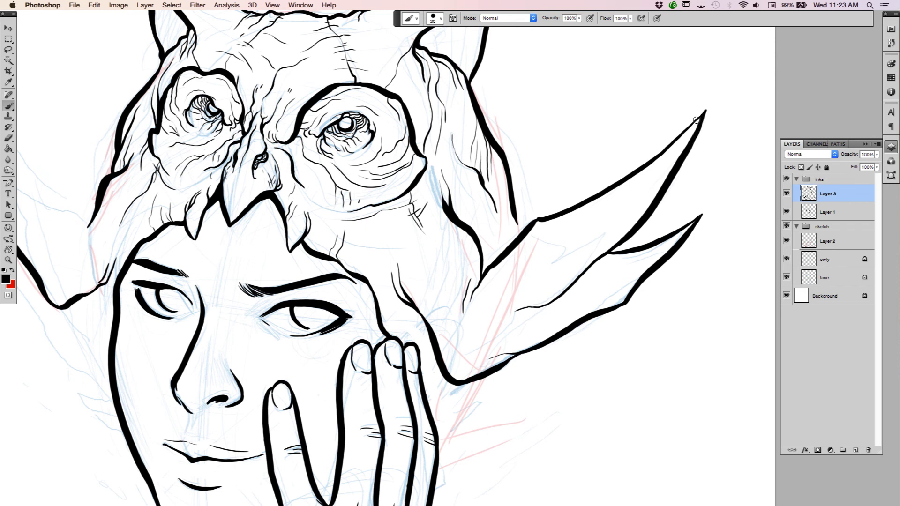
key("e")
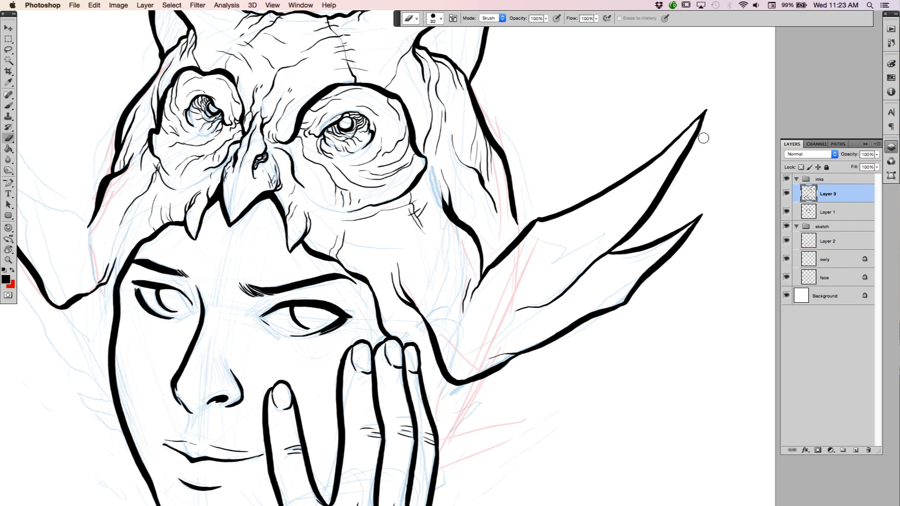
key("b")
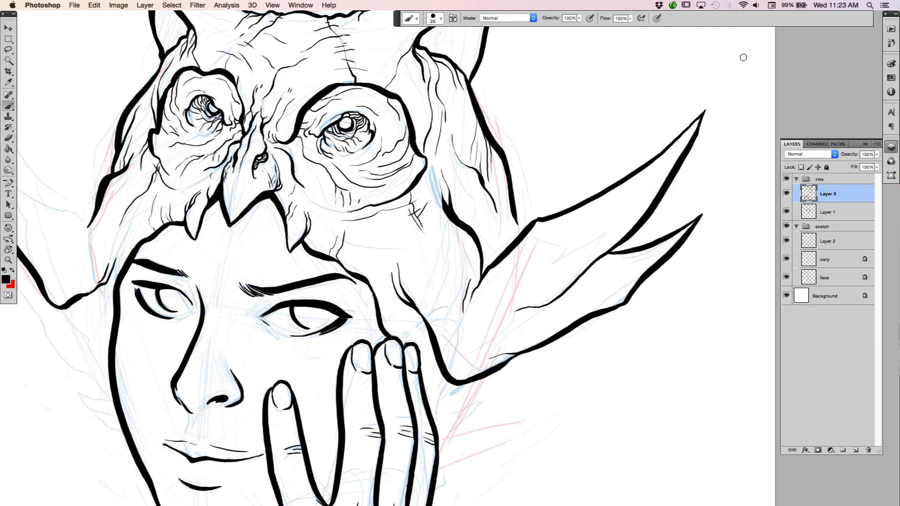
Step: Ink the second pointed feather on the far side of the hood and join it to the first feather's tip
scroll(418, 260, "left", 10)
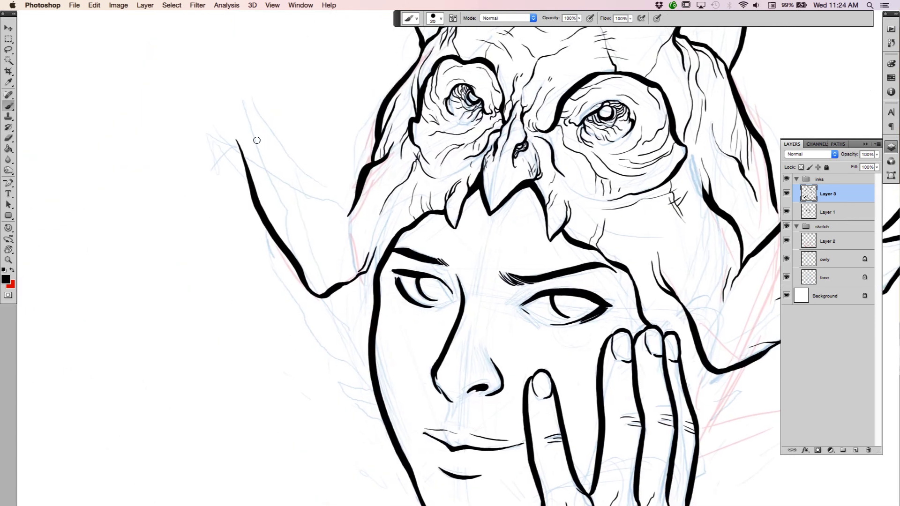
mouse_move(241, 79)
left_mouse_down()
mouse_move(262, 166)
mouse_move(305, 245)
left_mouse_up()
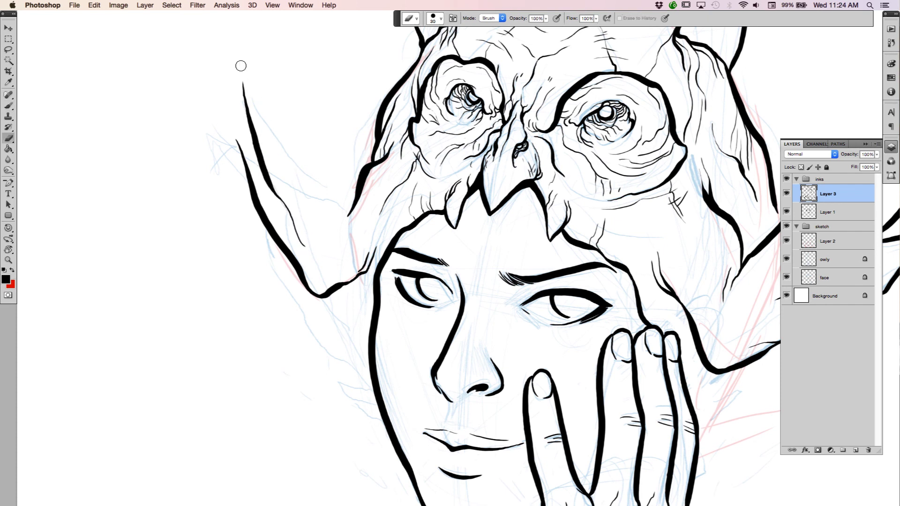
mouse_move(242, 77)
left_mouse_down()
mouse_move(319, 210)
mouse_move(133, 247)
left_mouse_up()
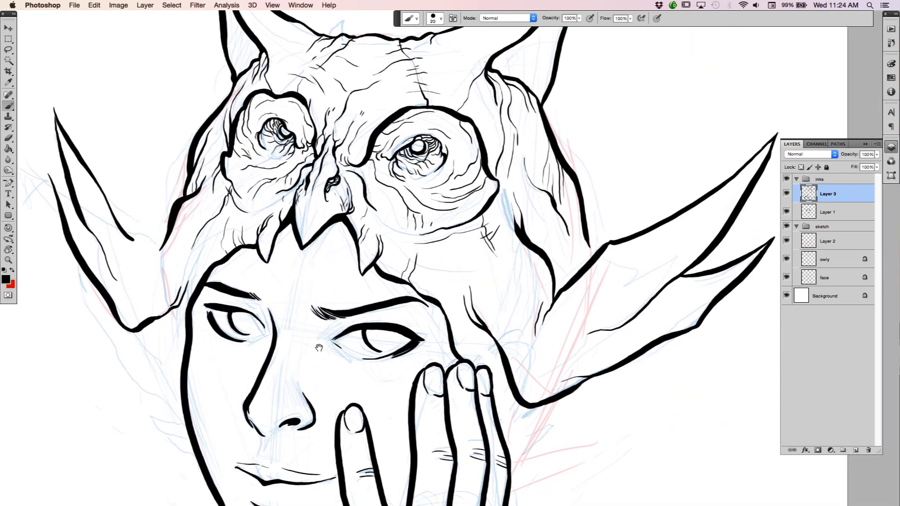
left_click_drag(317, 346, 442, 270)
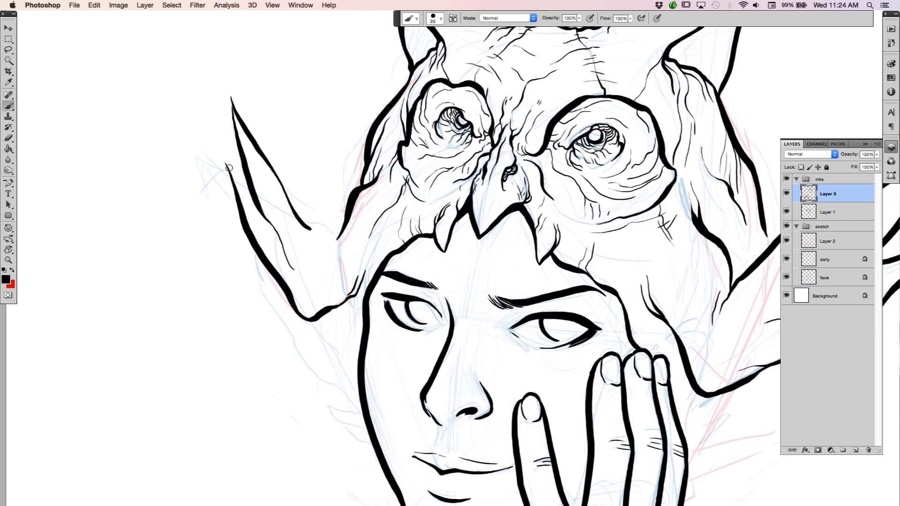
left_click_drag(227, 165, 253, 194)
Step: Close the base of the far-side feathers against the hood and add thin crease lines there
mouse_move(308, 228)
left_mouse_down()
mouse_move(321, 260)
mouse_move(315, 285)
mouse_move(323, 255)
left_mouse_up()
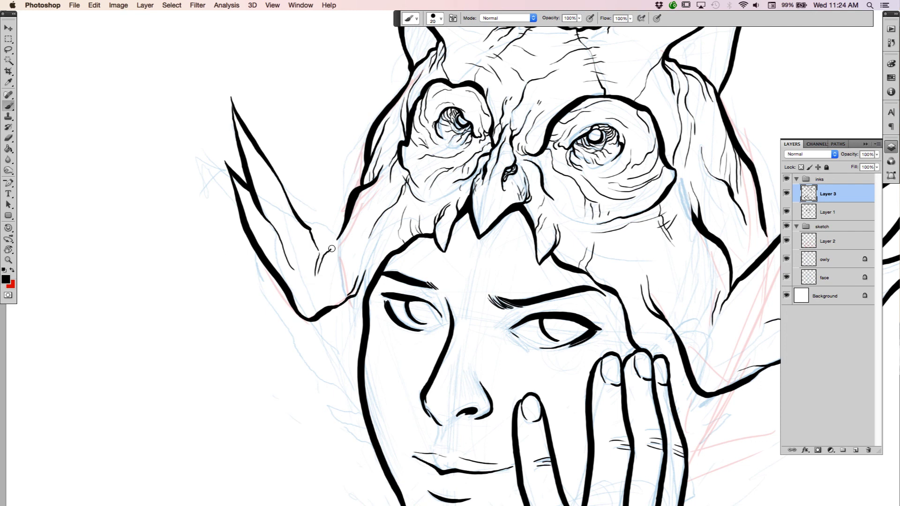
left_click_drag(311, 229, 318, 249)
left_click_drag(336, 243, 358, 222)
mouse_move(313, 268)
left_mouse_down()
mouse_move(312, 299)
mouse_move(313, 289)
mouse_move(325, 305)
mouse_move(328, 273)
mouse_move(344, 301)
left_mouse_up()
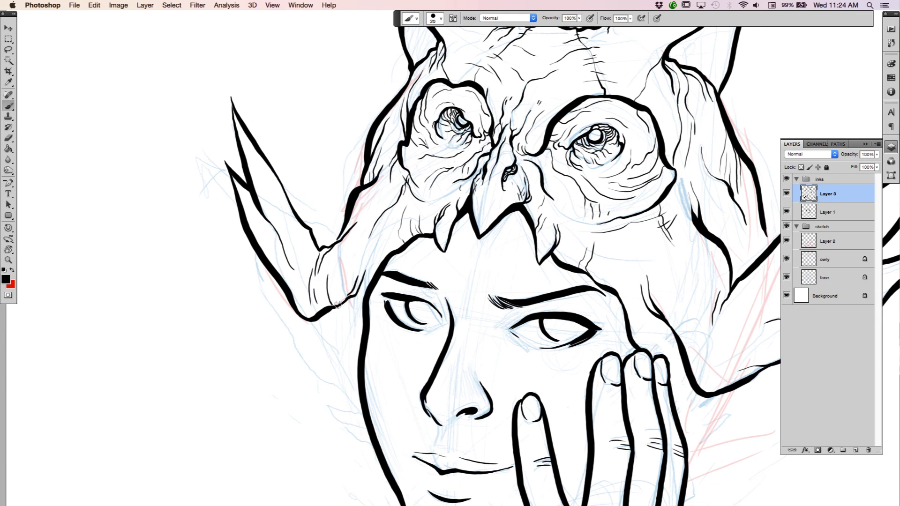
mouse_move(336, 301)
left_mouse_down()
mouse_move(344, 279)
mouse_move(371, 270)
mouse_move(374, 257)
mouse_move(366, 277)
left_mouse_up()
Step: Add short wrinkle strokes where the hand-side feathers join the hood and connect the hood's edge to the upper feather
left_click_drag(683, 385, 514, 308)
mouse_move(546, 261)
left_mouse_down()
mouse_move(535, 312)
mouse_move(550, 318)
mouse_move(557, 315)
mouse_move(526, 296)
mouse_move(536, 260)
mouse_move(520, 305)
mouse_move(519, 267)
left_mouse_up()
key("super+z")
mouse_move(538, 212)
left_mouse_down()
mouse_move(551, 202)
mouse_move(557, 221)
mouse_move(547, 242)
left_mouse_up()
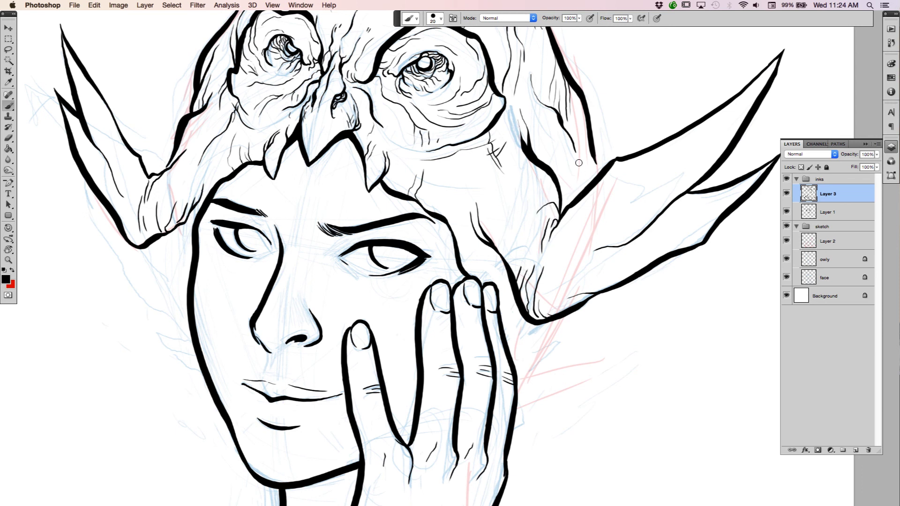
left_click_drag(559, 164, 571, 199)
left_click_drag(595, 161, 599, 174)
left_click_drag(417, 187, 596, 218)
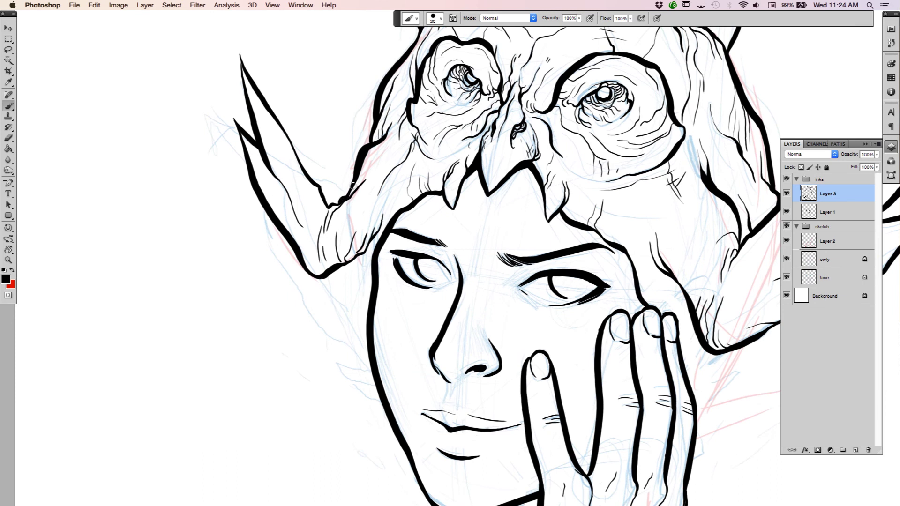
Step: Ink thin strands below the hood, between the fingers and the hand-side feather and beside the opposite temple
left_click_drag(575, 385, 299, 275)
left_click_drag(575, 346, 707, 386)
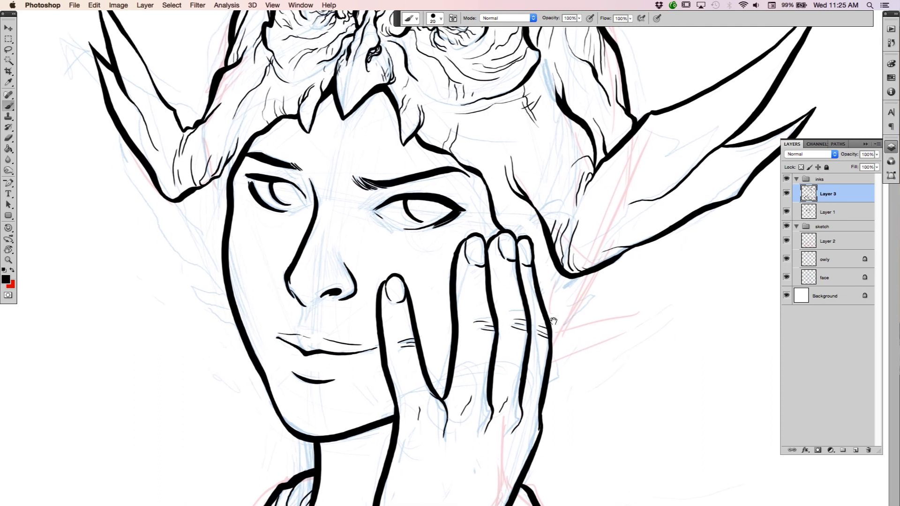
left_click_drag(544, 233, 540, 286)
mouse_move(550, 249)
left_mouse_down()
mouse_move(547, 297)
mouse_move(560, 276)
mouse_move(558, 267)
mouse_move(549, 303)
mouse_move(575, 293)
mouse_move(554, 311)
mouse_move(560, 291)
mouse_move(551, 313)
left_mouse_up()
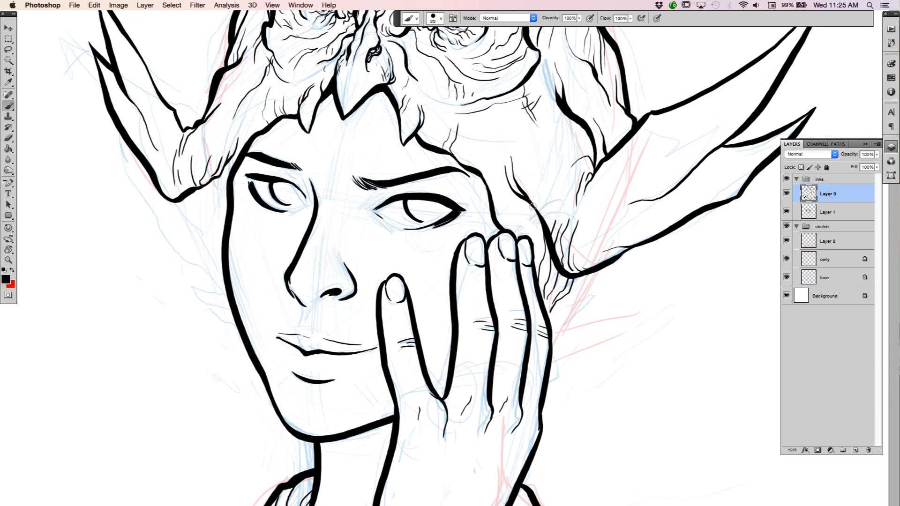
left_click_drag(217, 178, 222, 213)
mouse_move(213, 181)
left_mouse_down()
mouse_move(222, 247)
mouse_move(224, 187)
mouse_move(227, 212)
left_mouse_up()
left_click_drag(230, 160, 231, 175)
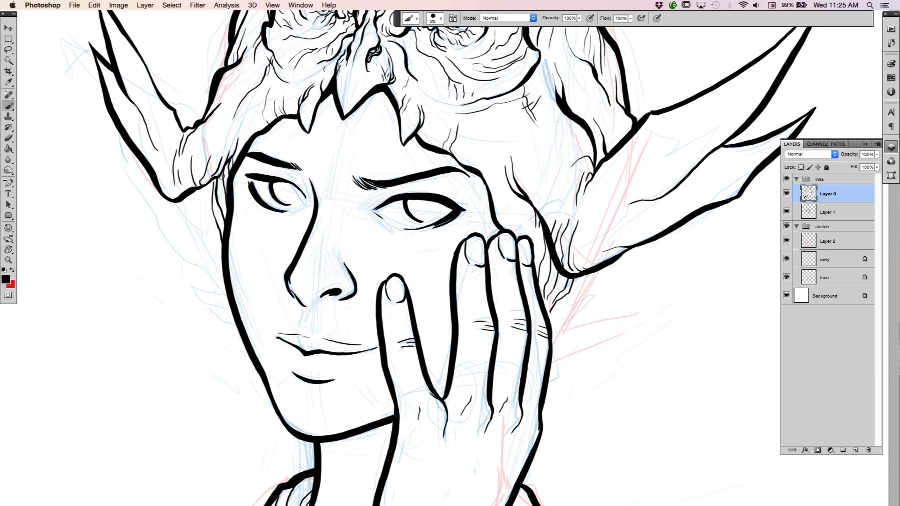
mouse_move(232, 149)
left_mouse_down()
mouse_move(223, 170)
mouse_move(229, 148)
left_mouse_up()
Step: Ink the lower feather layer on the far side of the face, ending in small pointed tufts beside the cheek
left_click_drag(664, 334, 672, 298)
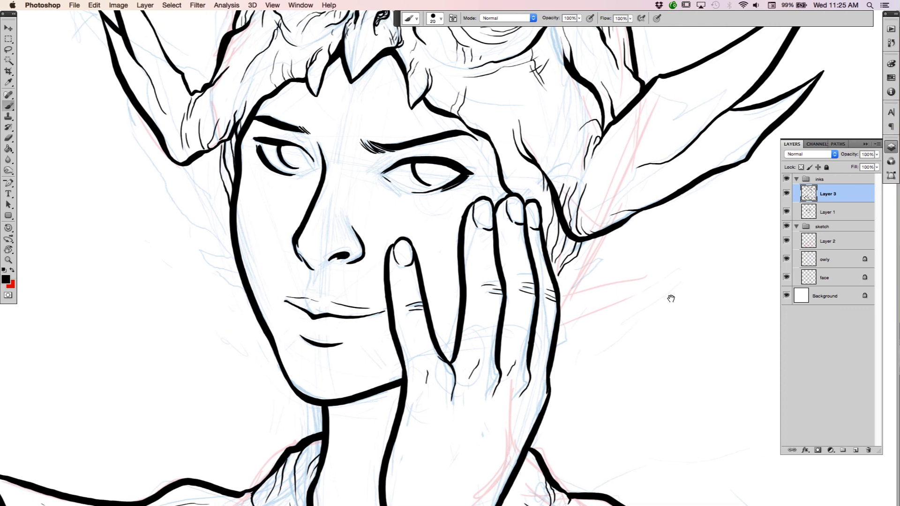
key("z")
mouse_move(643, 366)
left_mouse_down()
mouse_move(614, 379)
mouse_move(638, 373)
left_mouse_up()
key("b")
mouse_move(121, 97)
left_mouse_down()
mouse_move(160, 196)
mouse_move(220, 250)
mouse_move(199, 255)
mouse_move(232, 265)
mouse_move(195, 253)
mouse_move(230, 274)
mouse_move(208, 273)
mouse_move(241, 291)
left_mouse_up()
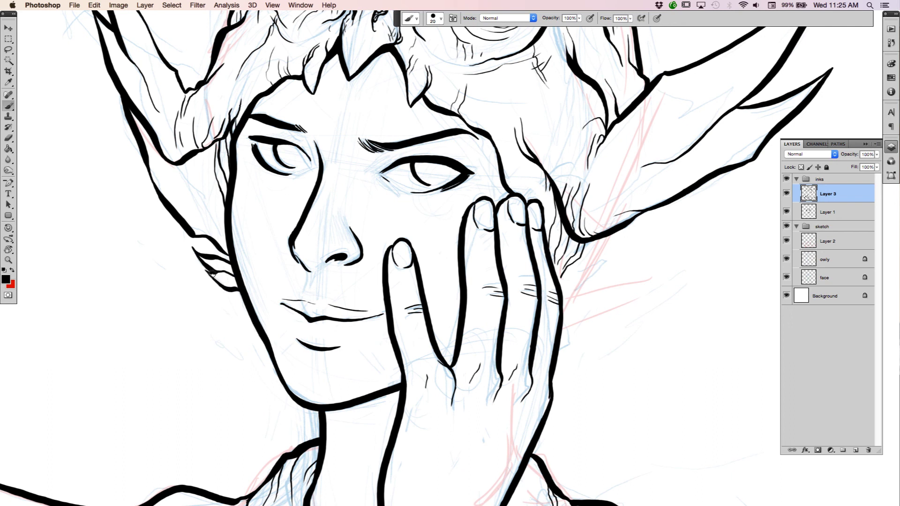
mouse_move(185, 167)
left_mouse_down()
mouse_move(223, 229)
mouse_move(229, 252)
mouse_move(212, 243)
mouse_move(227, 257)
left_mouse_up()
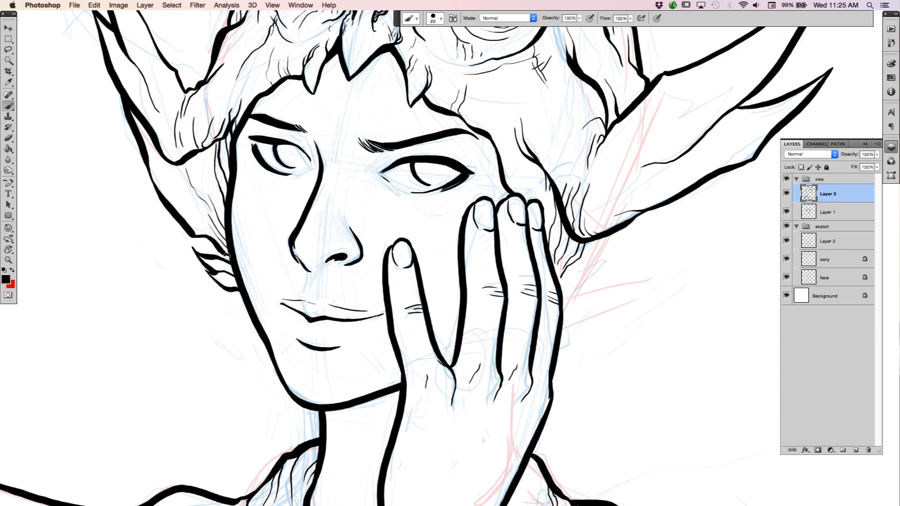
Step: Ink a cluster of small pointed feathers sticking out beside the back of the hand
scroll(595, 321, "right", 5)
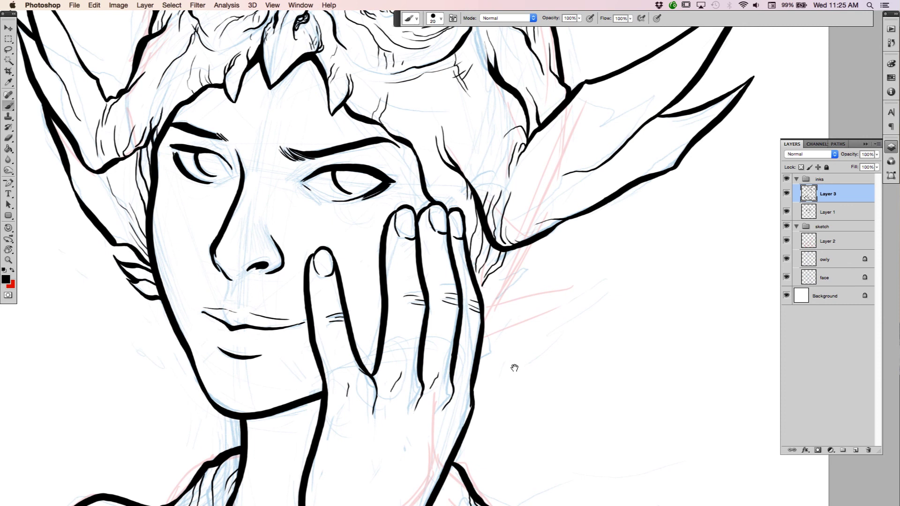
left_click_drag(482, 352, 557, 316)
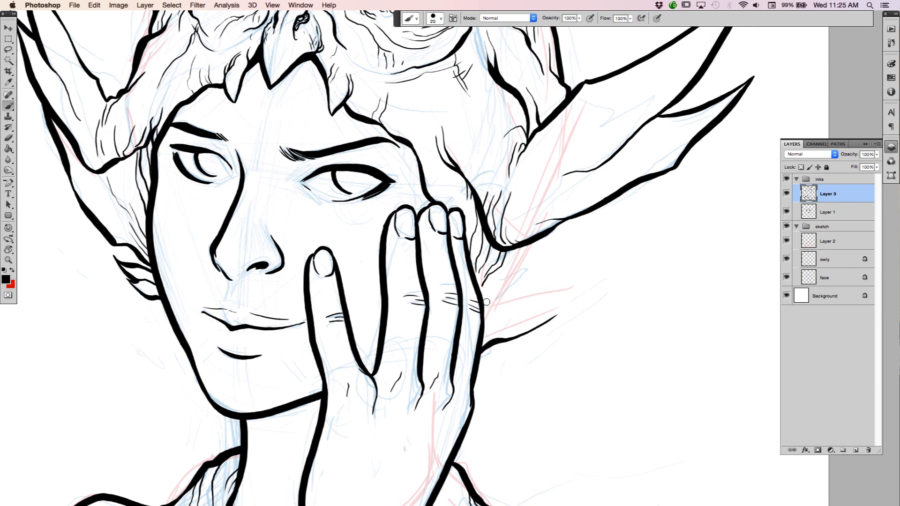
mouse_move(481, 299)
left_mouse_down()
mouse_move(522, 296)
mouse_move(575, 271)
mouse_move(536, 315)
mouse_move(486, 322)
left_mouse_up()
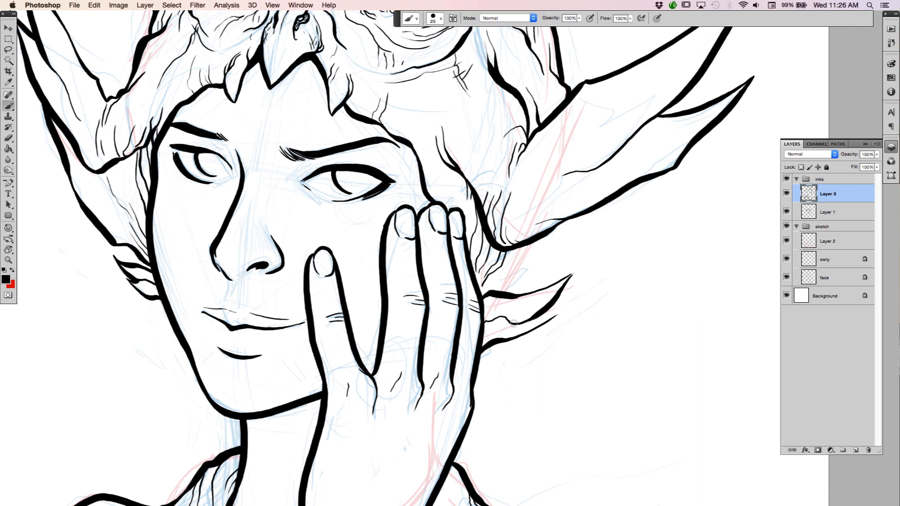
mouse_move(513, 295)
left_mouse_down()
mouse_move(583, 267)
mouse_move(561, 290)
mouse_move(579, 273)
left_mouse_up()
key("e")
key("b")
mouse_move(552, 314)
left_mouse_down()
mouse_move(564, 311)
mouse_move(518, 336)
left_mouse_up()
left_click_drag(558, 315, 568, 308)
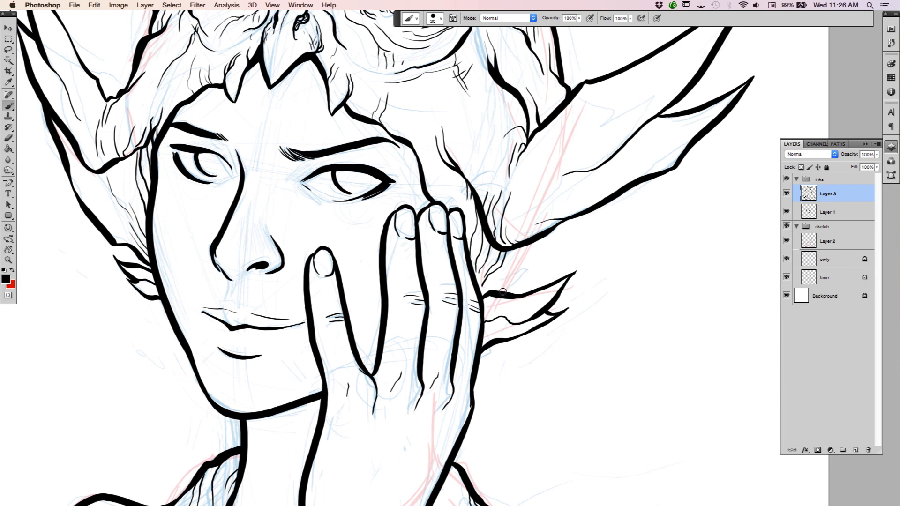
Step: Ink a broad feather beneath the long hand-side feathers and fill its base with fine strands
mouse_move(498, 292)
left_mouse_down()
mouse_move(642, 235)
mouse_move(705, 136)
left_mouse_up()
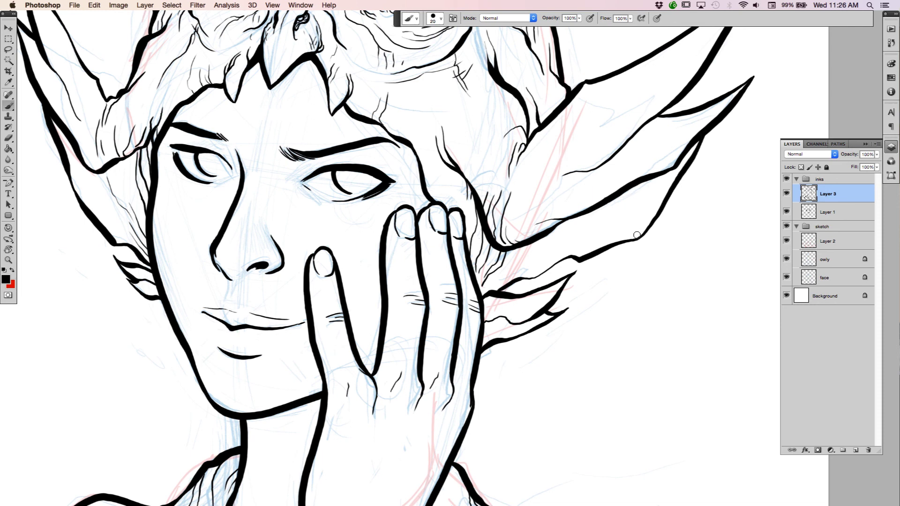
left_click_drag(577, 259, 516, 281)
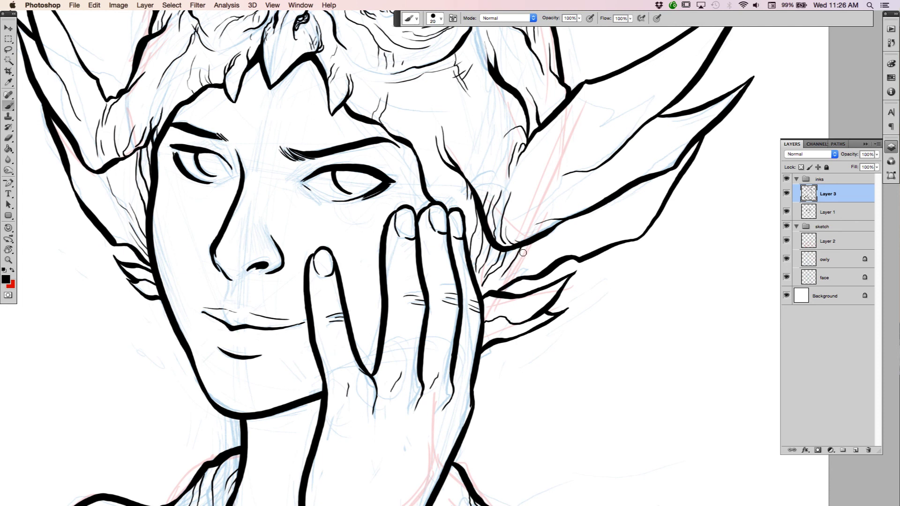
left_click_drag(522, 253, 497, 275)
left_click_drag(539, 238, 499, 277)
mouse_move(518, 247)
left_mouse_down()
mouse_move(502, 263)
mouse_move(565, 252)
mouse_move(602, 223)
left_mouse_up()
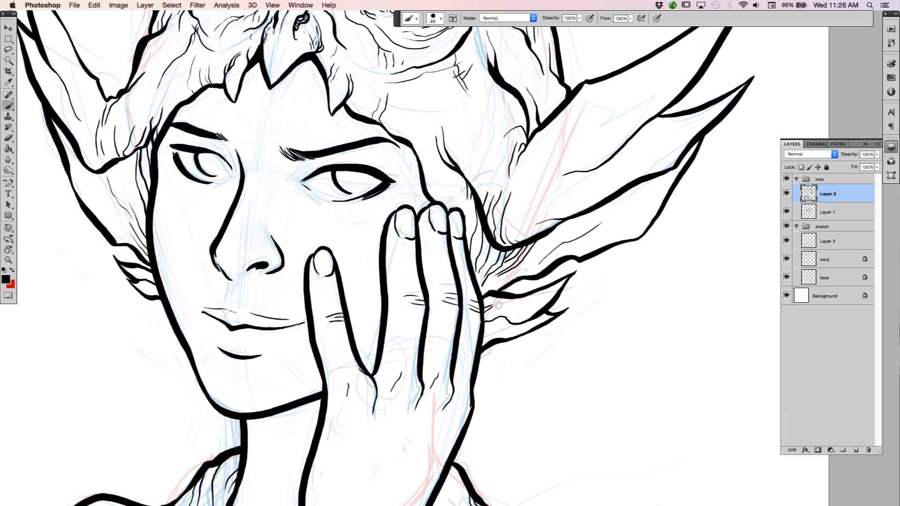
key("super+z")
Step: Detail the small feathers beside the hand and add thin inner crease lines to the long hand-side feathers
mouse_move(489, 321)
left_mouse_down()
mouse_move(525, 323)
mouse_move(555, 286)
left_mouse_up()
key("e")
key("b")
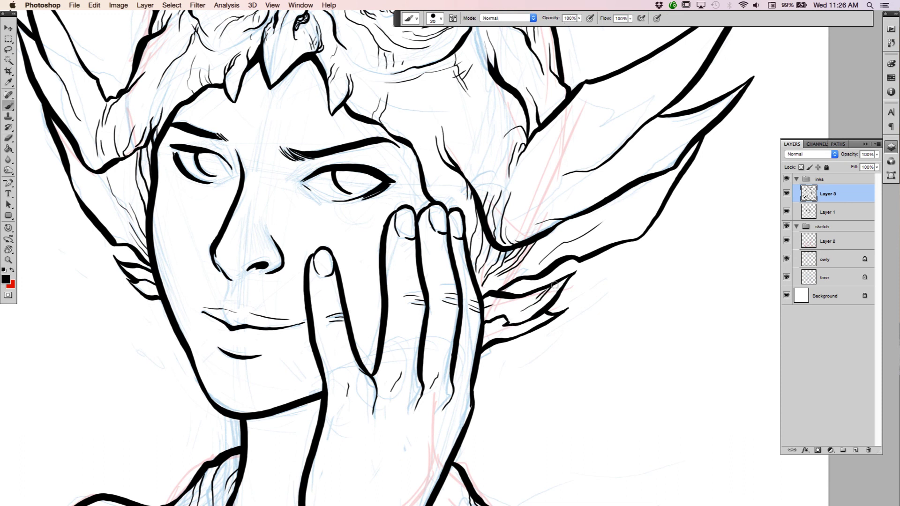
left_click_drag(628, 215, 662, 178)
left_click_drag(679, 103, 594, 215)
left_click_drag(534, 229, 636, 122)
Step: Add thin inner crease lines to the pointed feathers and the lower feather on the far side of the face
left_click_drag(37, 136, 322, 80)
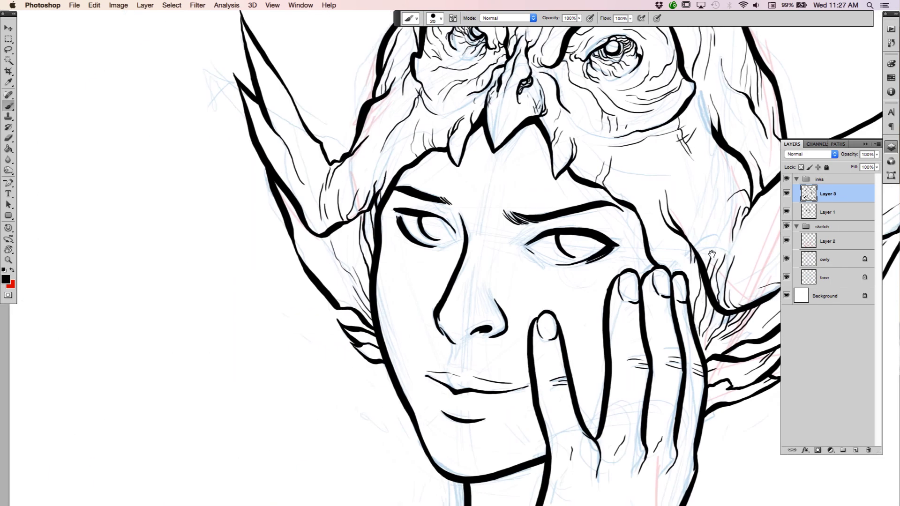
left_click_drag(251, 81, 285, 89)
mouse_move(269, 46)
left_mouse_down()
mouse_move(286, 115)
mouse_move(302, 136)
left_mouse_up()
left_click_drag(266, 100, 284, 153)
left_click_drag(298, 194, 332, 272)
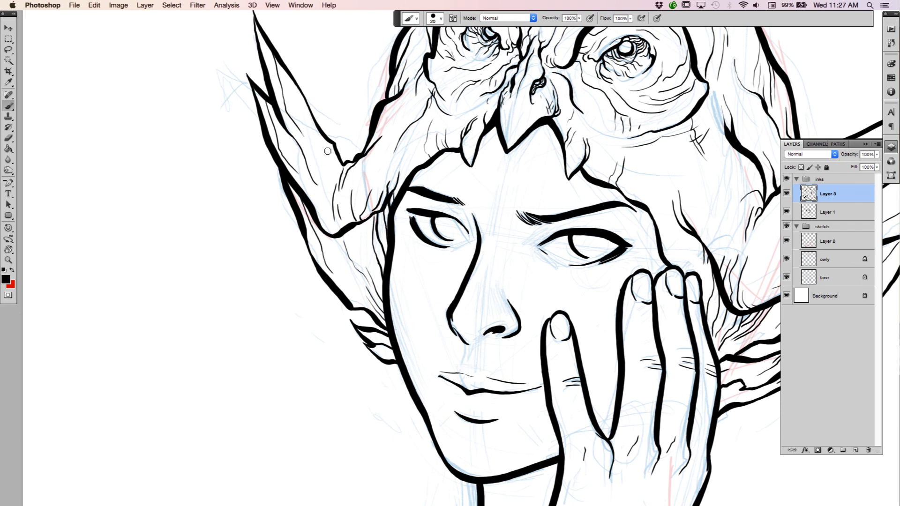
left_click_drag(332, 162, 337, 172)
Step: Hide and collapse the sketch group, and review the whole inked figure
scroll(338, 182, "right", 10)
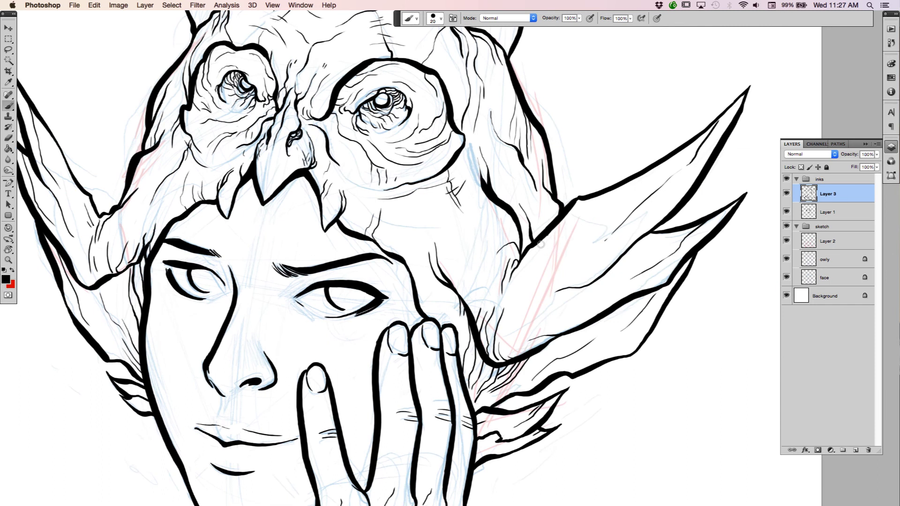
key("z")
left_click(515, 338, "alt")
left_click(493, 355, "alt")
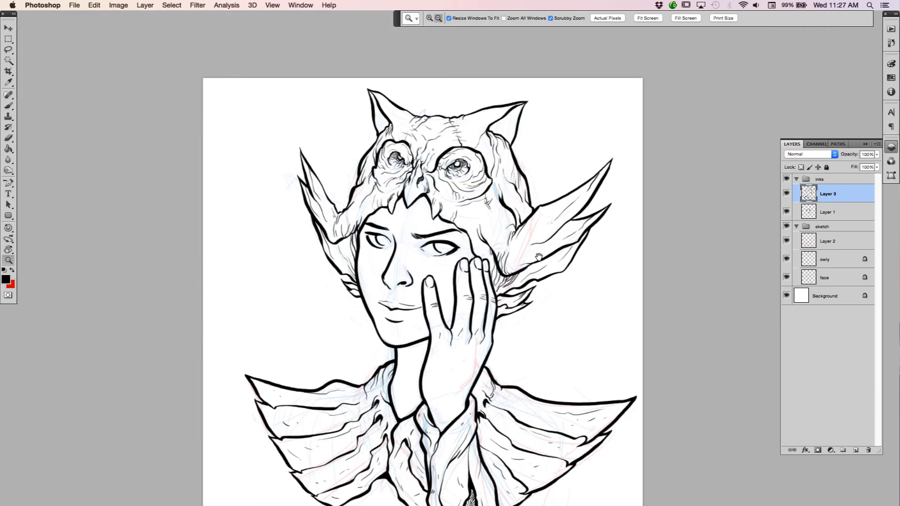
left_click(786, 227)
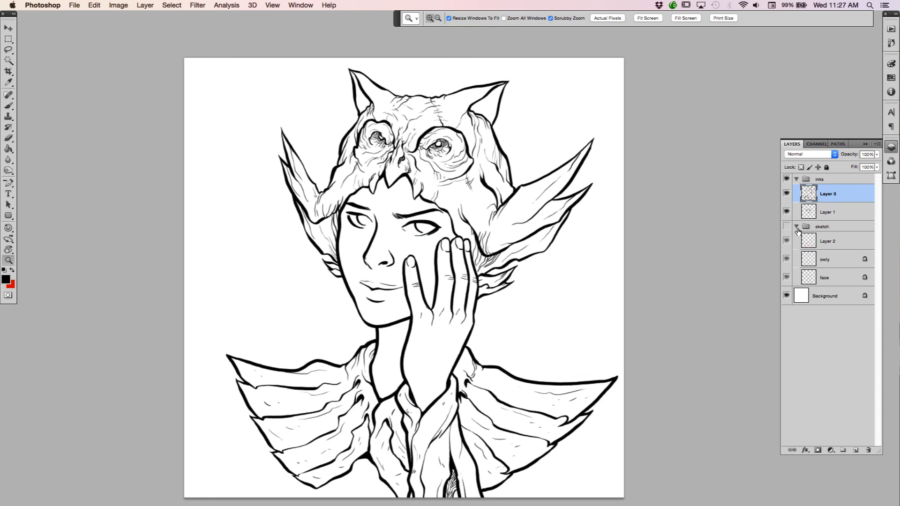
left_click(797, 226)
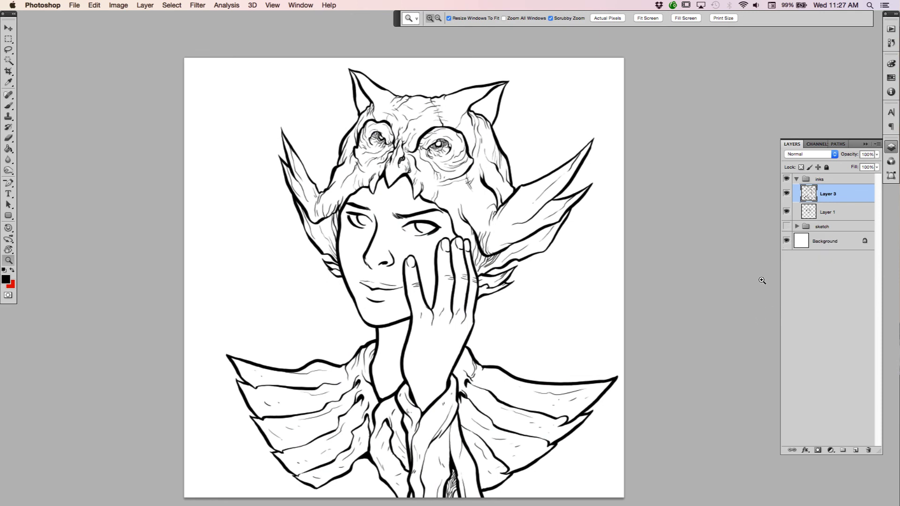
left_click(495, 255)
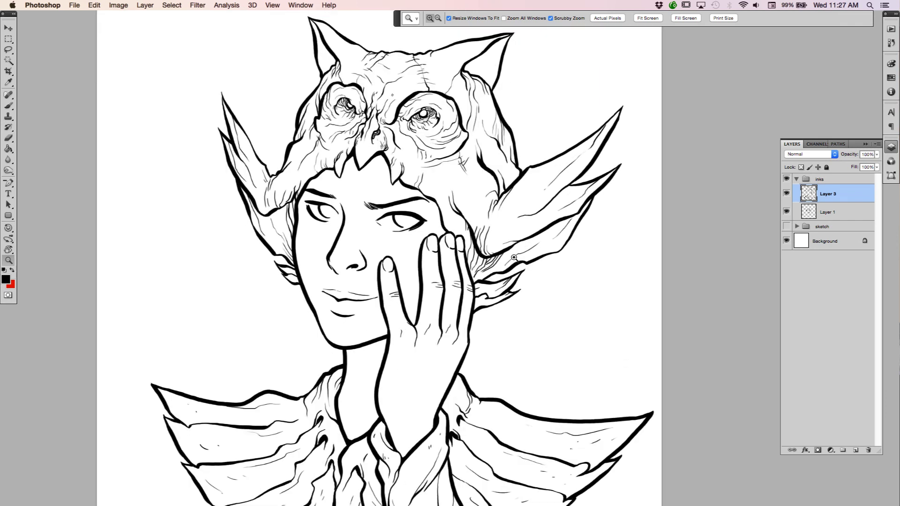
Step: Examine the inked owl hood, face, hand-side feathers and layered shoulder feathers up close for the quality of the line work
key("b")
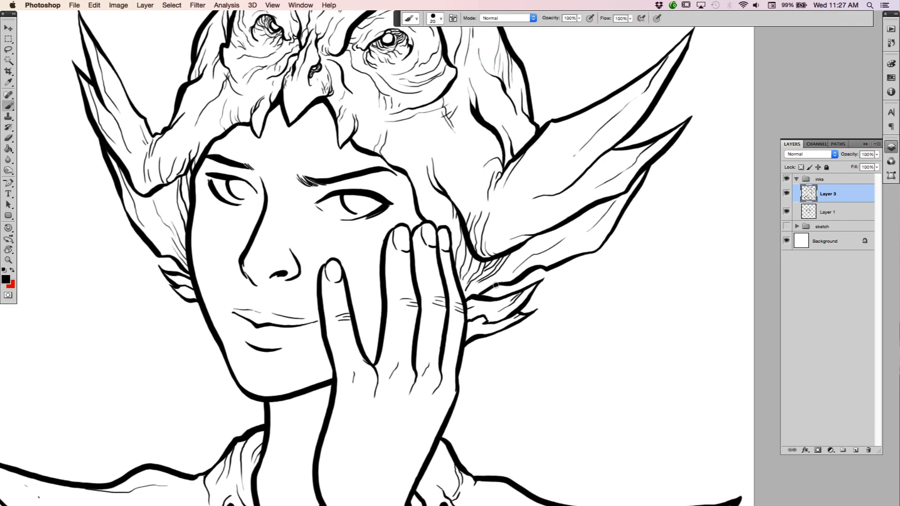
left_click_drag(521, 189, 525, 184)
left_click_drag(449, 146, 472, 137)
mouse_move(409, 196)
left_mouse_down()
mouse_move(535, 274)
mouse_move(546, 301)
left_mouse_up()
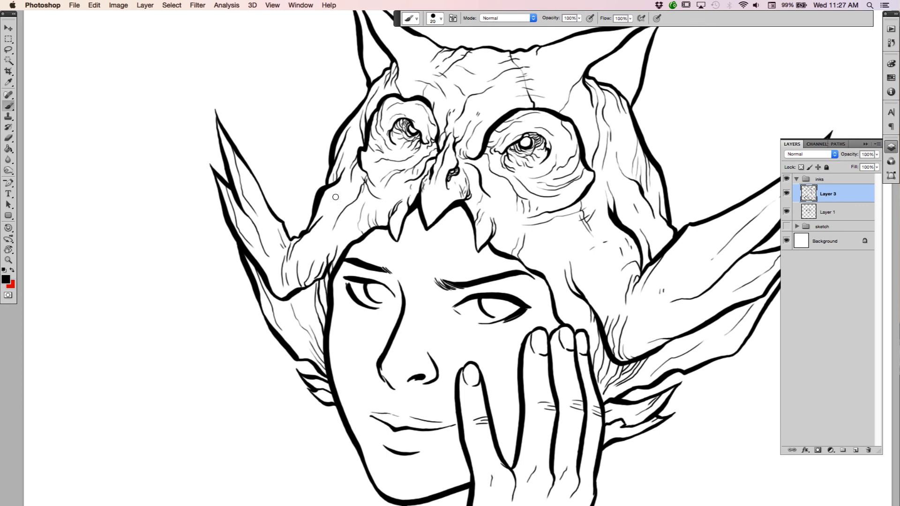
left_click_drag(539, 129, 487, 224)
left_click_drag(558, 352, 478, 397)
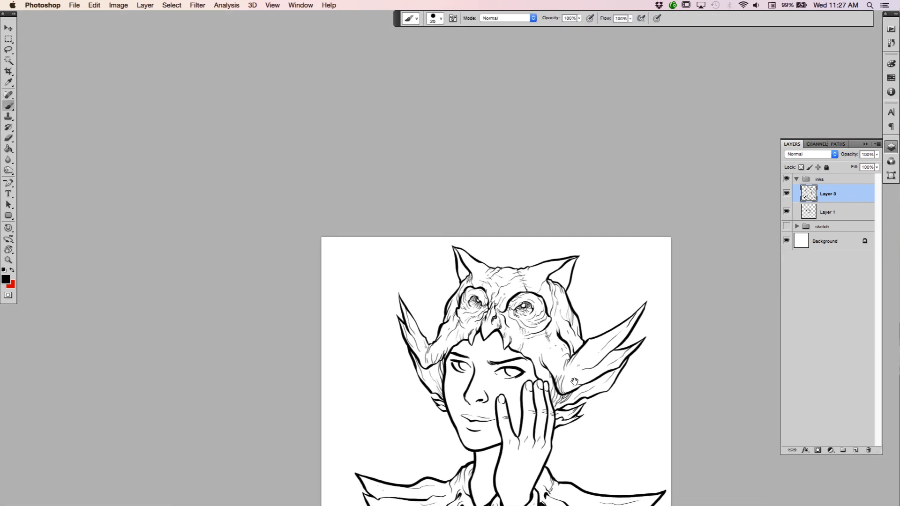
left_click_drag(586, 388, 524, 250)
key("z")
left_click_drag(586, 377, 665, 365)
left_click_drag(469, 324, 634, 181)
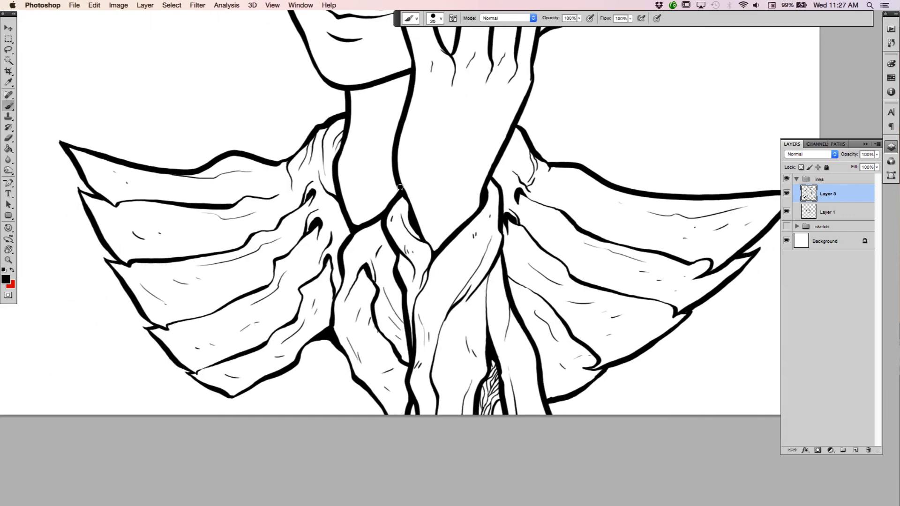
mouse_move(392, 201)
left_mouse_down()
mouse_move(379, 232)
mouse_move(396, 259)
mouse_move(404, 387)
mouse_move(415, 413)
left_mouse_up()
Step: Check the whole inked figure against the sketch, and review the complete line art with the sketch group hidden
key("z")
mouse_move(594, 375)
left_mouse_down()
mouse_move(547, 387)
mouse_move(503, 382)
left_mouse_up()
key("space")
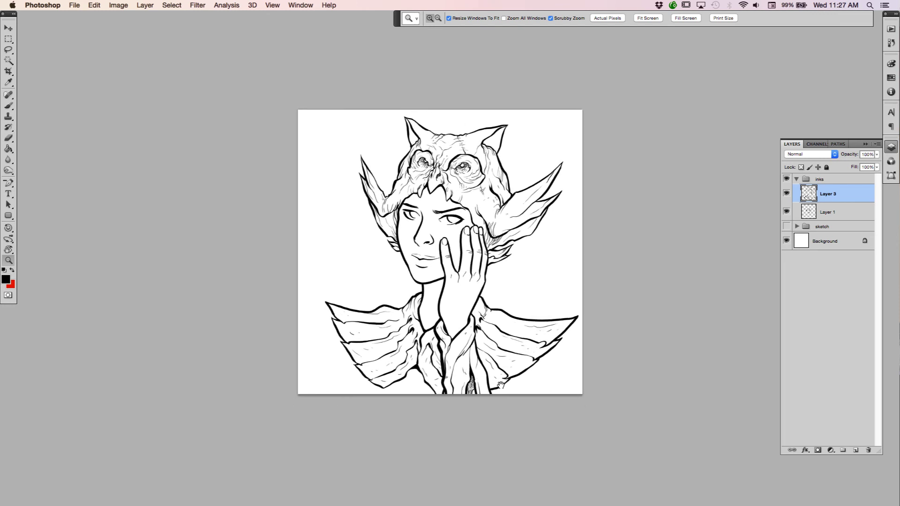
left_click(787, 227)
left_click(549, 248)
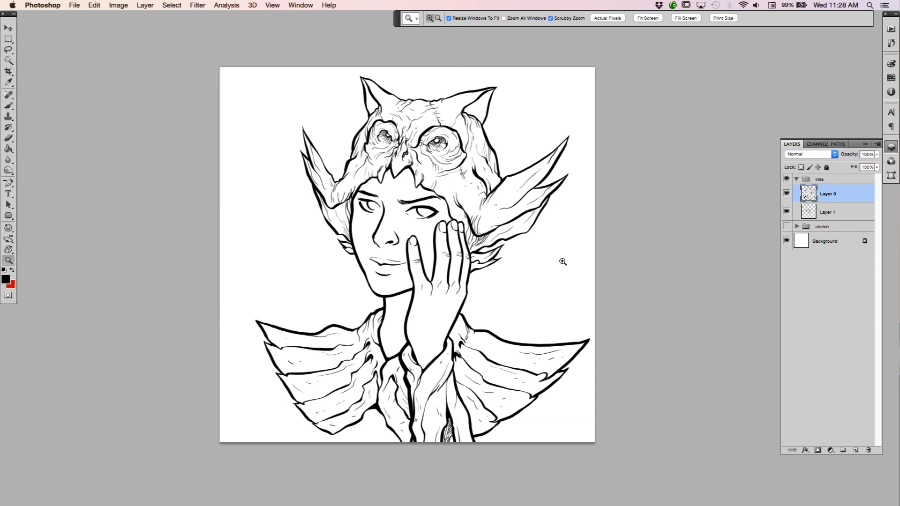
left_click_drag(567, 259, 585, 253)
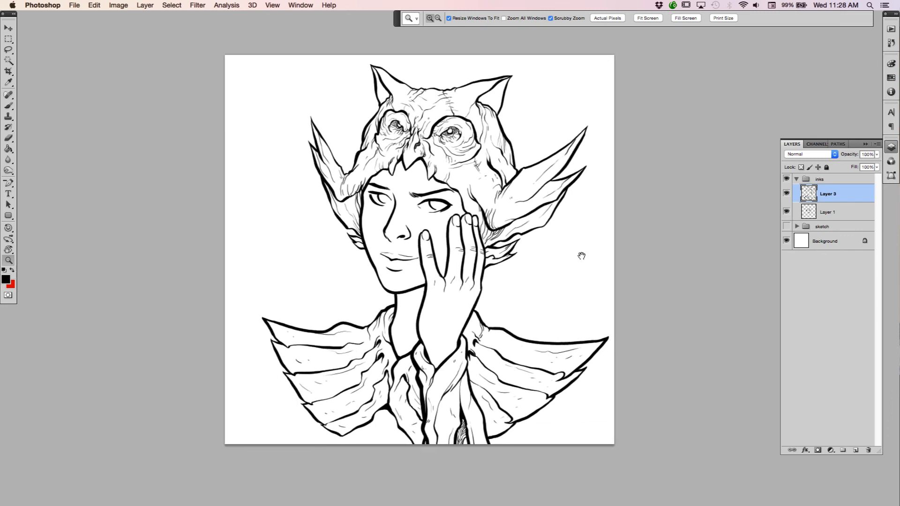